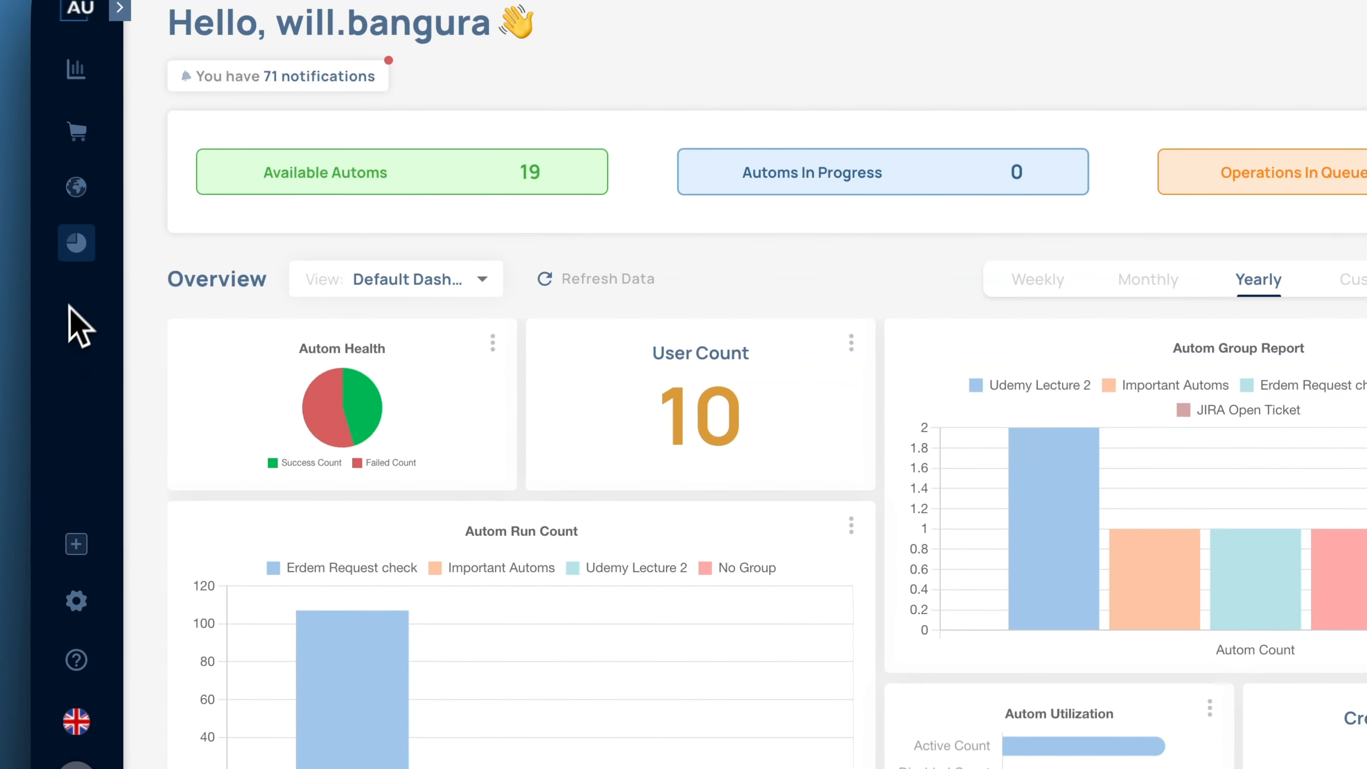
In the Vault, start a new app credential and pick Jira from the app grid.
mouse_move(76, 259)
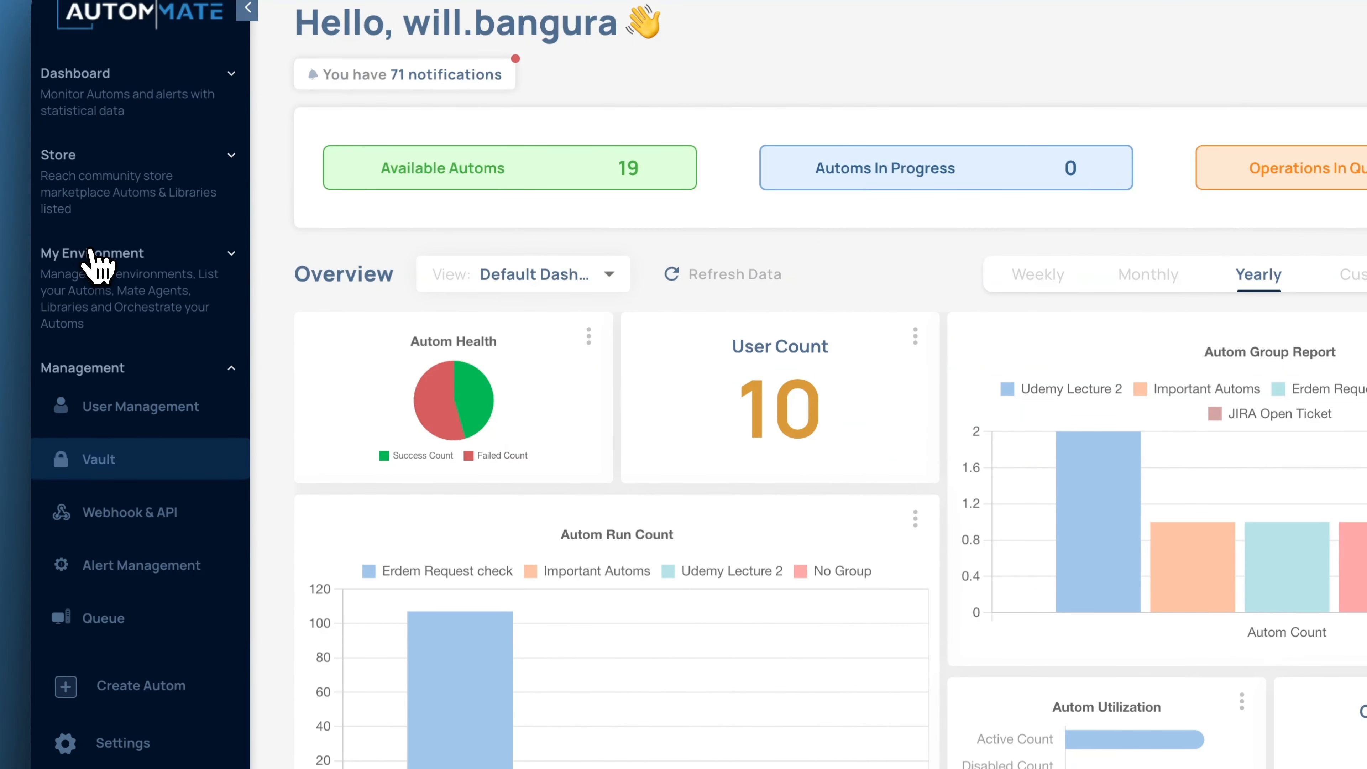
click(126, 482)
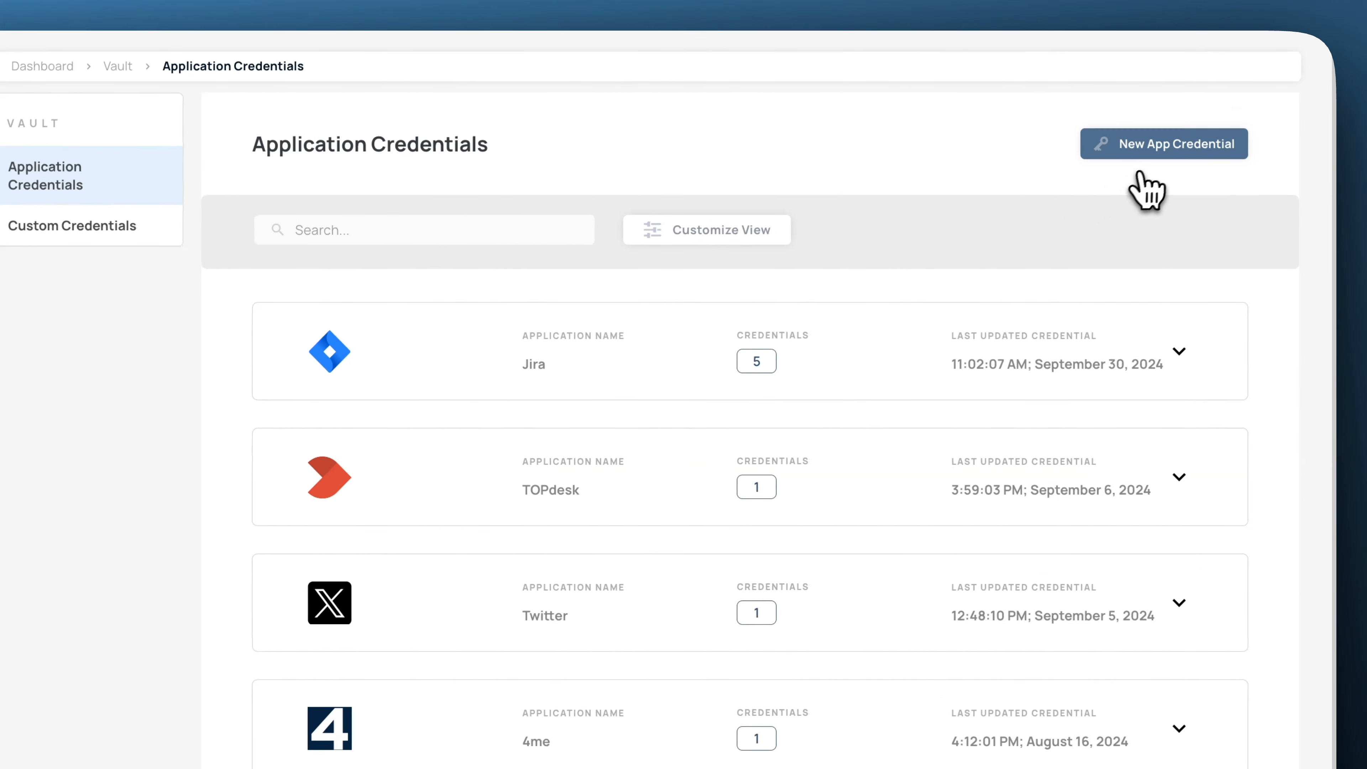
click(1172, 154)
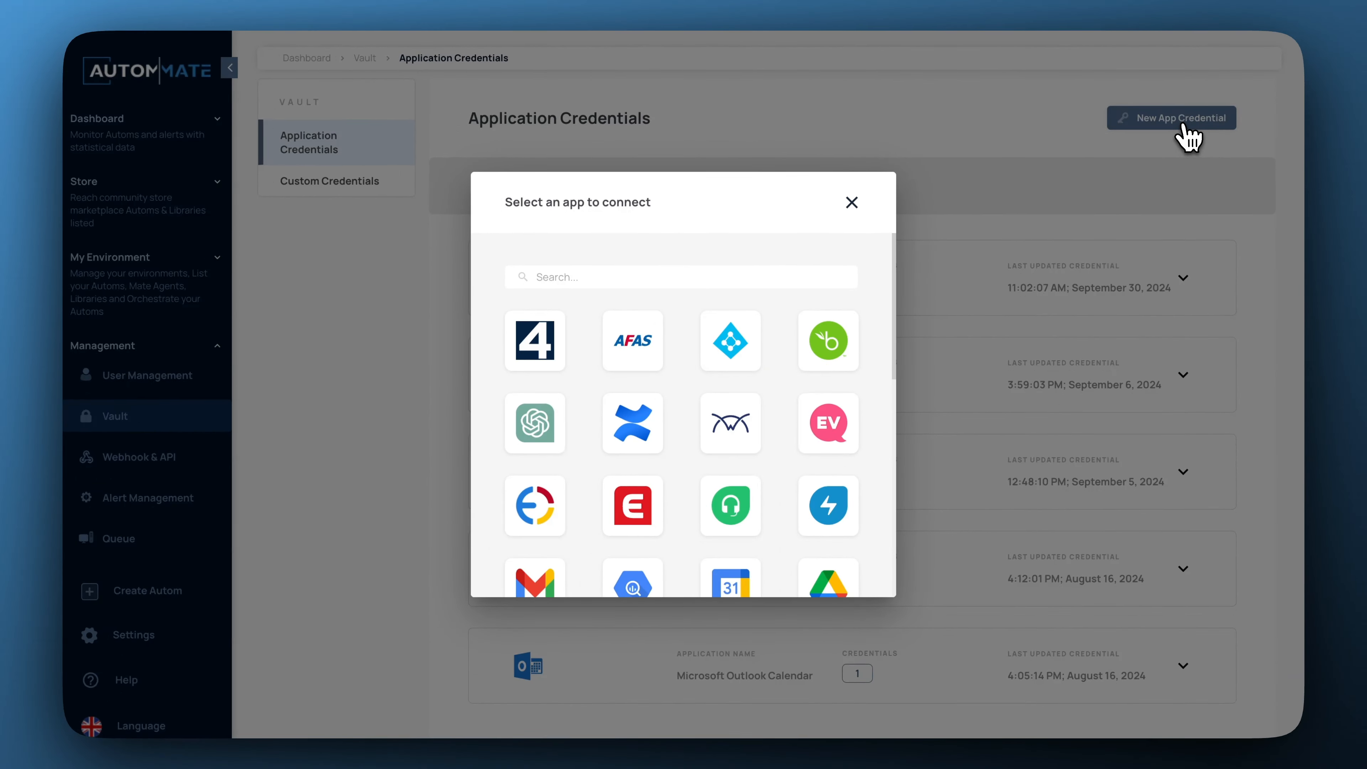
scroll(662, 431, down, 10)
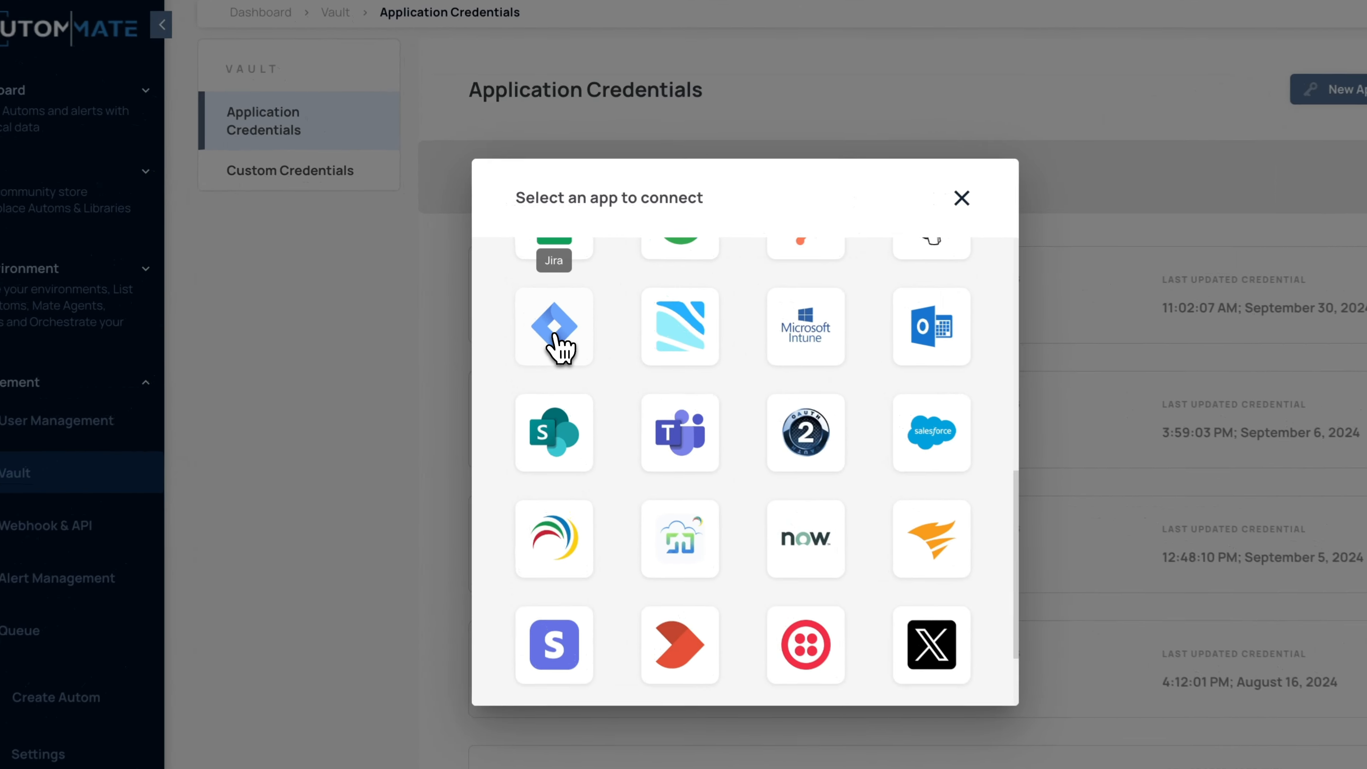
click(533, 310)
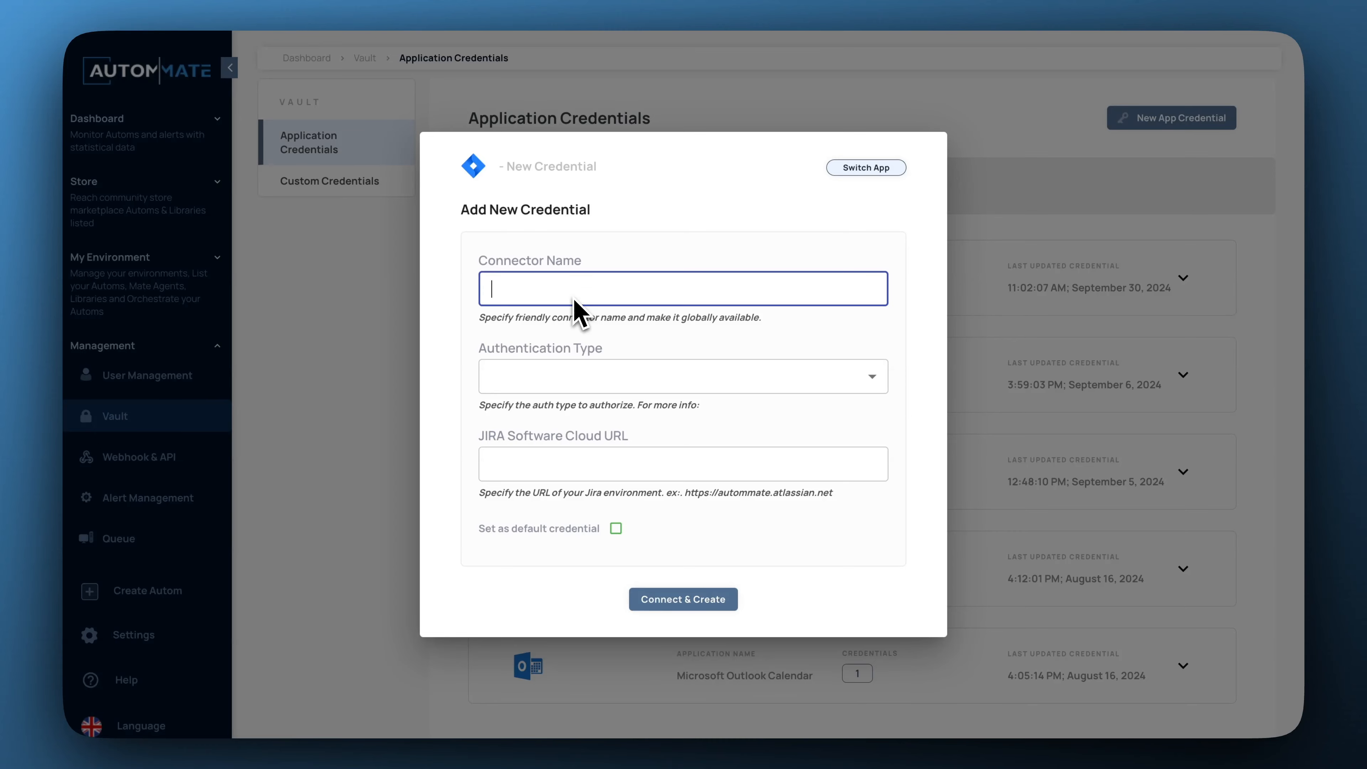
Fill in connector name 'Test', OAuth 2.0 and the pasted autommatesoftware.atlassian.net URL, then connect.
text(Test)
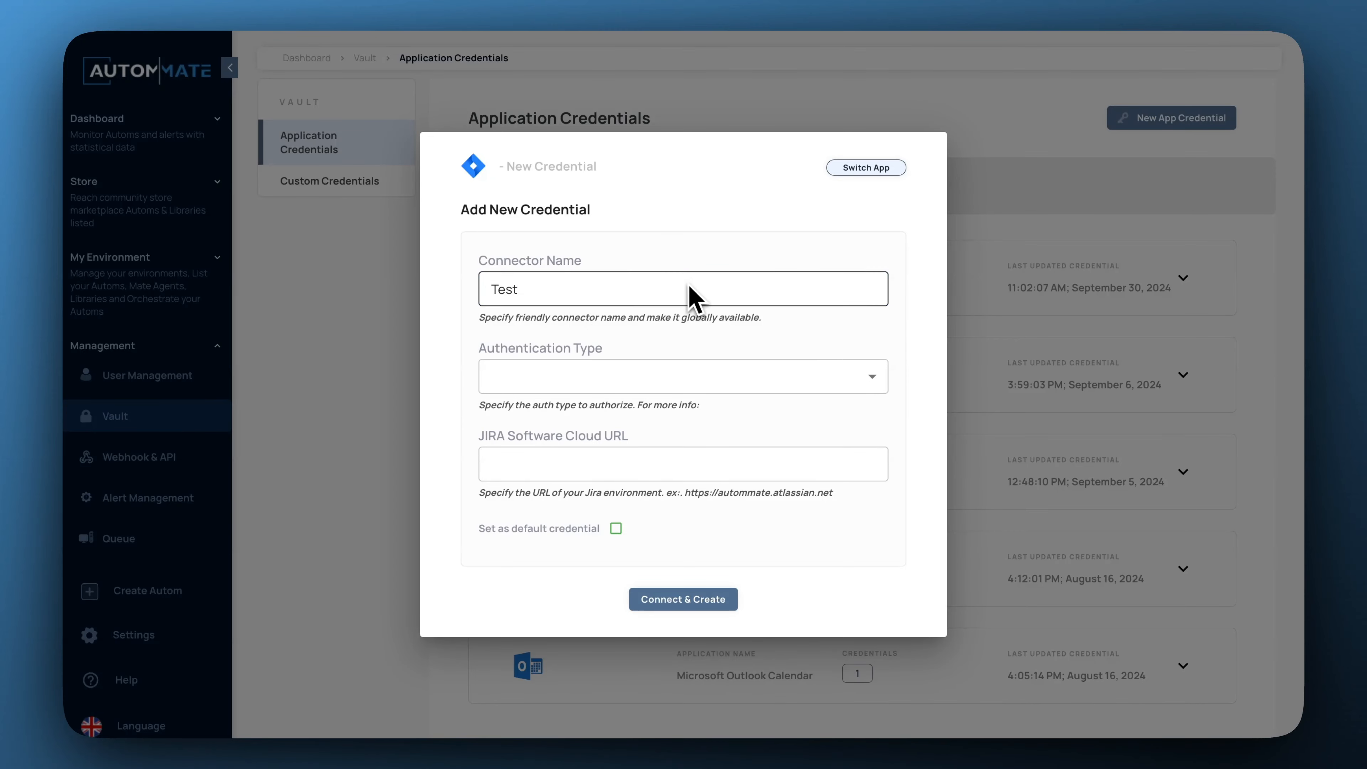
click(654, 376)
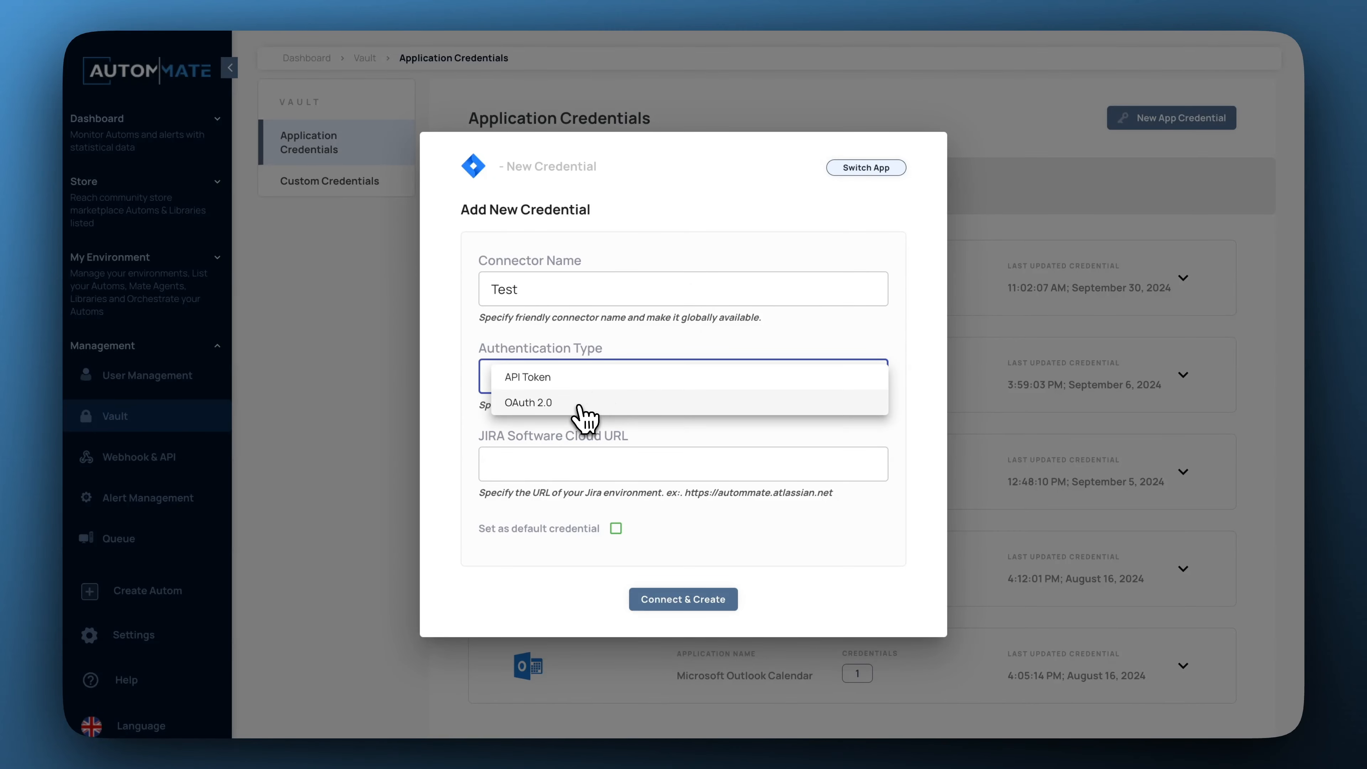
click(564, 410)
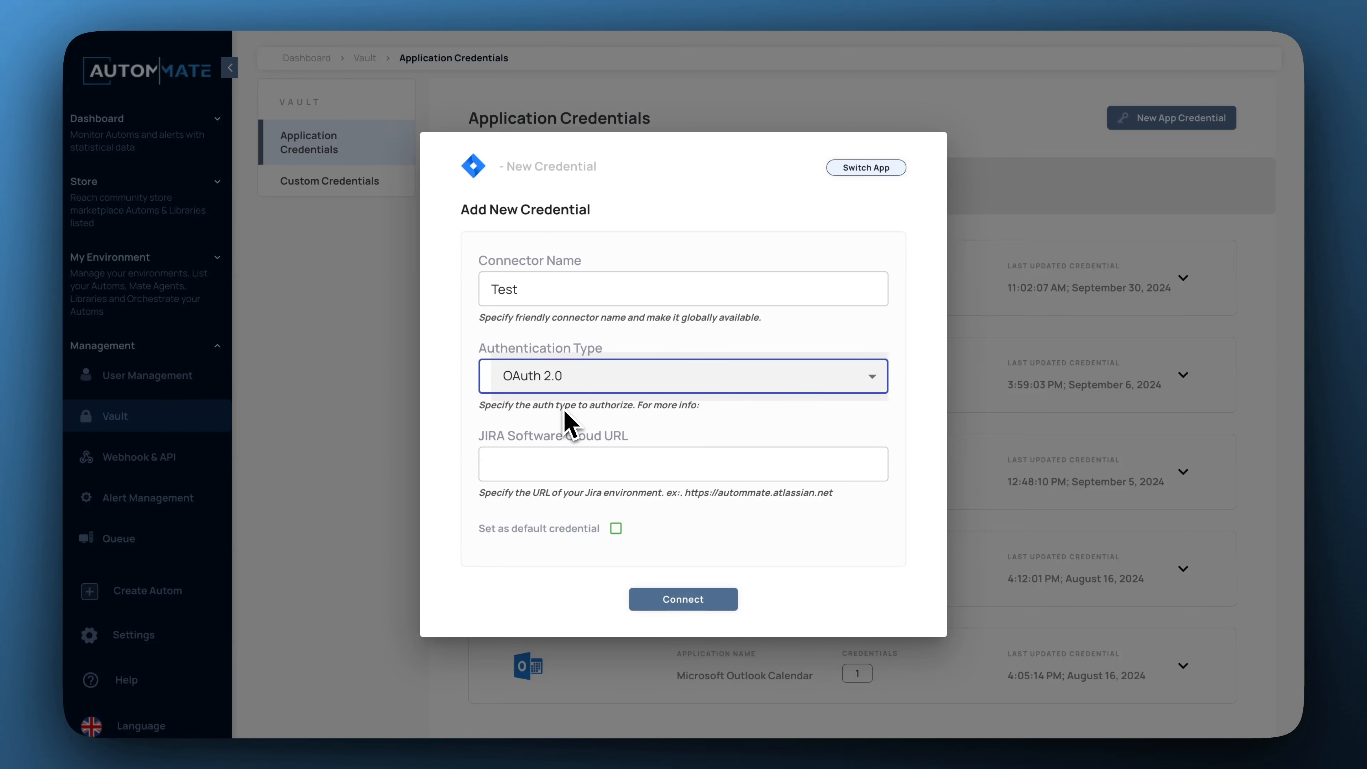
click(811, 462)
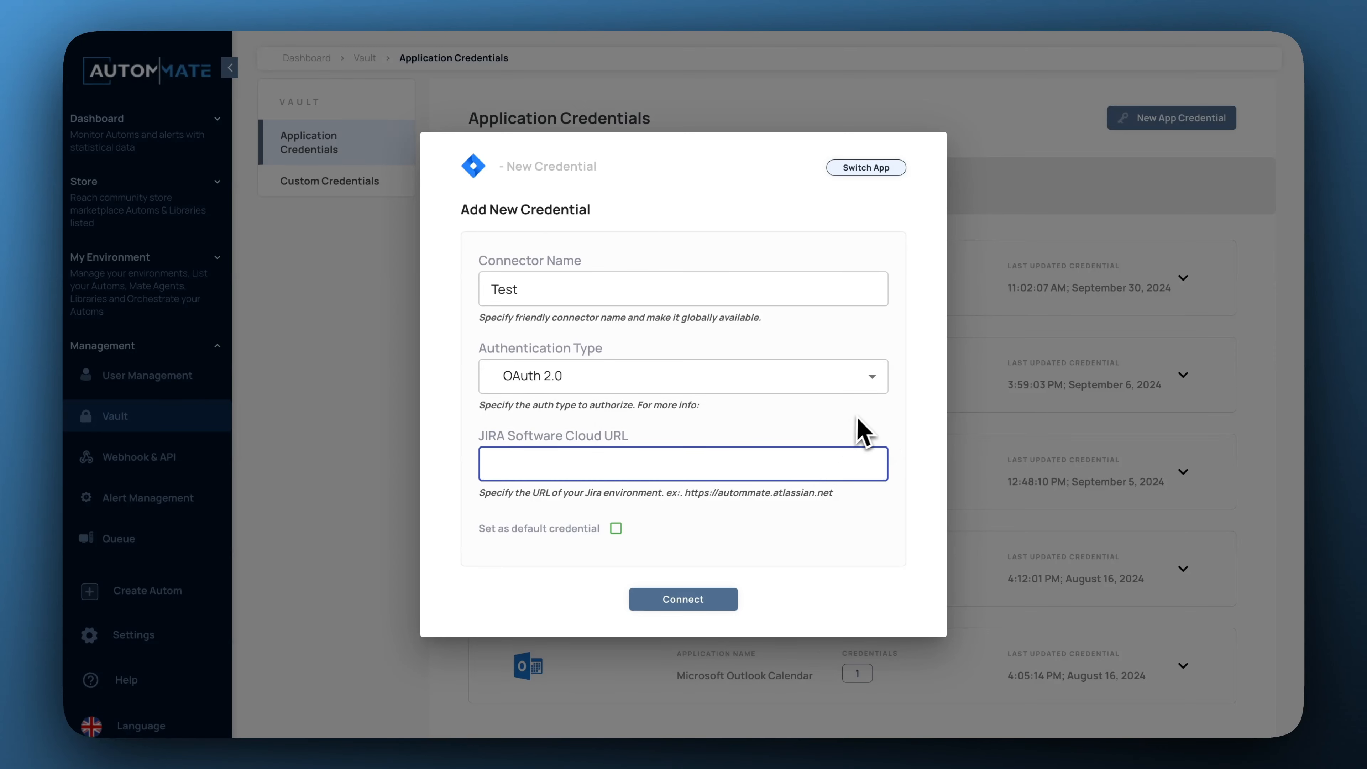
text(https://autommatesoftware.atlassian.net)
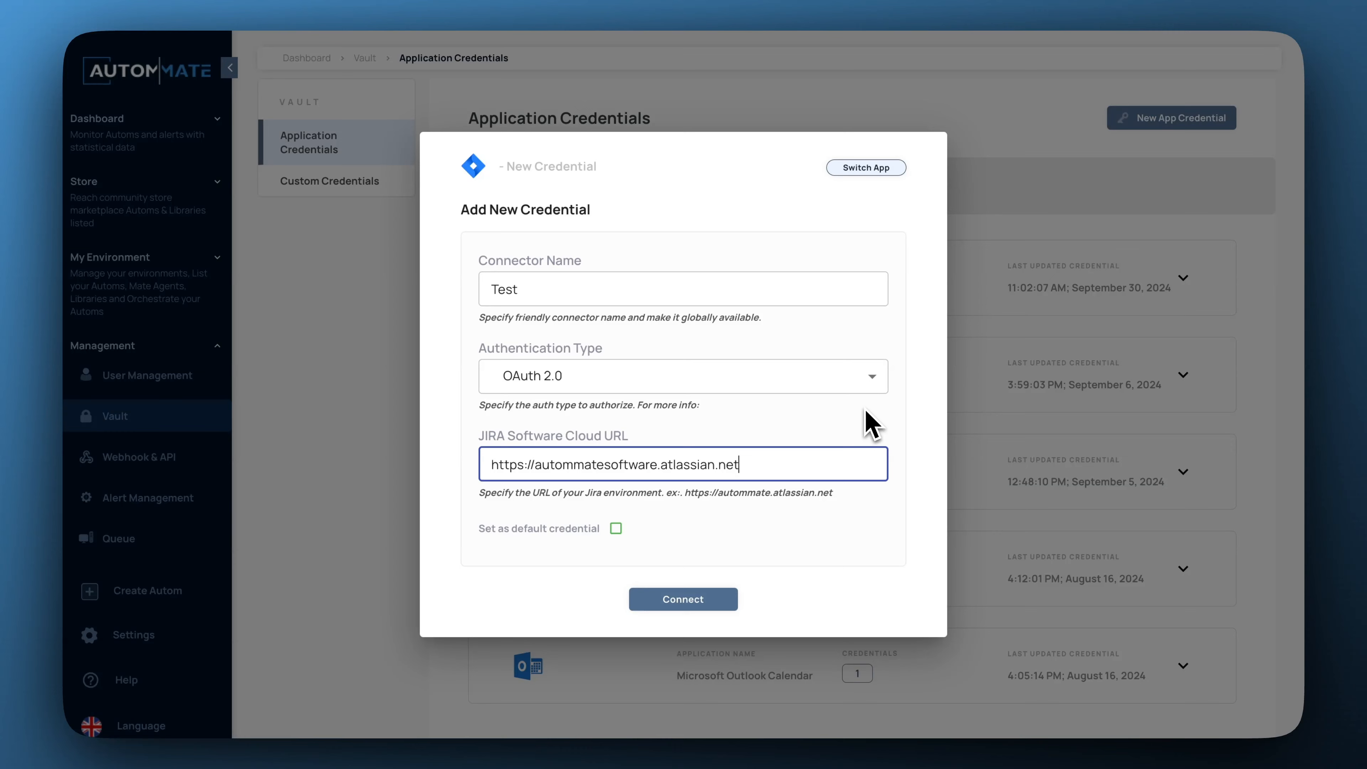
click(855, 516)
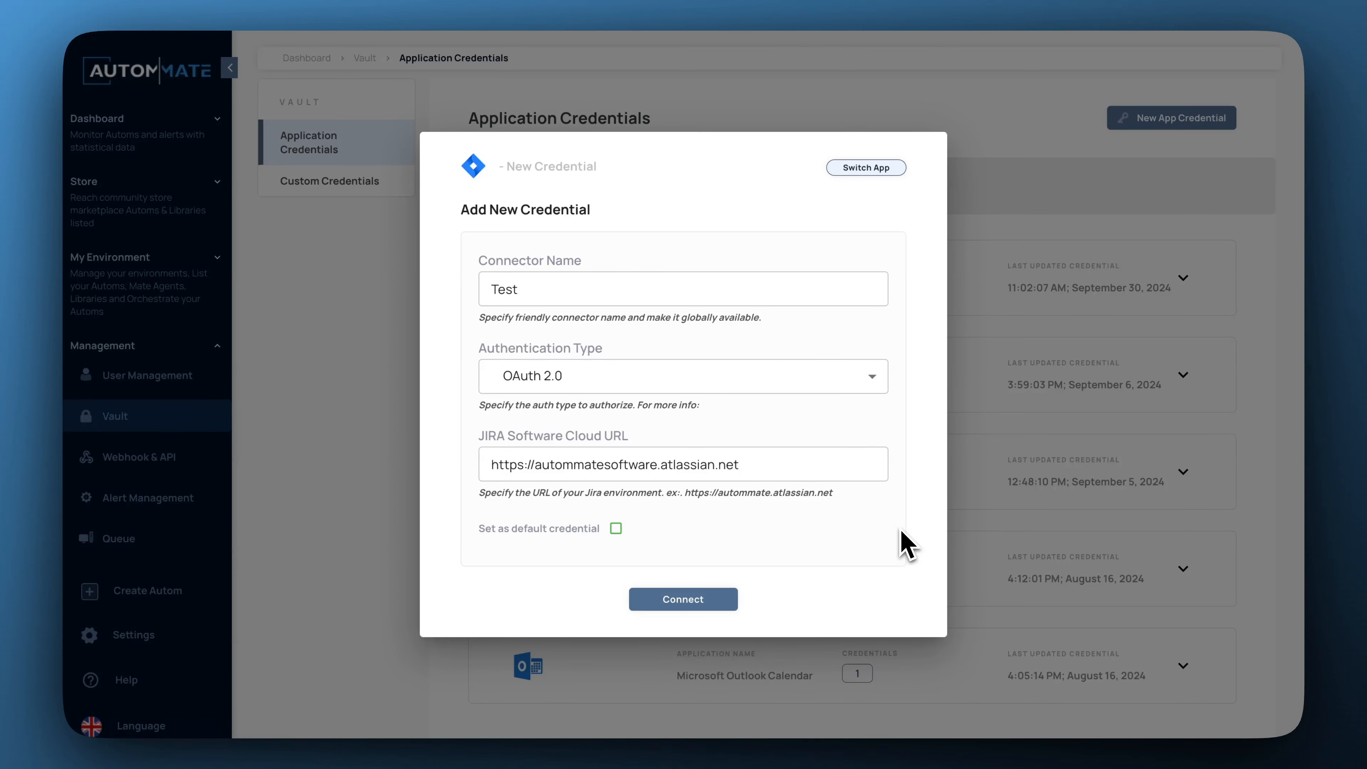
click(713, 601)
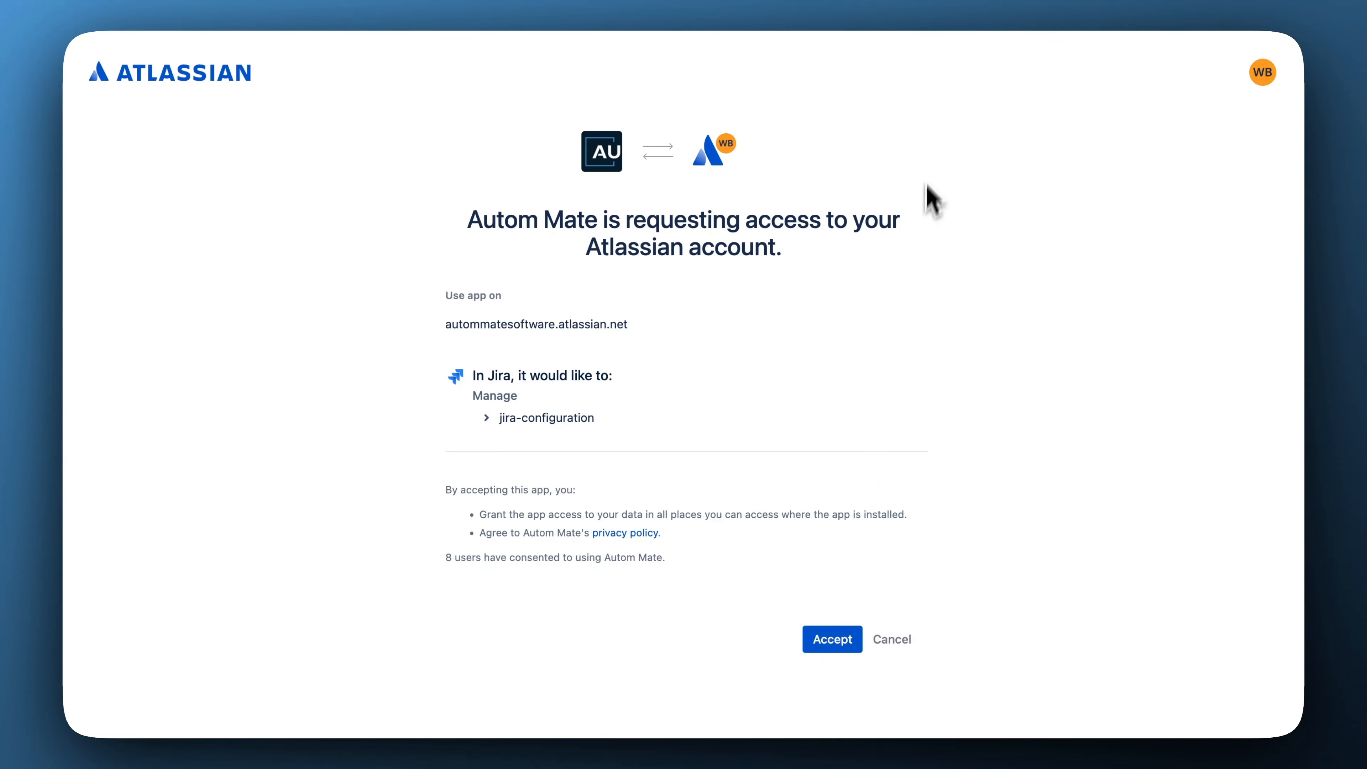
Accept Autom Mate's access request on the Atlassian consent page.
click(840, 642)
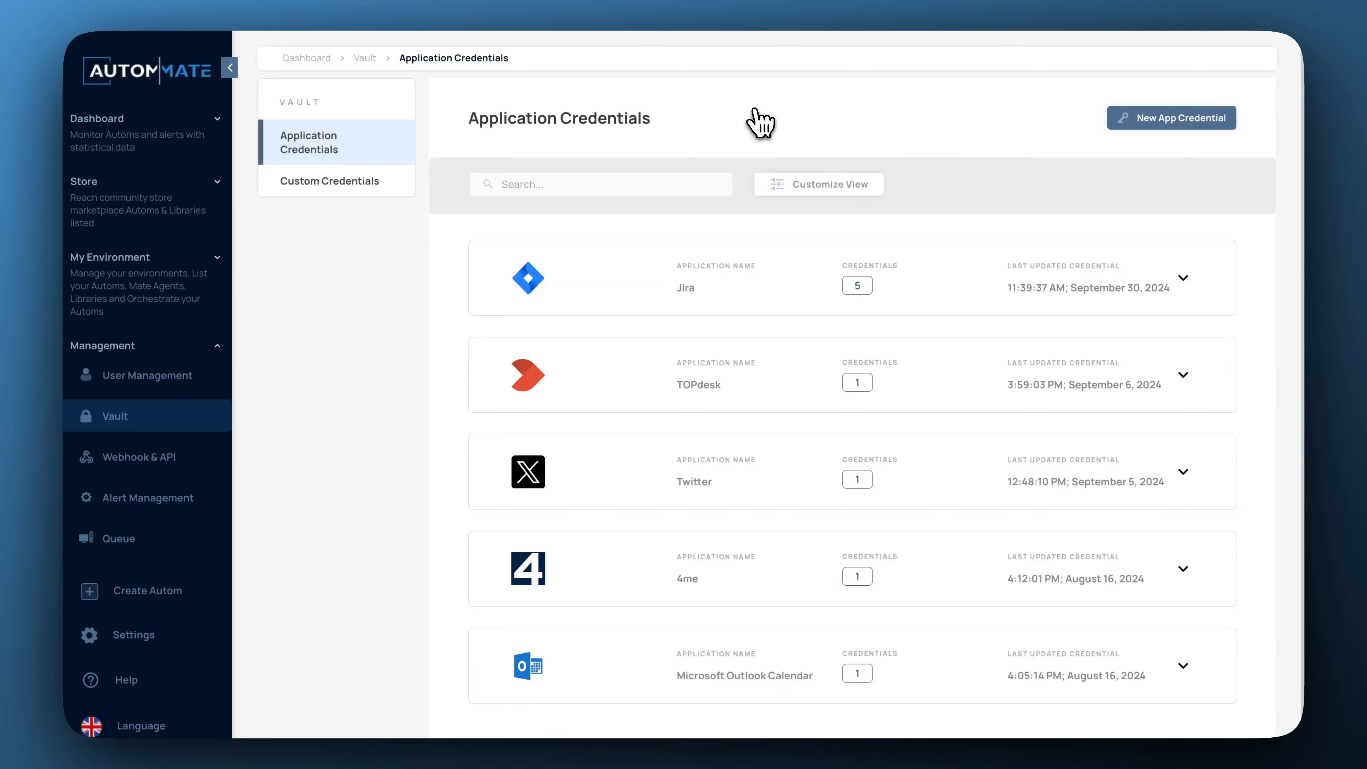
Switch to Custom Credentials and start adding a new credential.
click(383, 181)
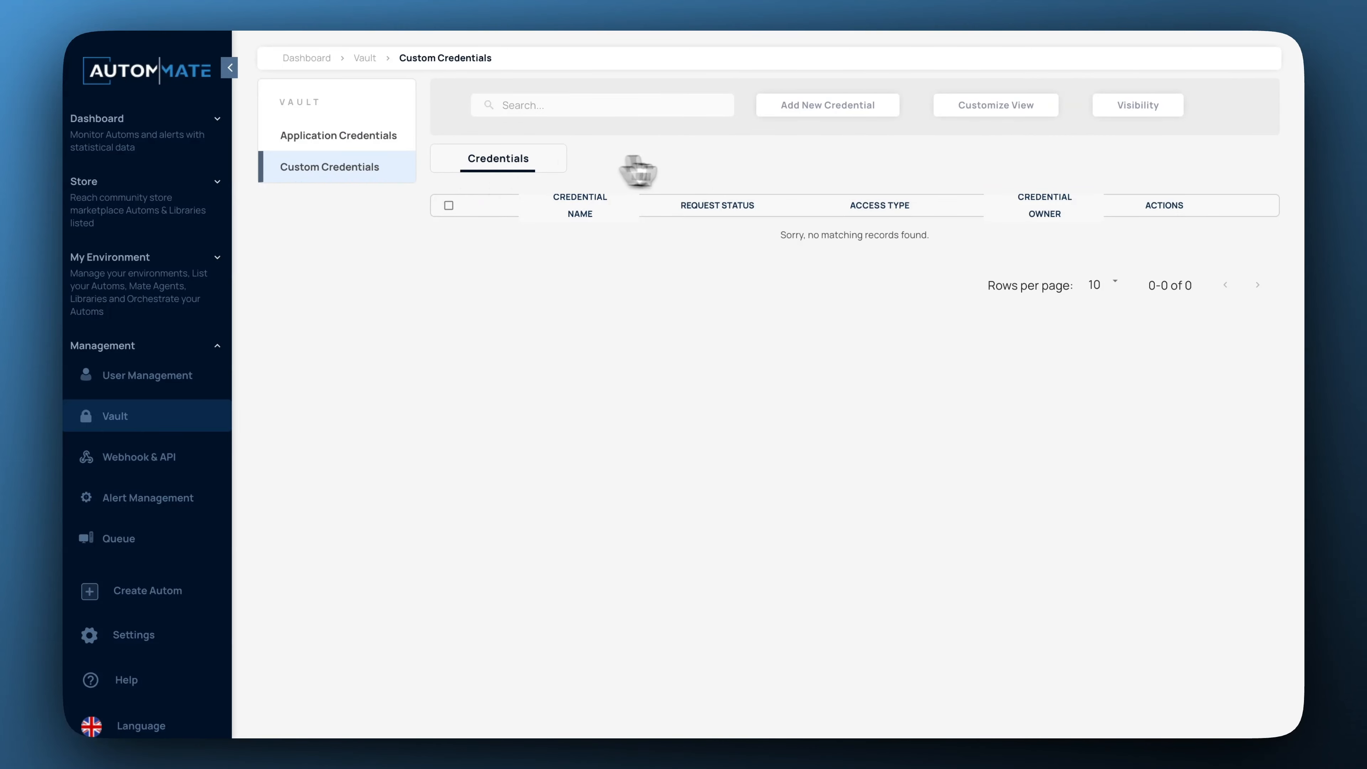
click(835, 111)
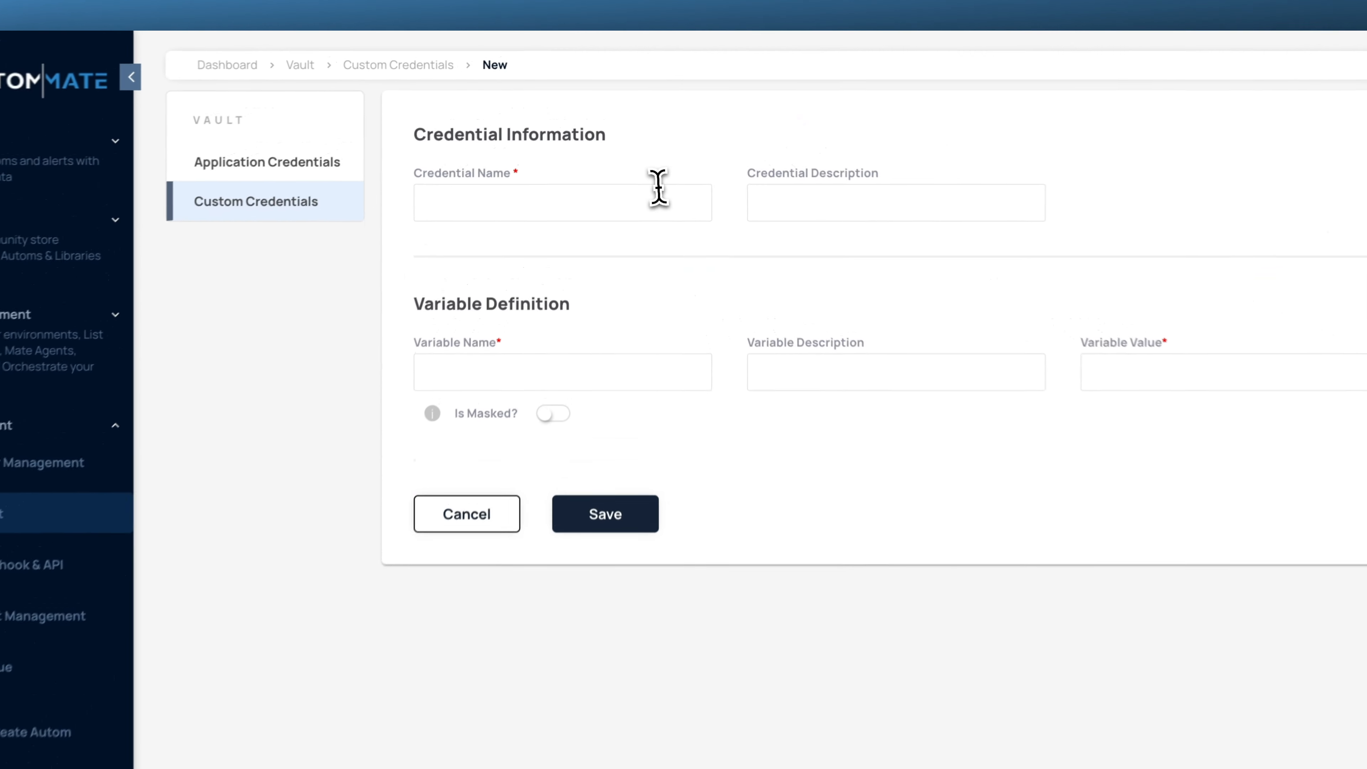
Name the credential 'Email Server Info', add a second variable row and mark it masked.
click(623, 167)
text(Ema)
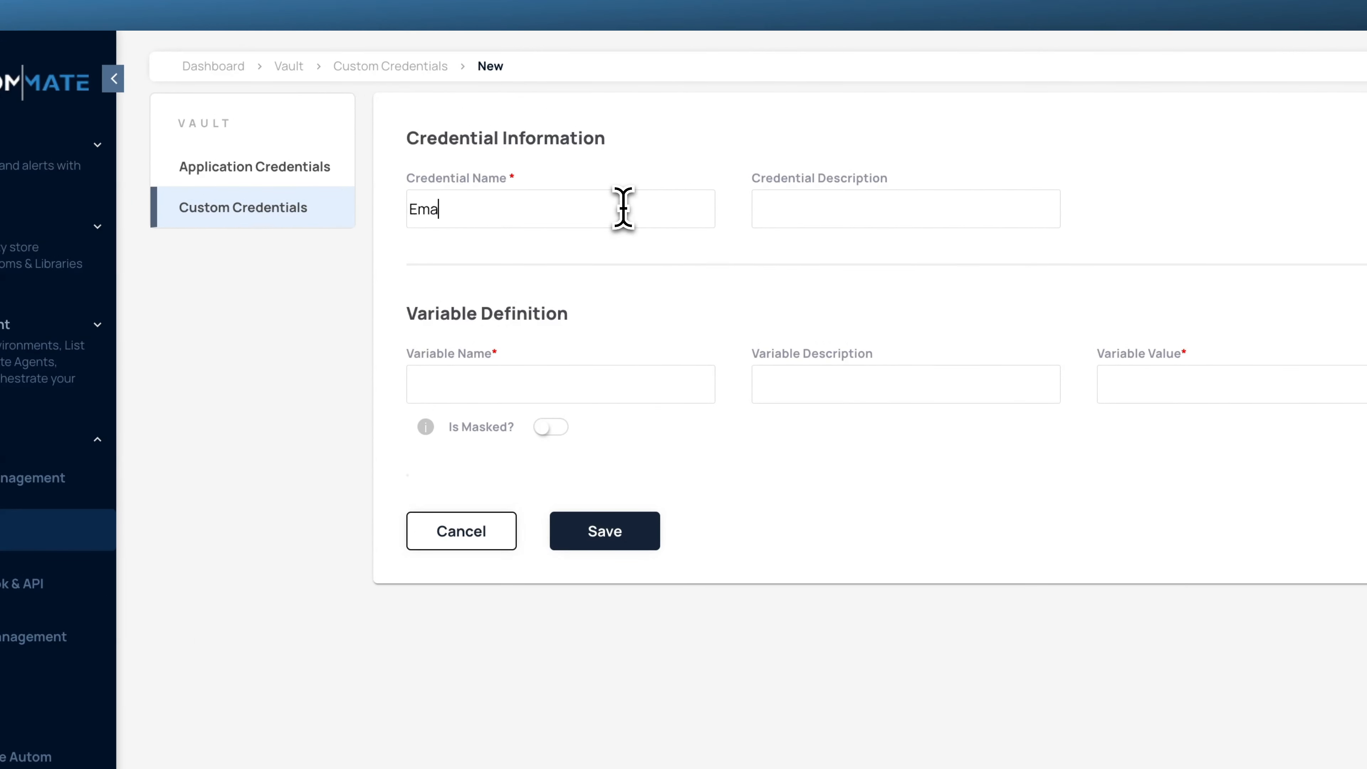
text(il Server Info)
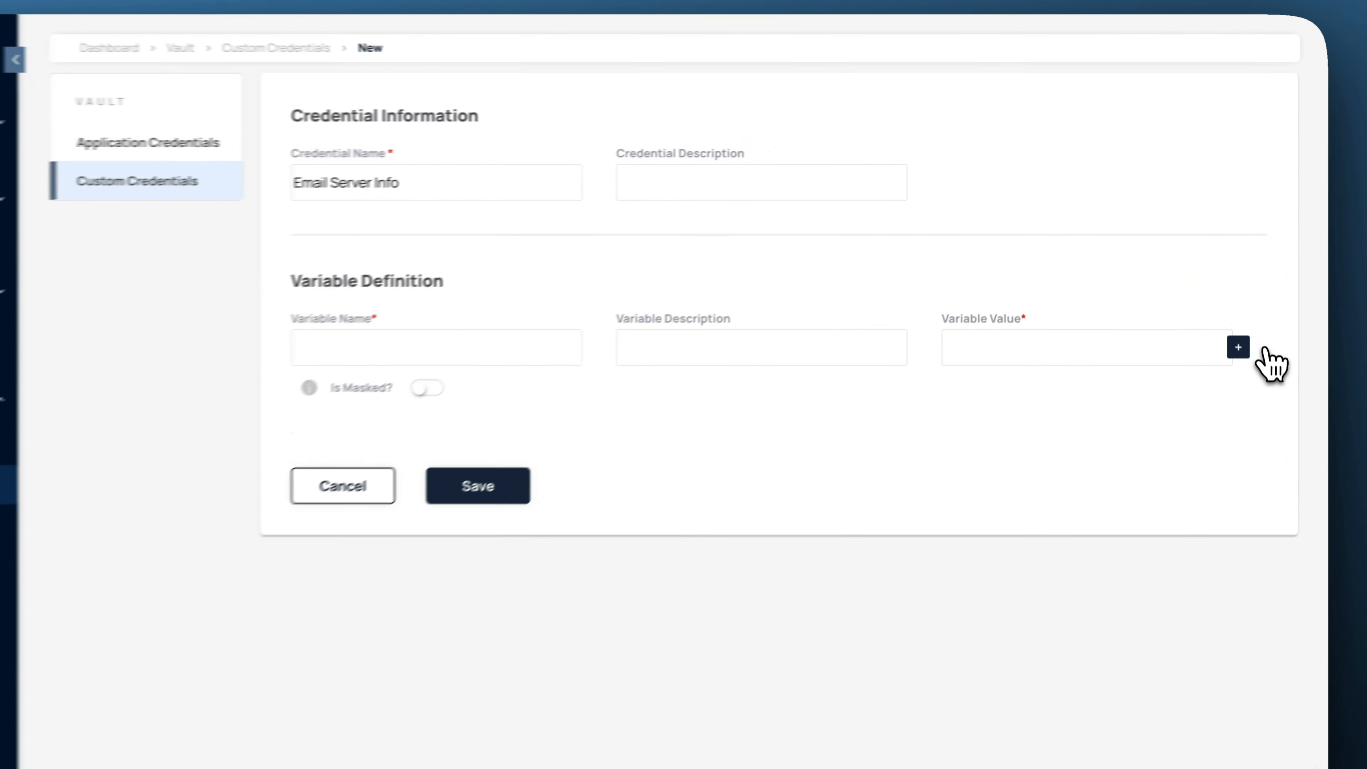
click(1230, 303)
click(433, 370)
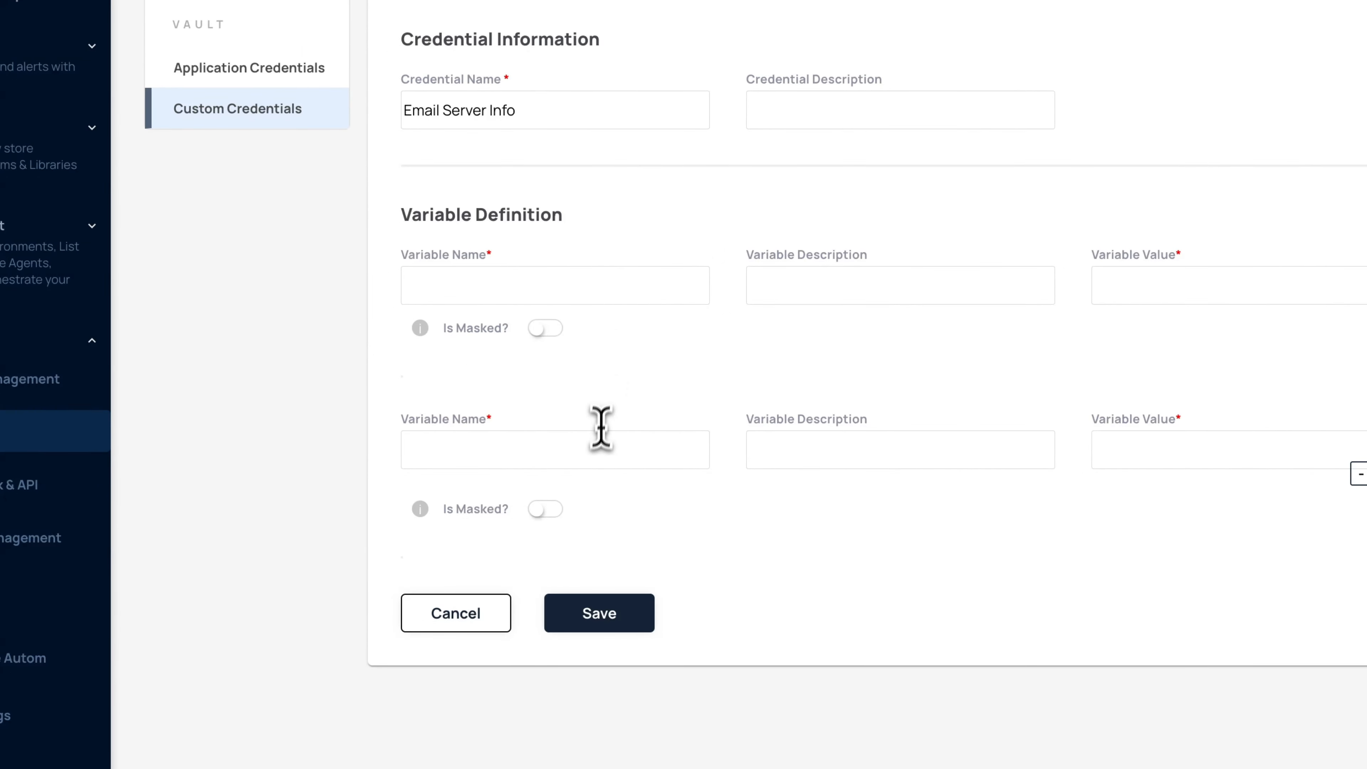
click(427, 537)
click(552, 515)
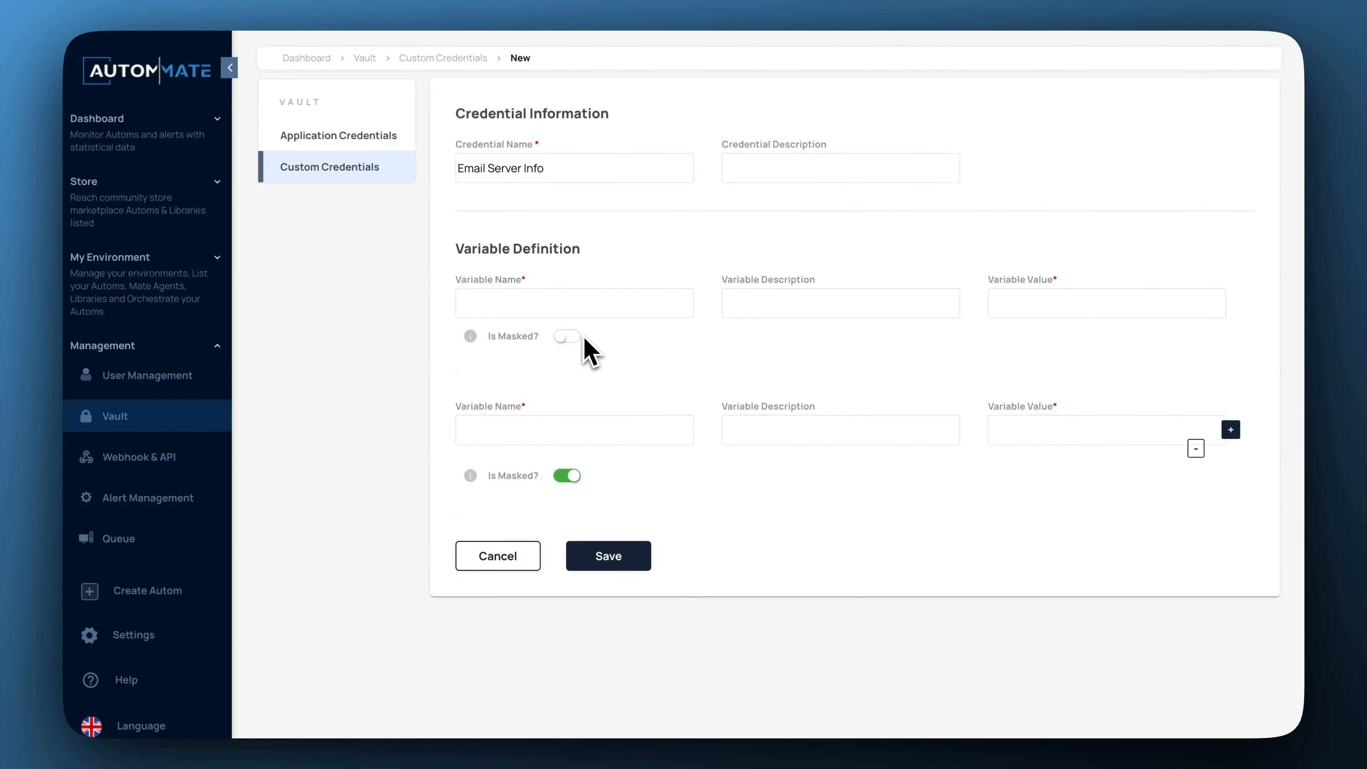
Name the two variables username and password.
click(636, 288)
text(username)
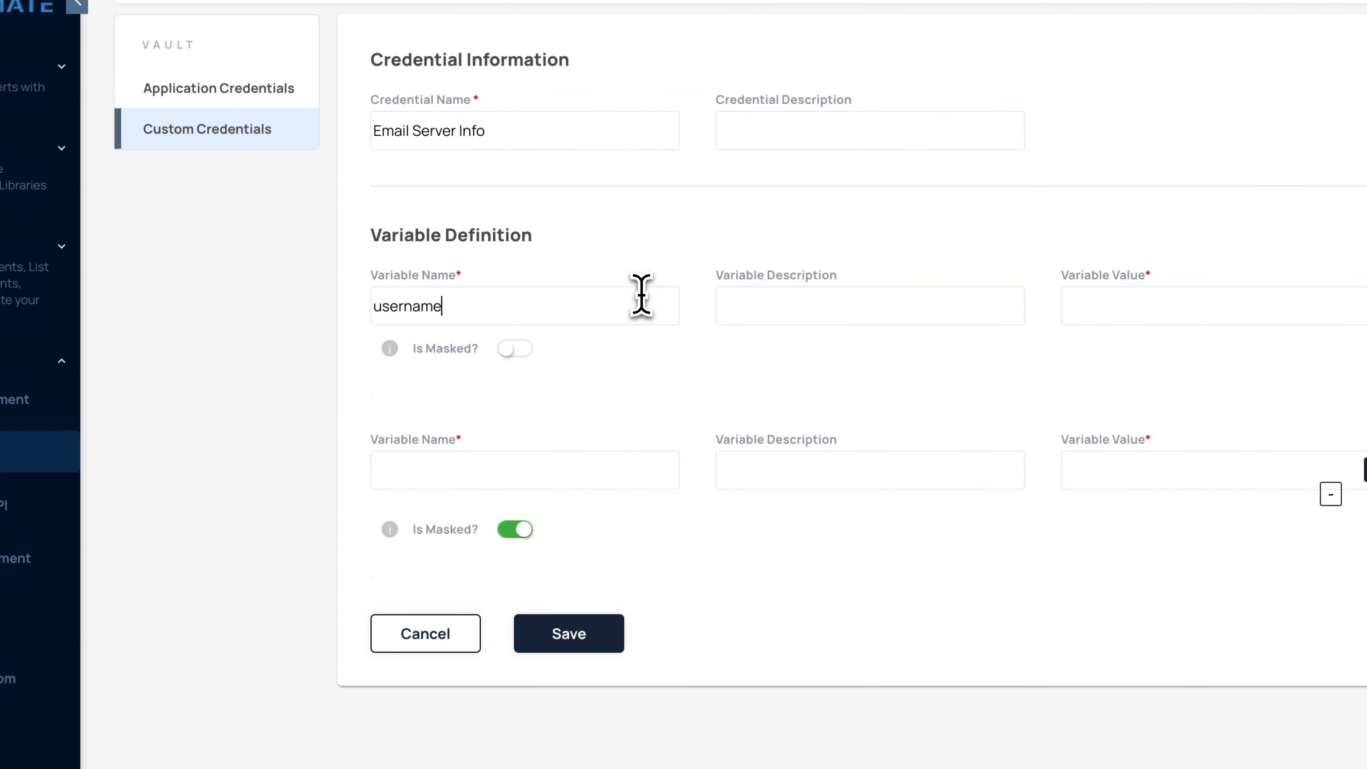
click(576, 454)
text(passwerd)
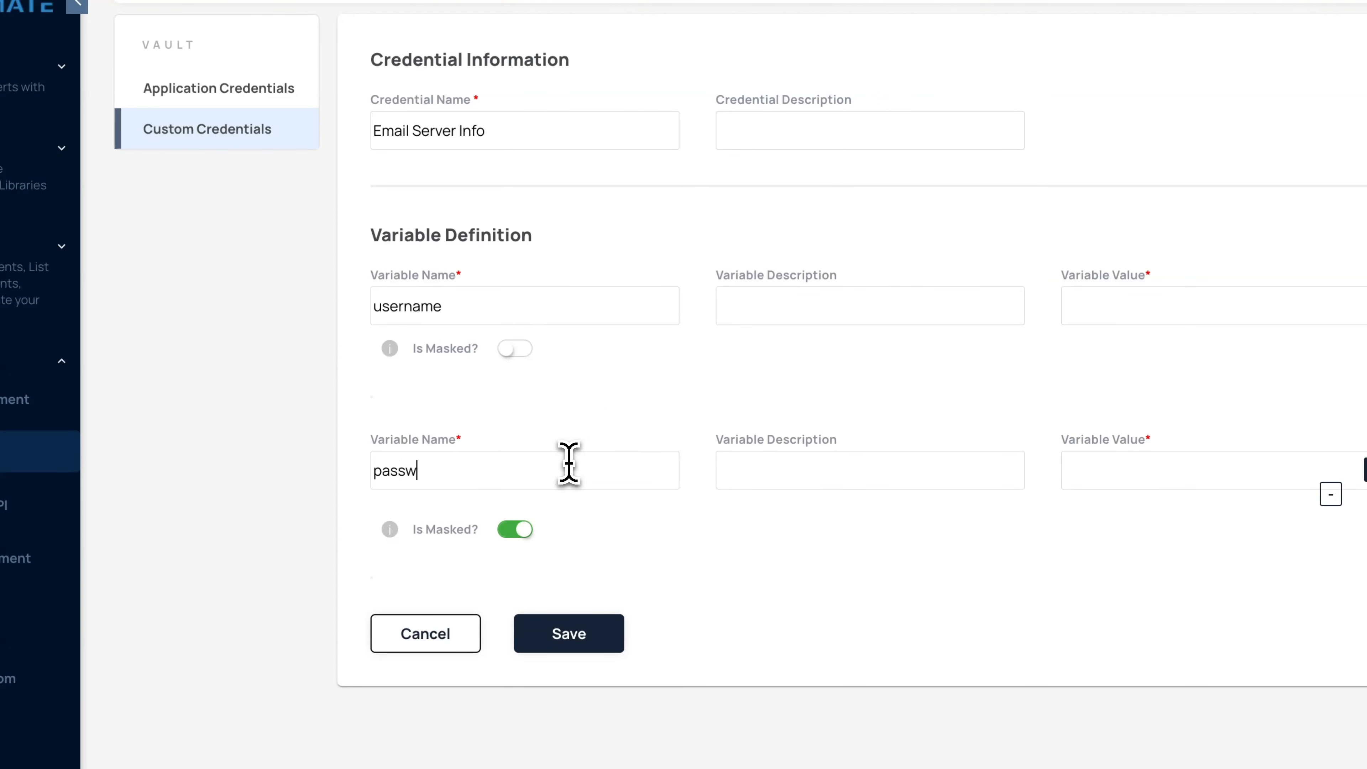
key(BackSpace)
key(BackSpace)
key(BackSpace)
text(ord)
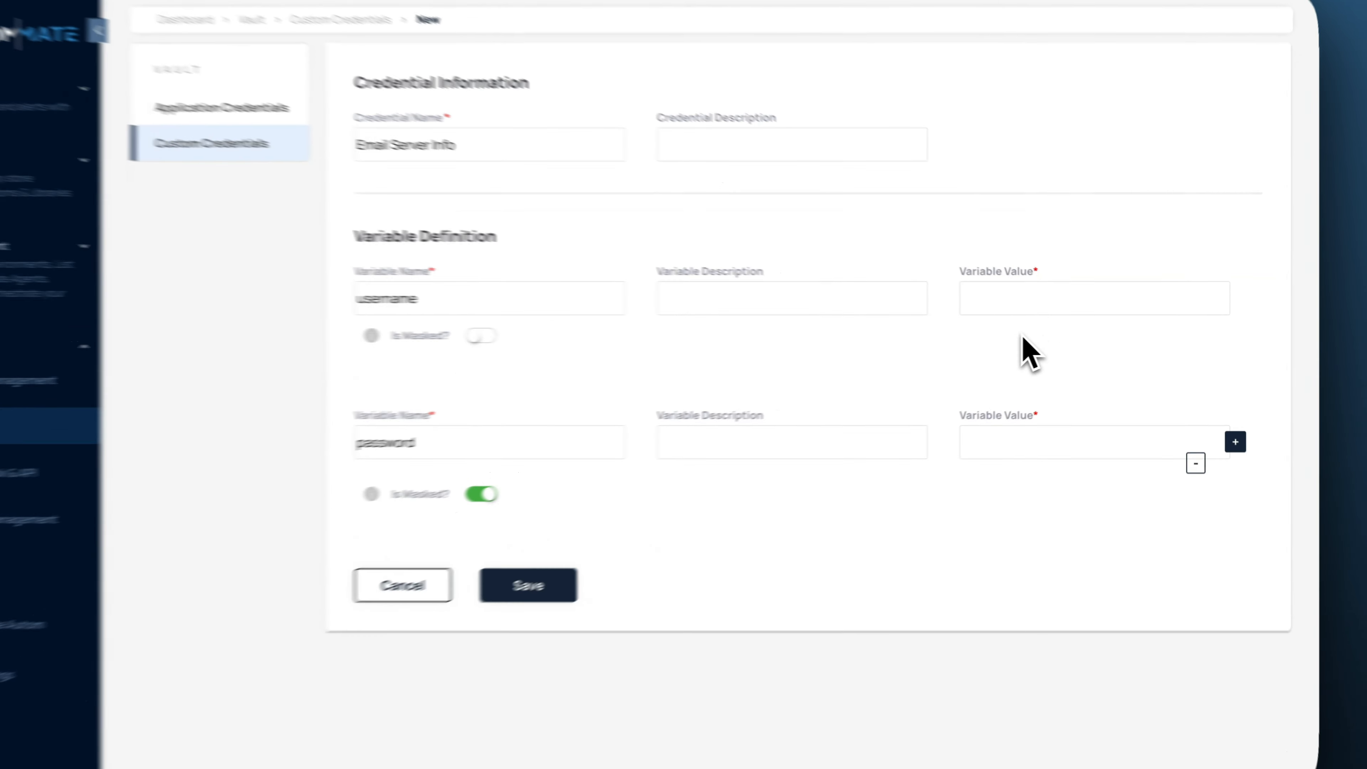
Enter the account e-mail as username and the account password, then save Email Server Info.
click(1046, 420)
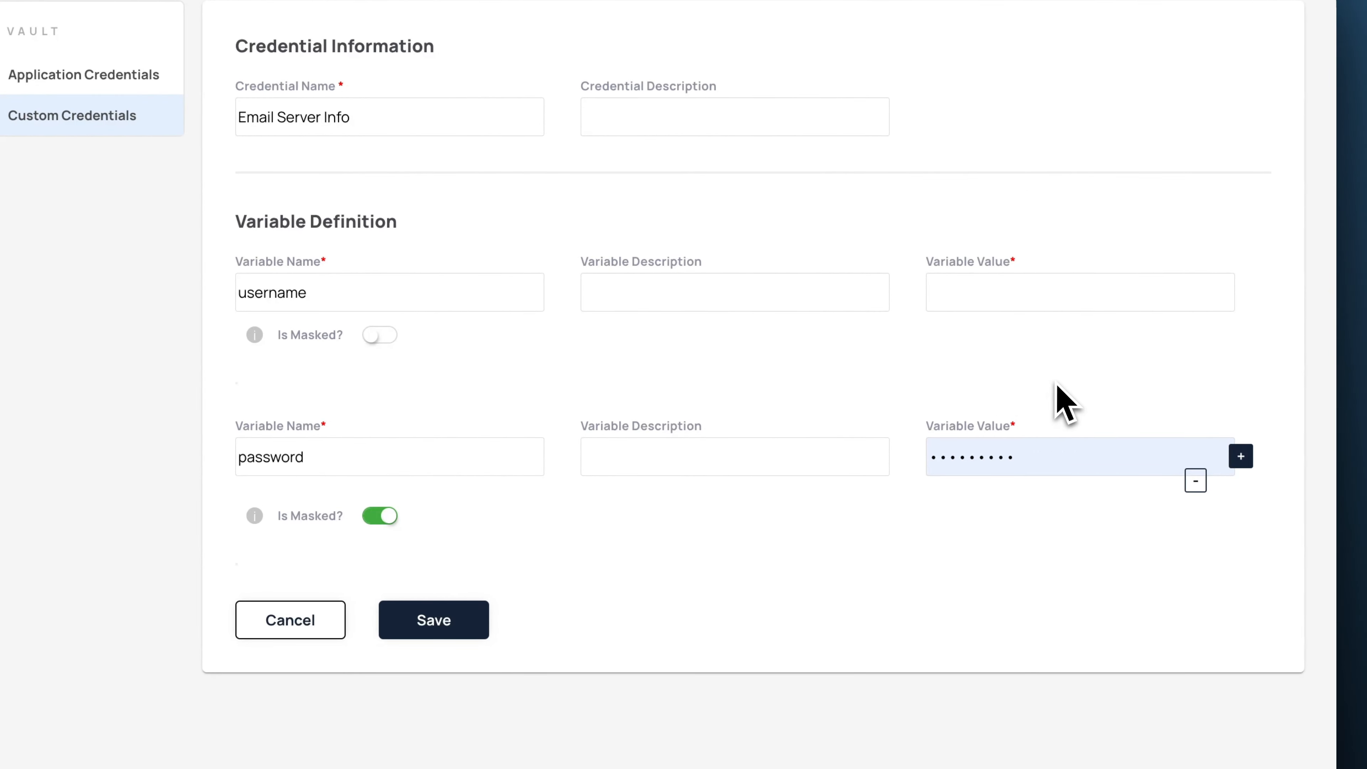
click(989, 295)
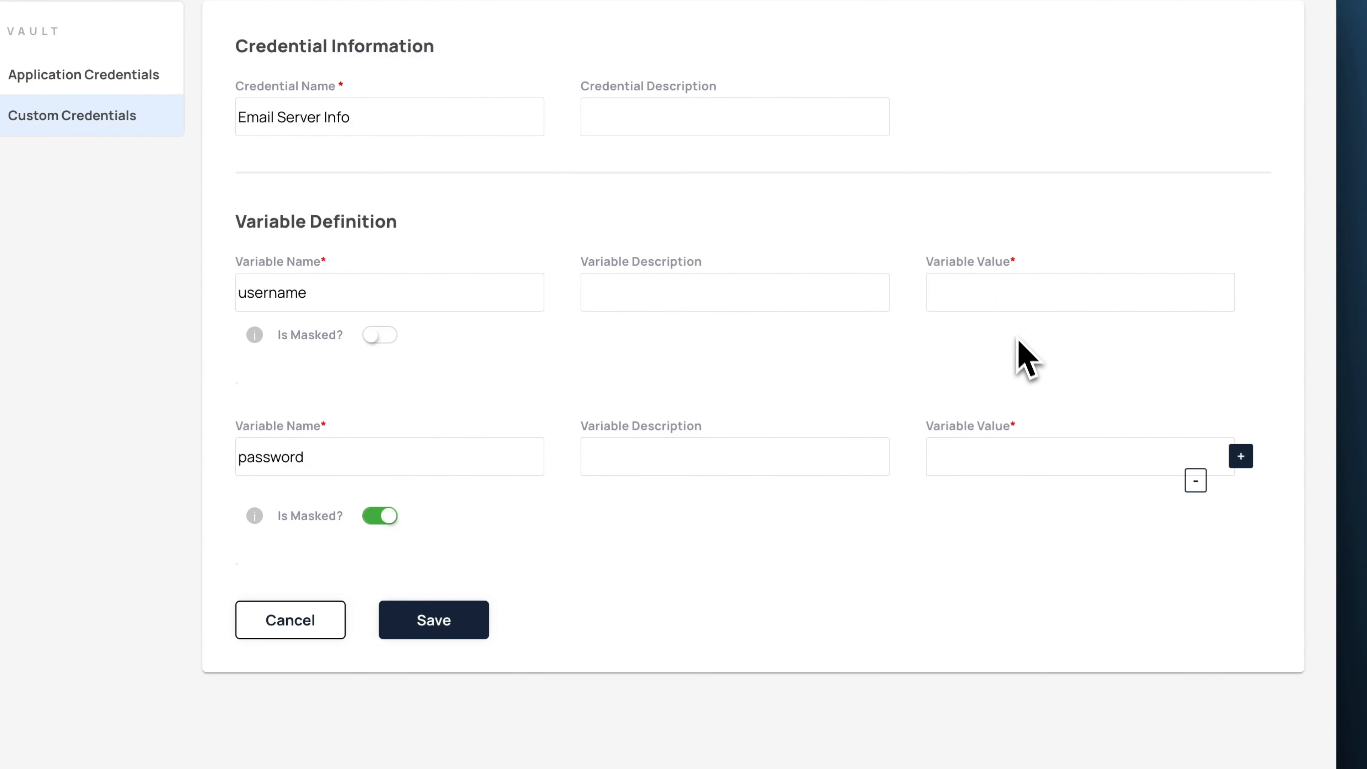
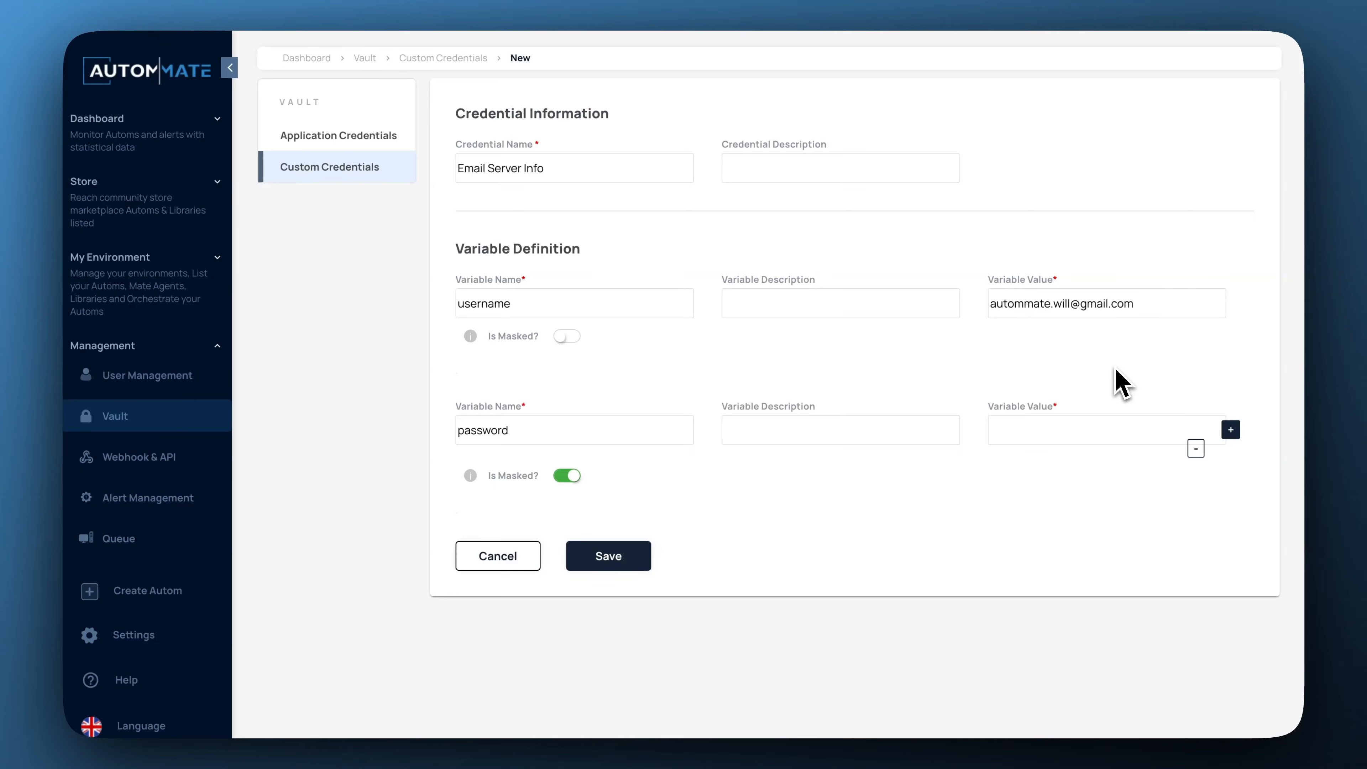
click(1039, 437)
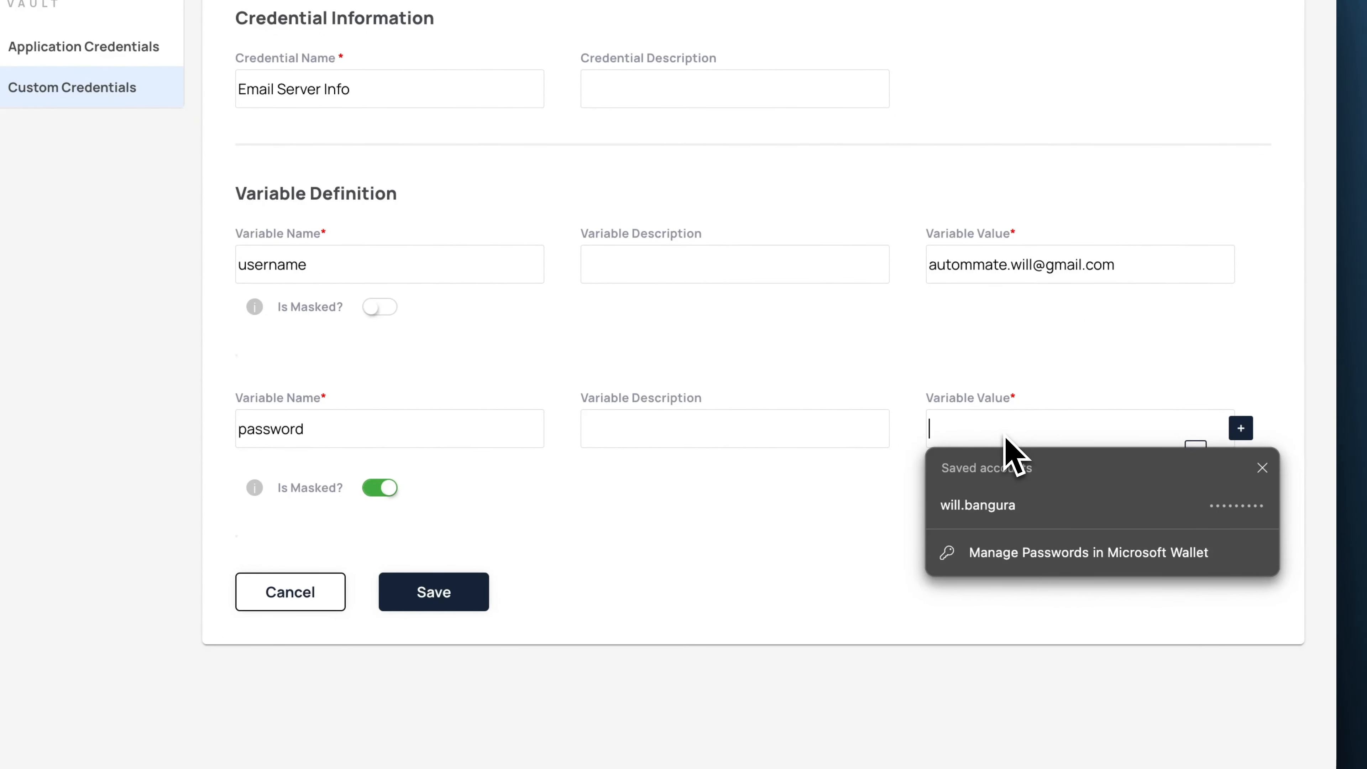
text(•)
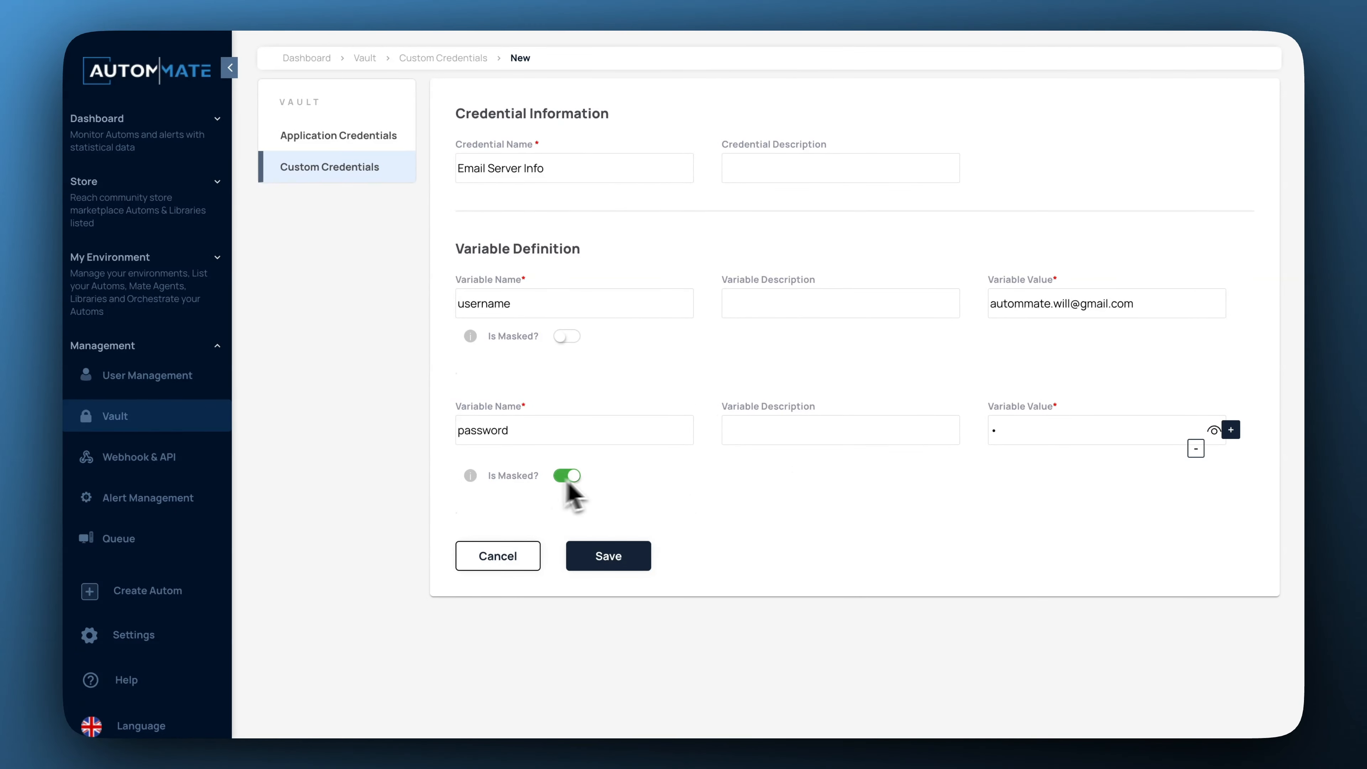
text(••)
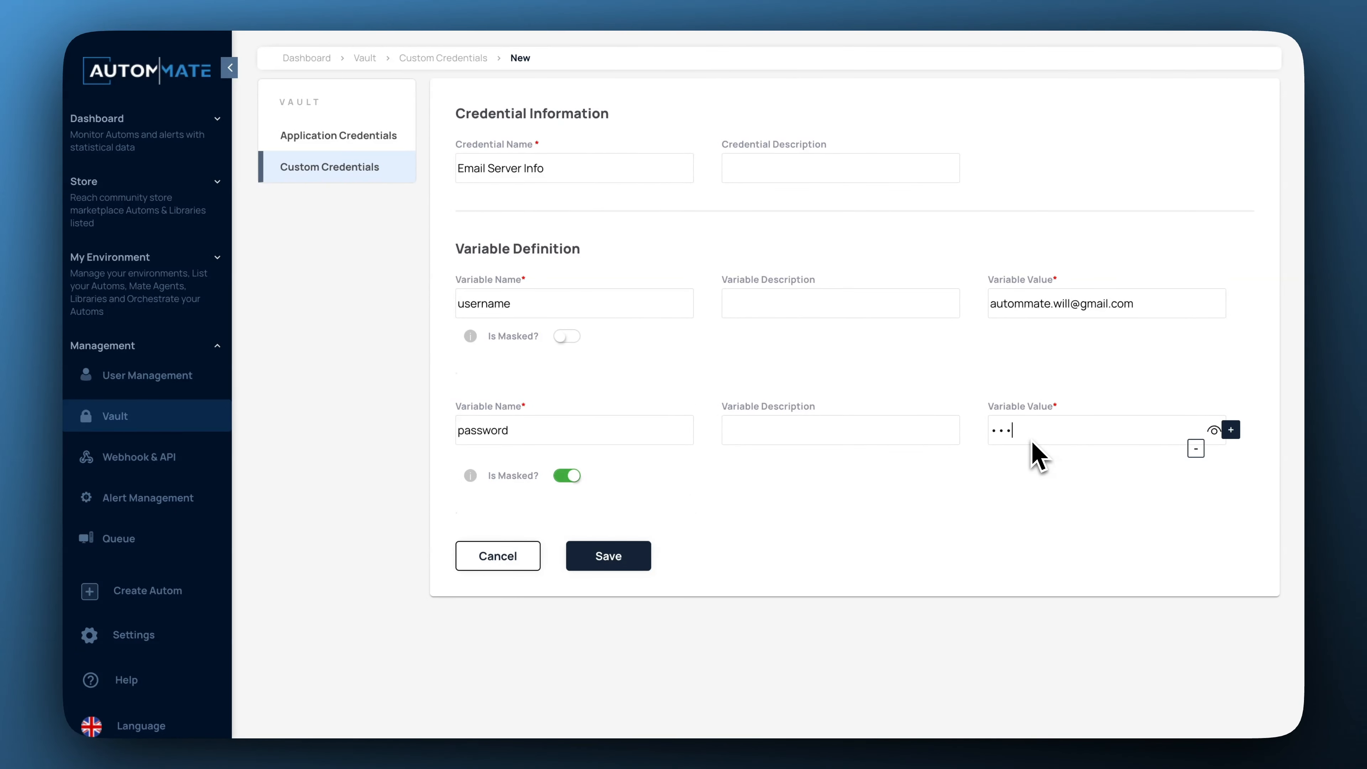
text(•••••••••••••)
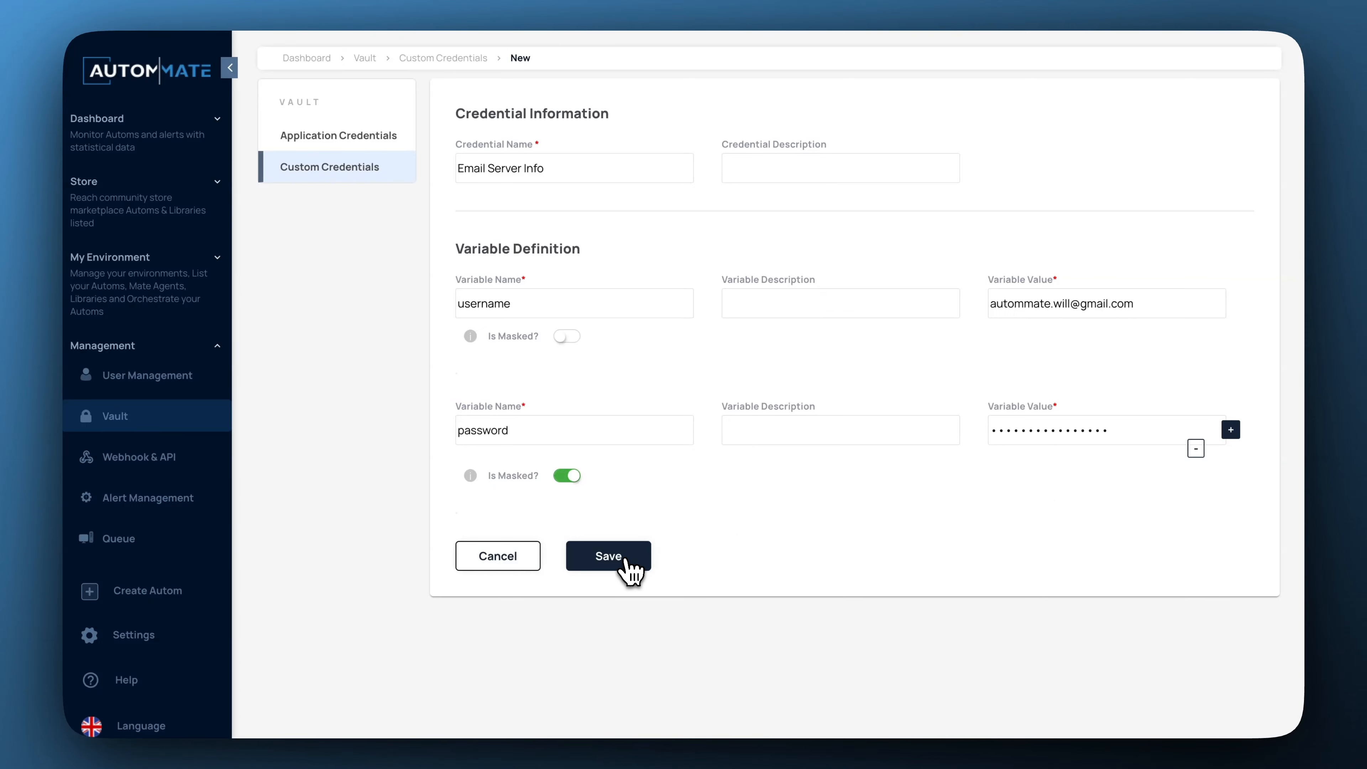
click(626, 570)
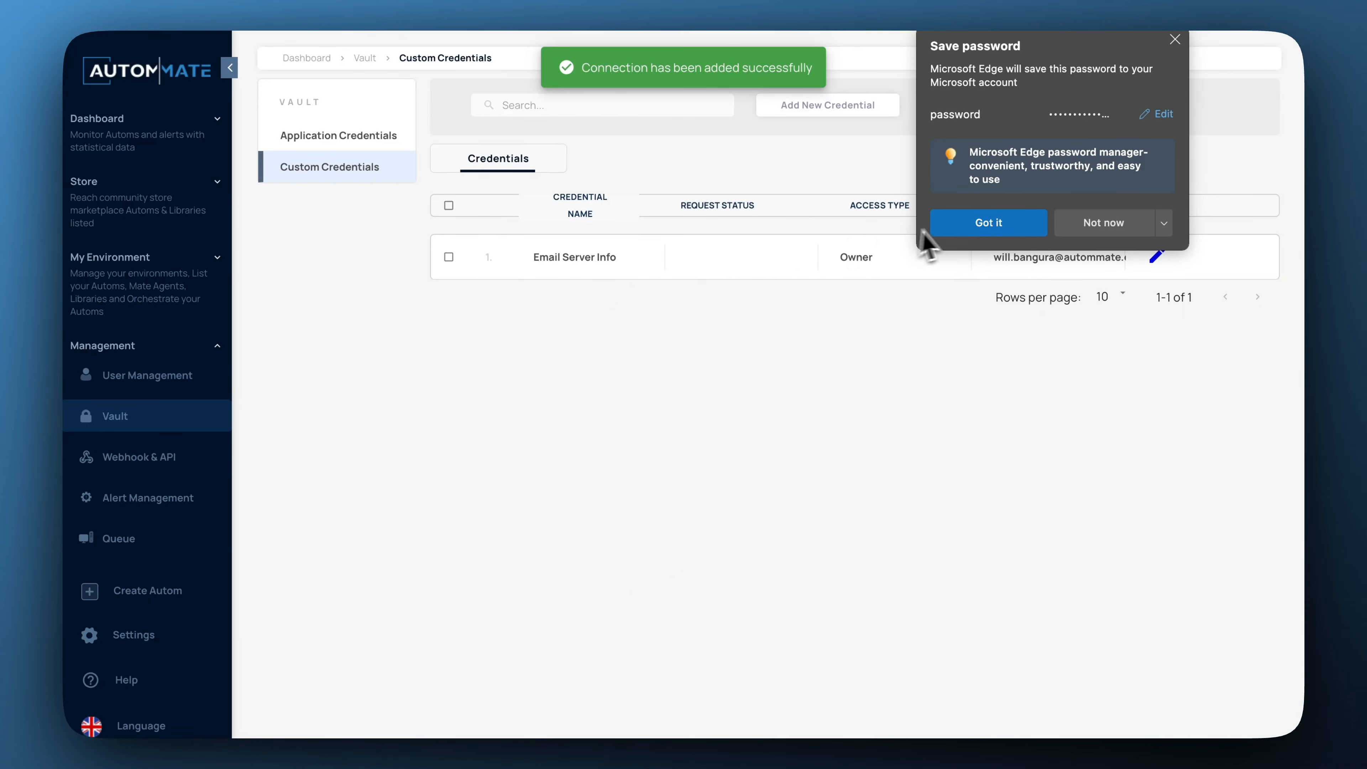
Dismiss Edge's Save password popup over the Custom Credentials list.
click(983, 227)
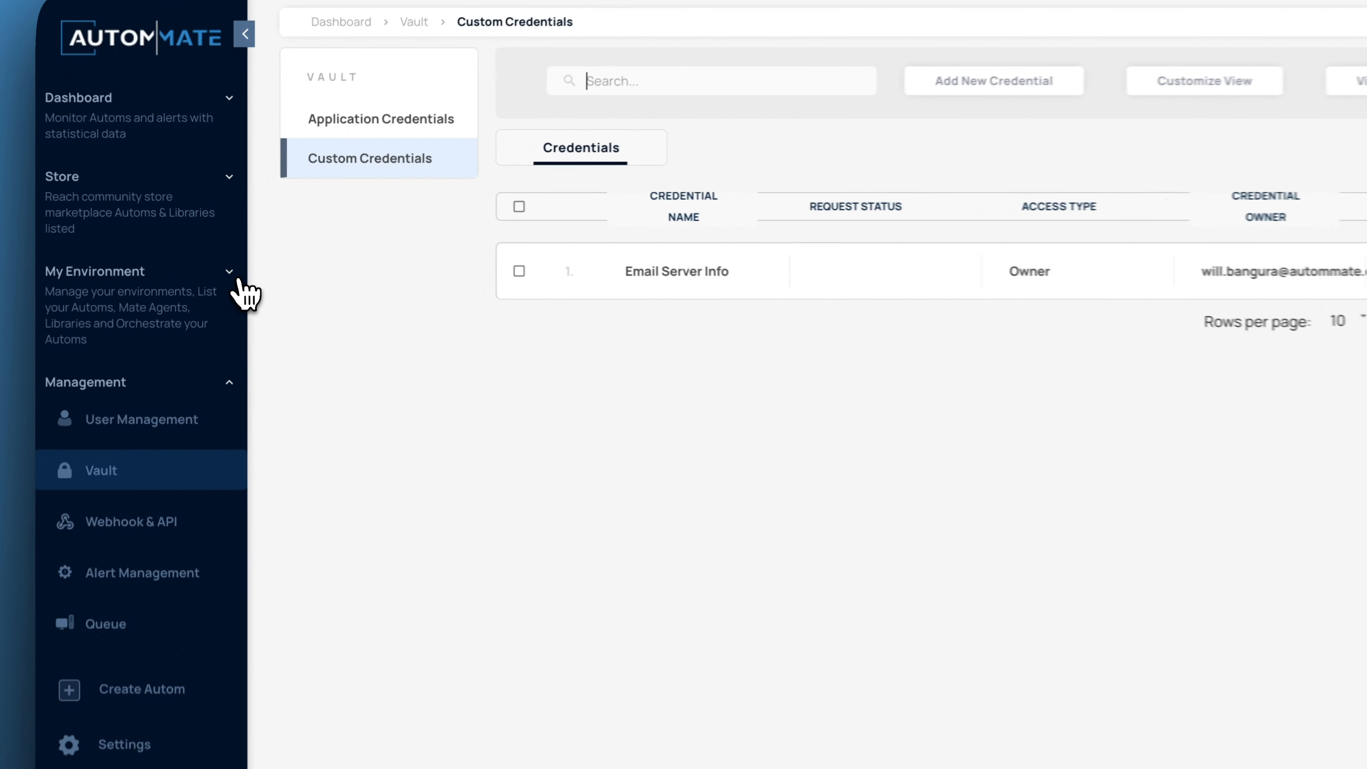
From Automs, start a new autom named 'Email Trigger Test' of type Autom.
click(217, 258)
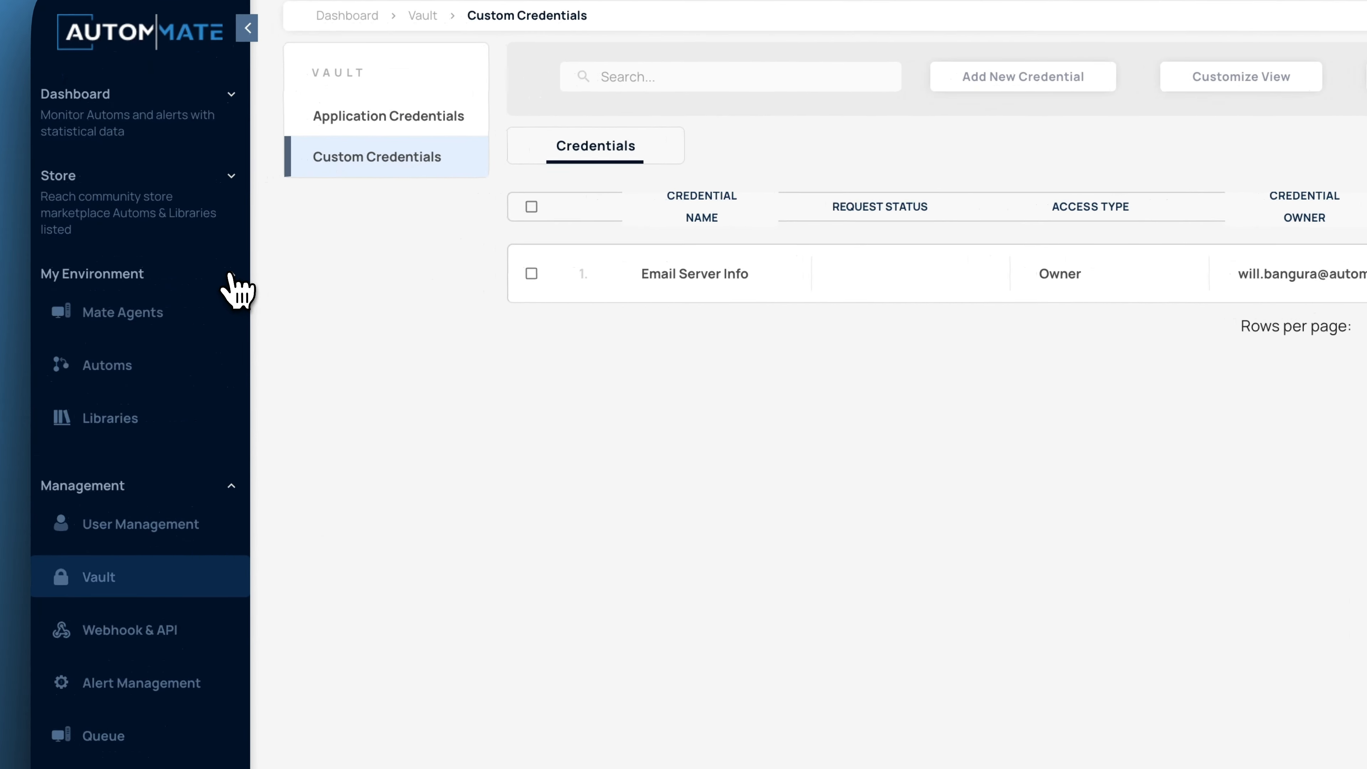
click(127, 373)
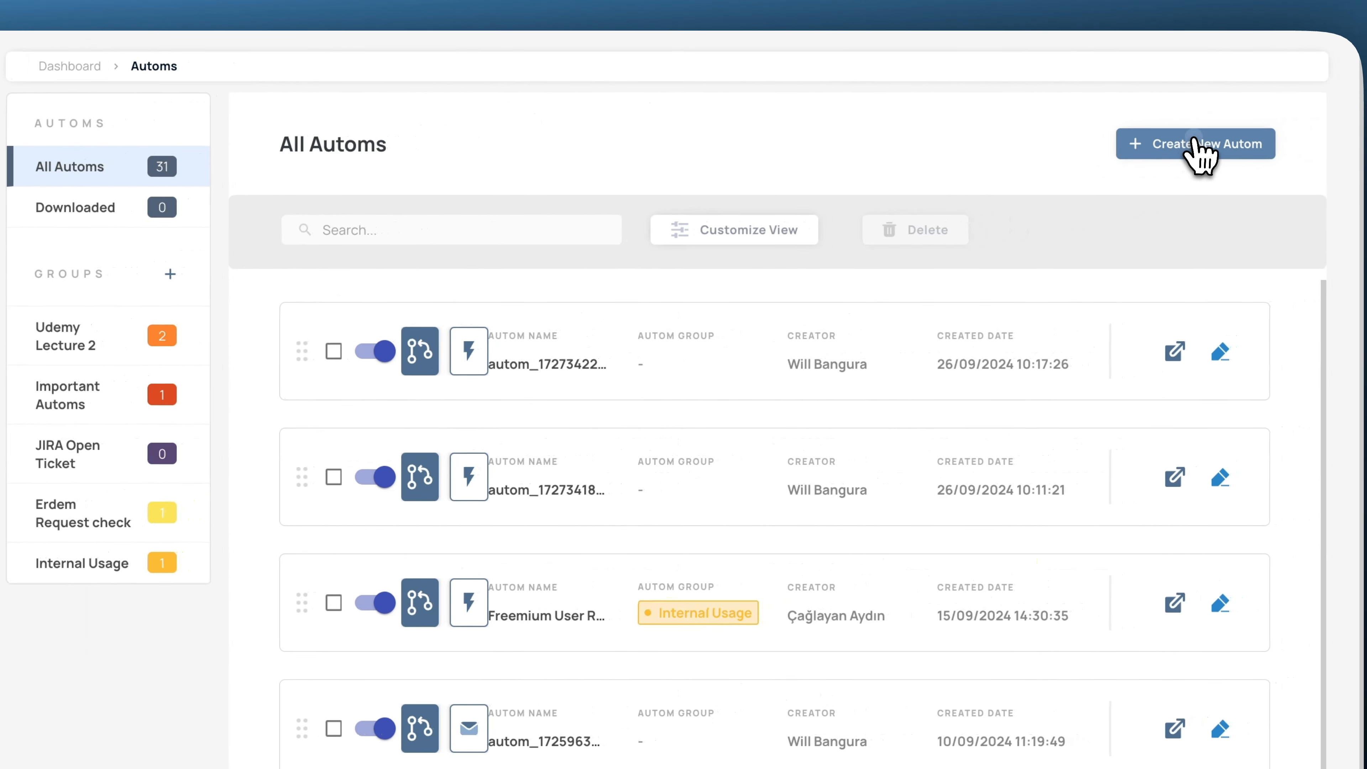
click(1191, 143)
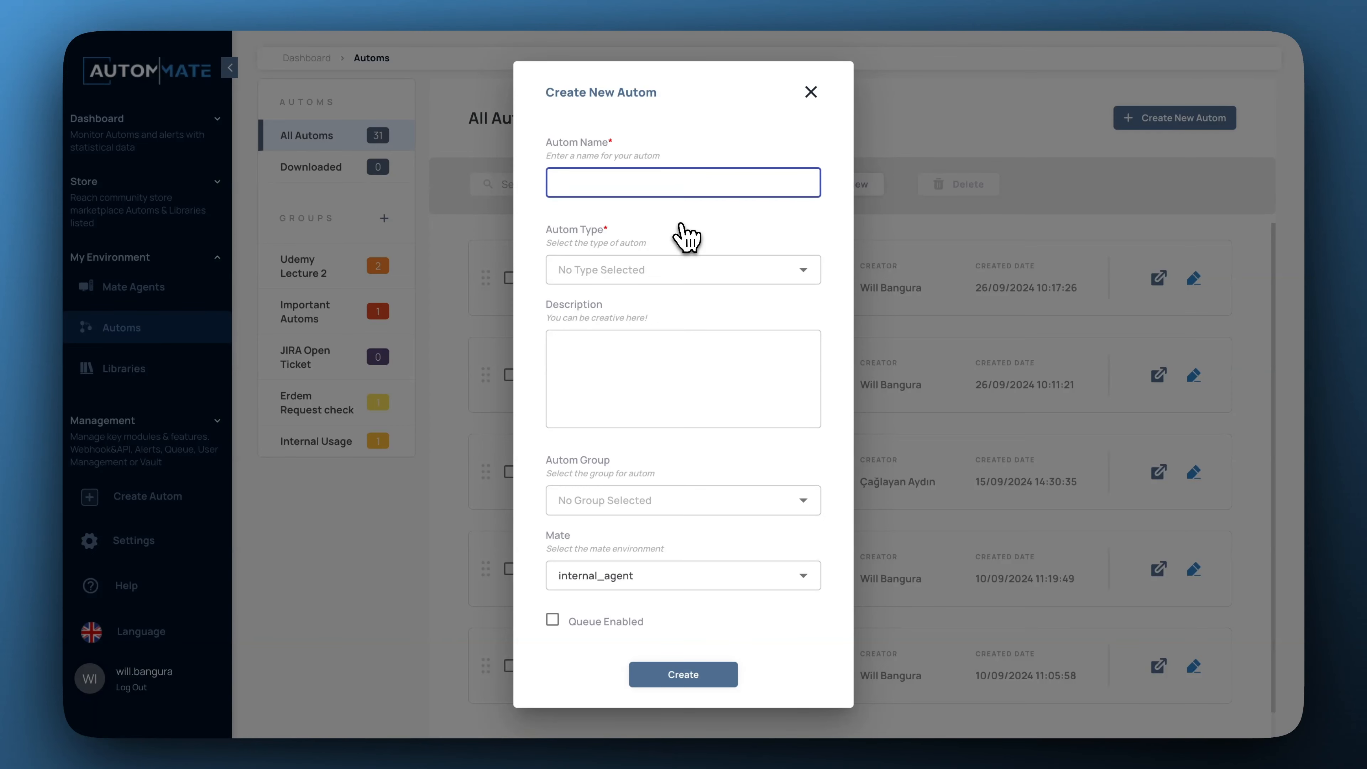
text(Email Trigge)
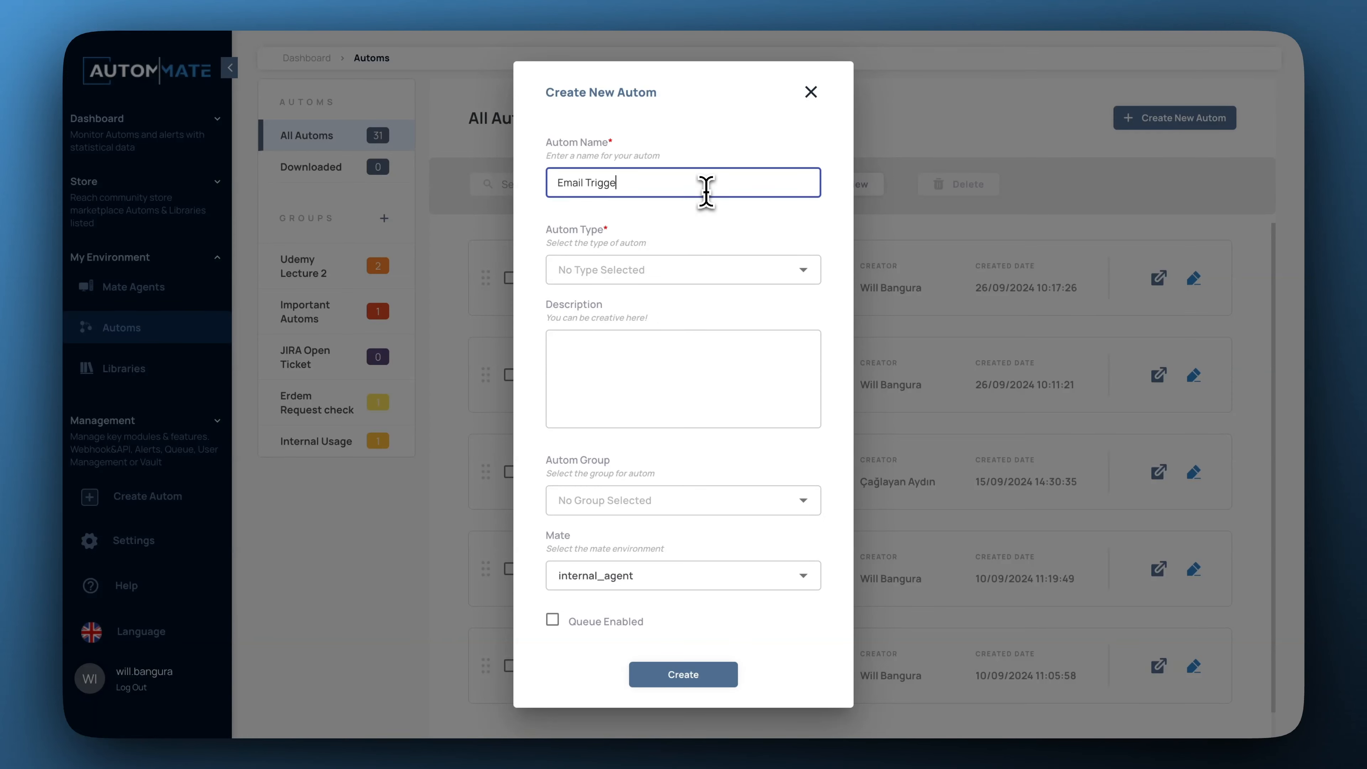
text(r Test)
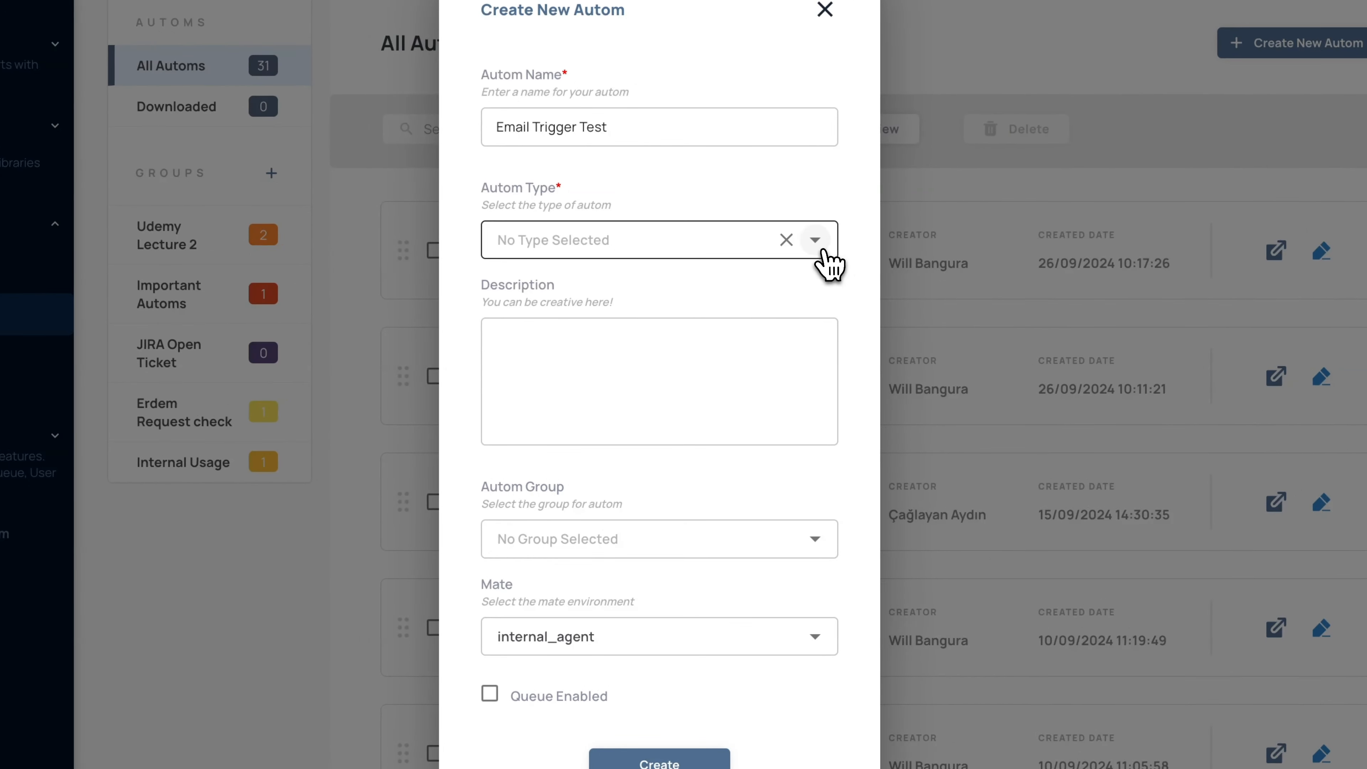
click(803, 271)
click(662, 280)
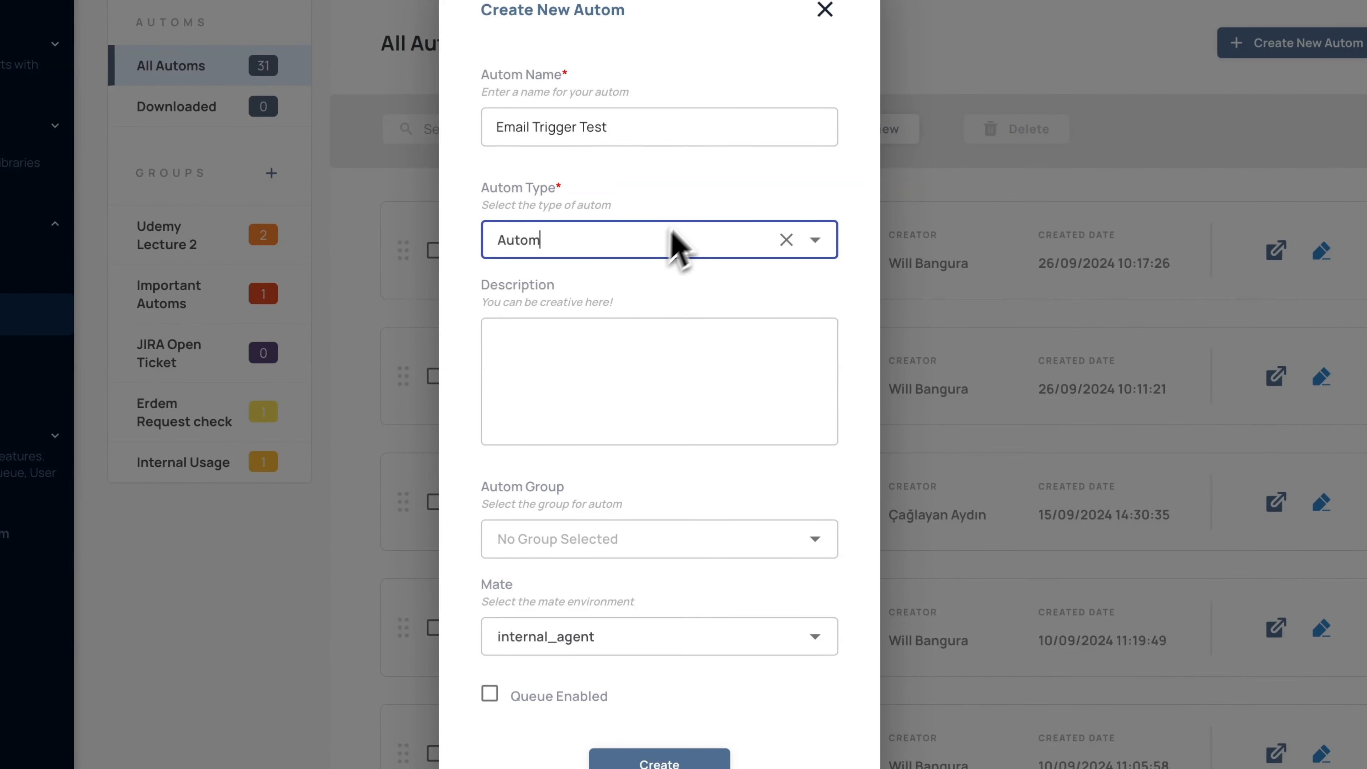
Leave the group empty, keep internal_agent as the mate environment, and create the autom.
click(637, 396)
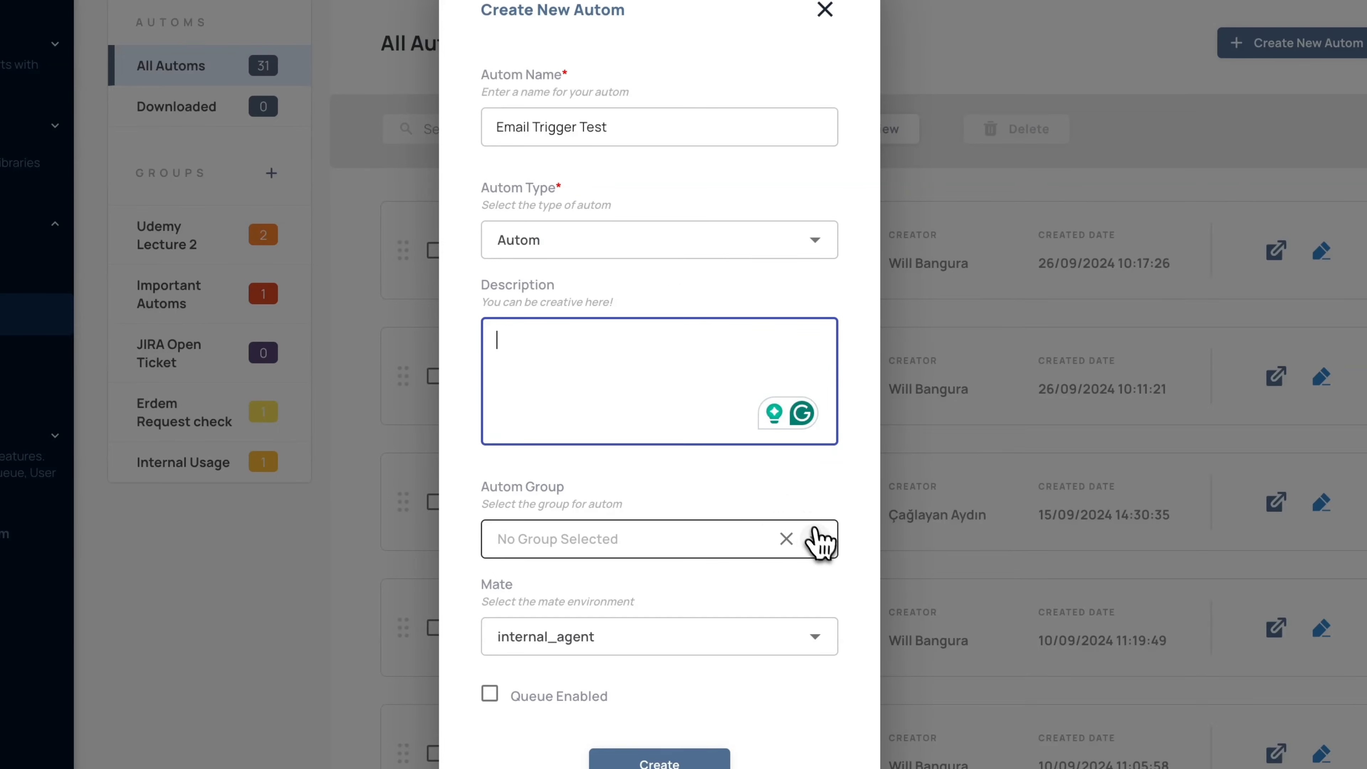
click(816, 539)
click(817, 540)
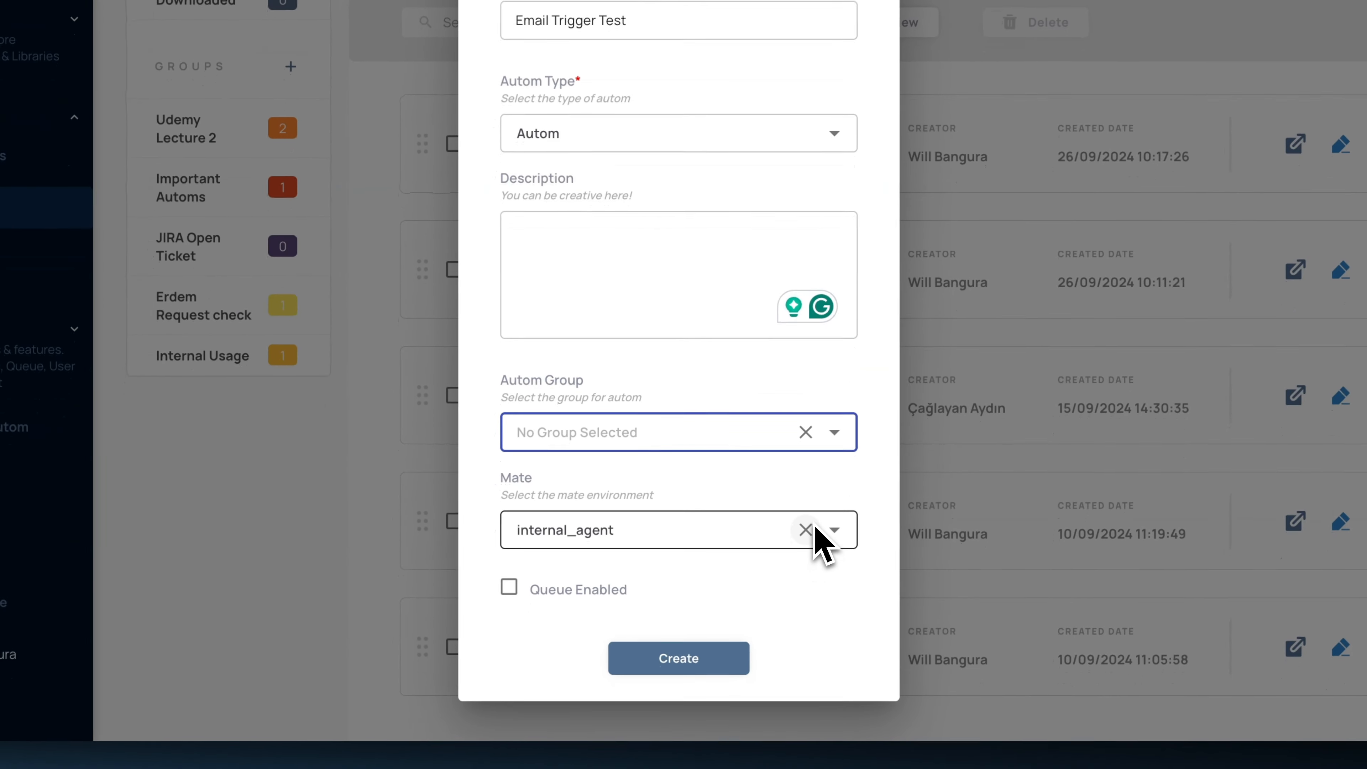
click(836, 530)
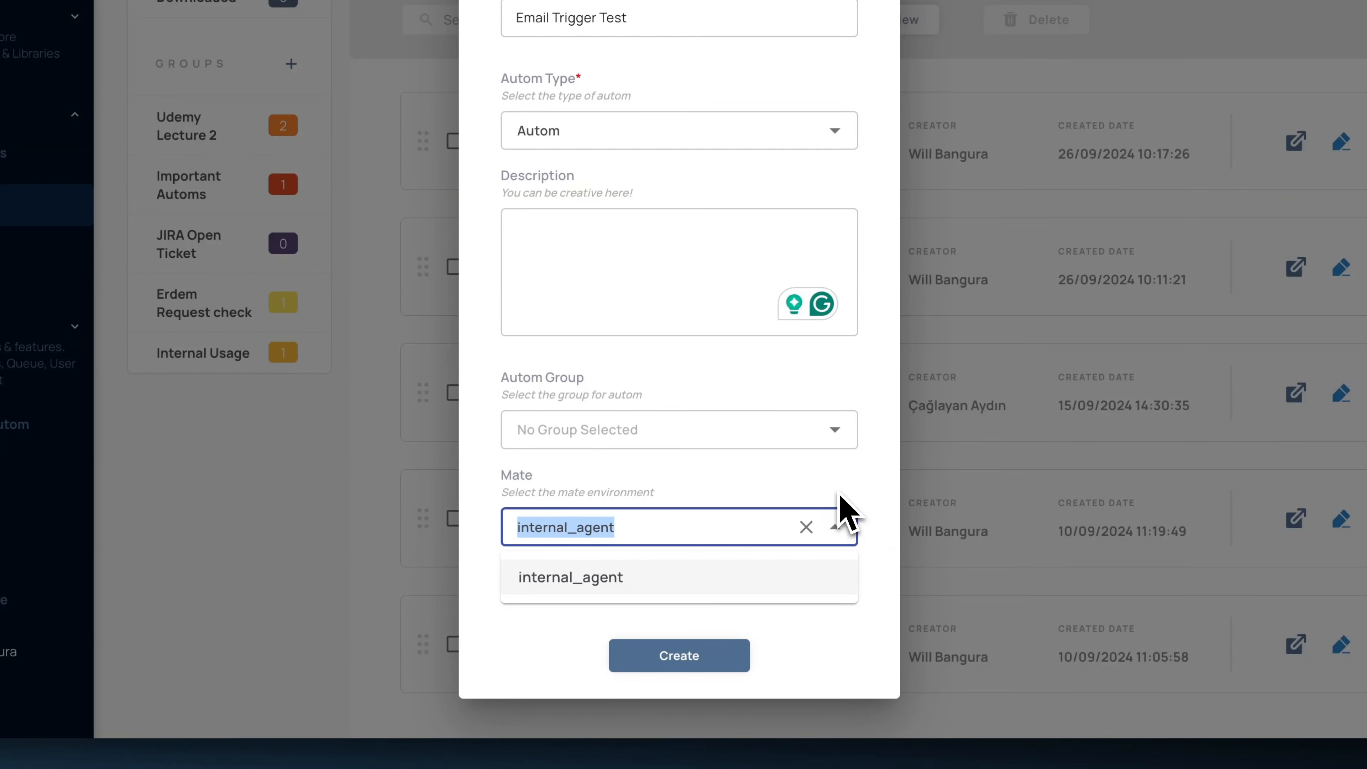
click(838, 504)
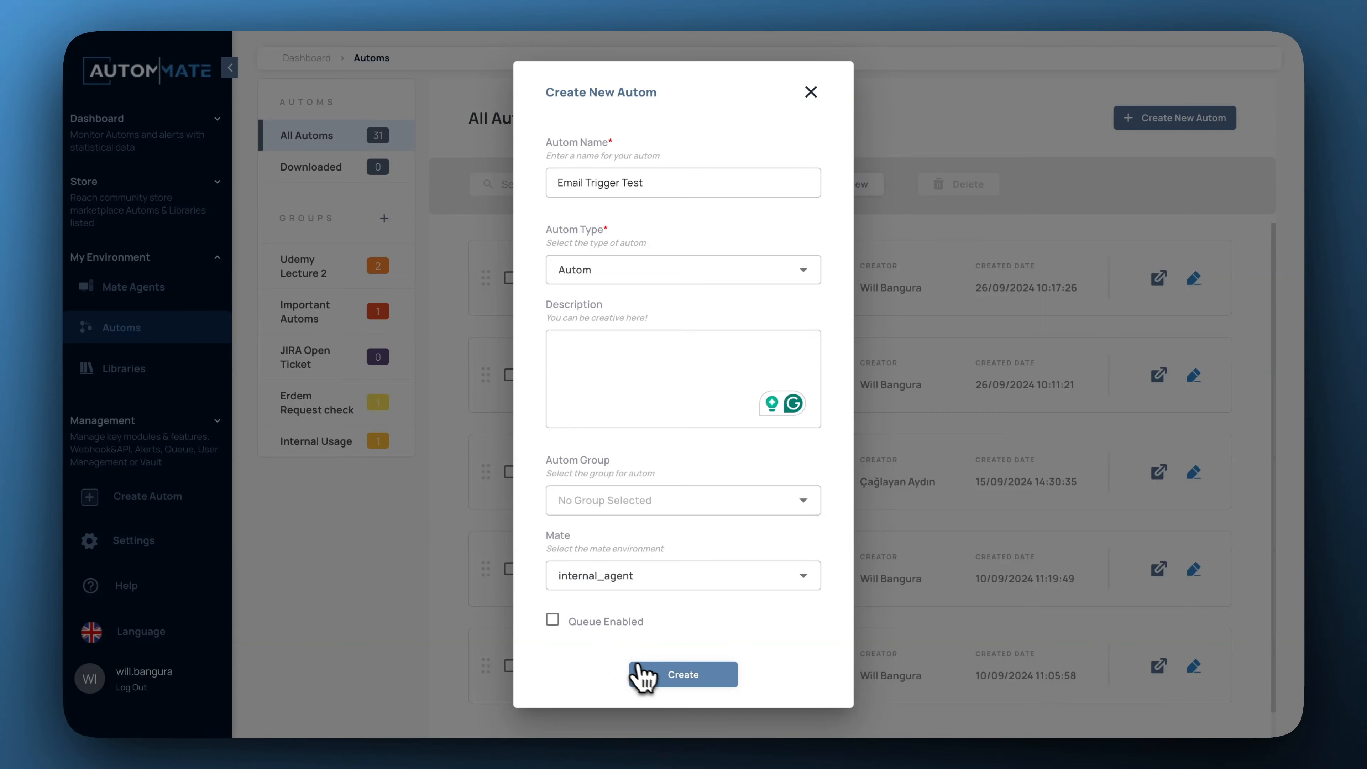
click(692, 678)
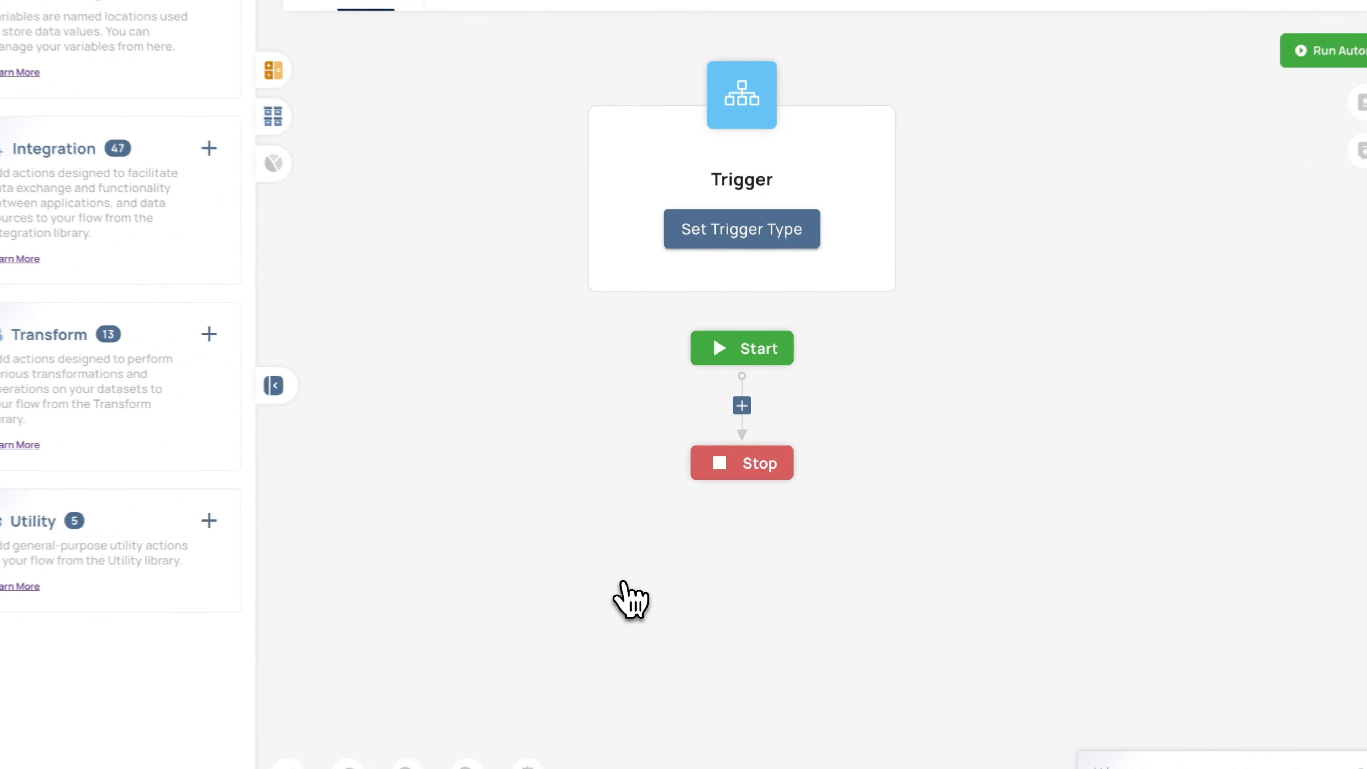
Set the autom's trigger type to Email and open its configuration.
click(792, 277)
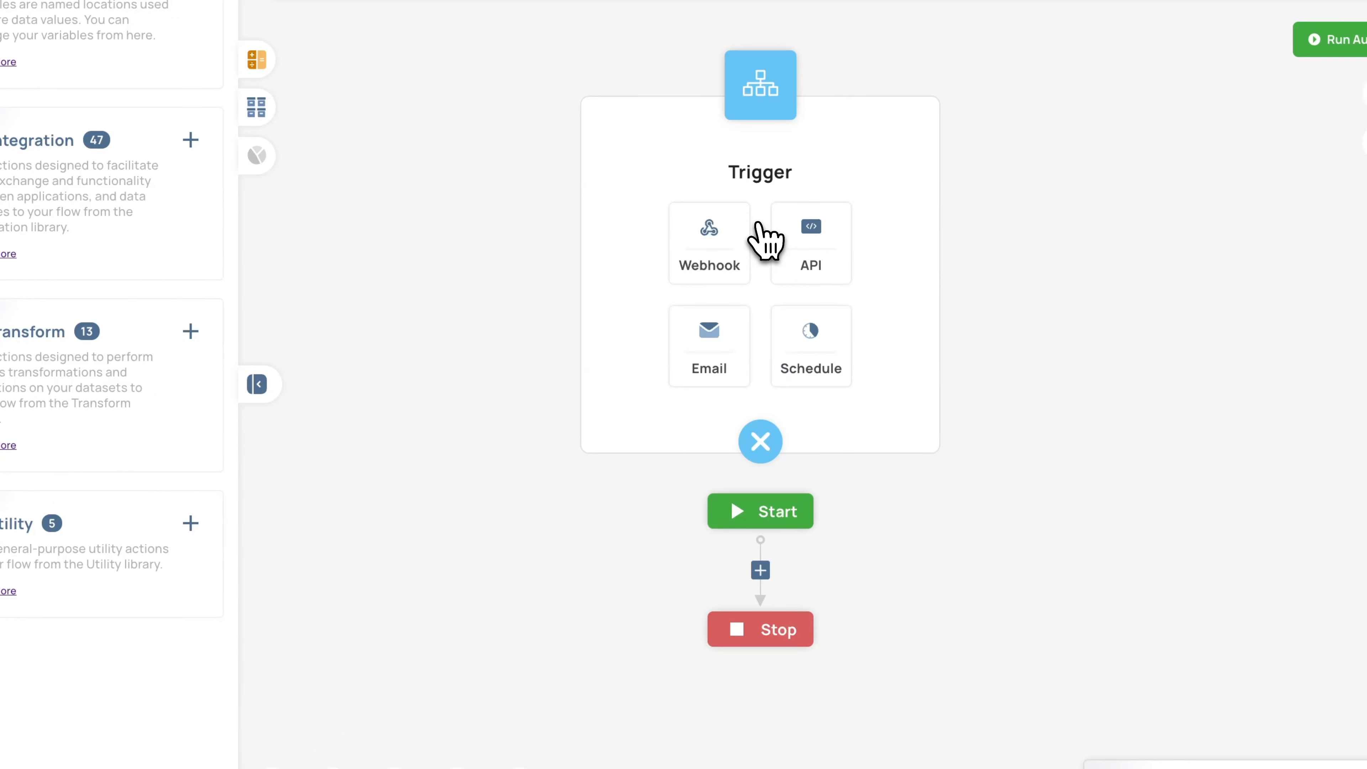
click(704, 354)
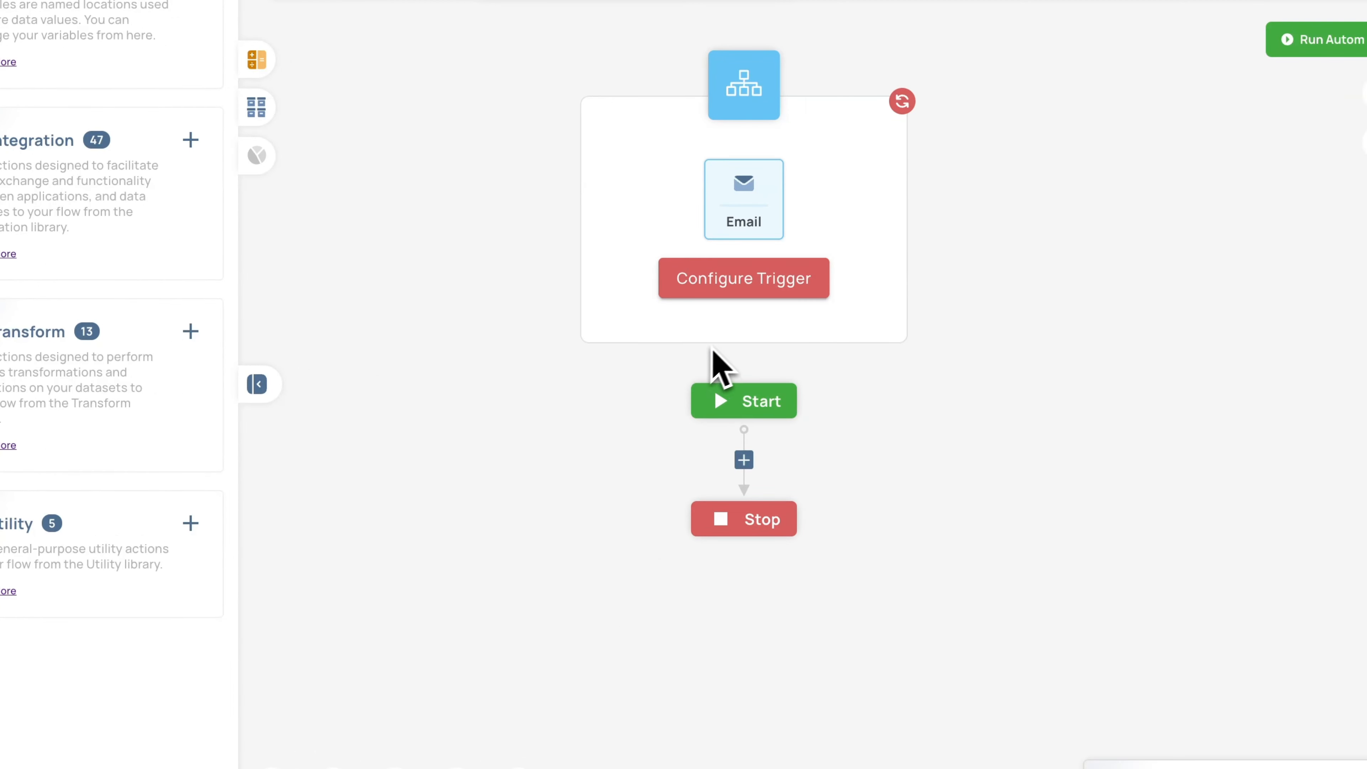
click(750, 284)
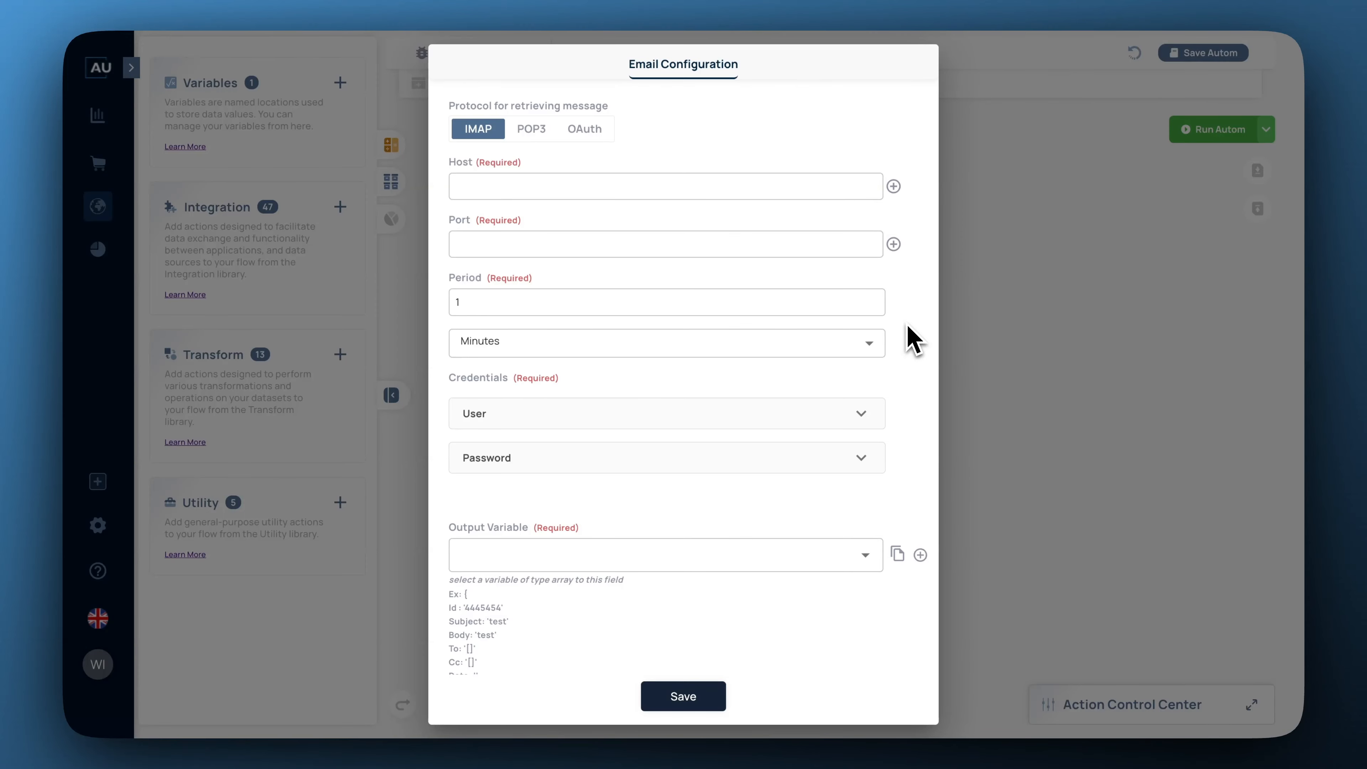
Enter host imap.gmail.com, port 993, and a 120-minute checking period.
click(777, 181)
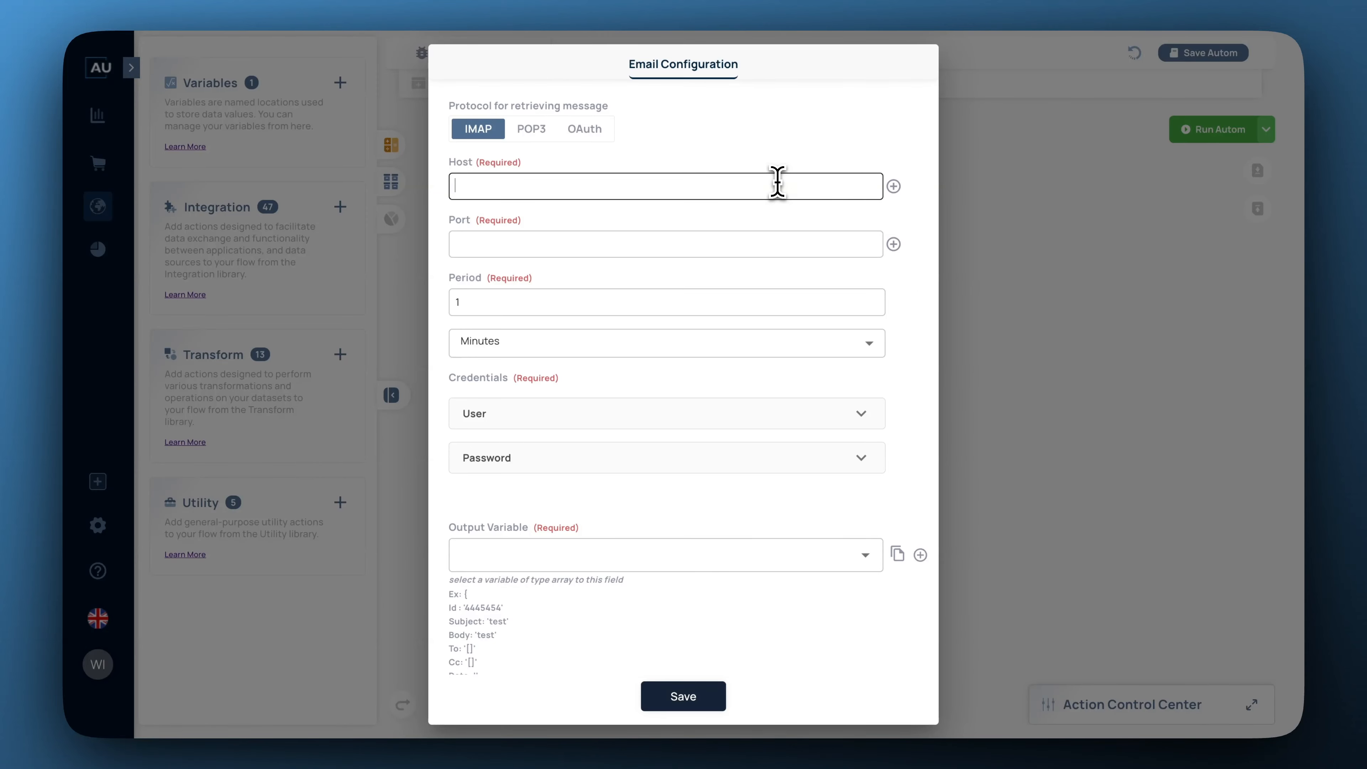
text(imap.gmail.com)
click(796, 244)
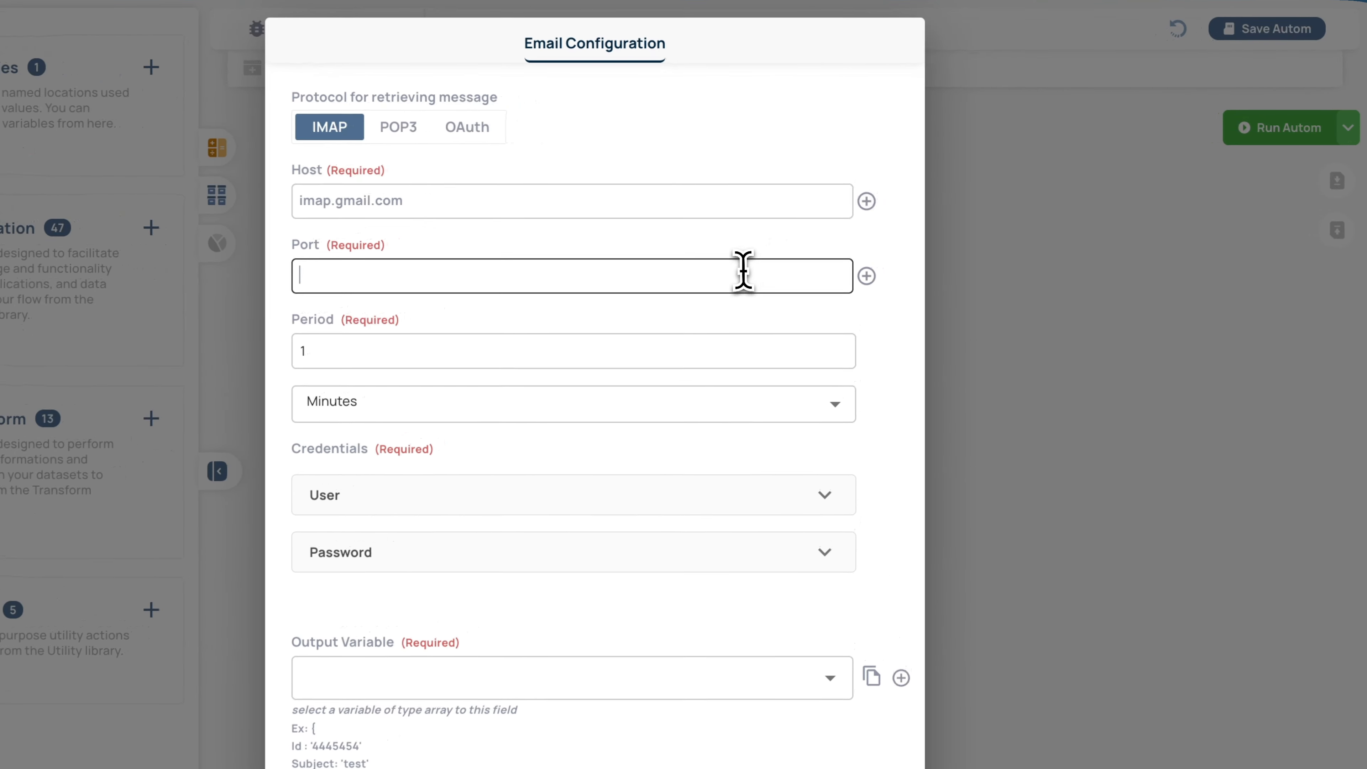
text(993)
click(809, 314)
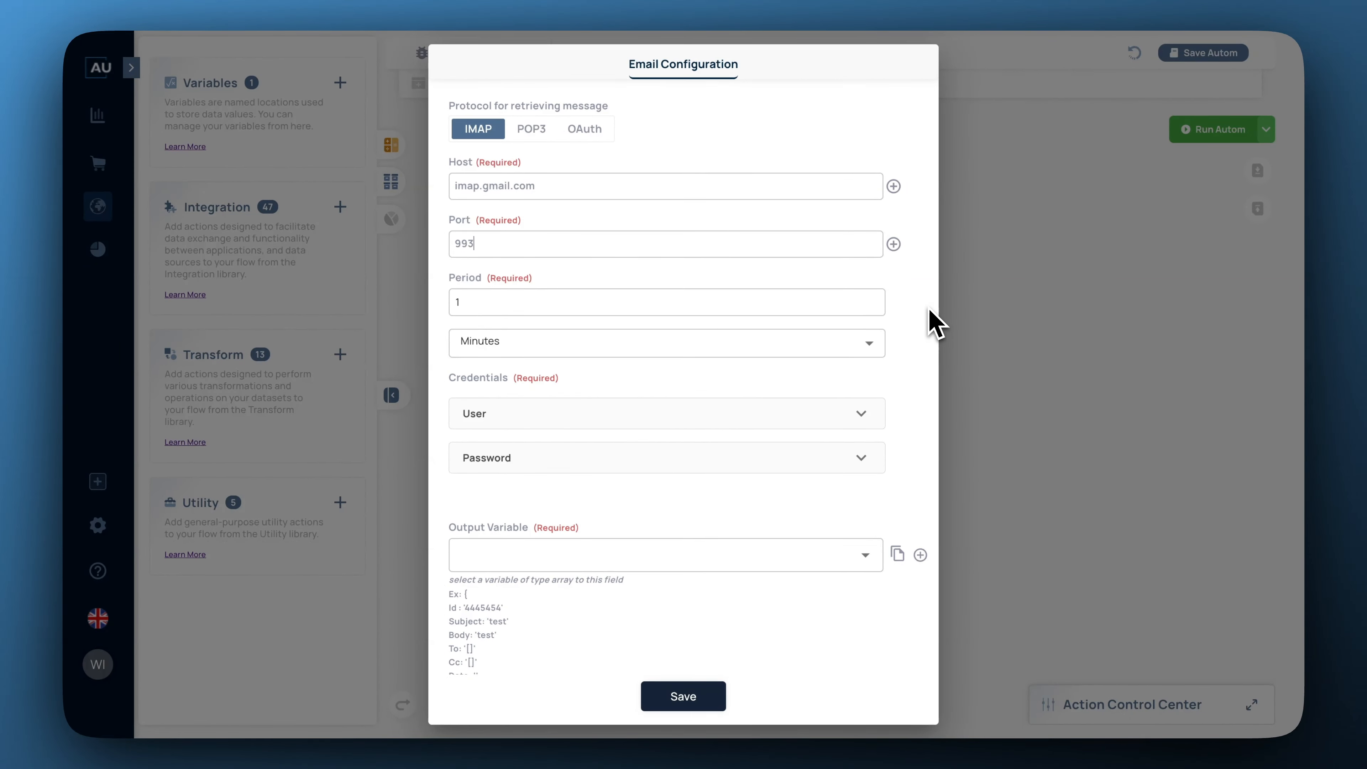
click(928, 312)
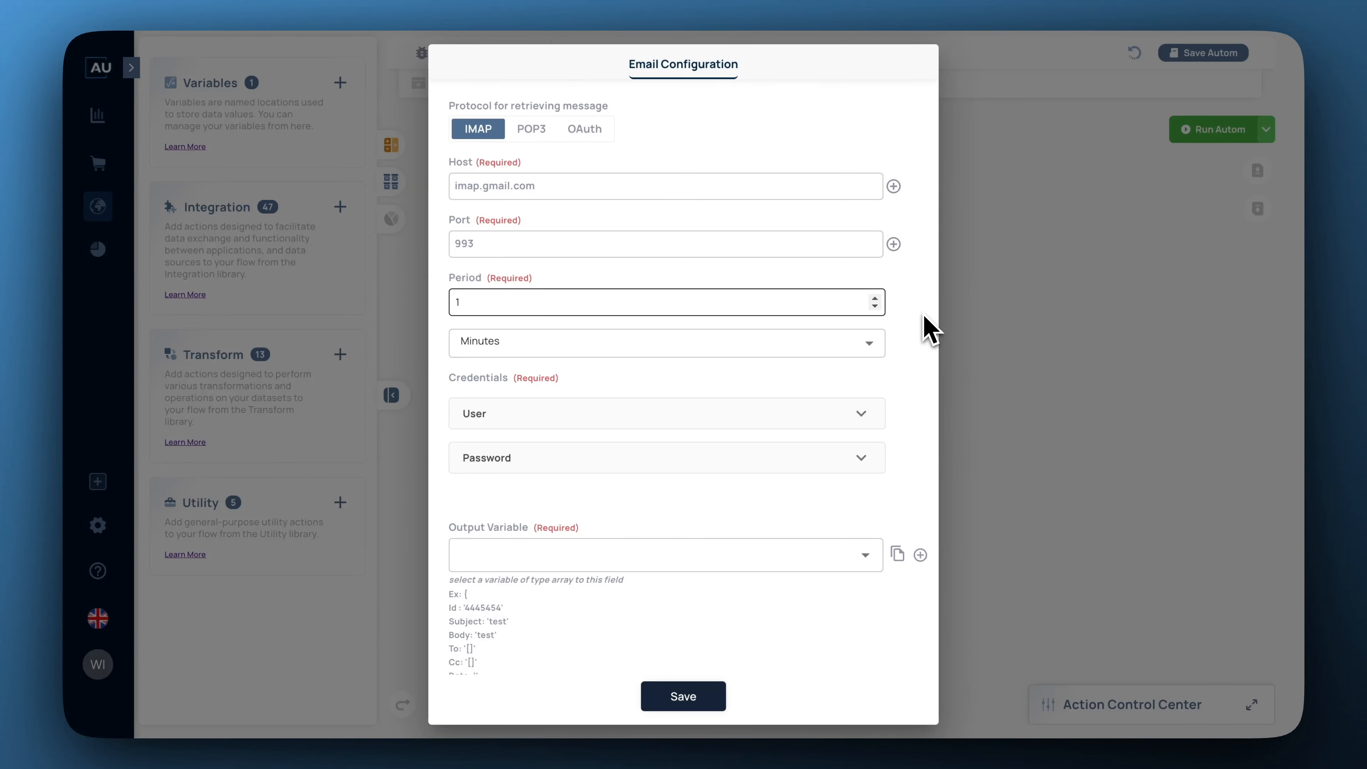
text(20)
click(973, 337)
scroll(925, 338, down, 2)
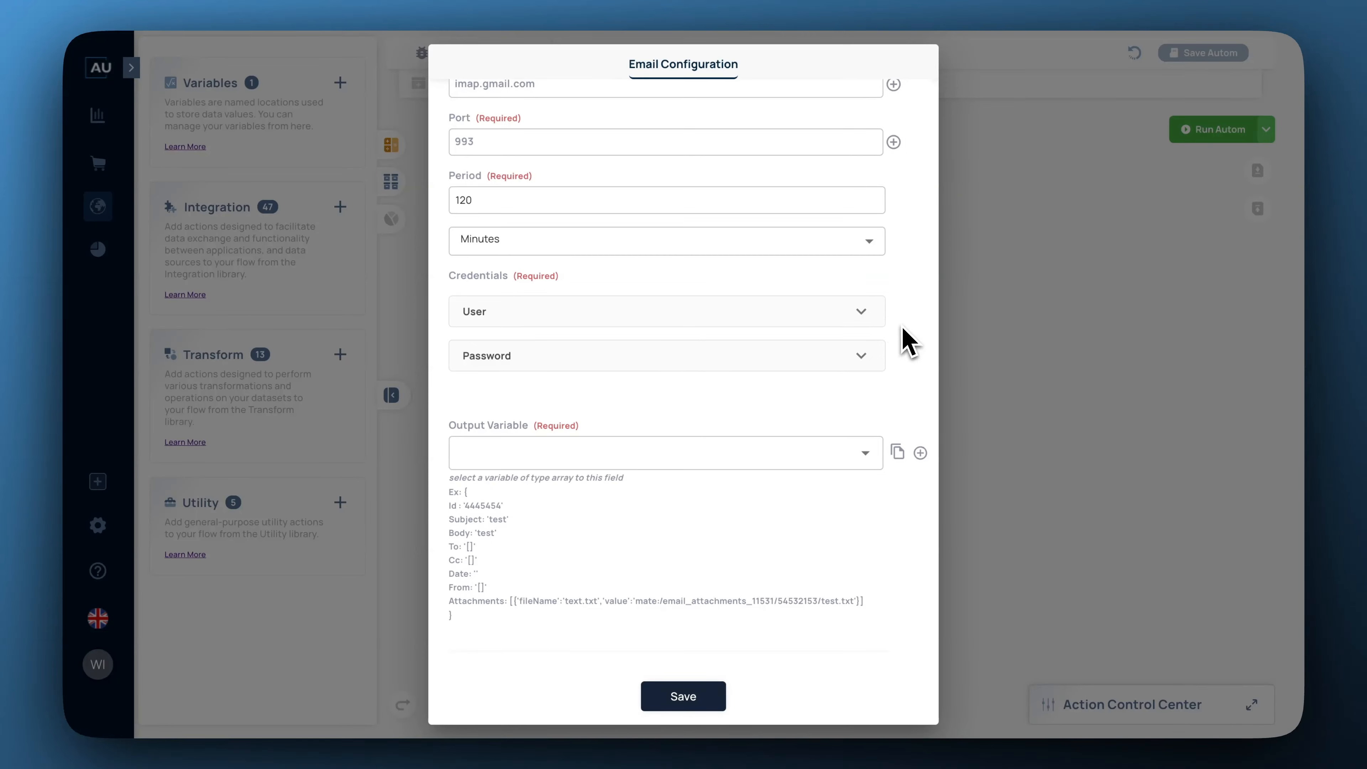
Take the trigger's user credential from Email Server Info's username attribute.
click(864, 318)
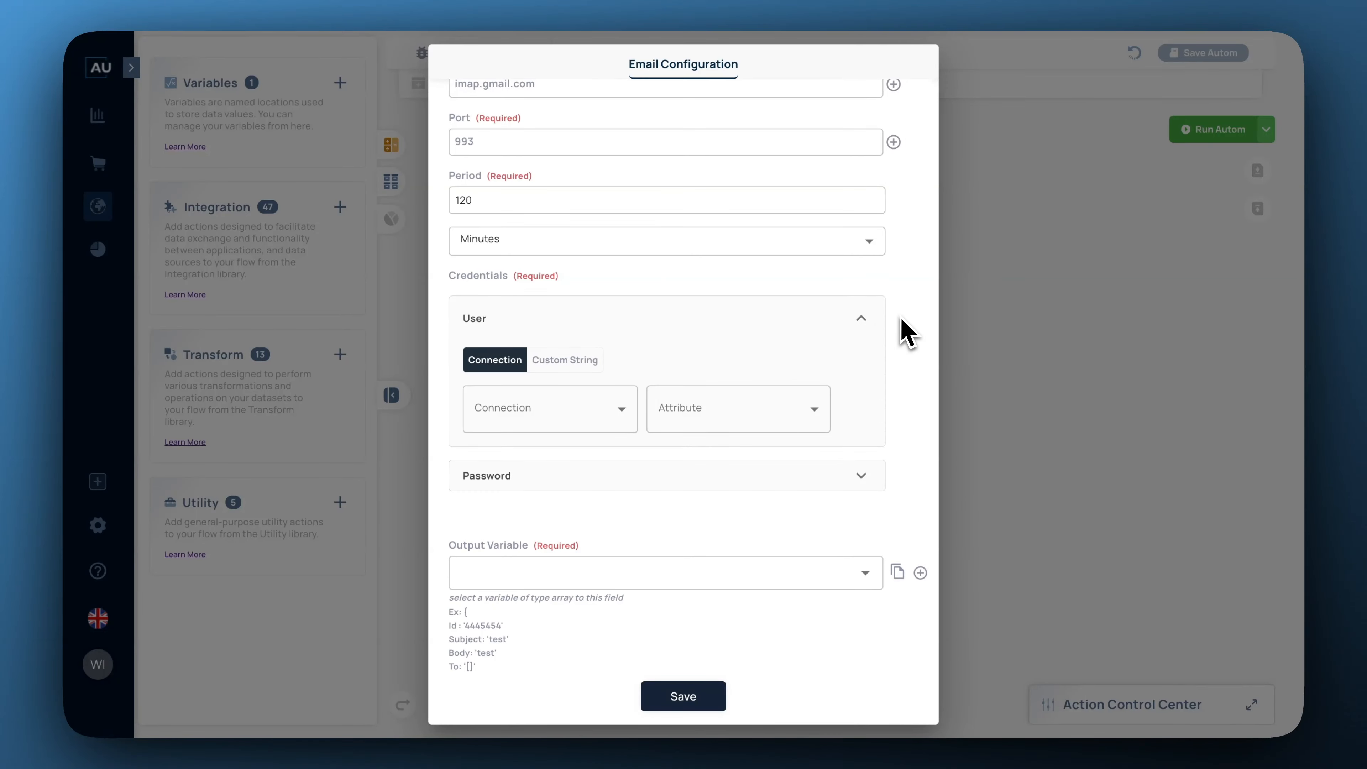
click(573, 365)
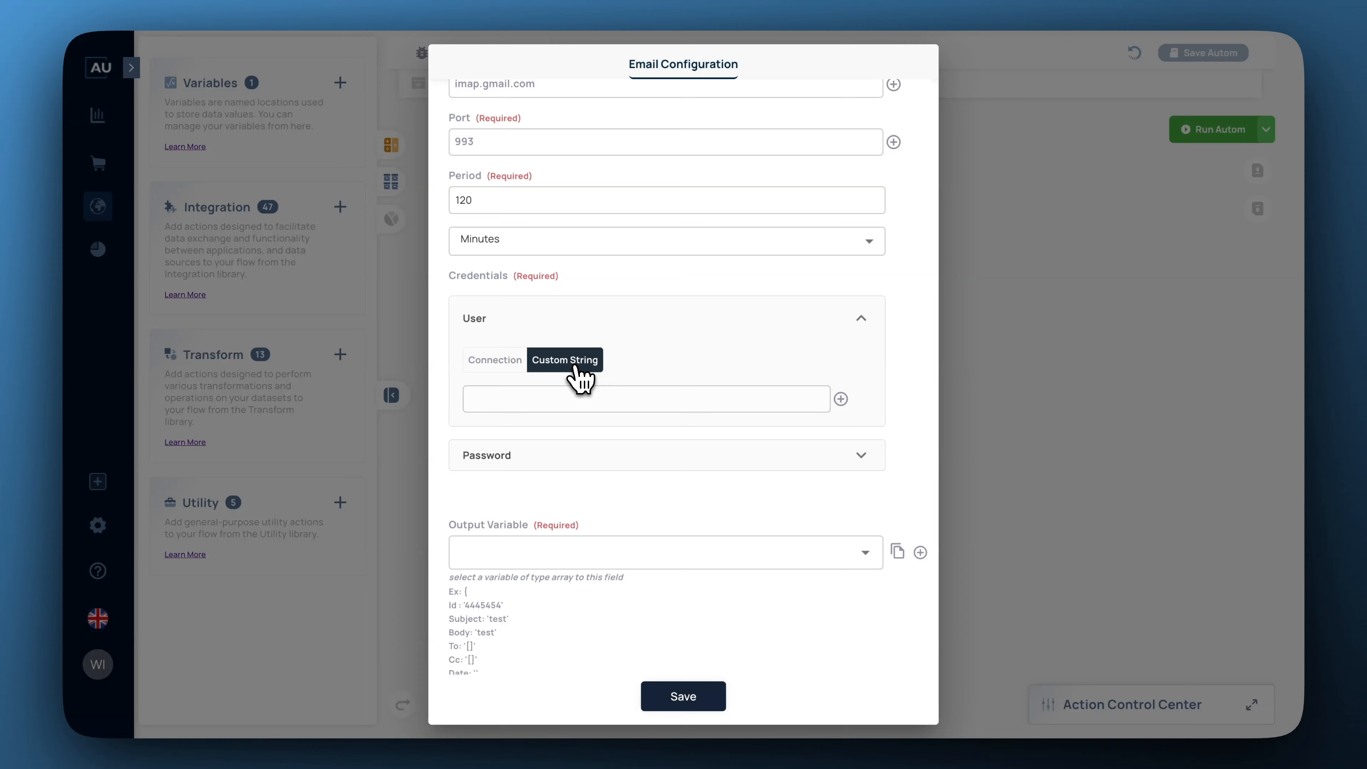
click(592, 398)
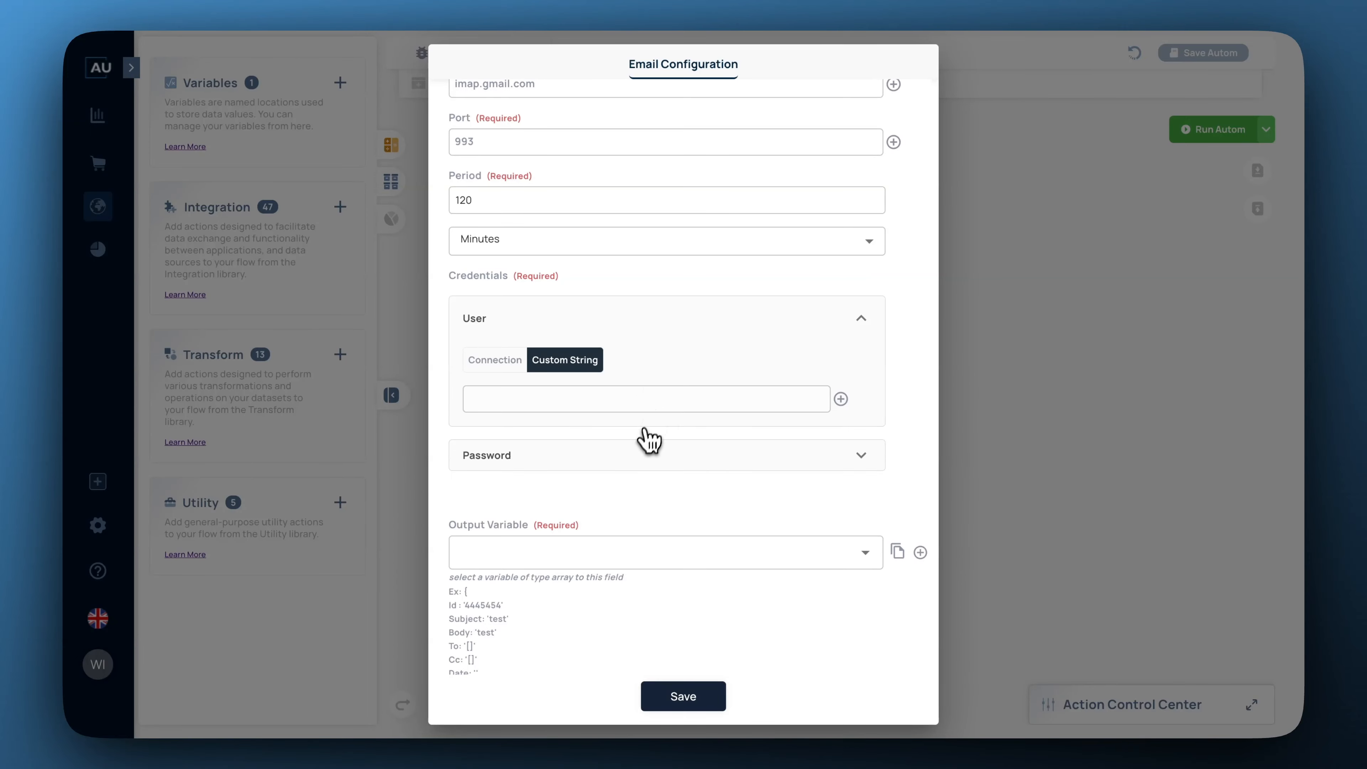
click(644, 455)
click(520, 362)
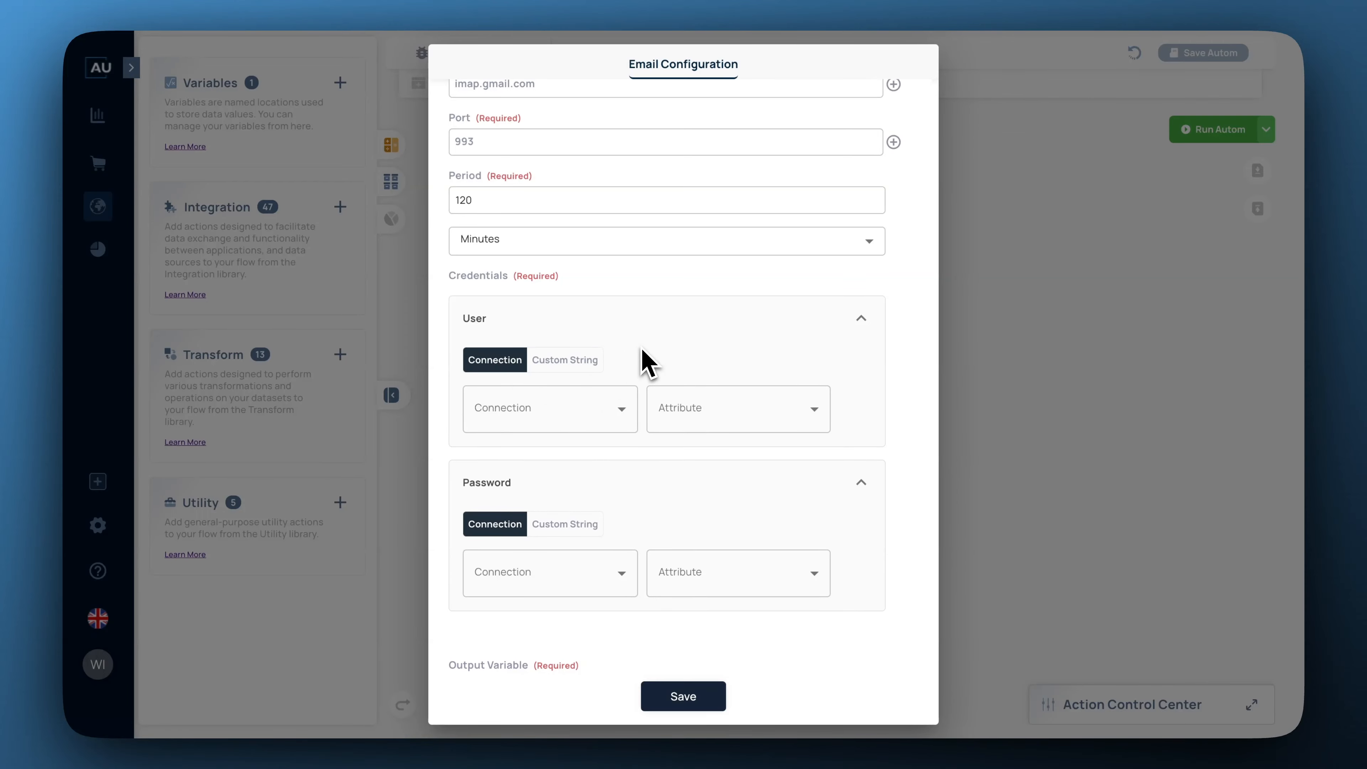
click(624, 409)
click(572, 412)
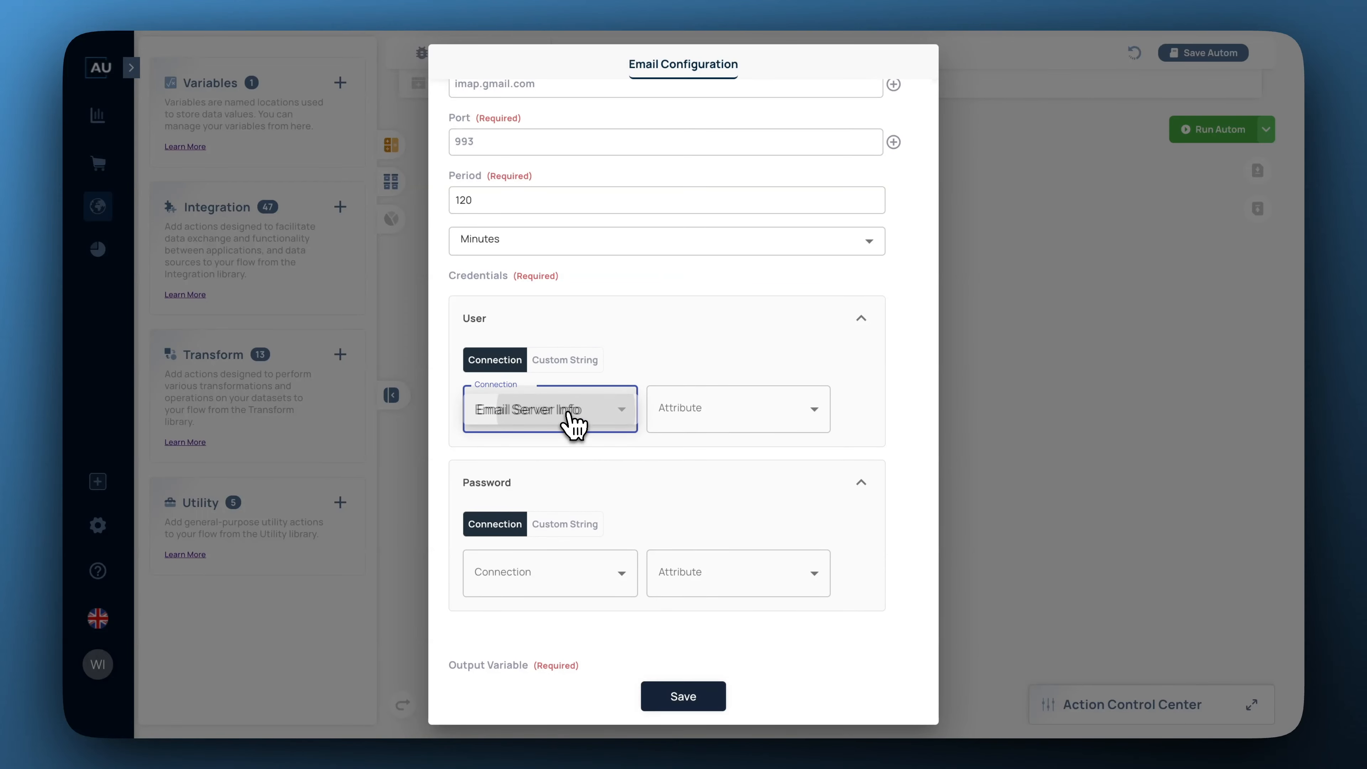
click(720, 415)
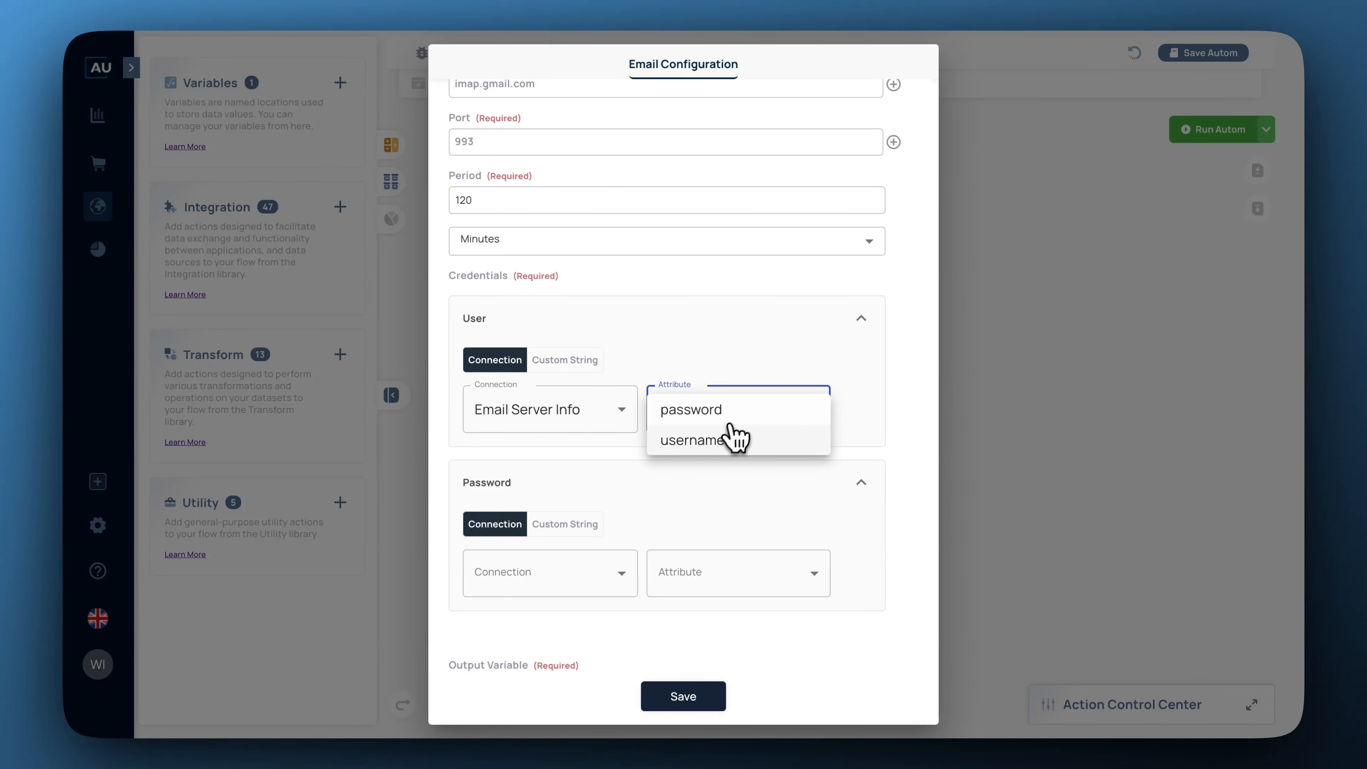
click(699, 446)
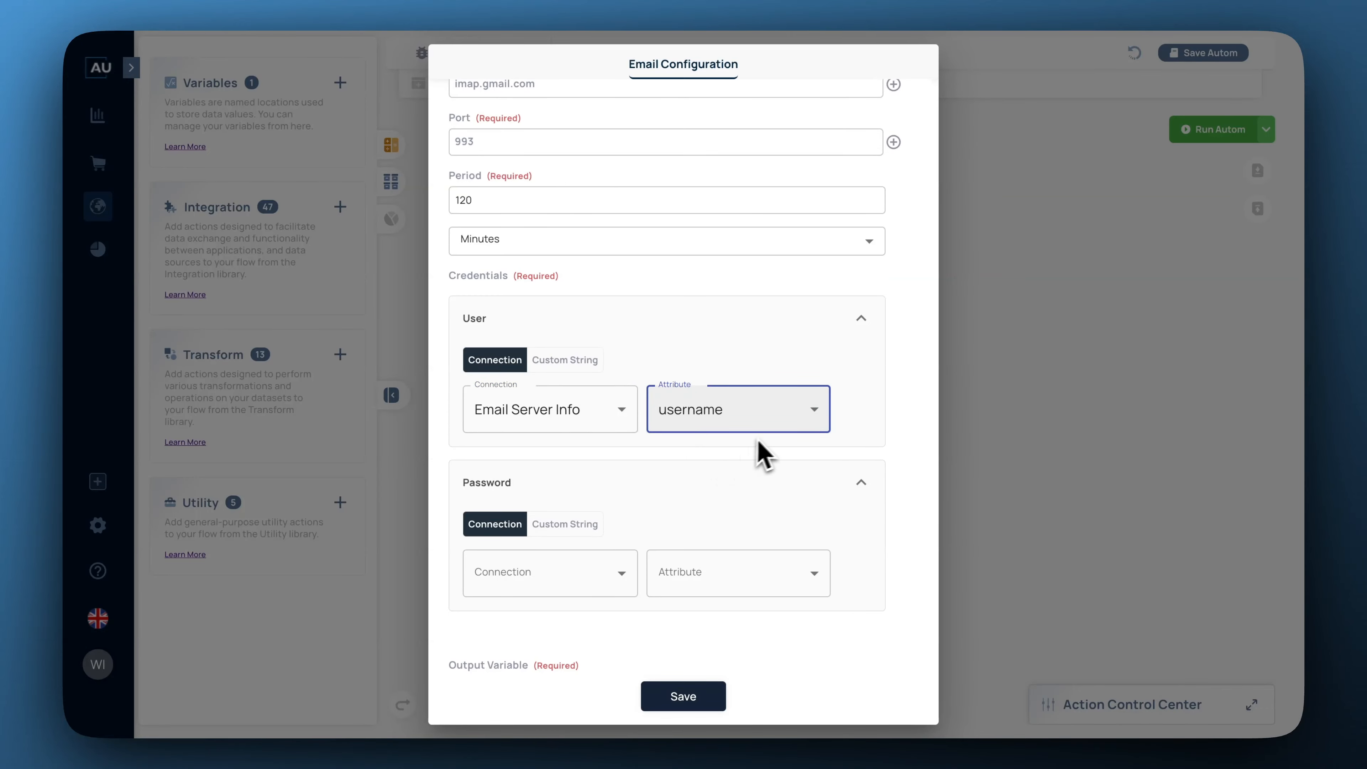
Take the password credential from Email Server Info's password attribute.
scroll(861, 428, down, 2)
click(566, 488)
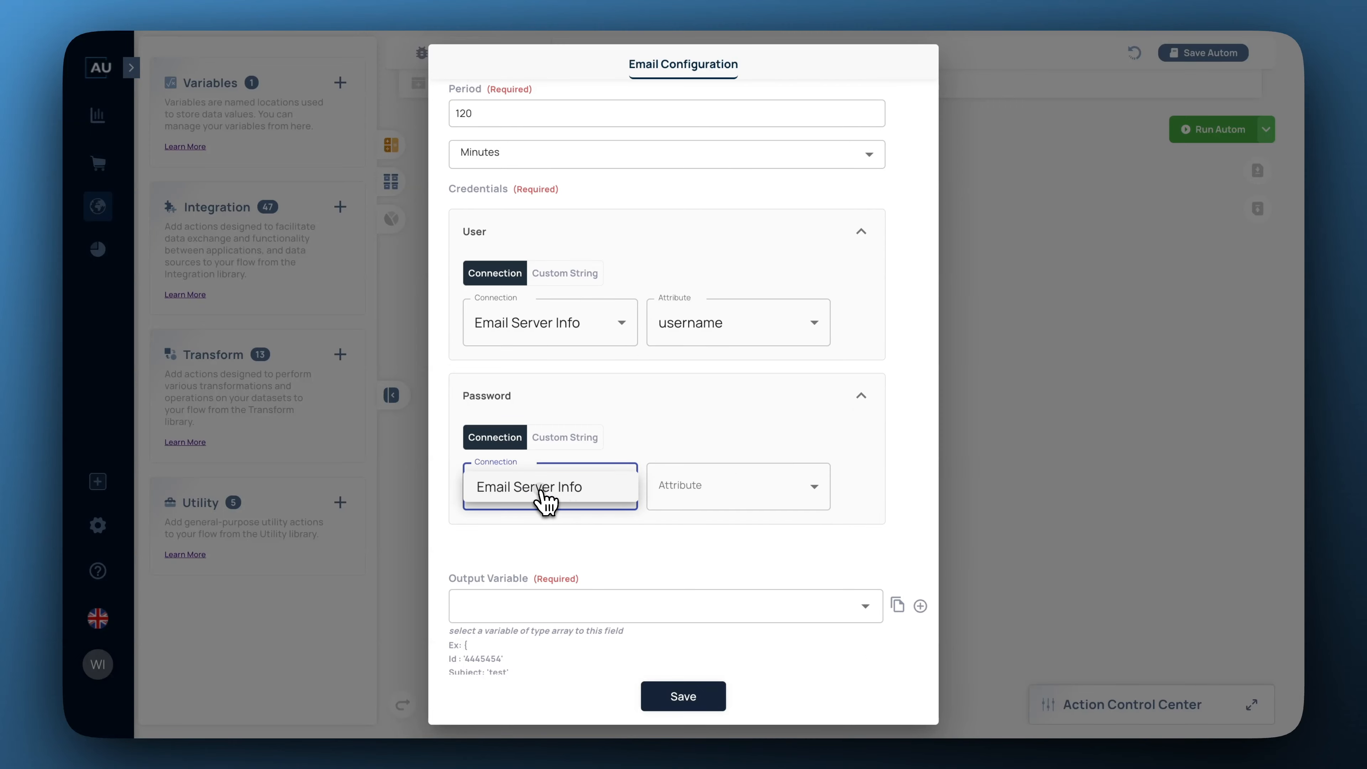
click(545, 501)
click(687, 493)
click(705, 487)
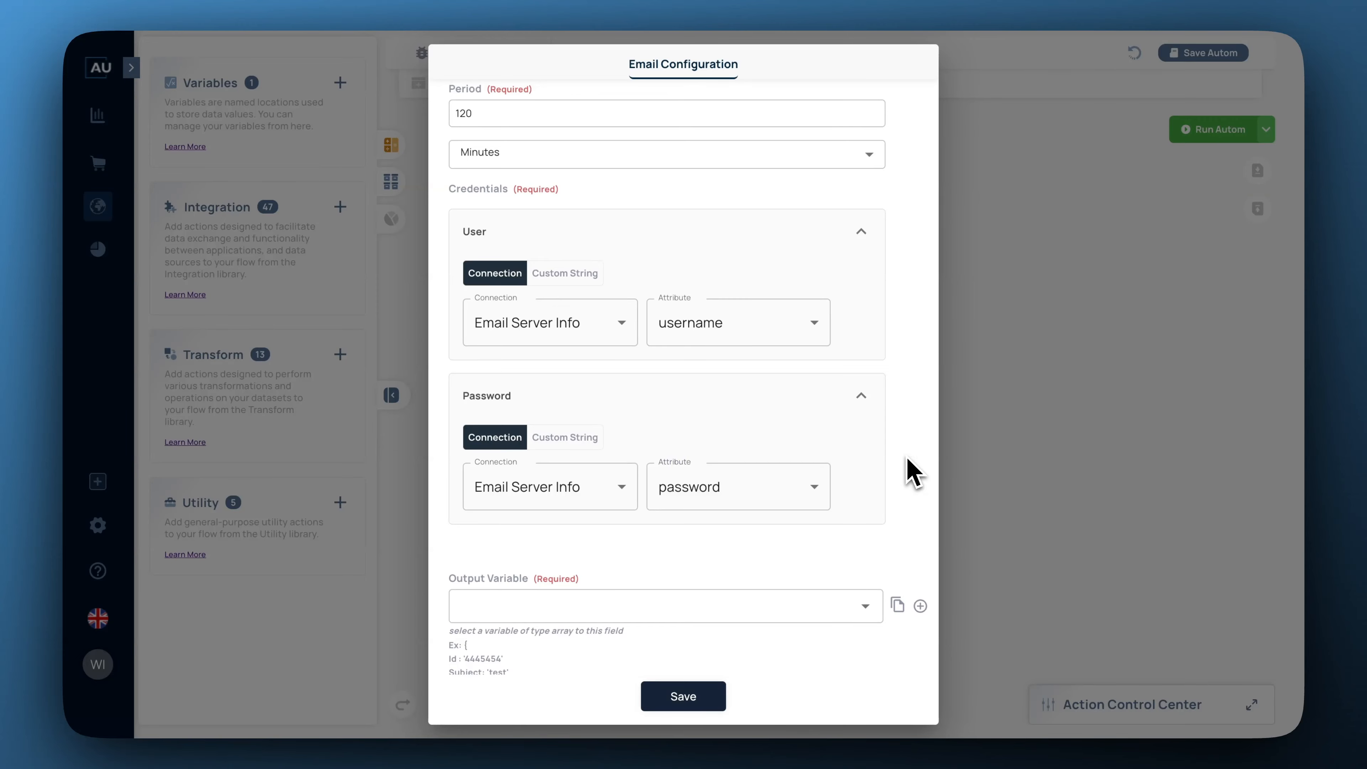
scroll(914, 472, down, 4)
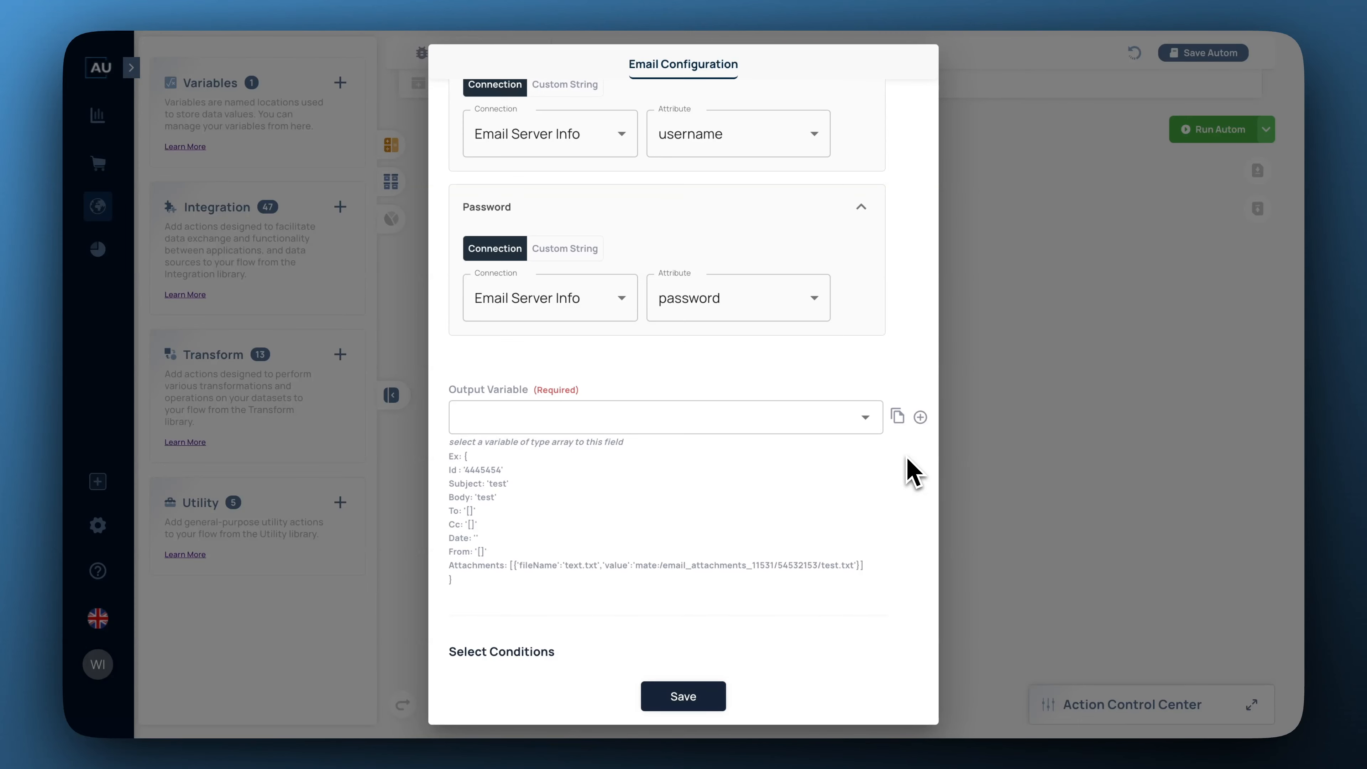
Create a new array variable 'responseemail' as the email trigger's output variable.
scroll(910, 472, down, 2)
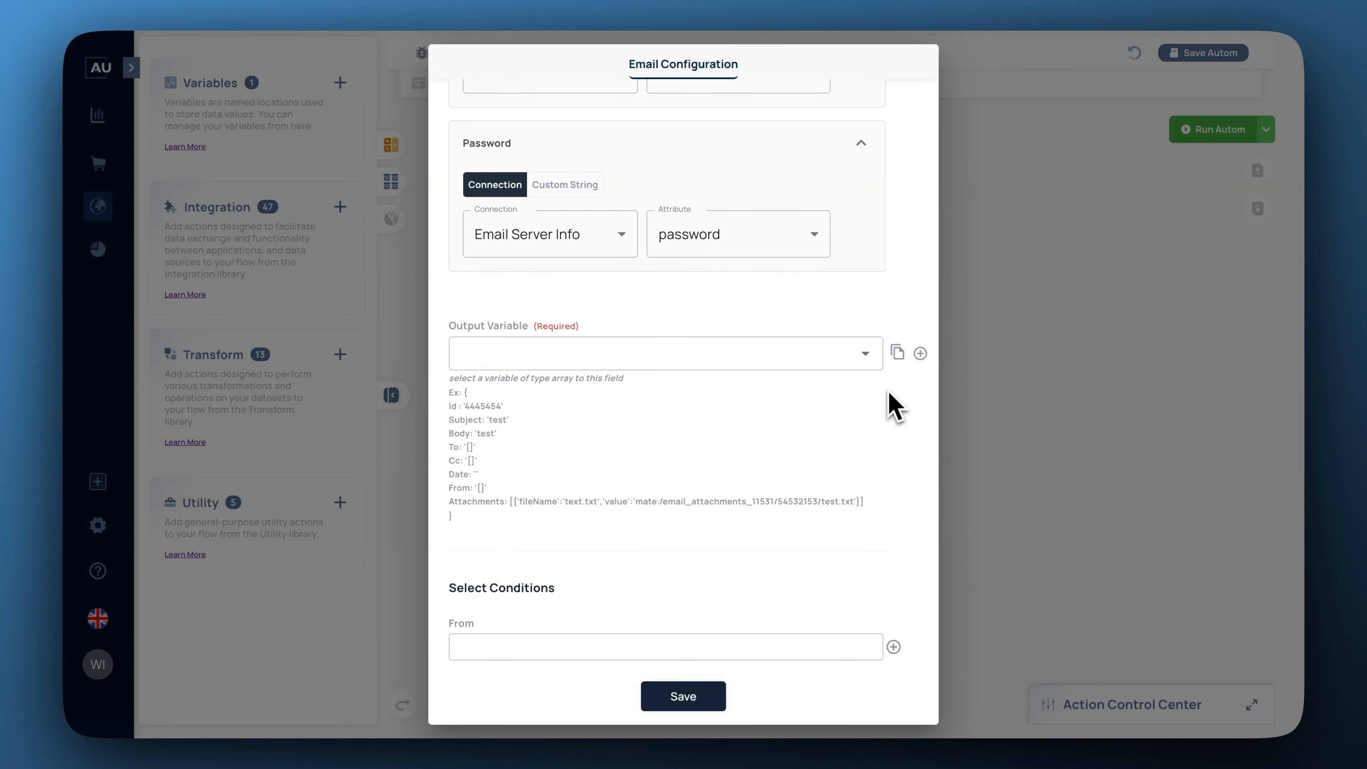
click(920, 354)
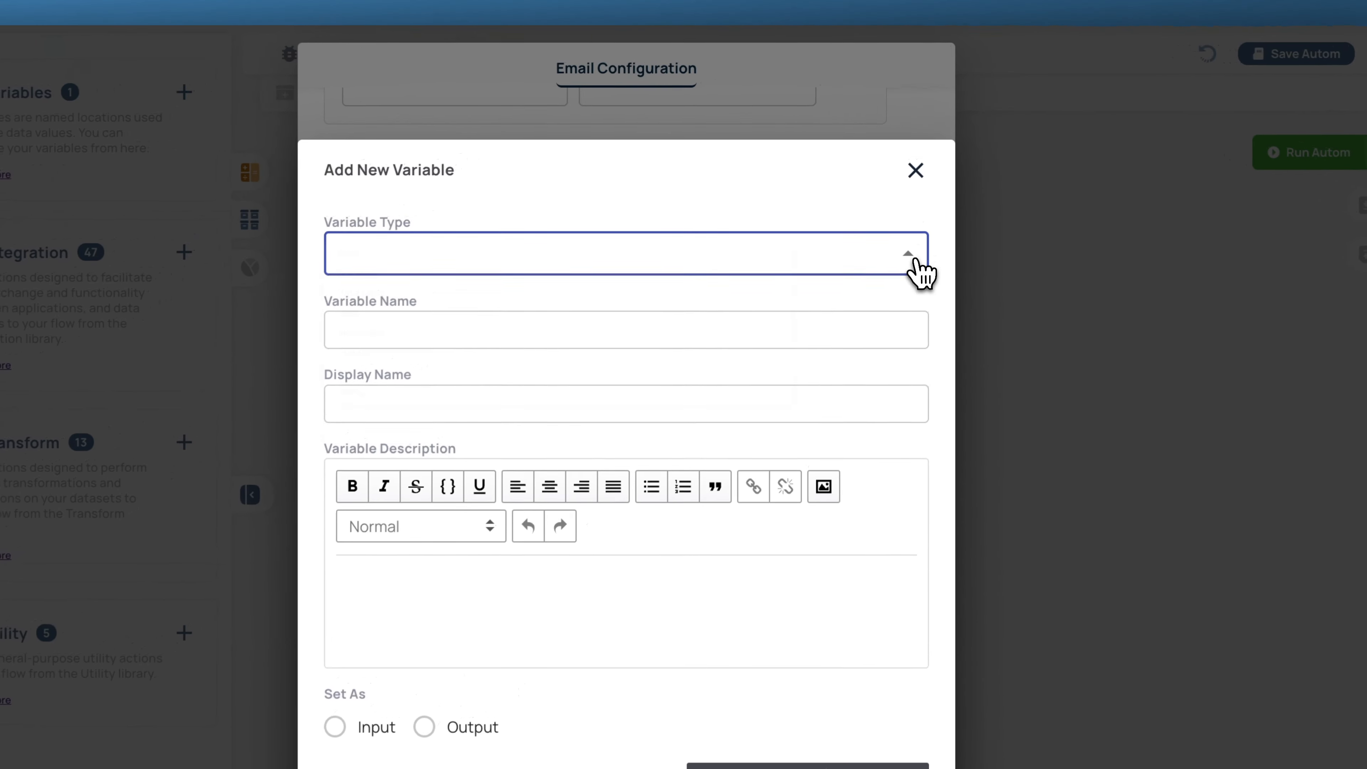
click(906, 215)
click(658, 268)
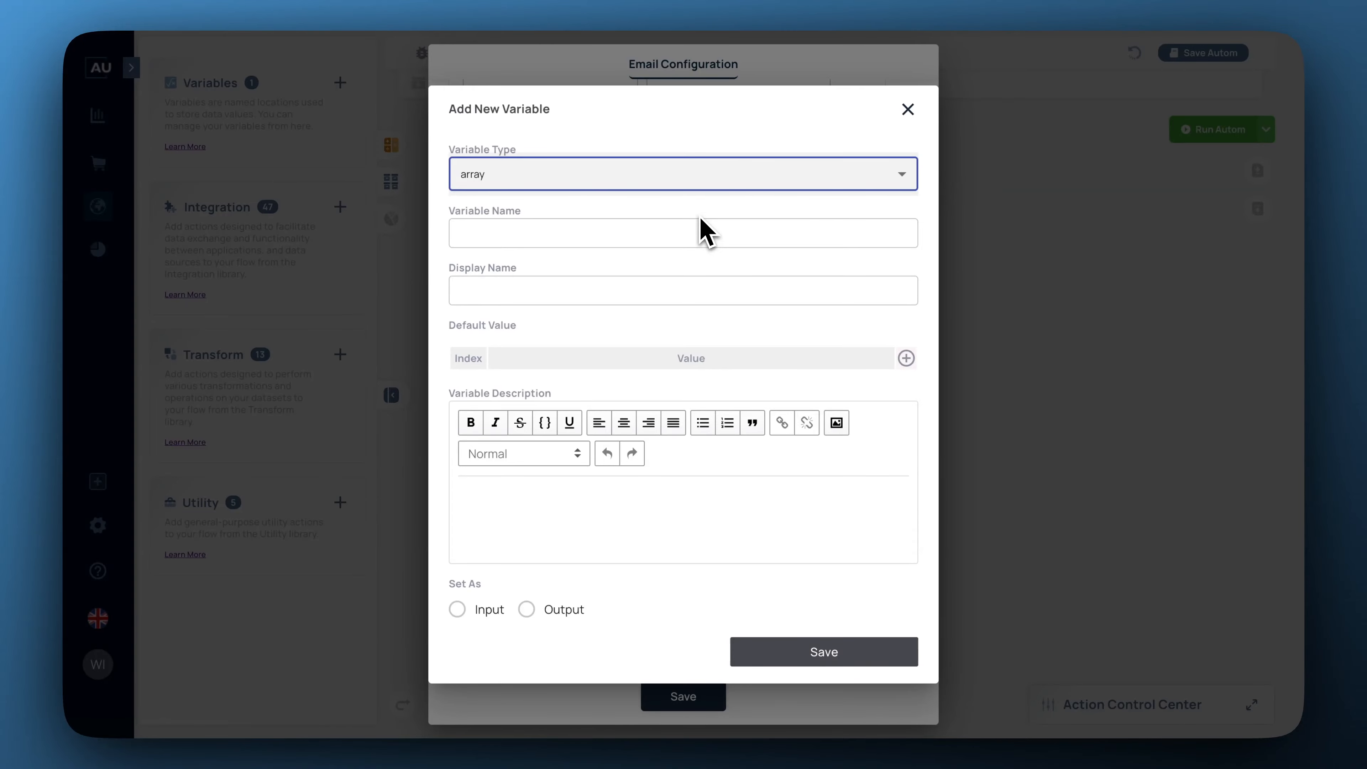
click(695, 229)
text(respons)
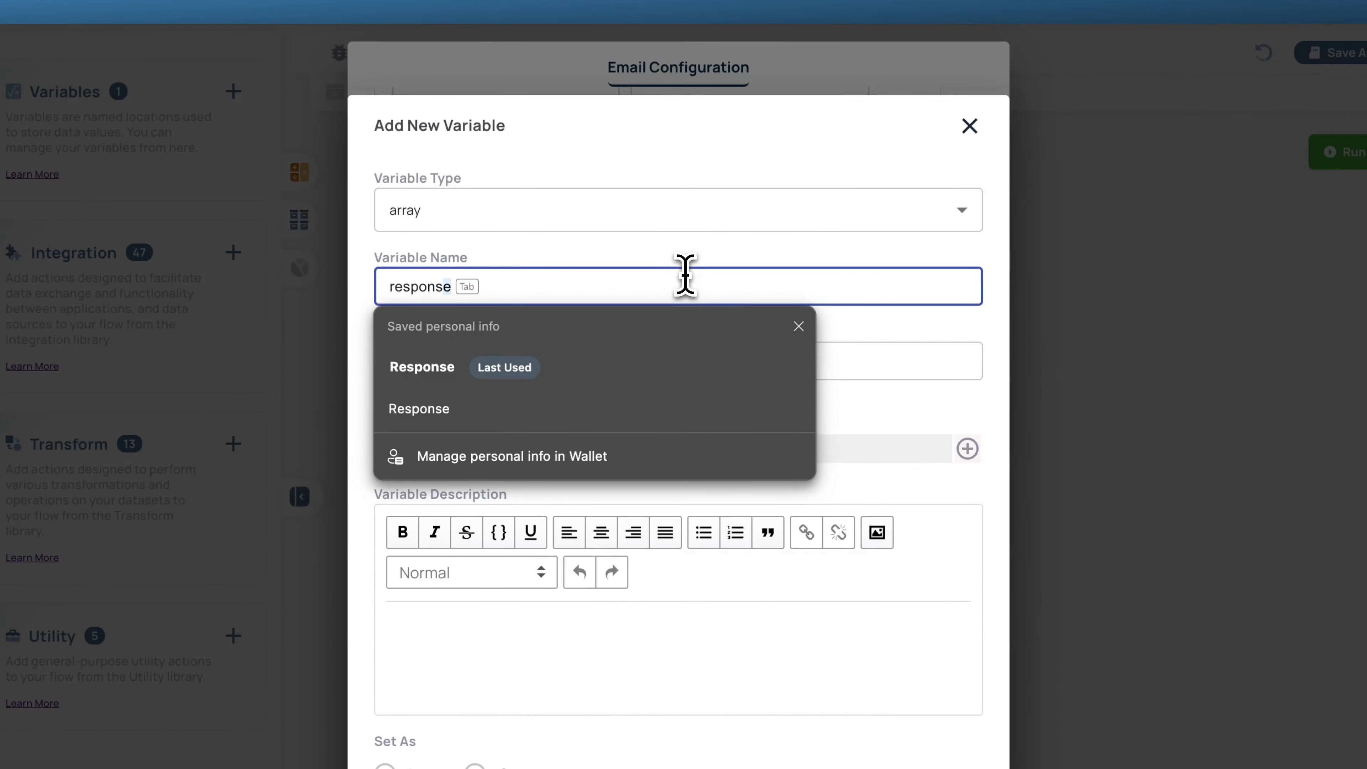
text(eemail)
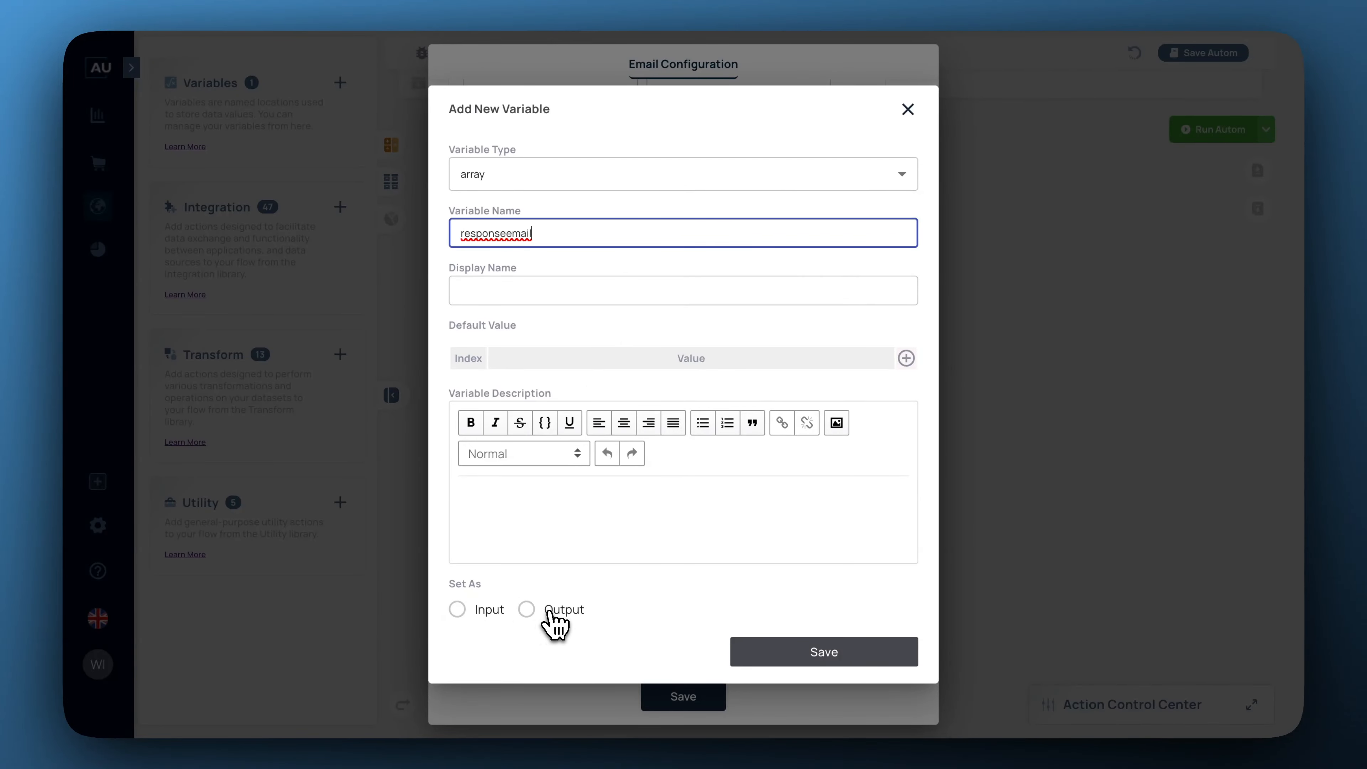
click(824, 652)
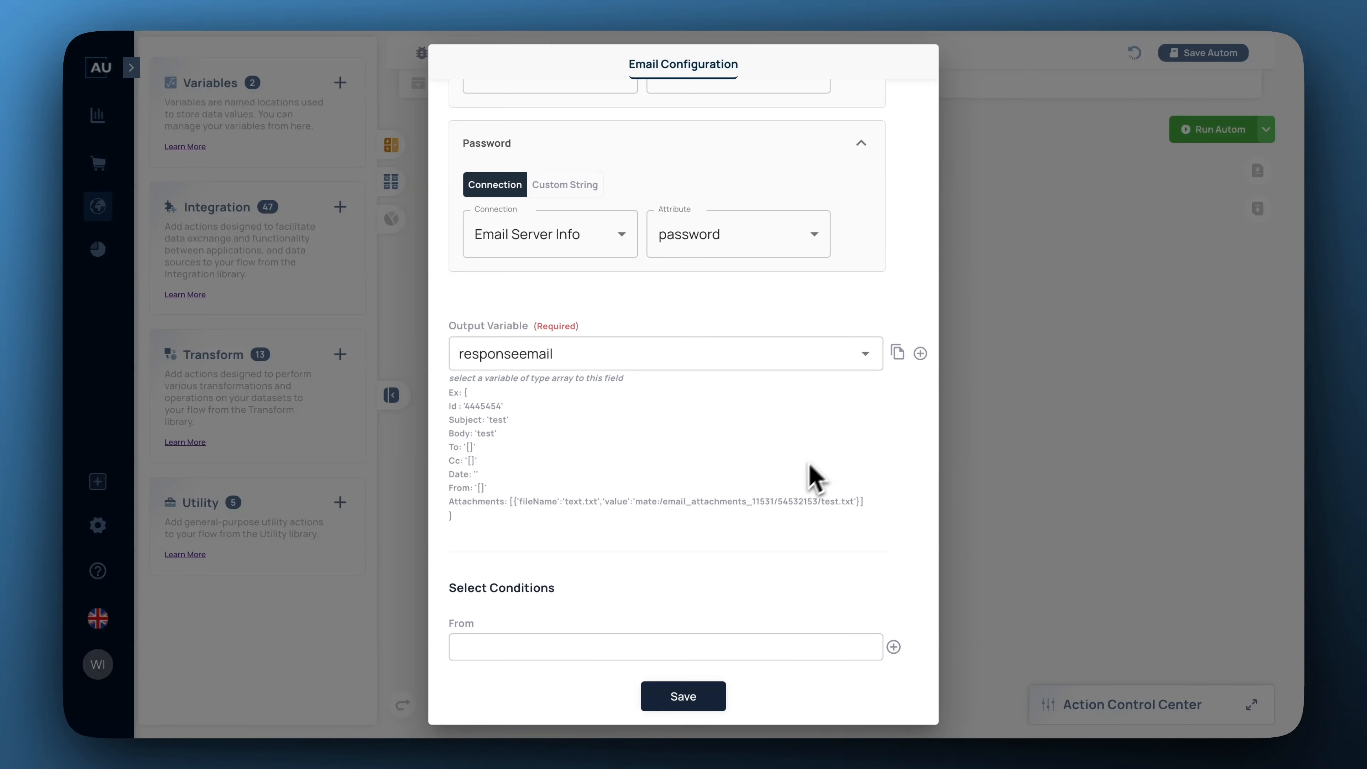
Save the Email Configuration, reopen it to review the settings, and save it again.
click(681, 697)
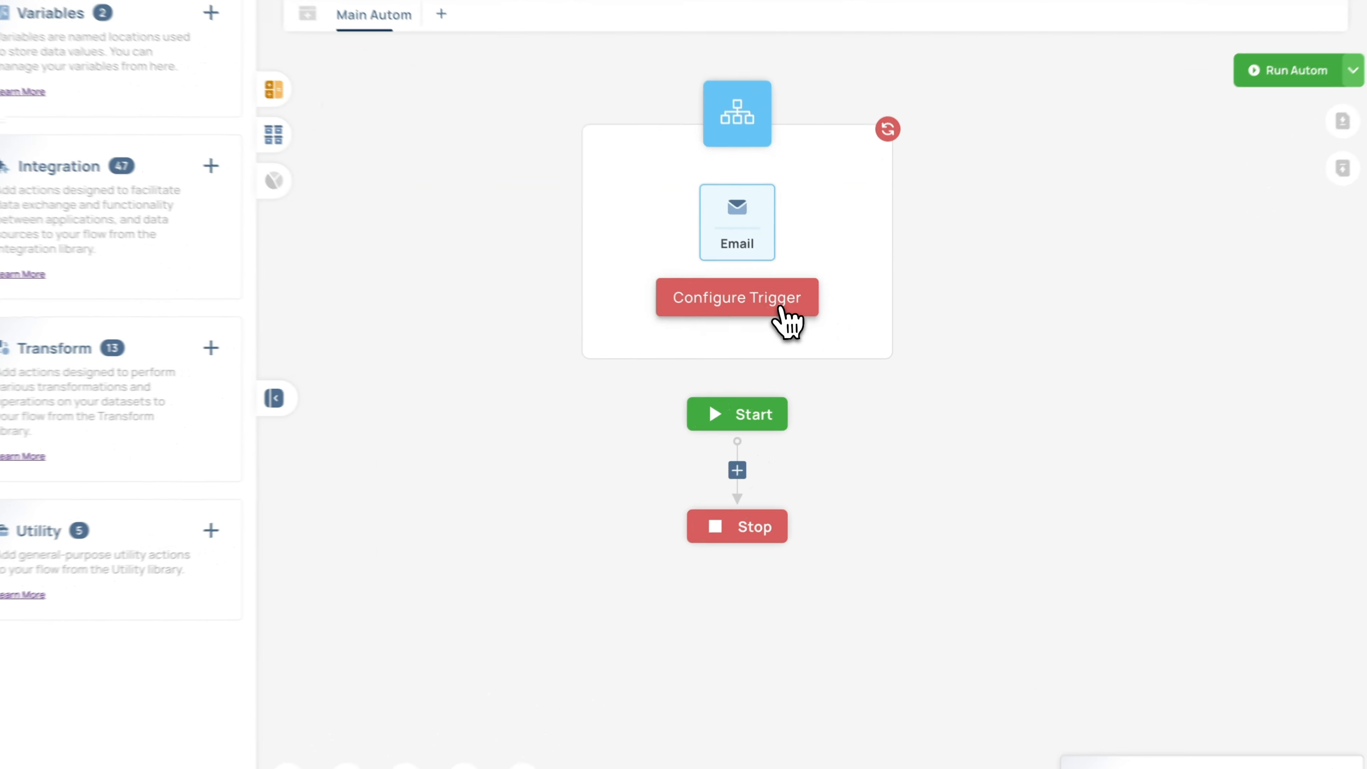
click(805, 317)
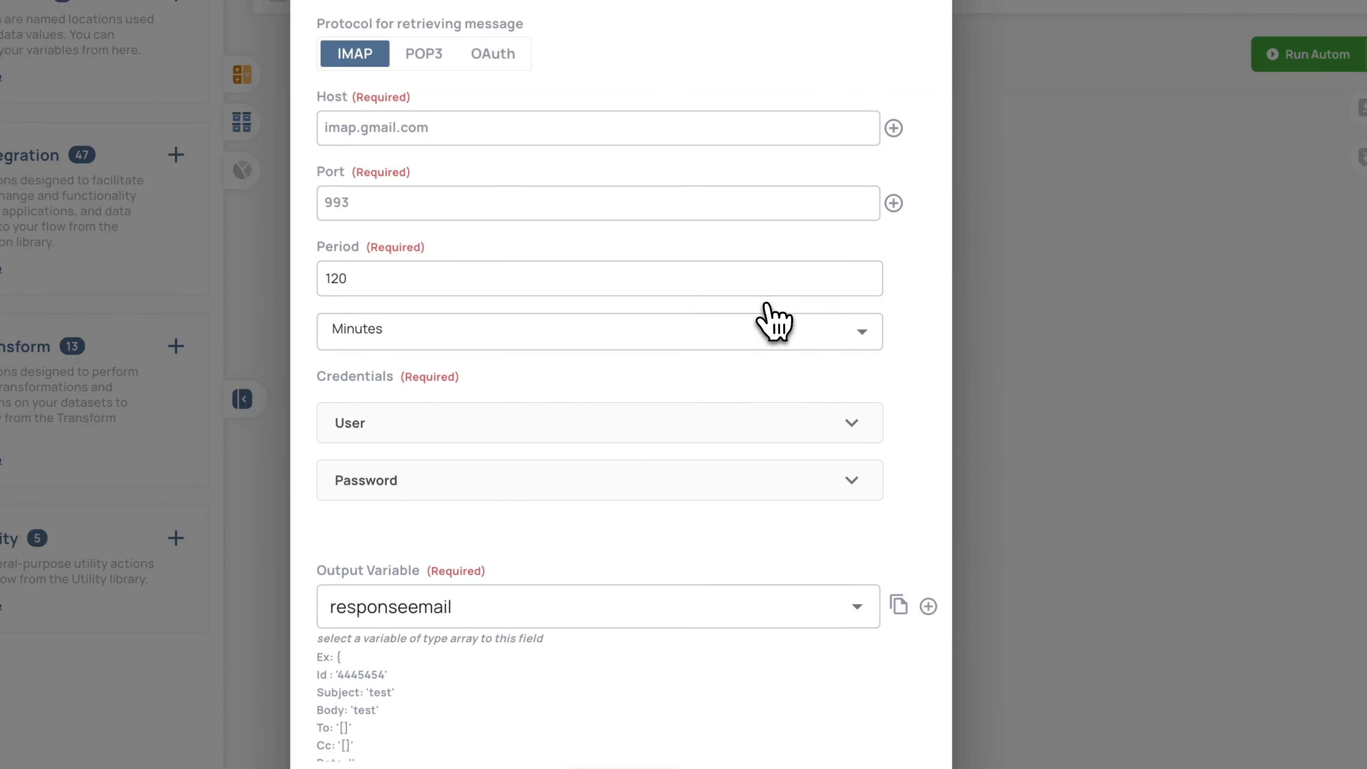
scroll(797, 463, down, 10)
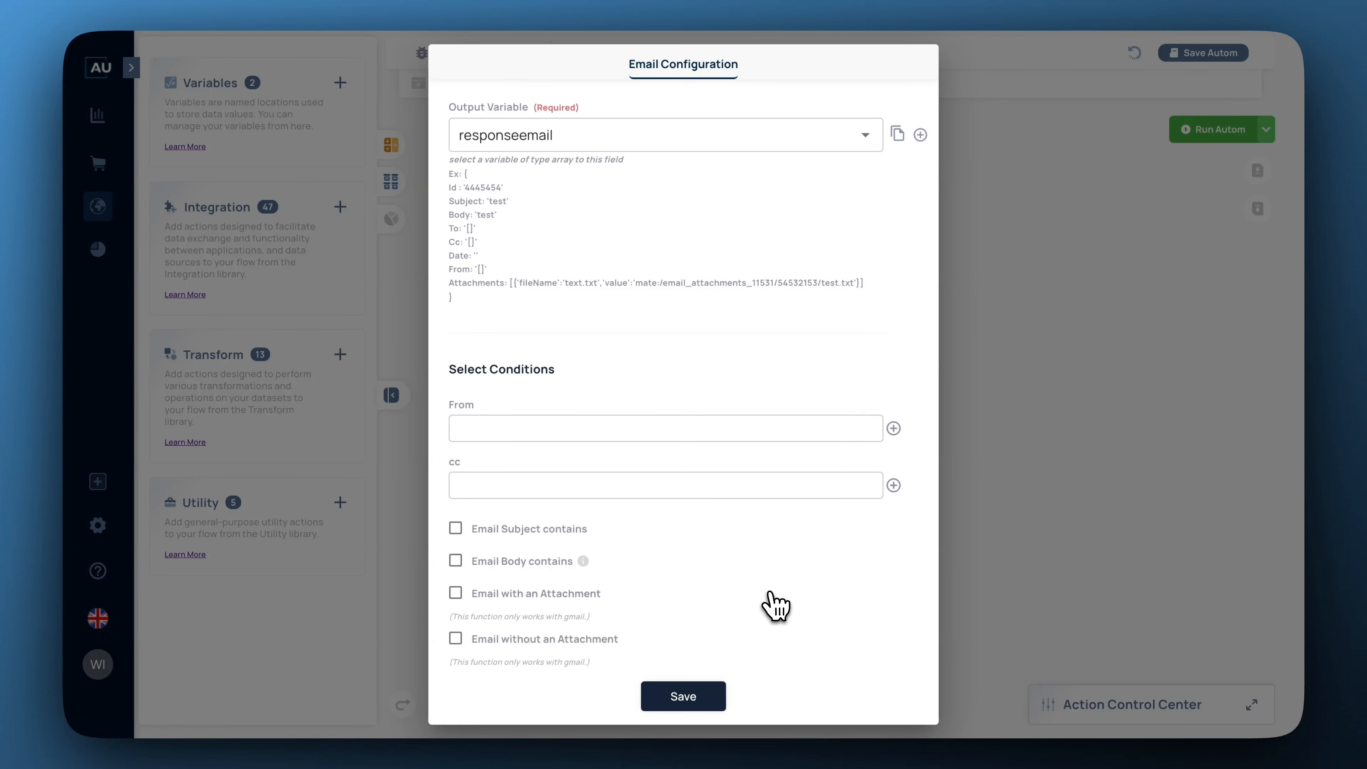
click(696, 701)
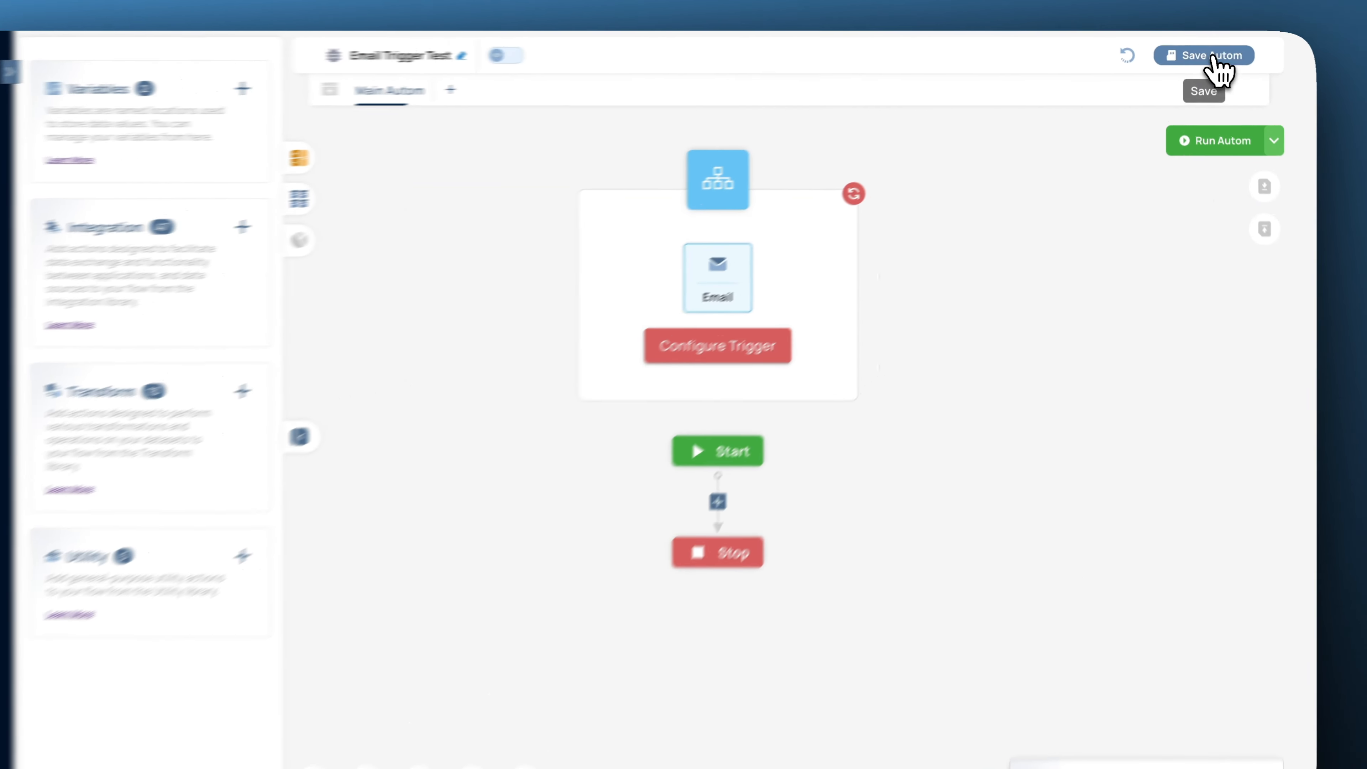
Save the autom, then start Email Fetch and stop it again.
click(1206, 53)
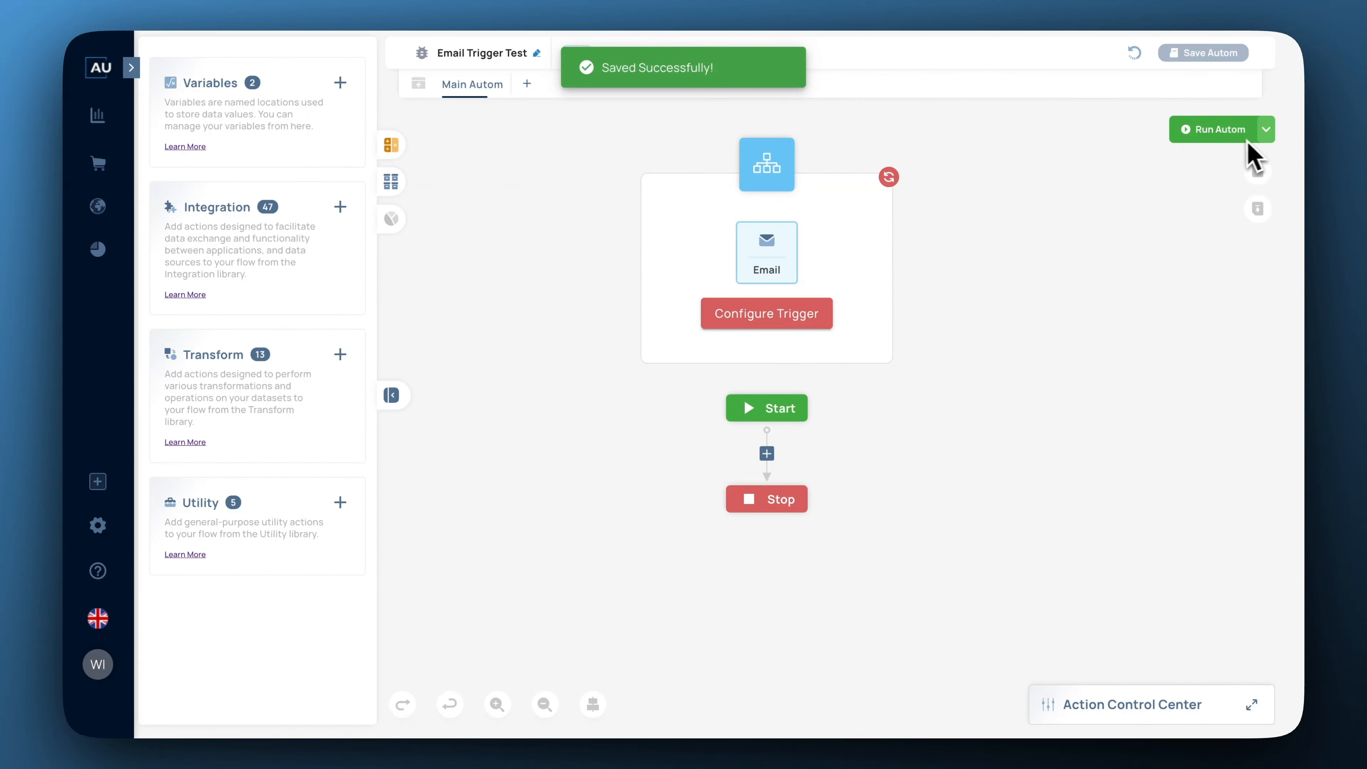
click(1268, 130)
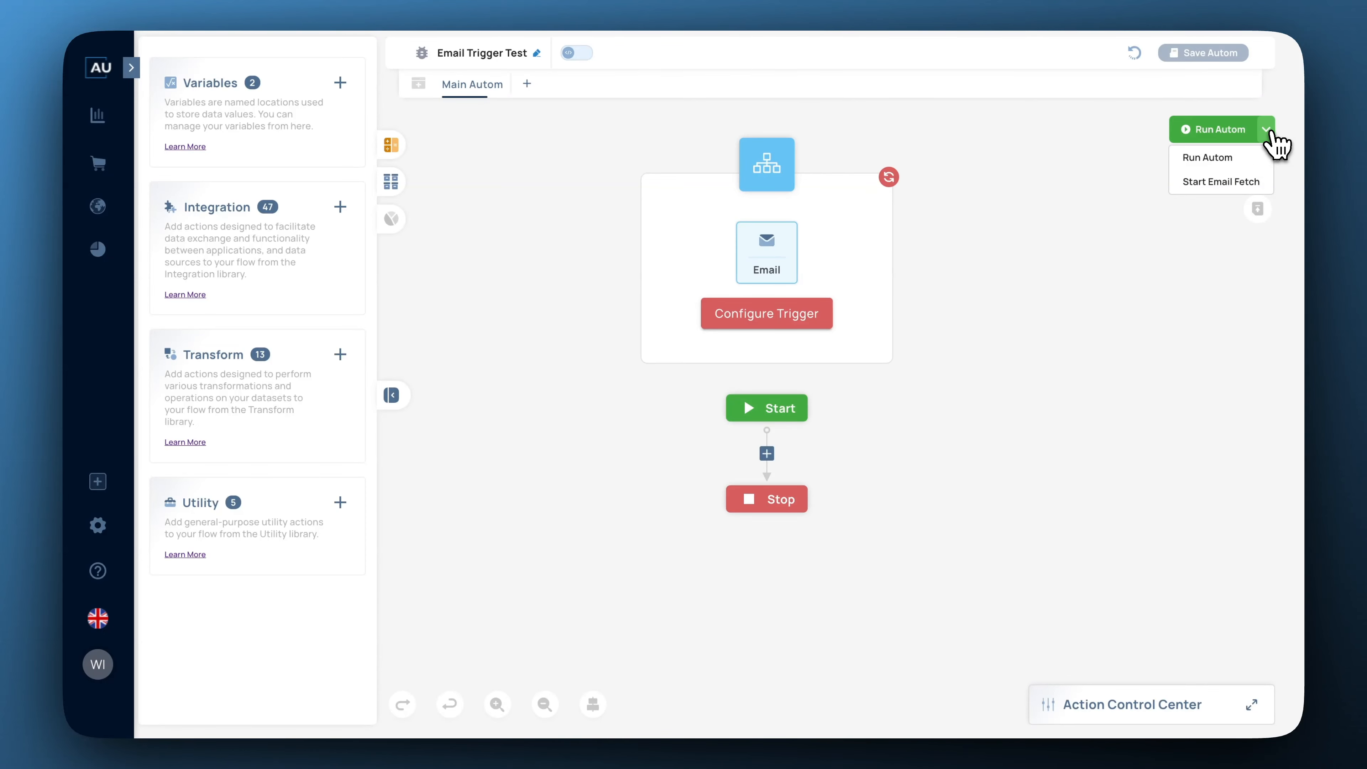
click(1221, 186)
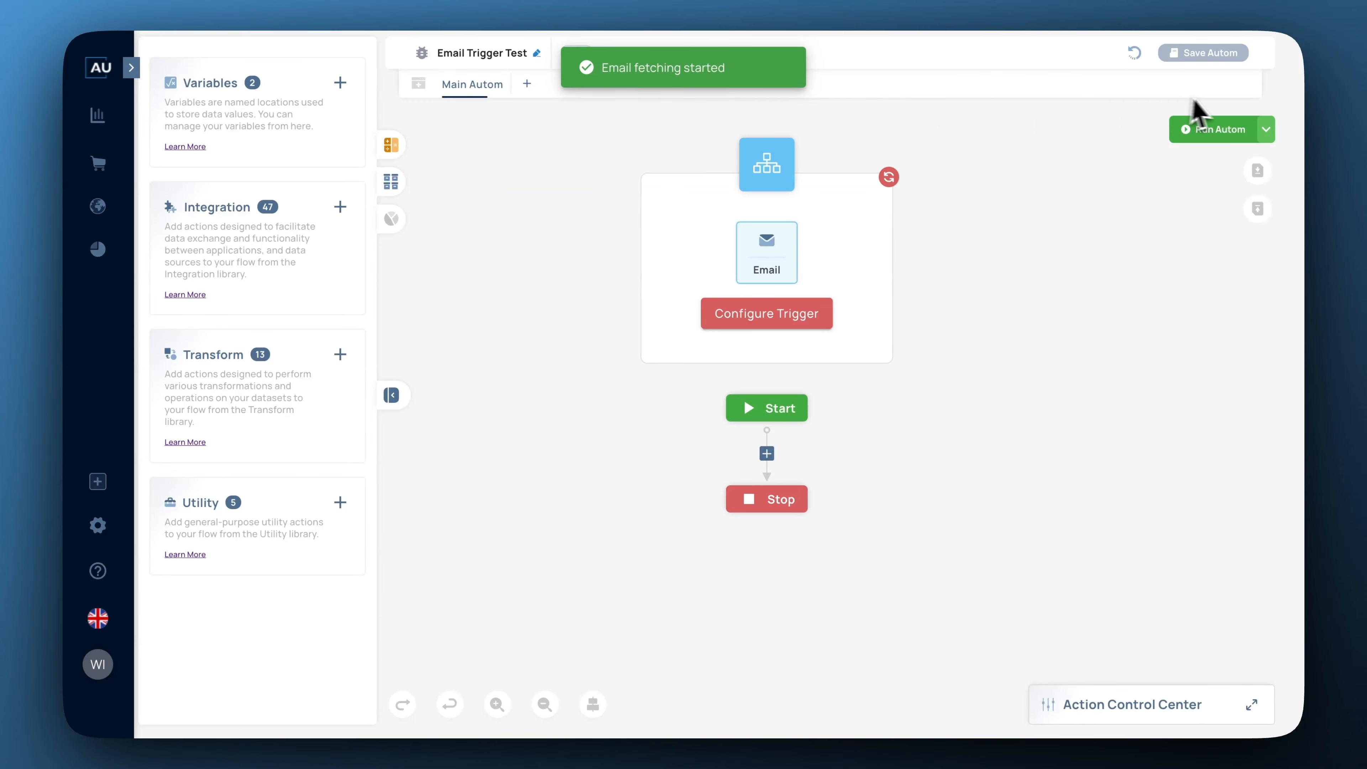
click(1266, 131)
click(1245, 183)
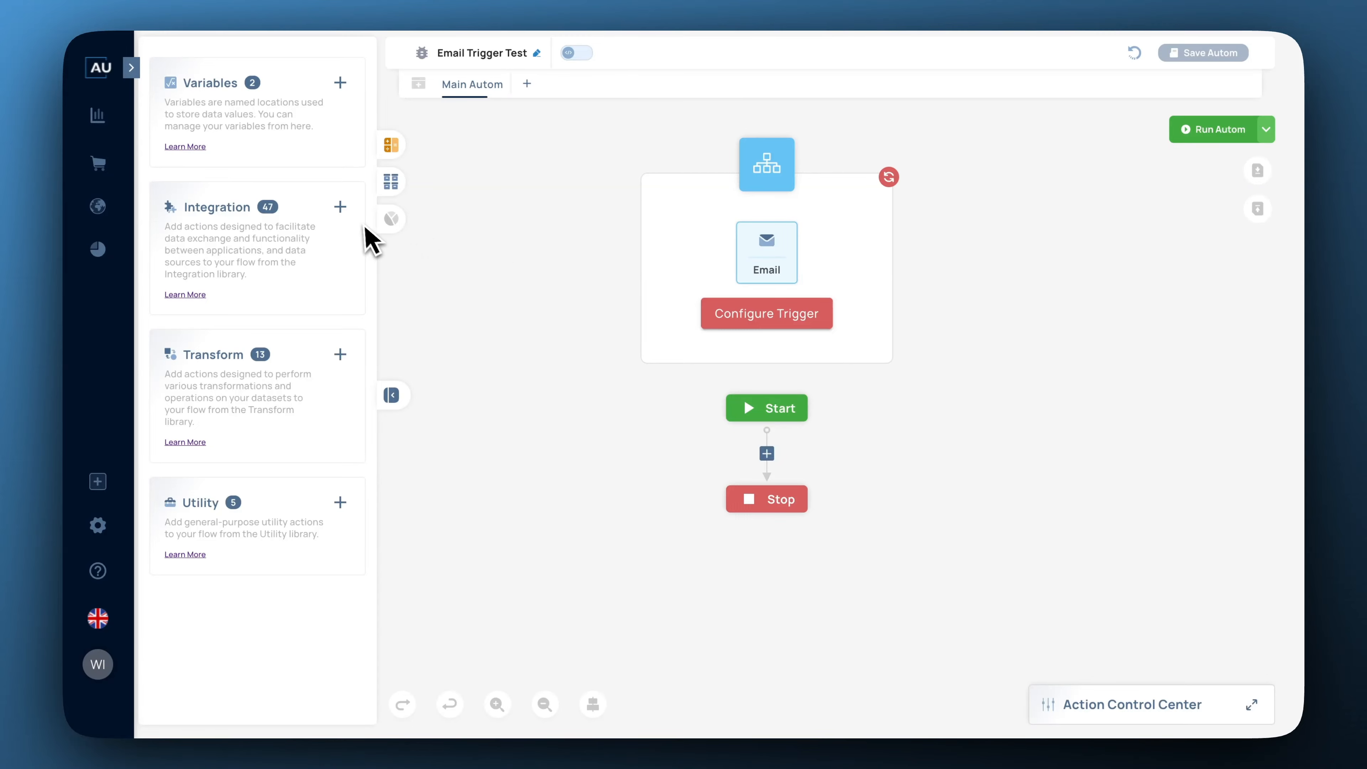
Place a Jira Software Create Issue step between Start and Stop and open its App Credential list.
click(340, 207)
scroll(291, 397, down, 20)
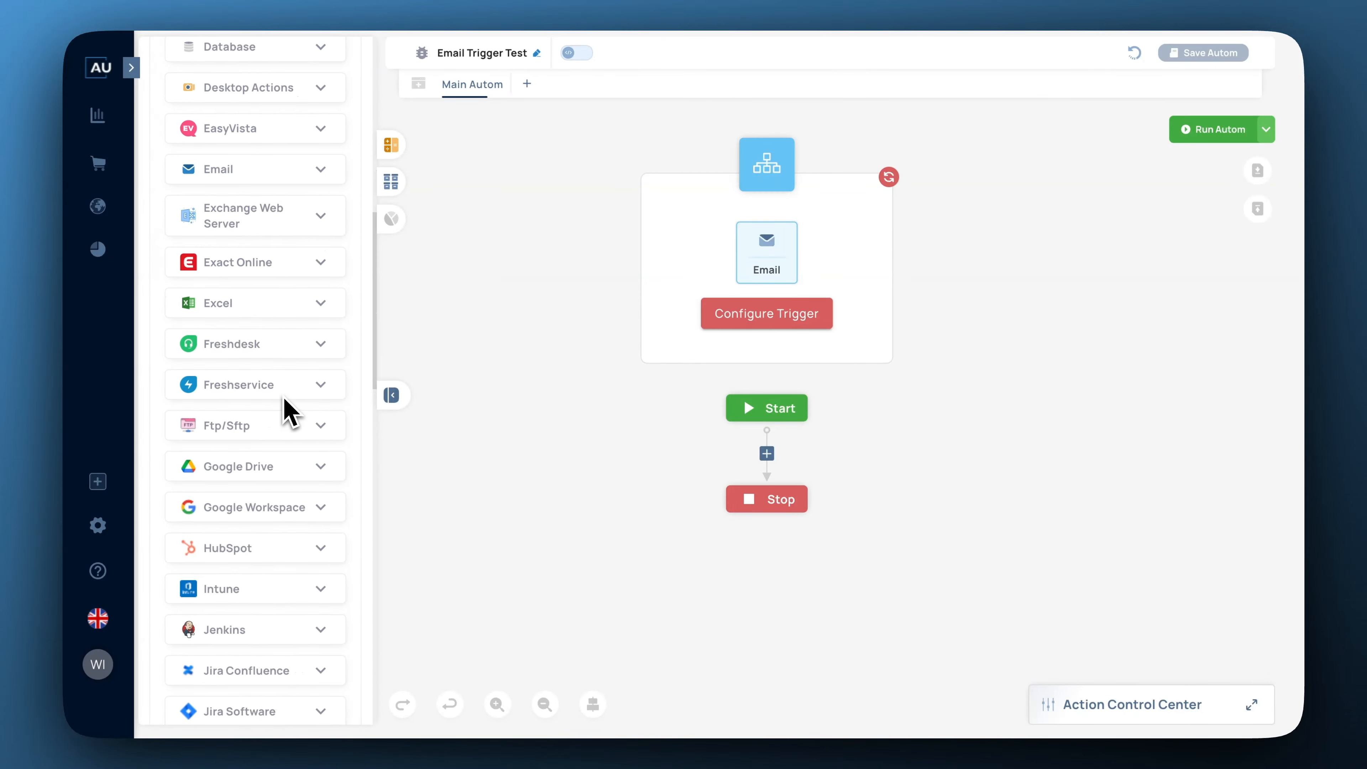
scroll(288, 404, up, 2)
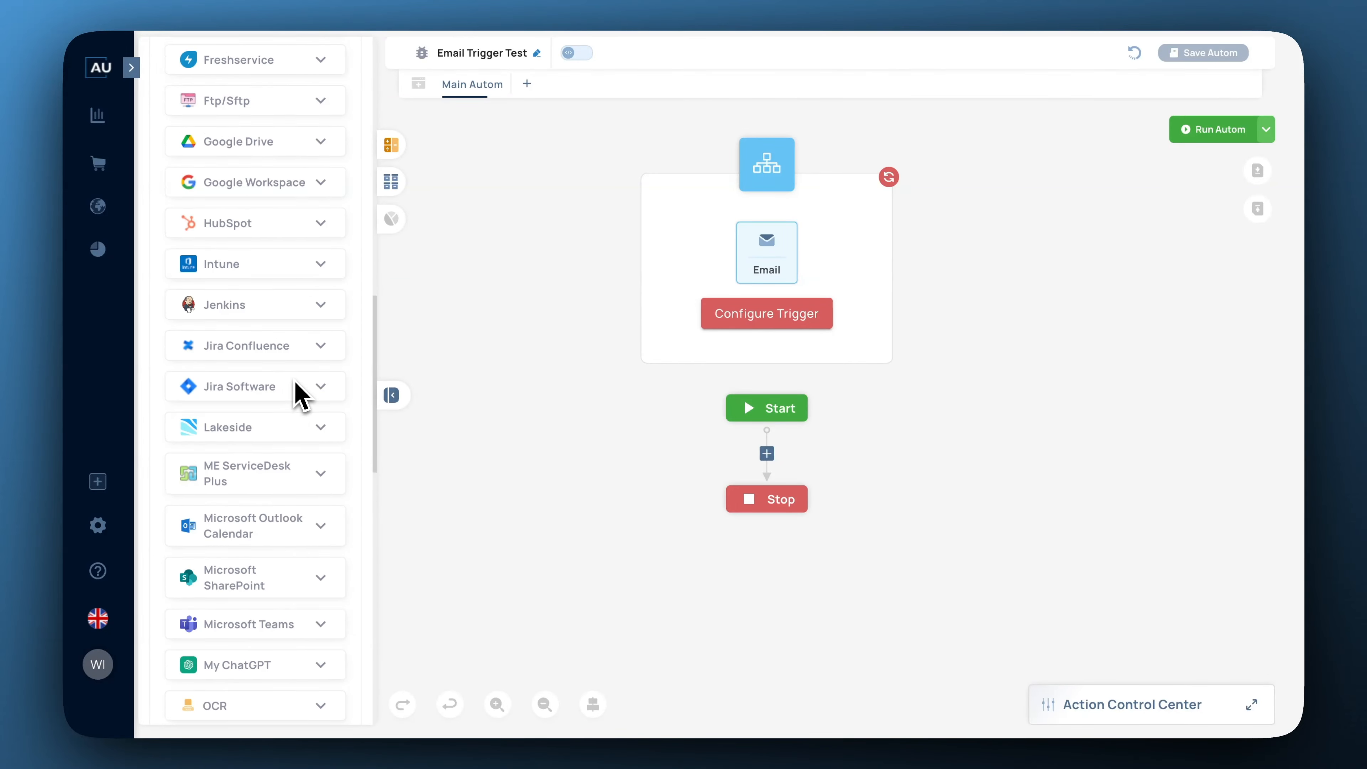
click(322, 388)
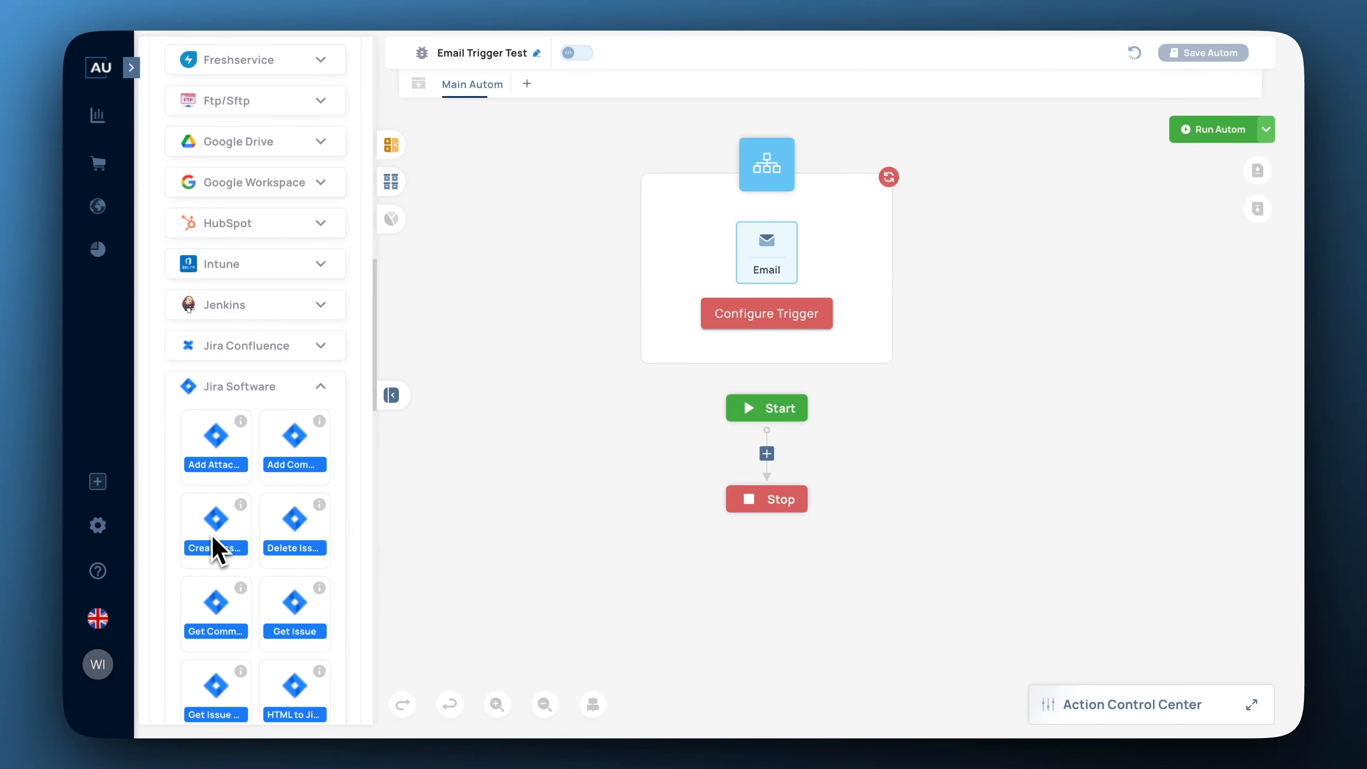
drag(212, 538, 769, 458)
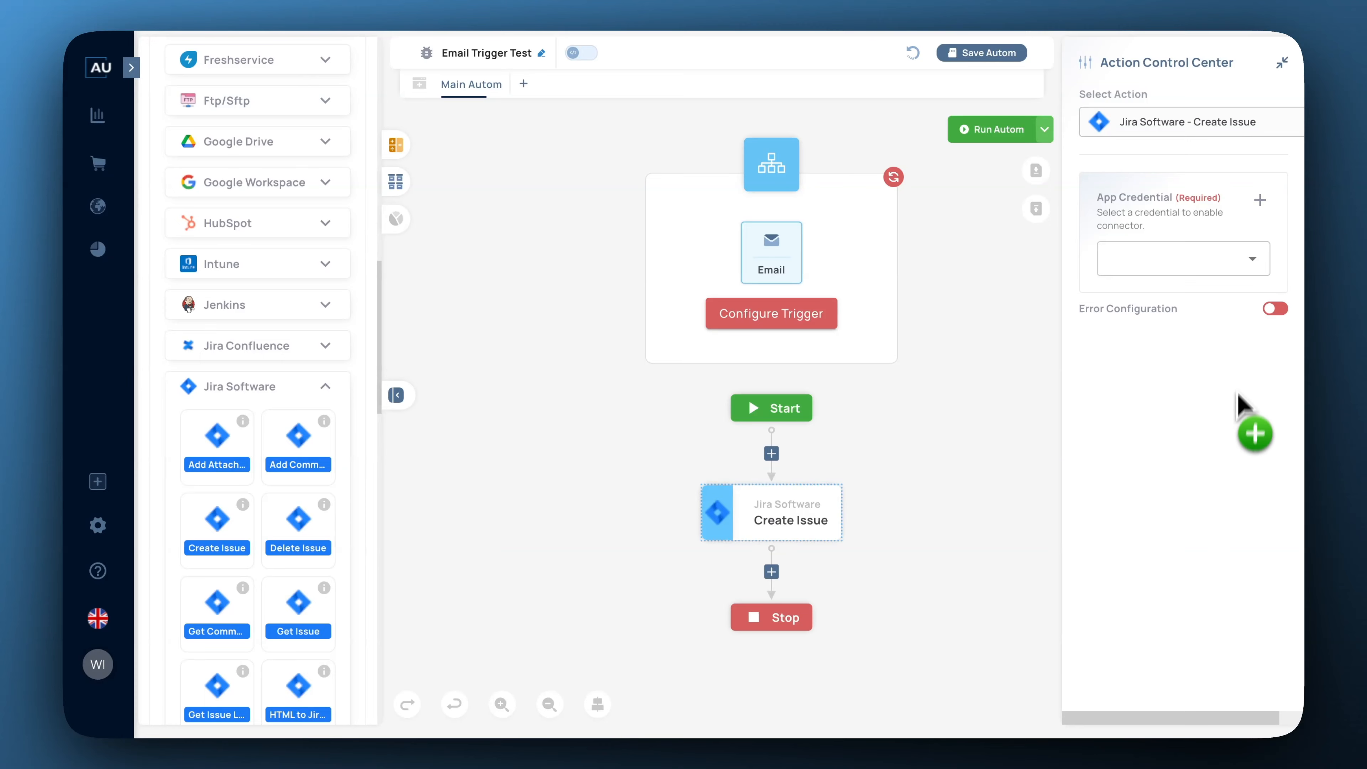
click(1252, 263)
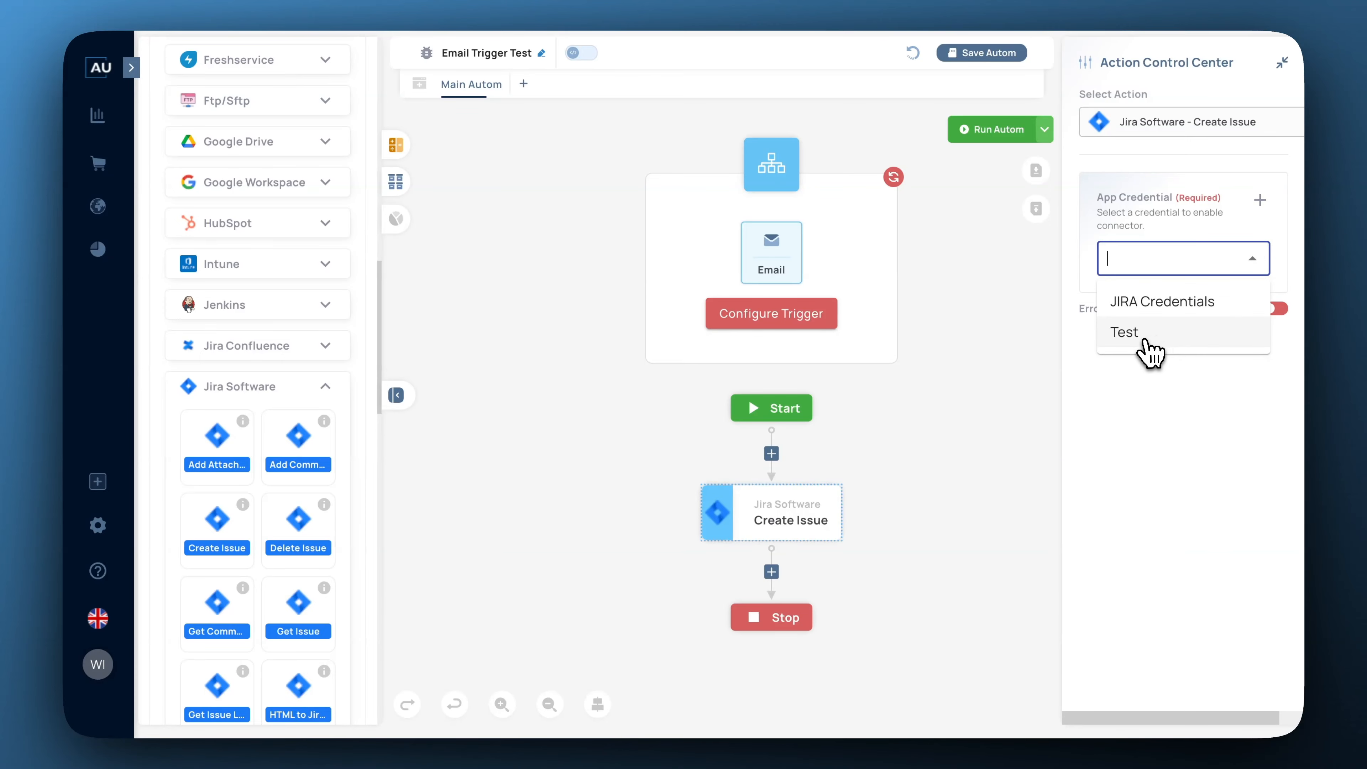
Use the Test credential, pick the Jira project and issue type Epic, and load the fields.
click(1128, 336)
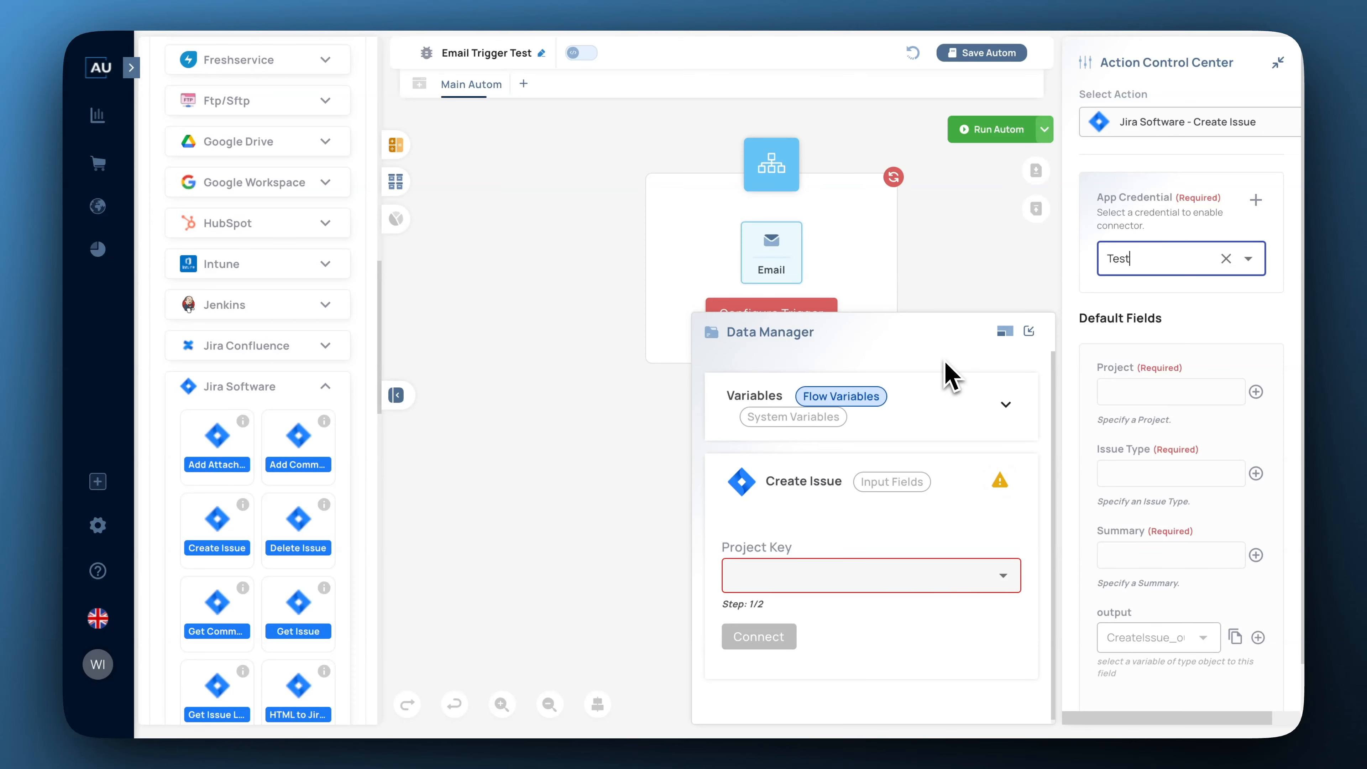
click(977, 574)
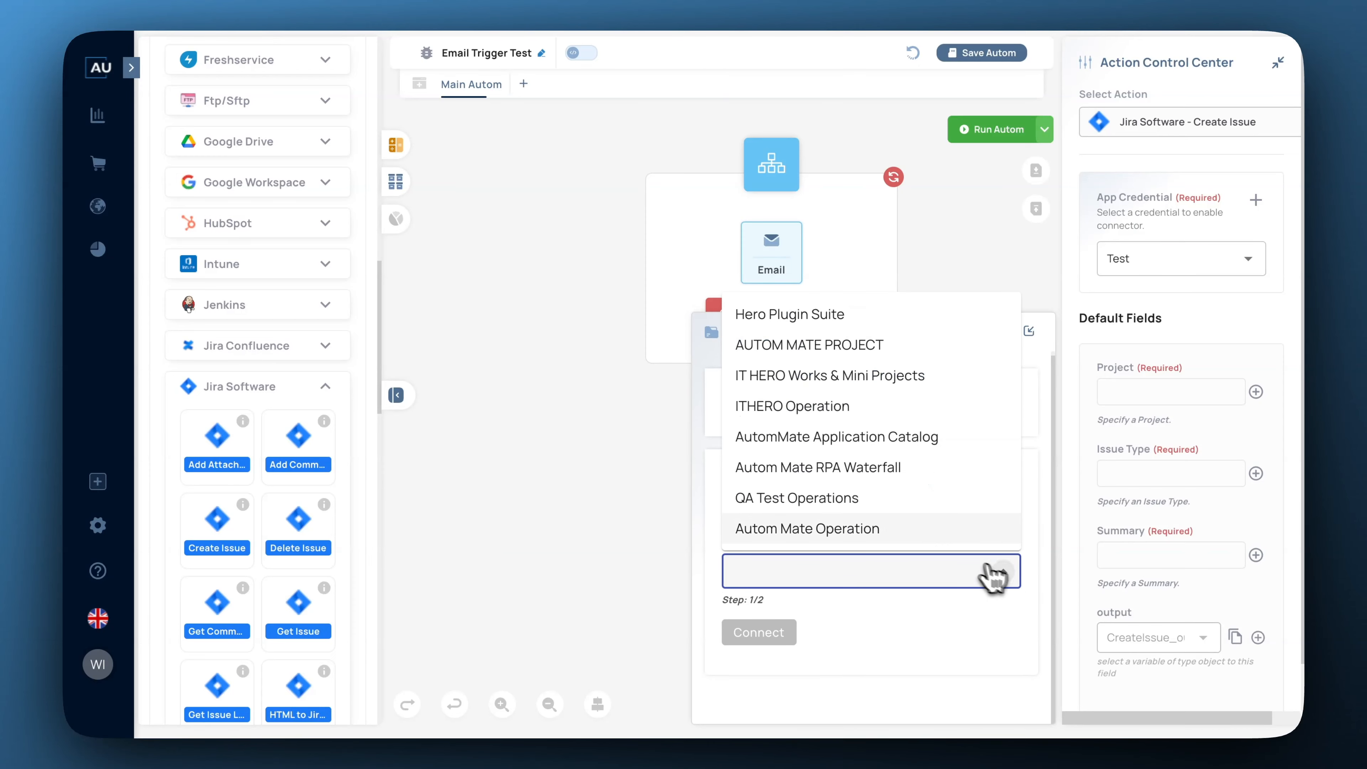
click(847, 505)
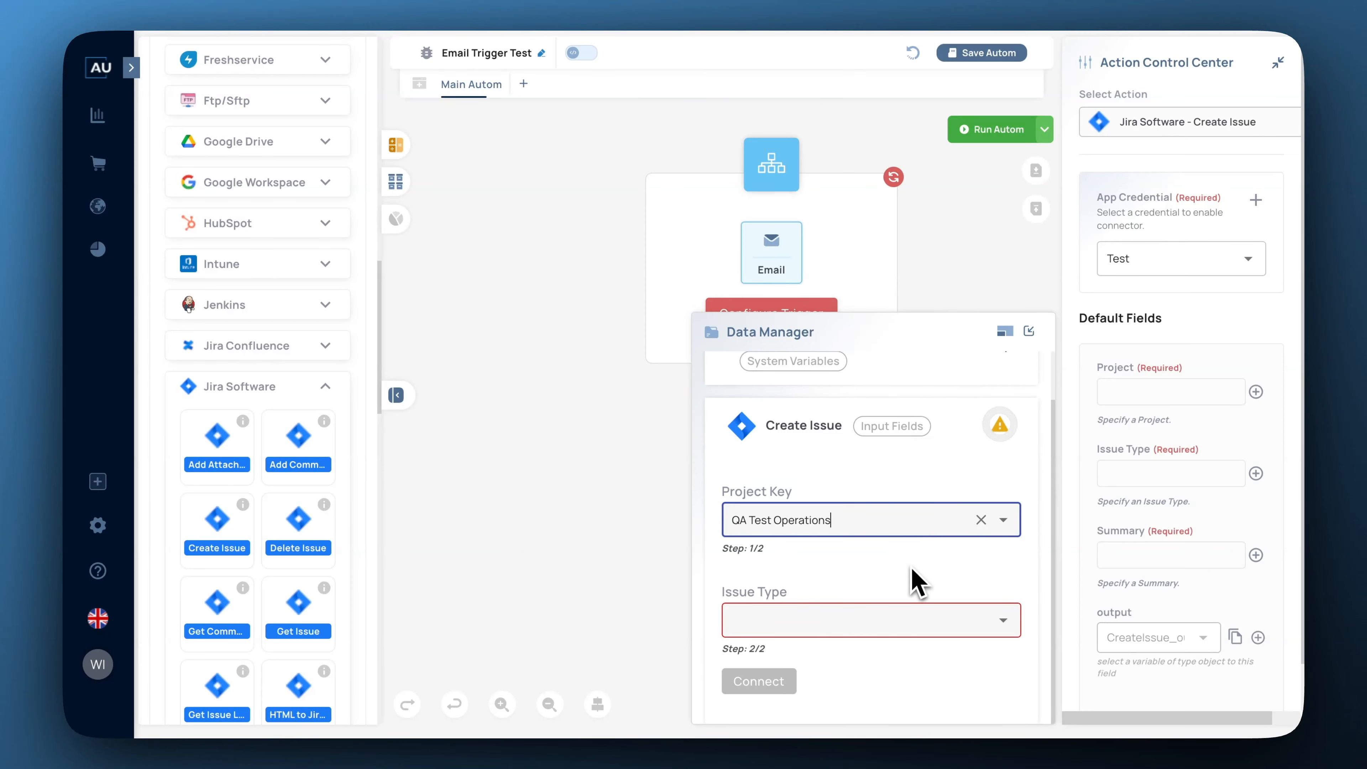
click(999, 622)
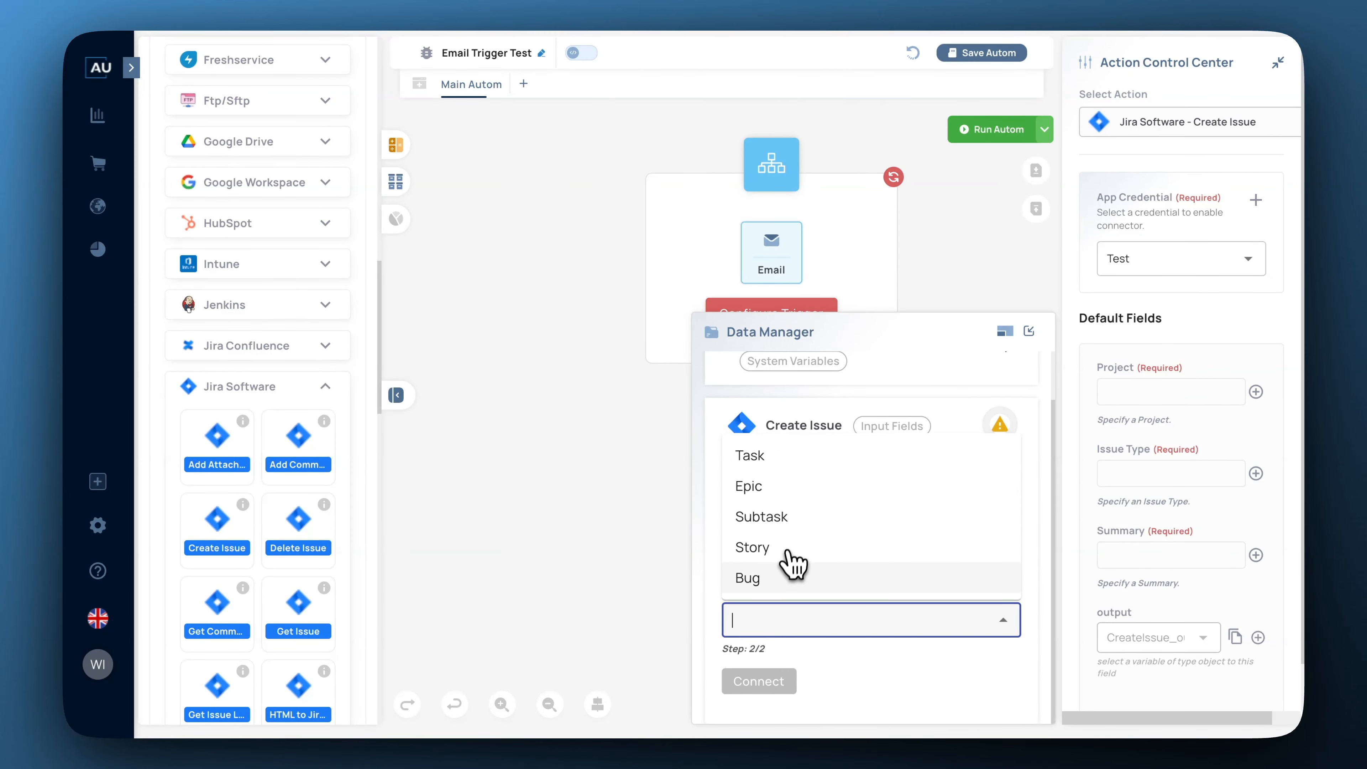
click(772, 489)
click(767, 686)
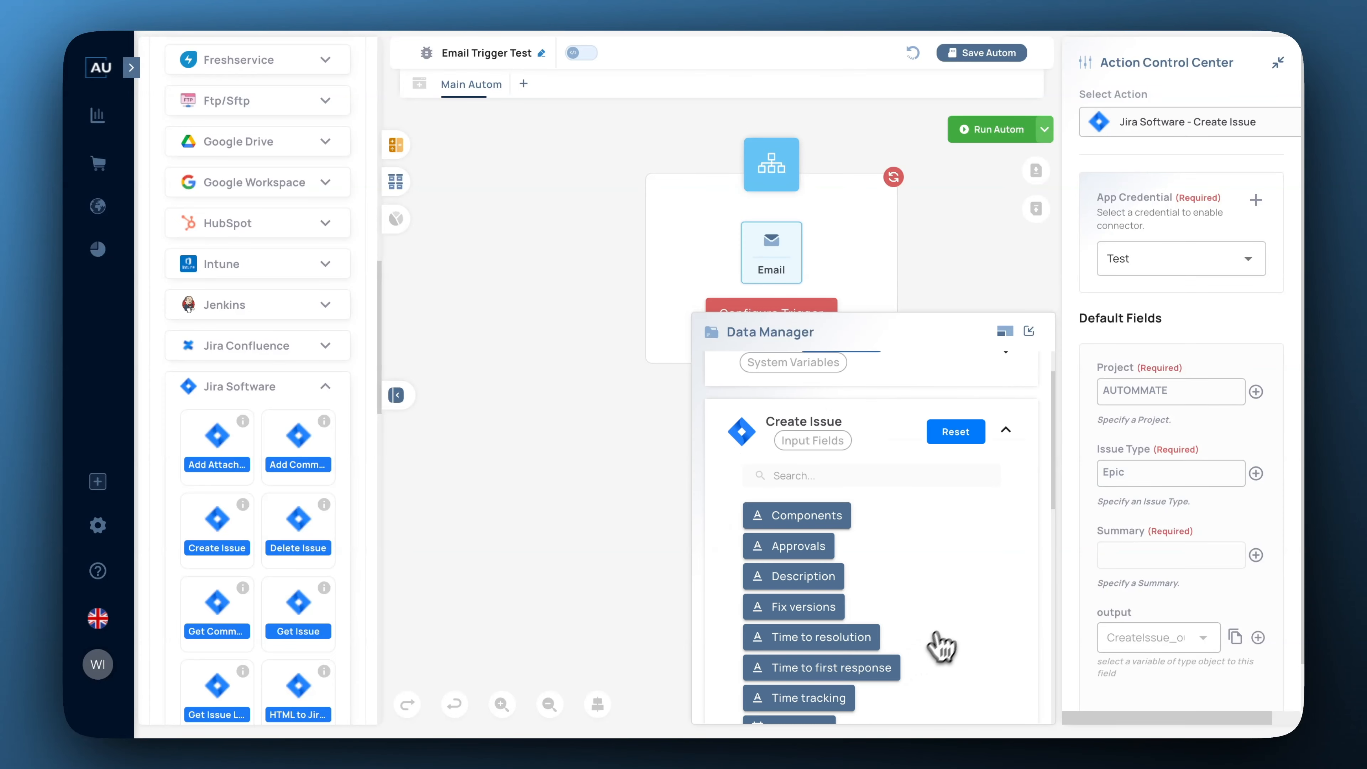
scroll(987, 604, down, 2)
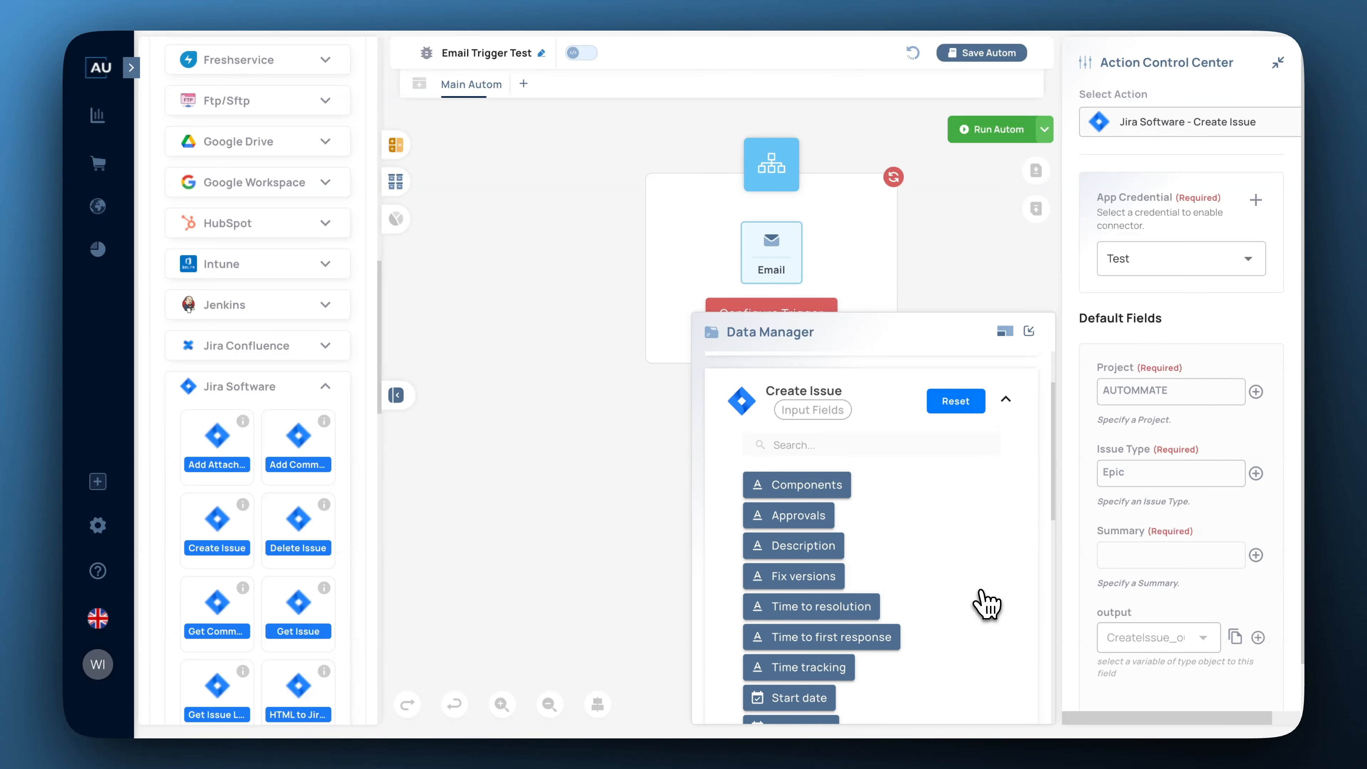
scroll(987, 605, down, 5)
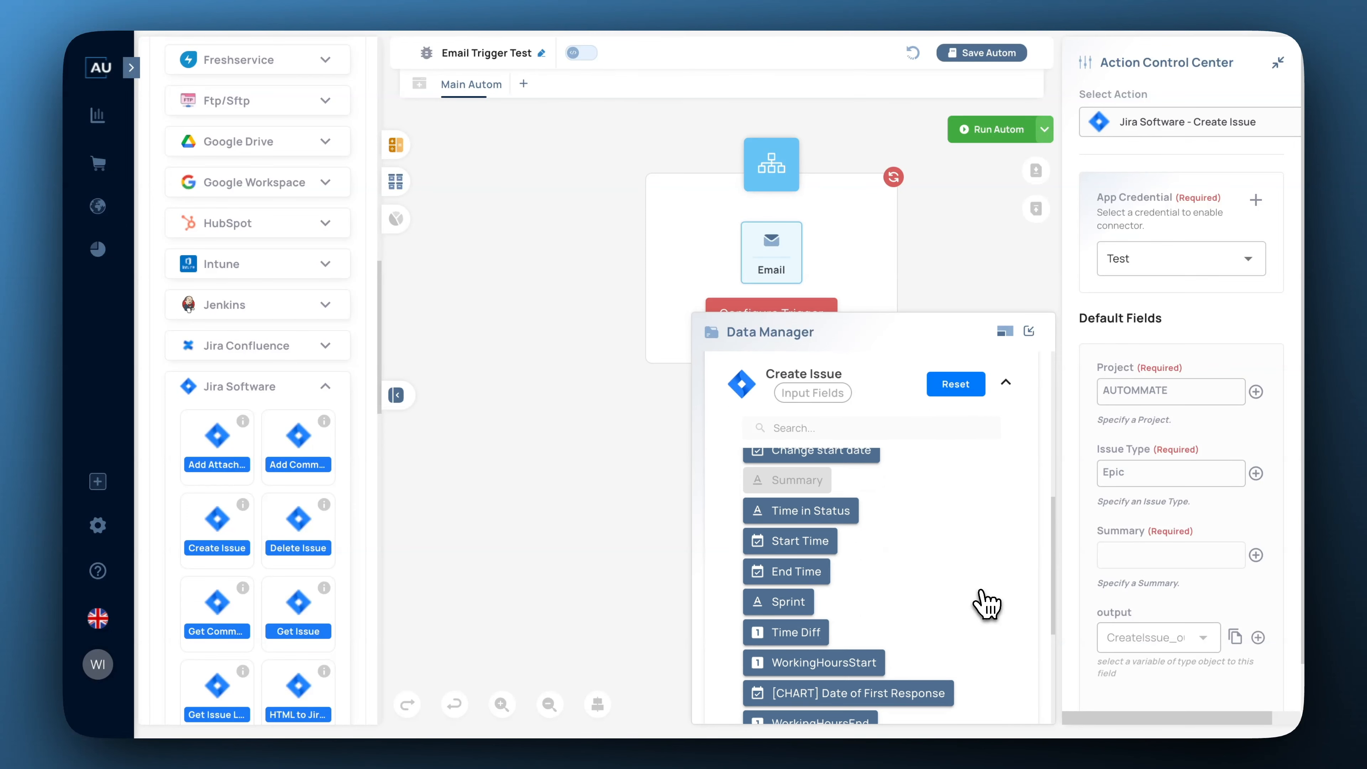
scroll(986, 605, down, 3)
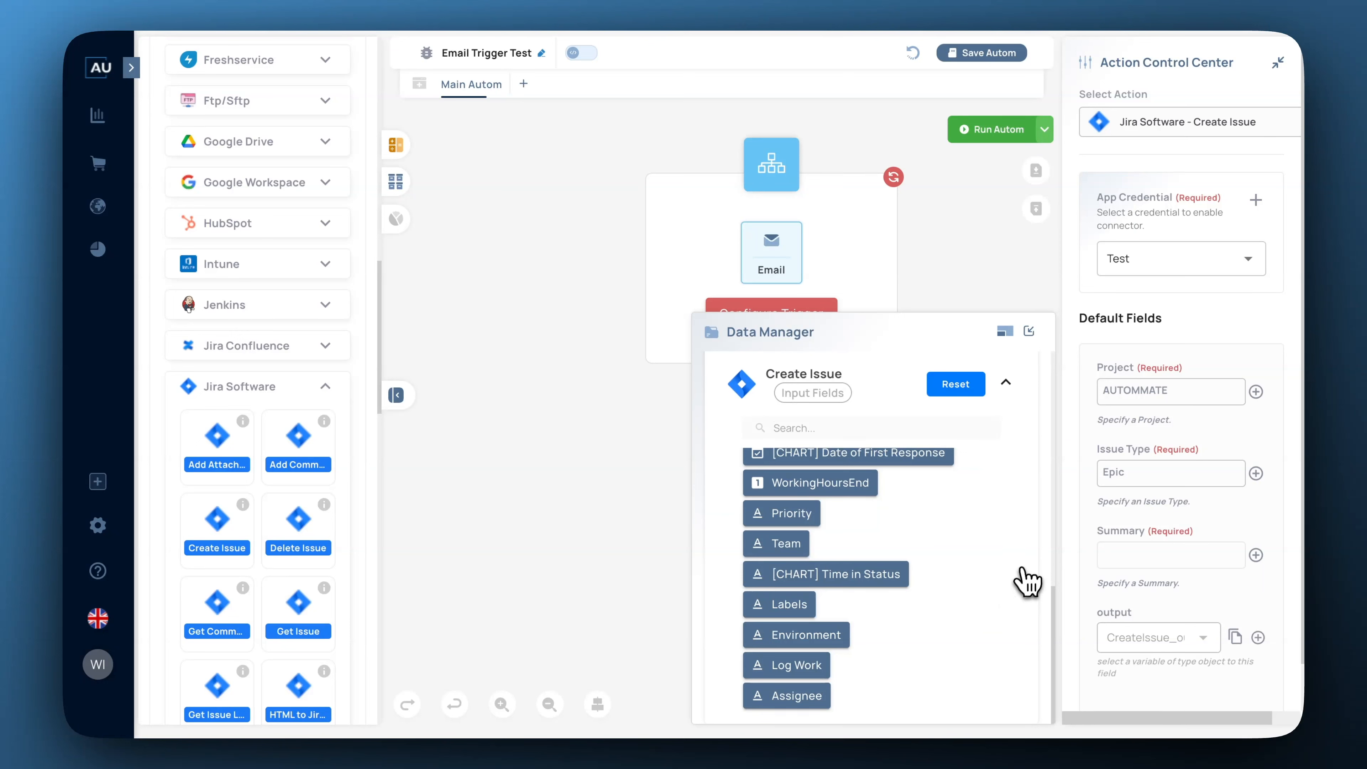
scroll(1196, 410, down, 2)
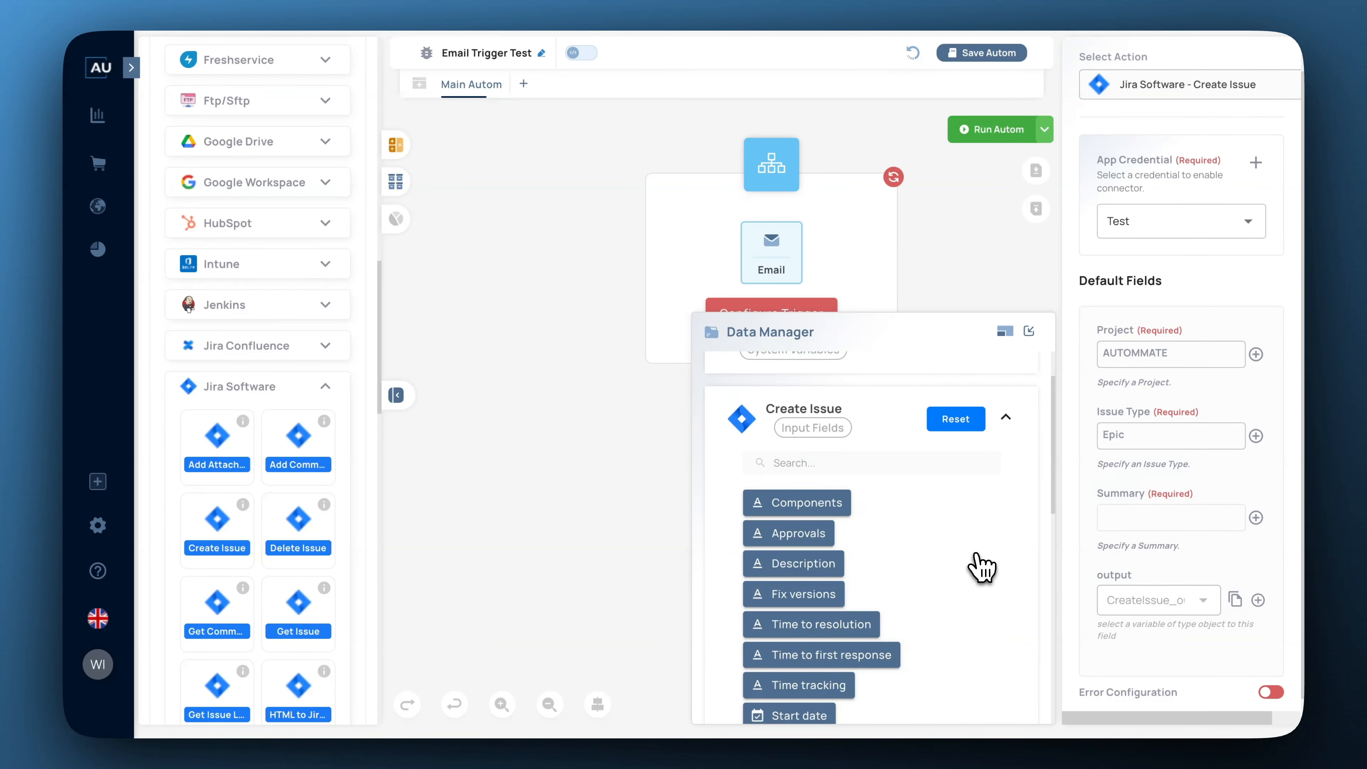
scroll(1155, 488, down, 1)
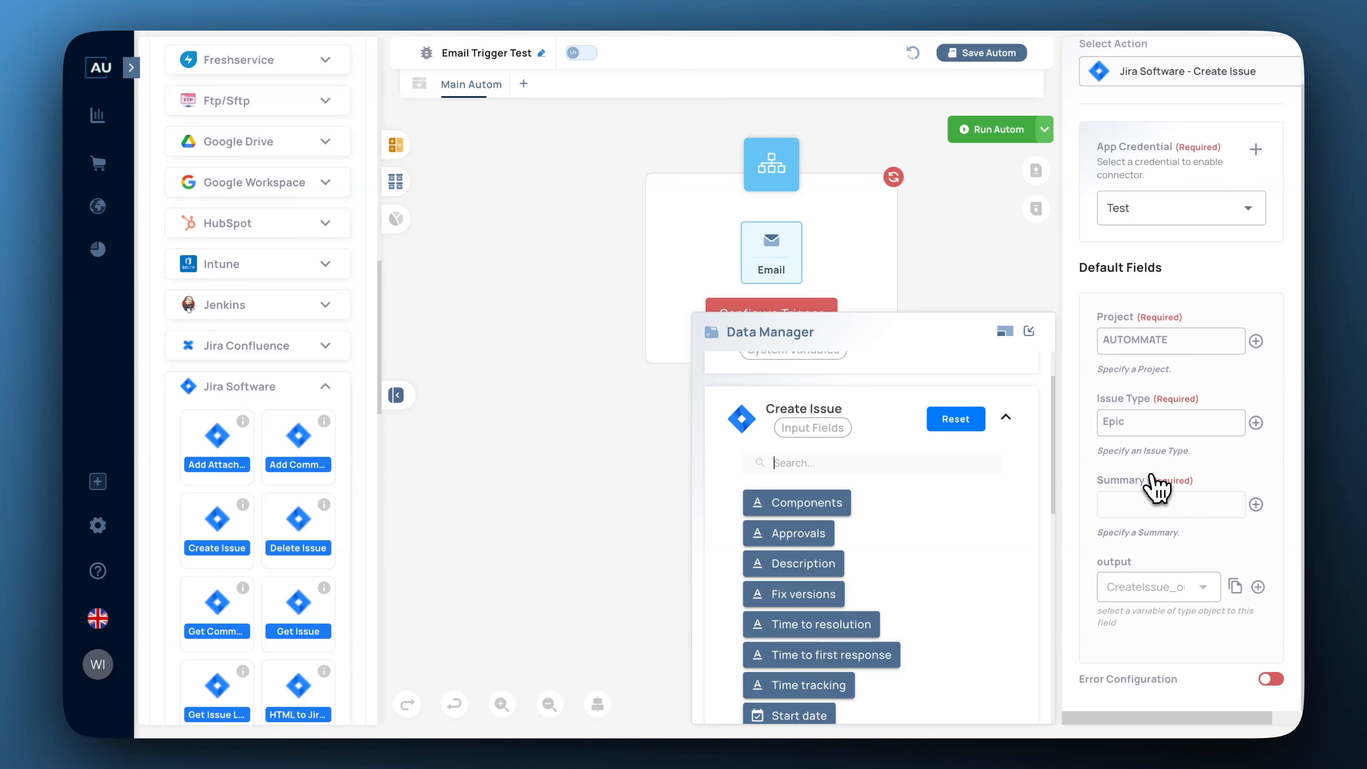
Set the Summary to 'AutomMate Test Epic' and save the automation.
click(1029, 332)
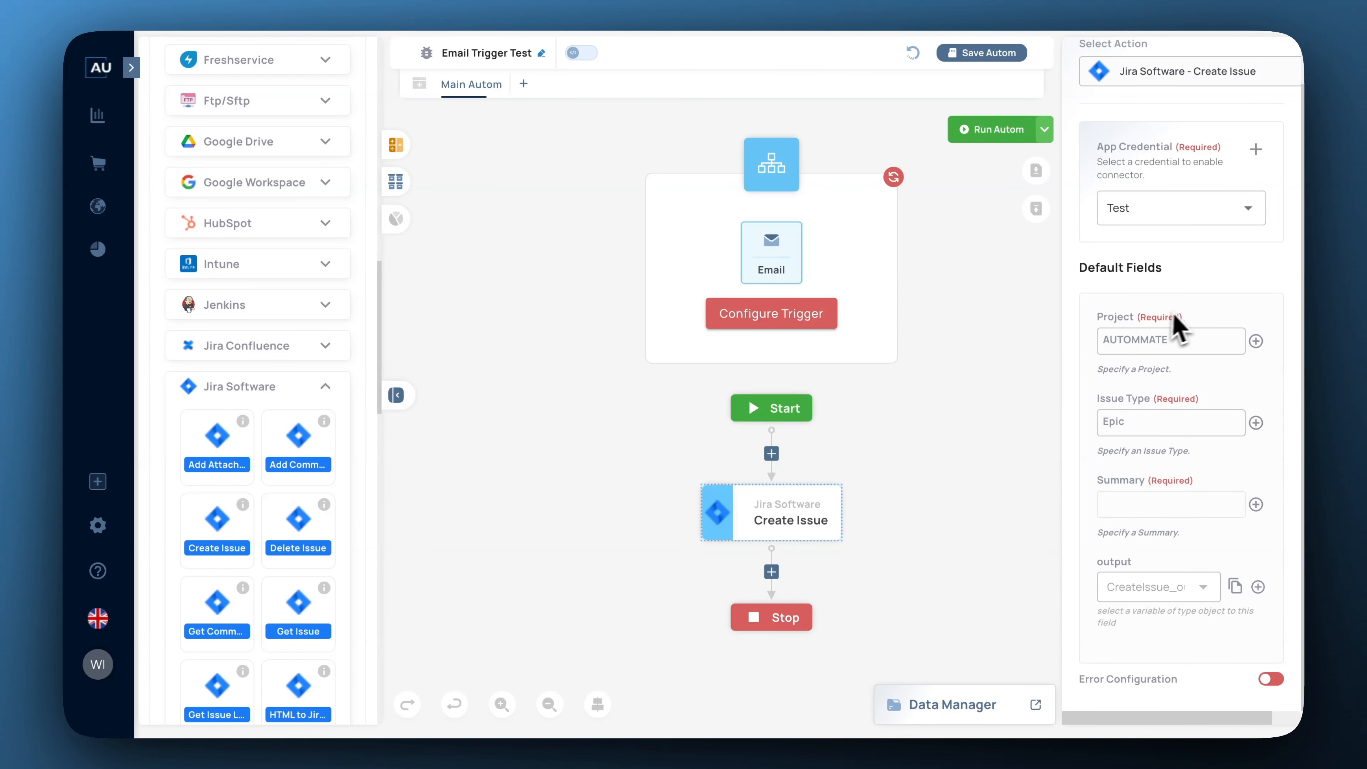
scroll(1202, 310, down, 1)
scroll(1201, 310, up, 1)
scroll(1202, 310, down, 1)
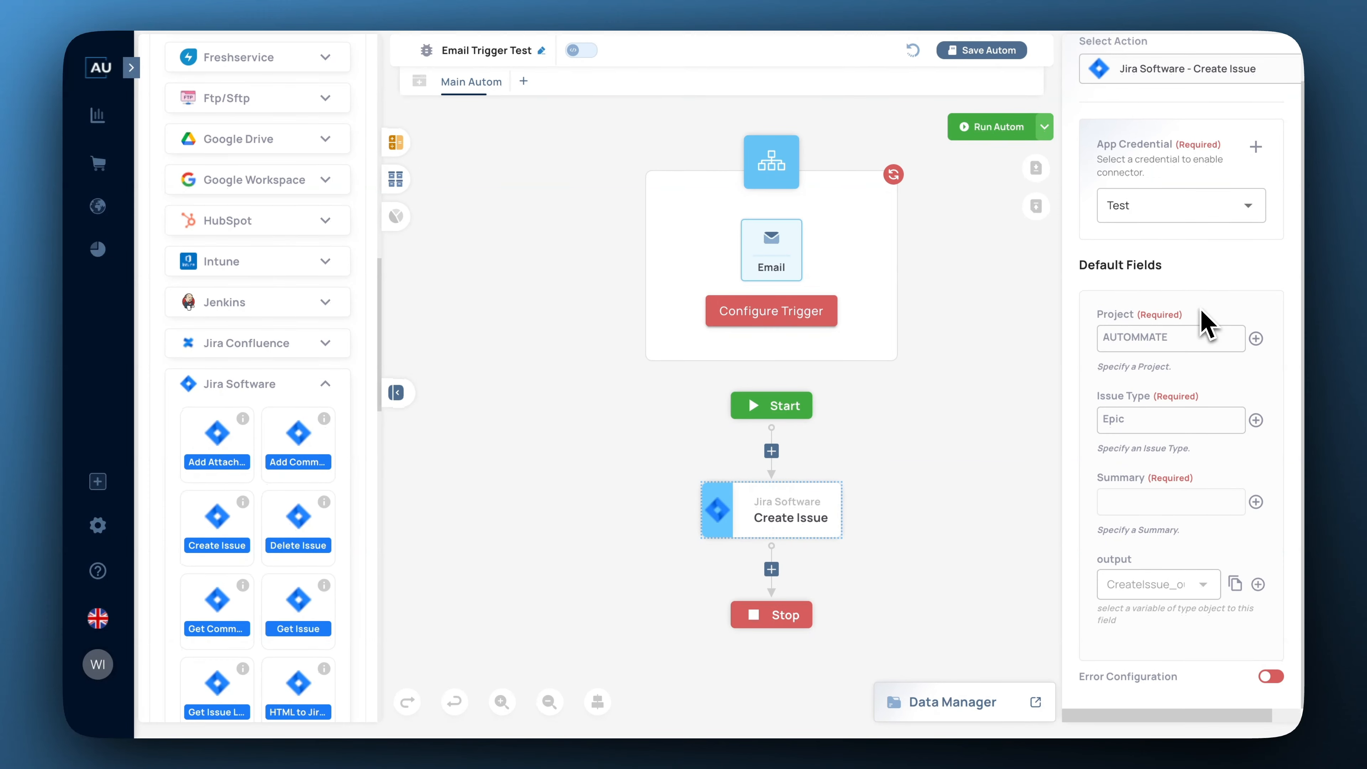
scroll(1202, 311, up, 1)
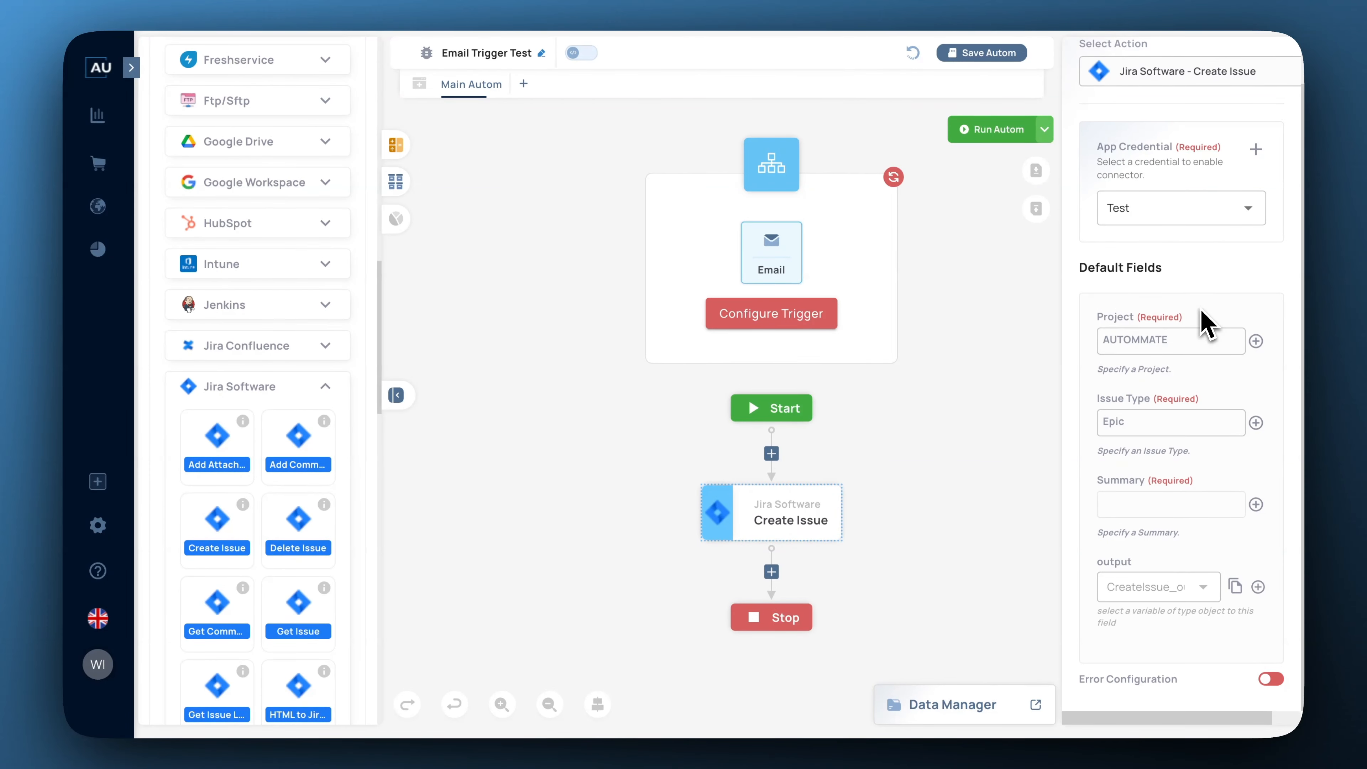
click(1158, 504)
text(Aut)
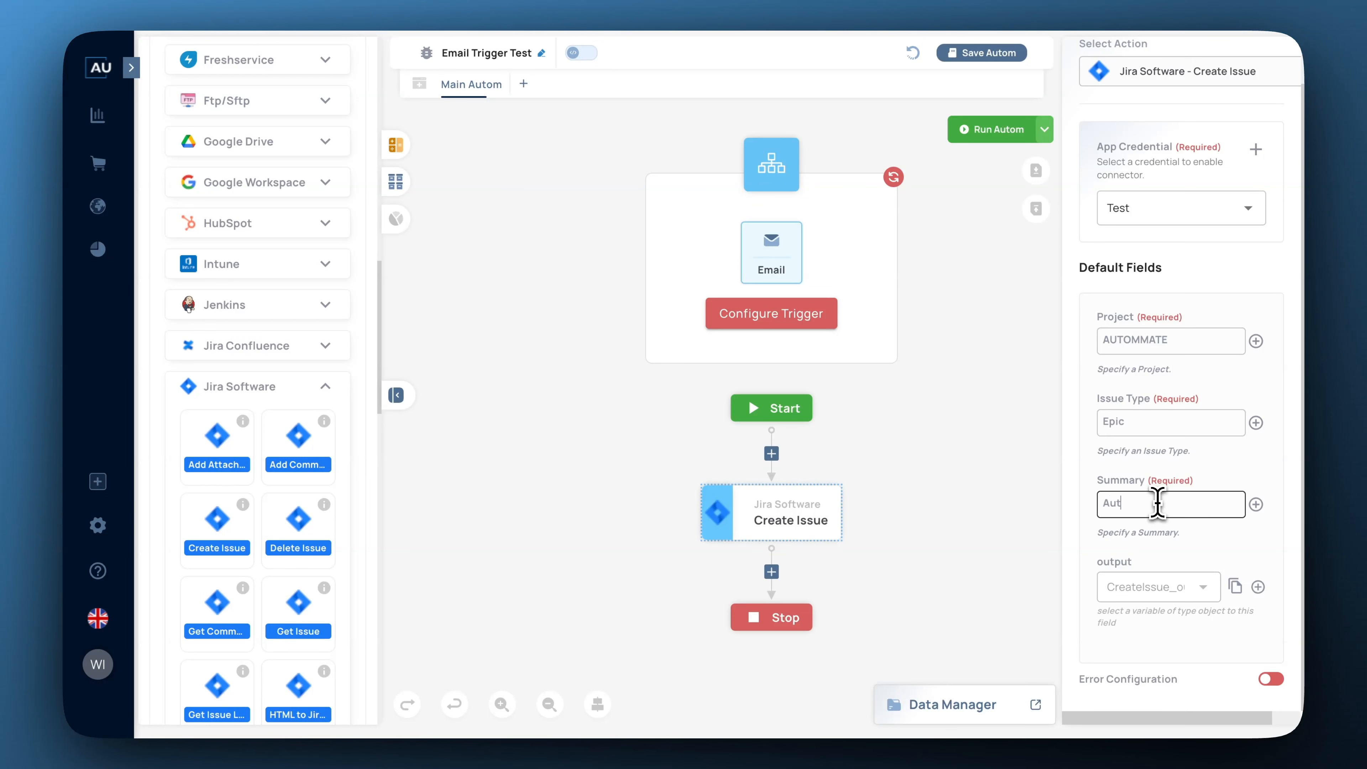
text(omMate Test Epic)
click(1208, 544)
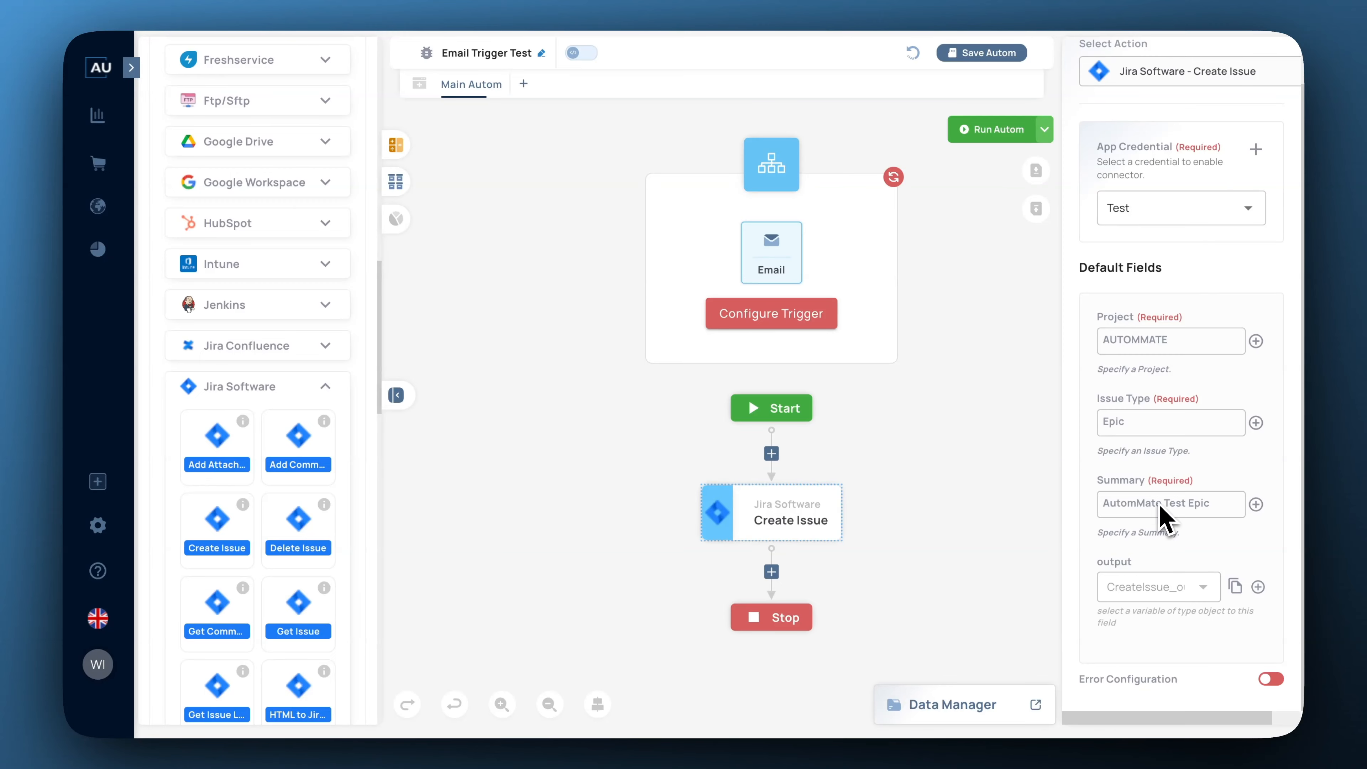
click(993, 55)
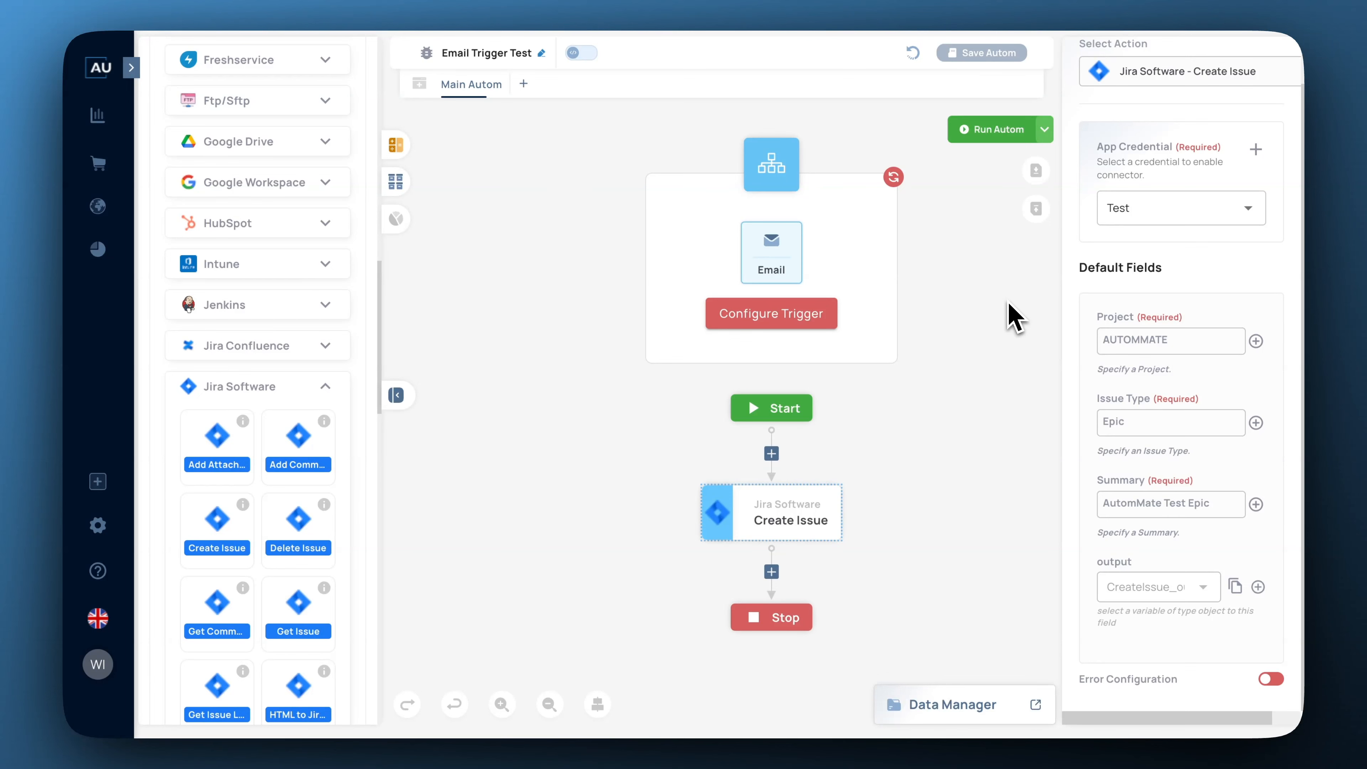
click(1110, 3)
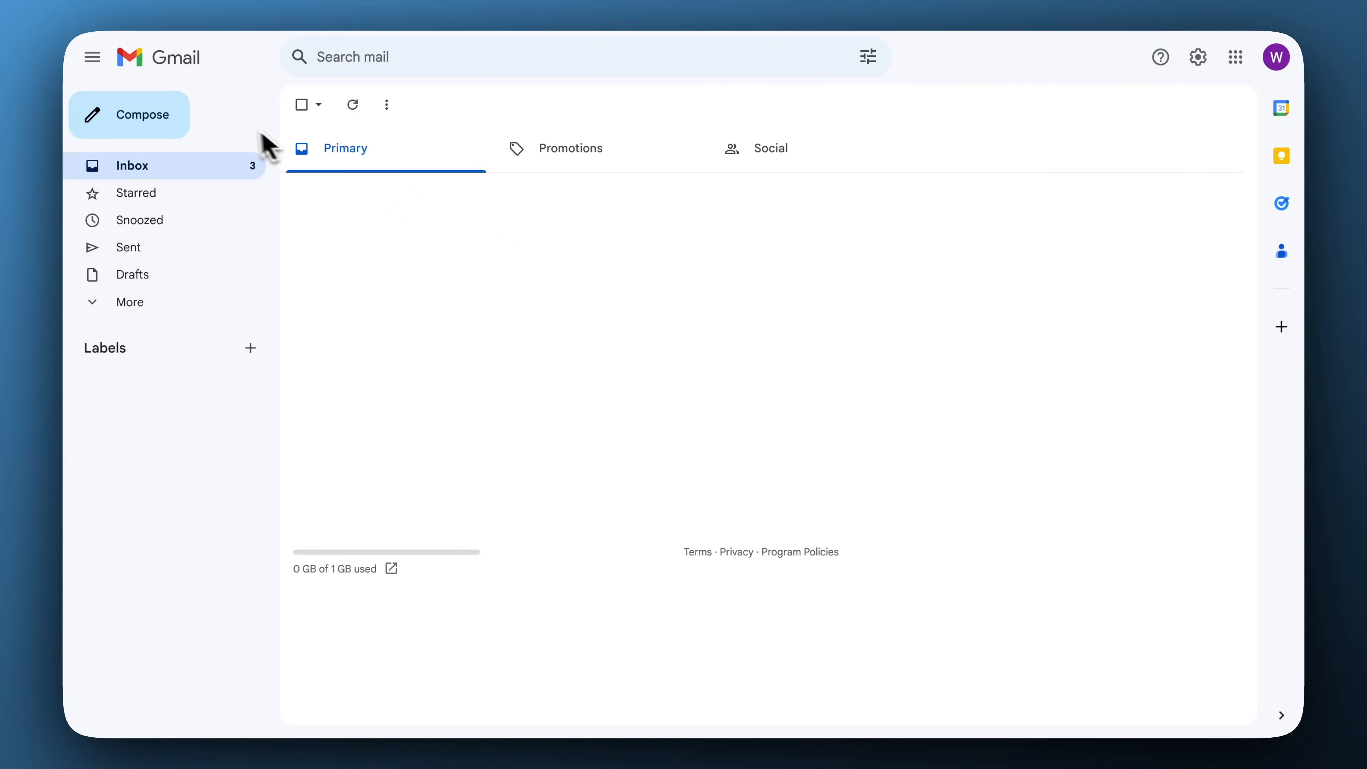
Compose and send an email with subject 'Test' and body 'Test 123 Help'.
click(171, 119)
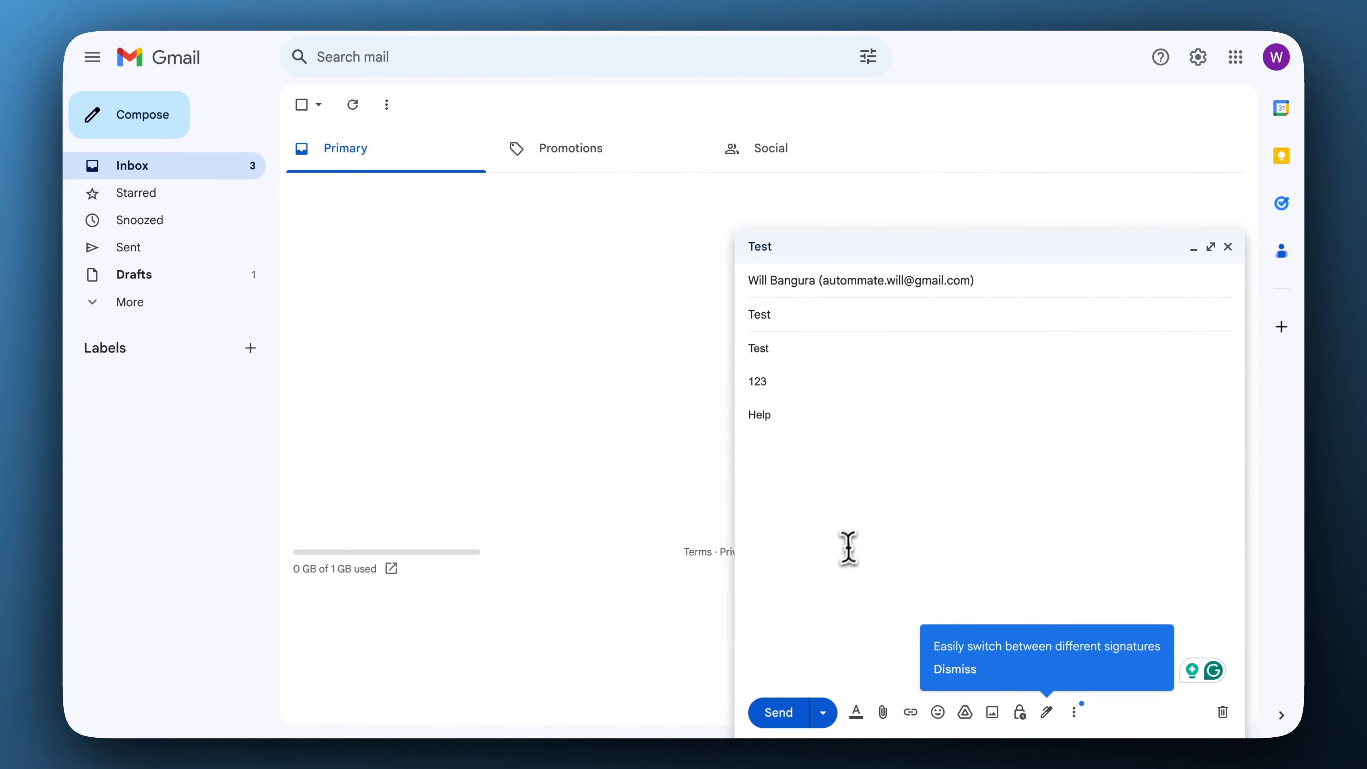
click(796, 712)
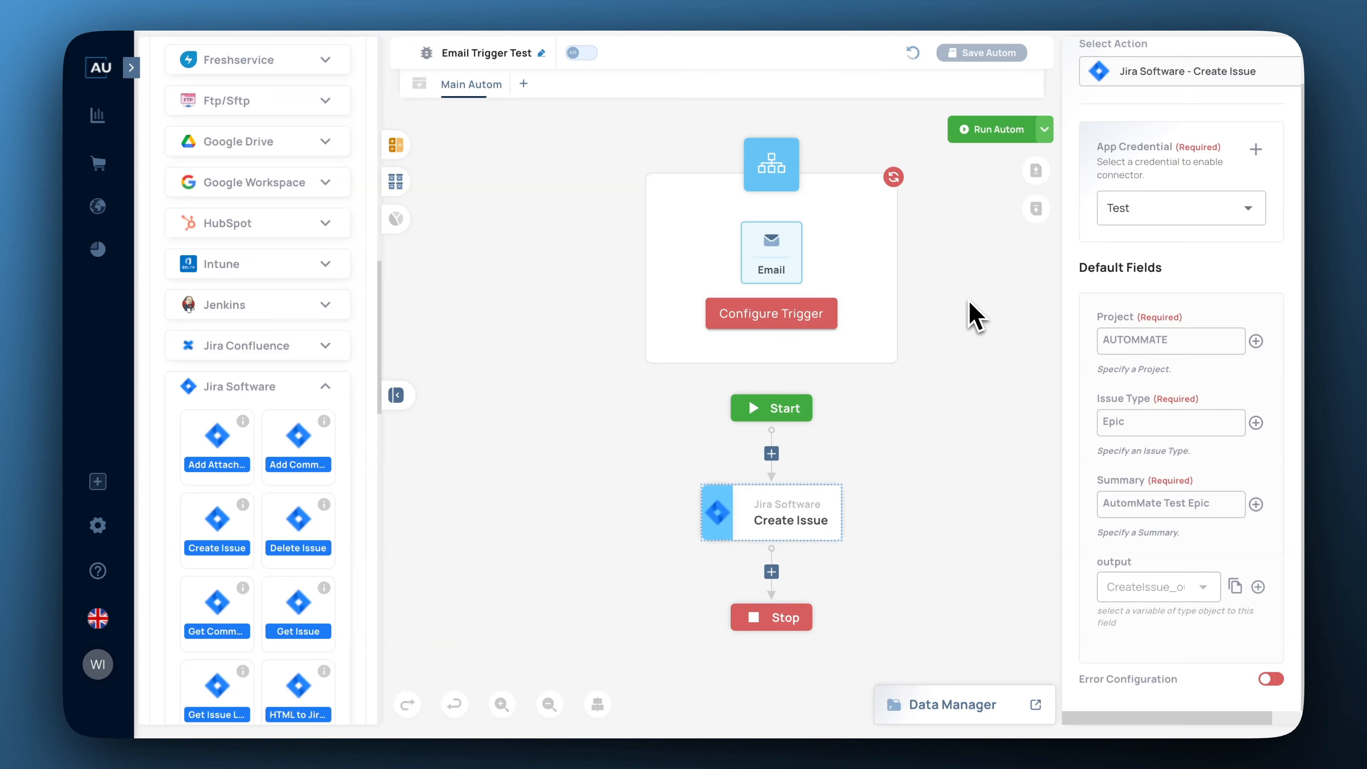
Choose Start Email Fetch from the Run Autom options.
click(1044, 130)
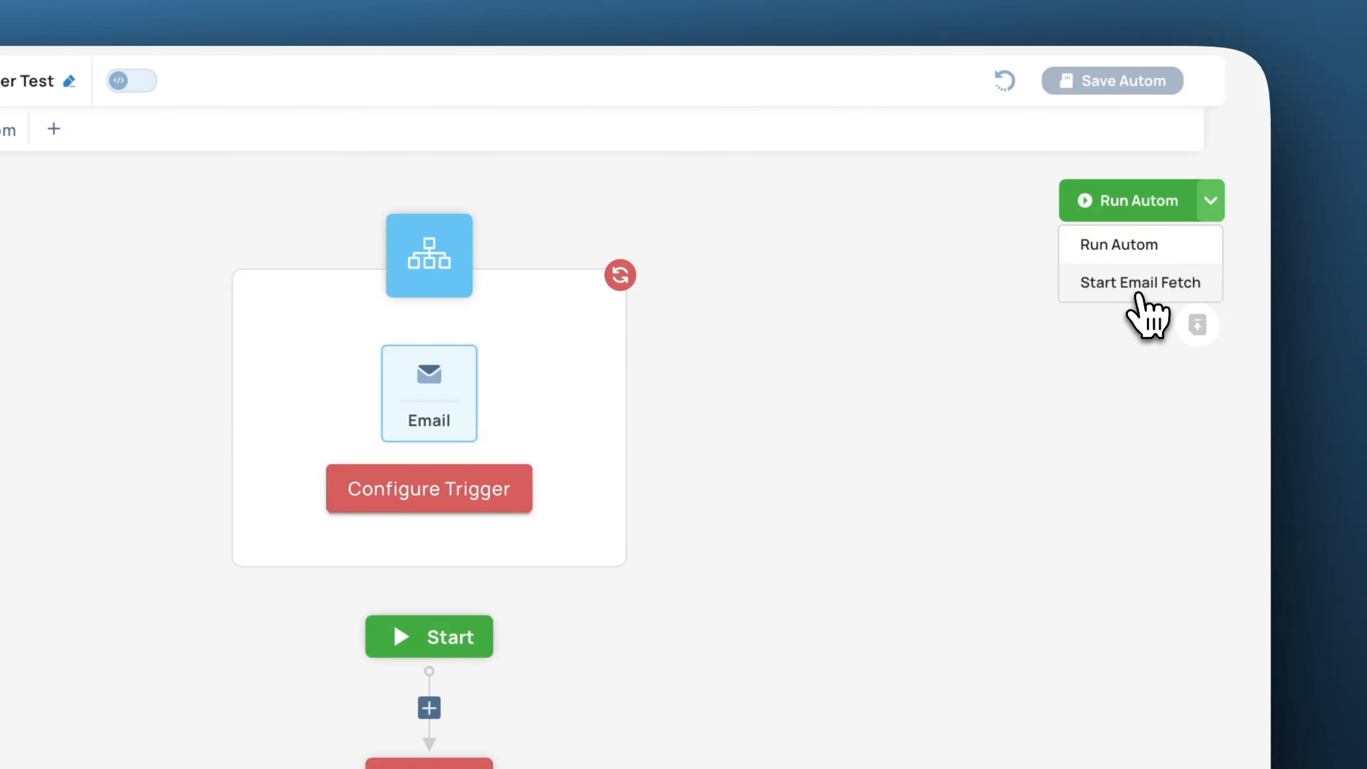
click(1141, 286)
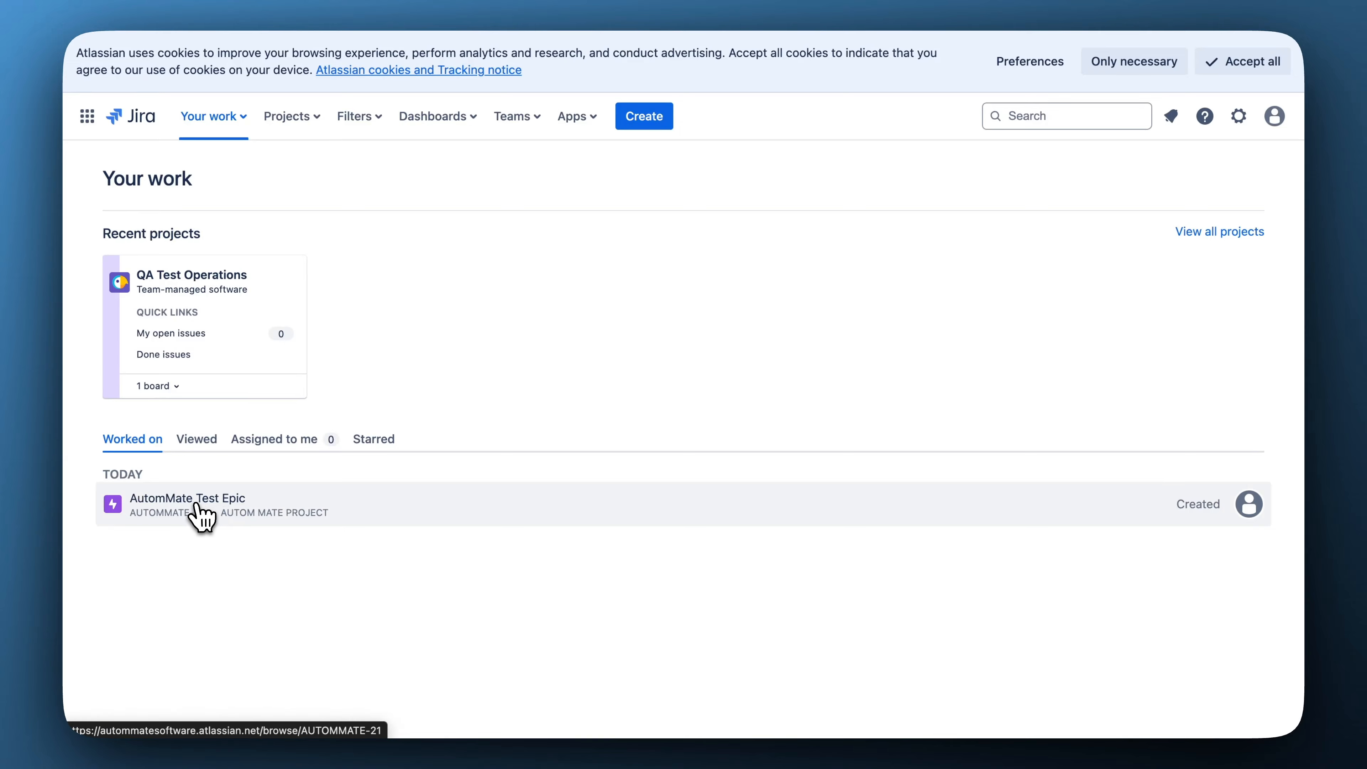
Open the AutomMate Test Epic issue from Jira's Worked on list.
click(180, 509)
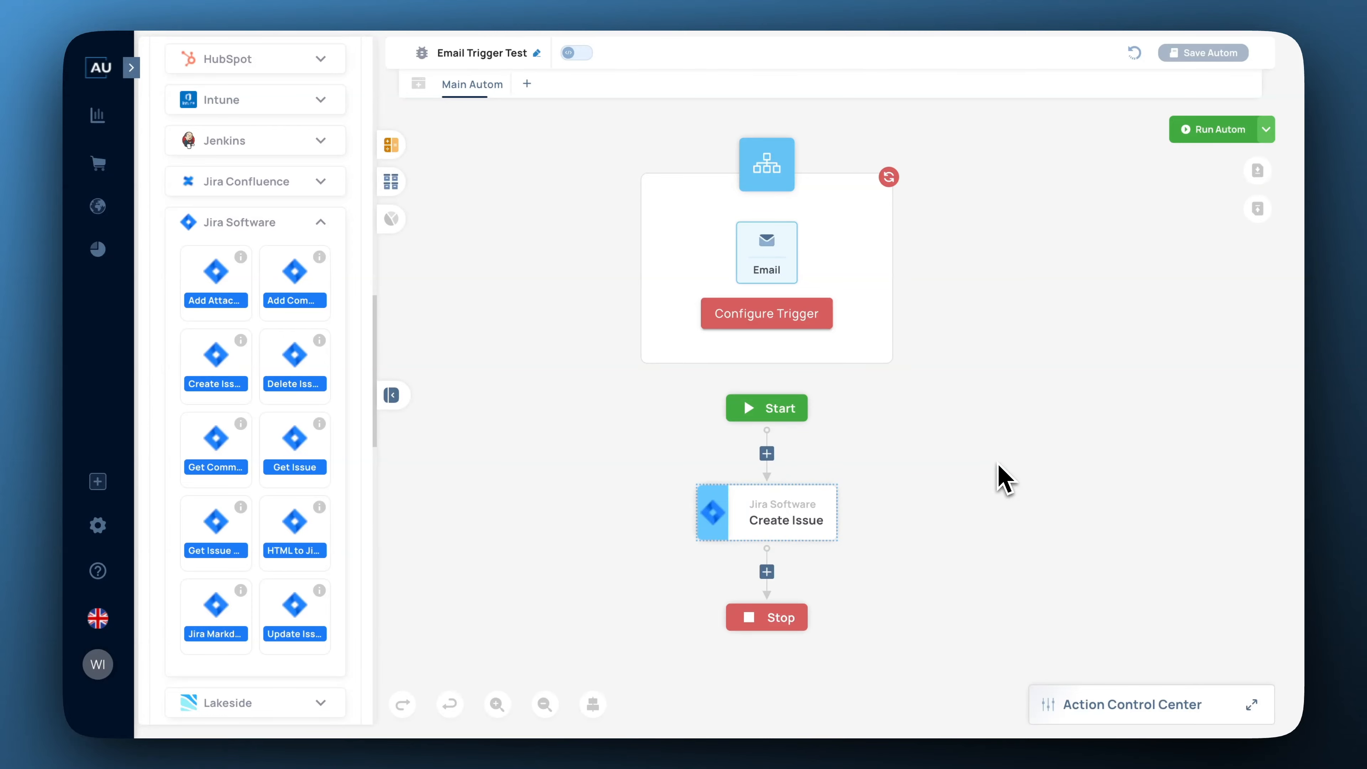
Create a new directory 'ExcelFiles' under Root in Mate Drive.
click(392, 182)
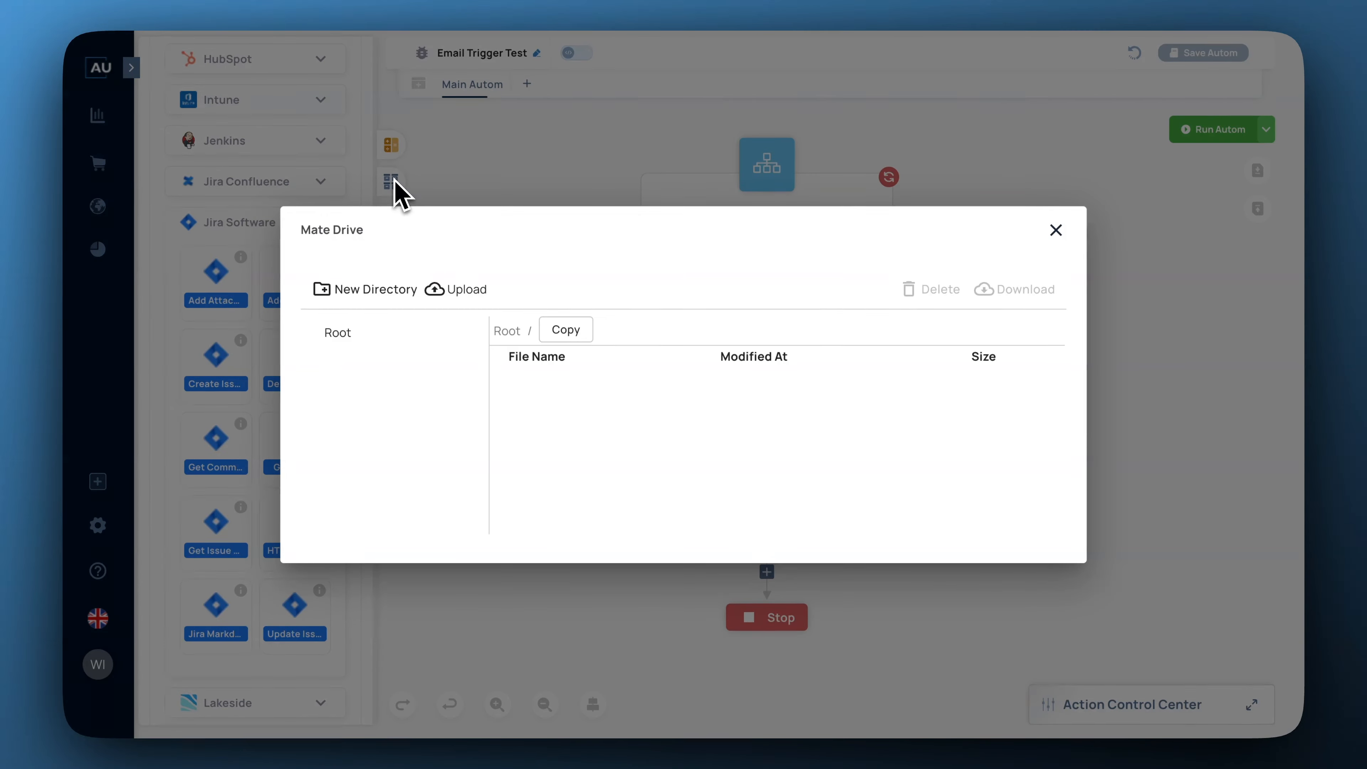
click(340, 336)
click(345, 291)
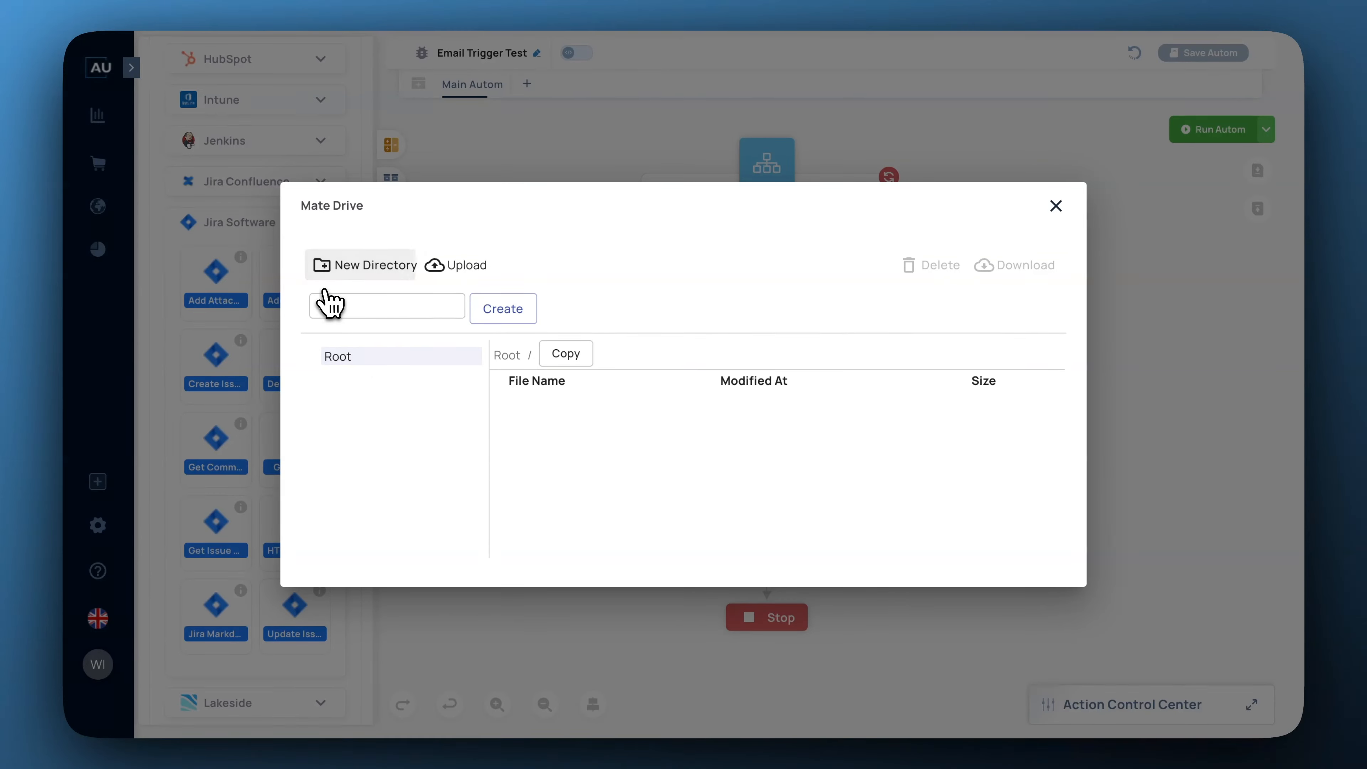
click(375, 310)
text(ExcelFiles)
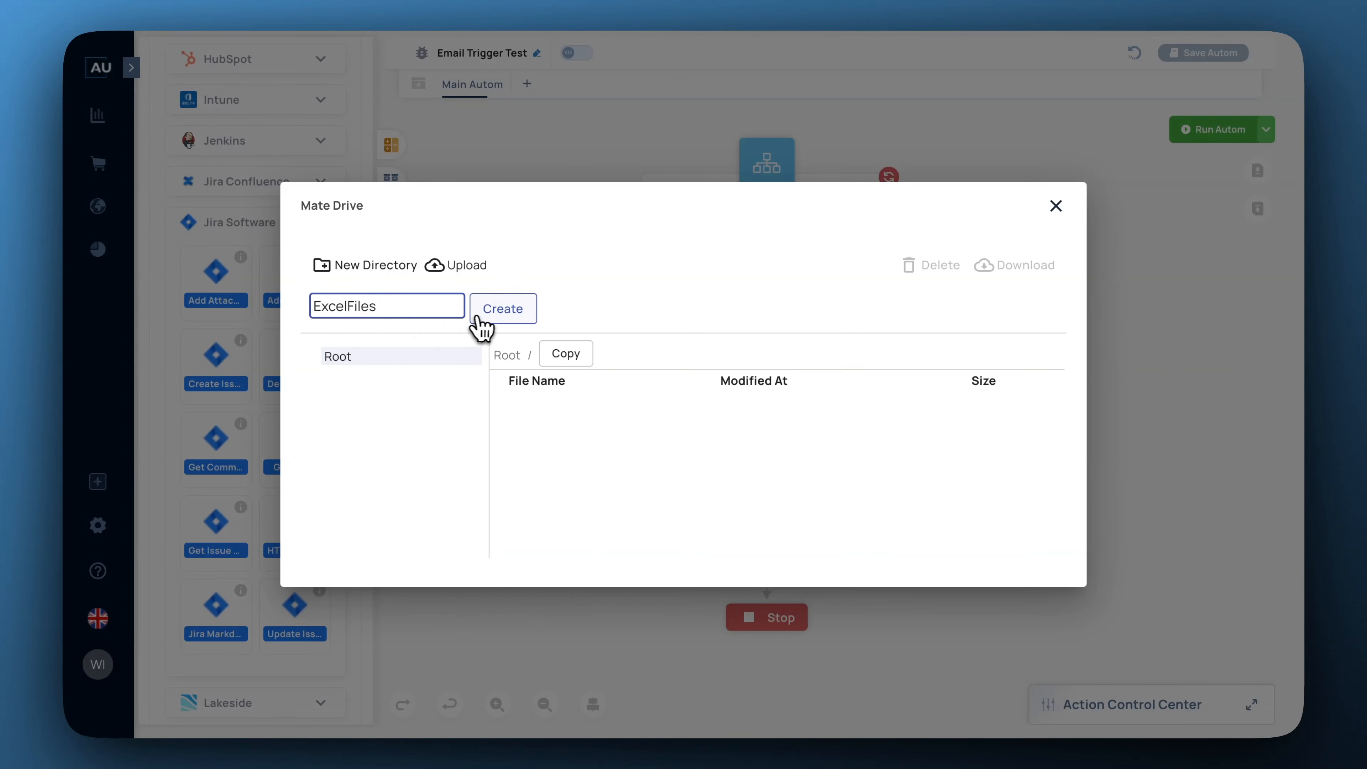
click(496, 313)
Upload Email Trigger.xlsx into ExcelFiles, check it's there, and close Mate Drive.
click(336, 339)
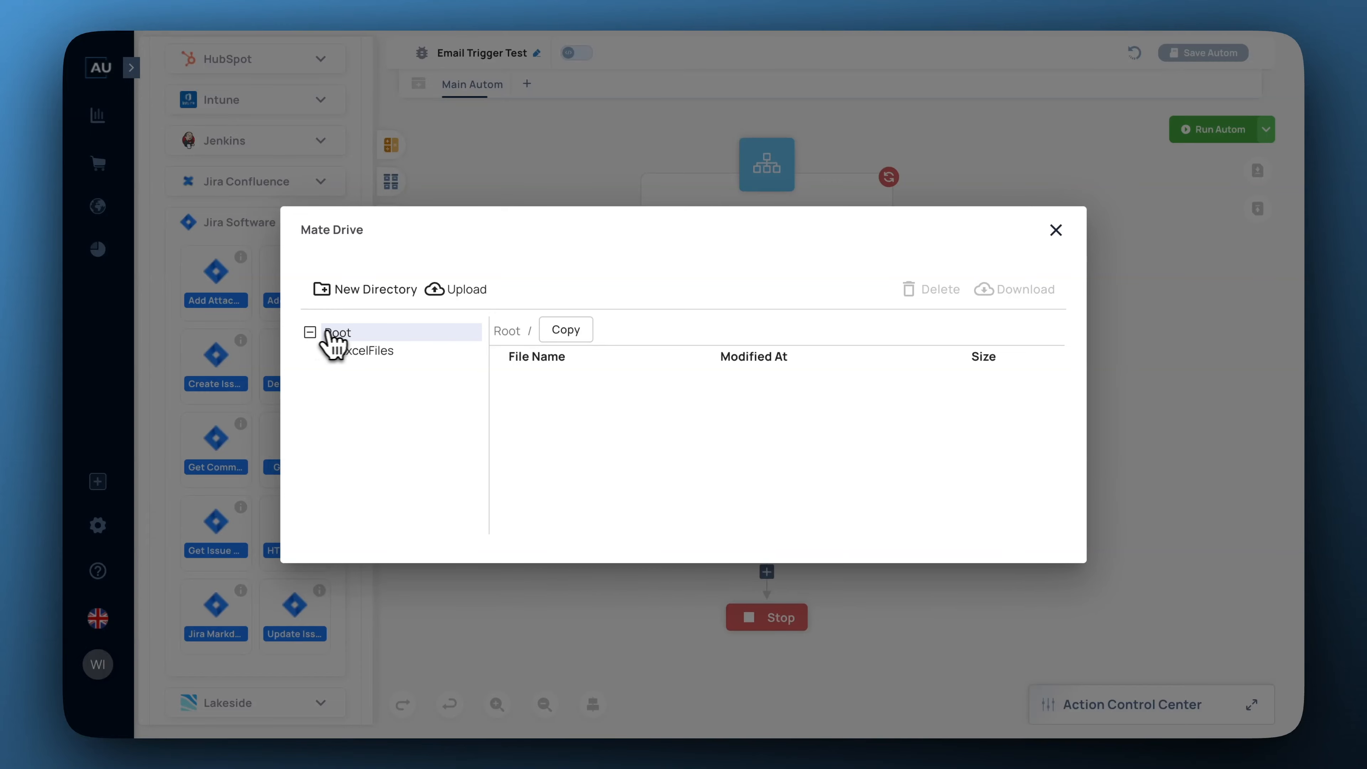
click(377, 353)
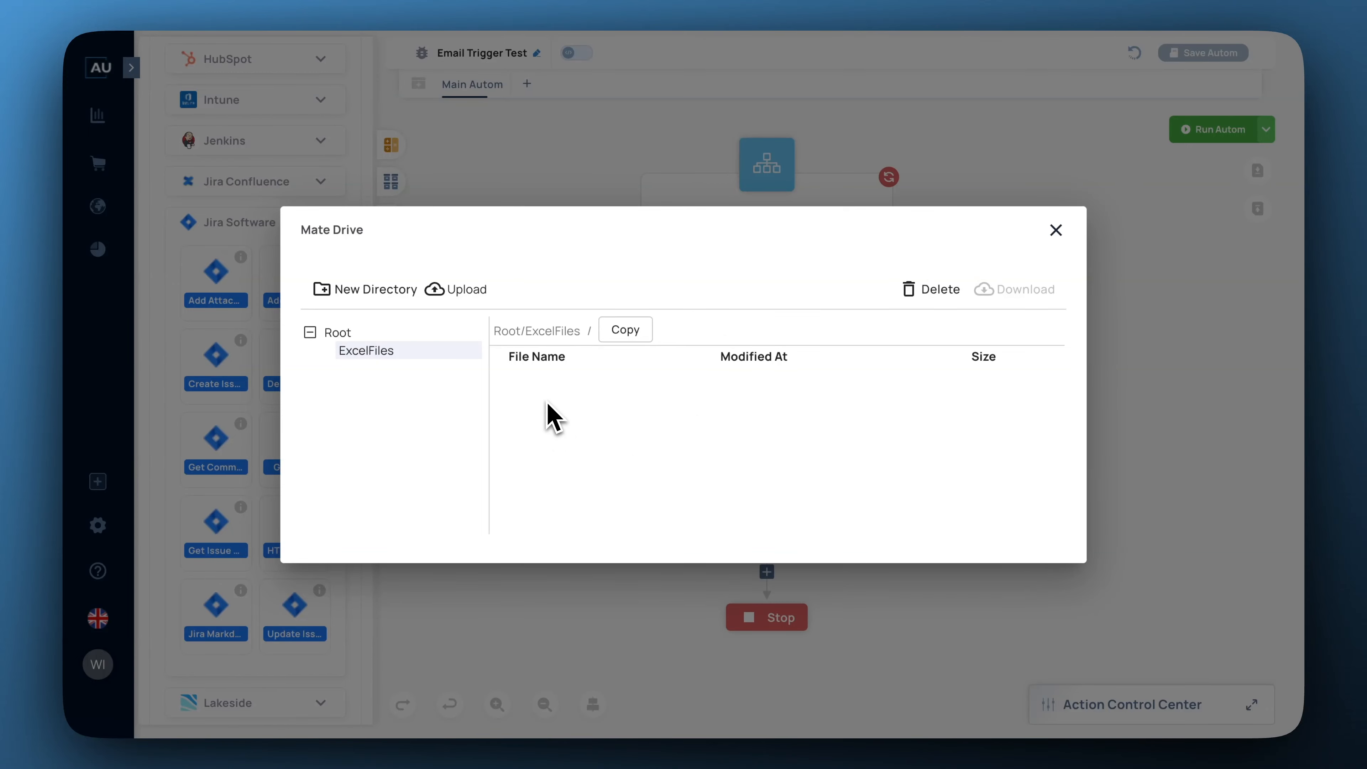
click(459, 289)
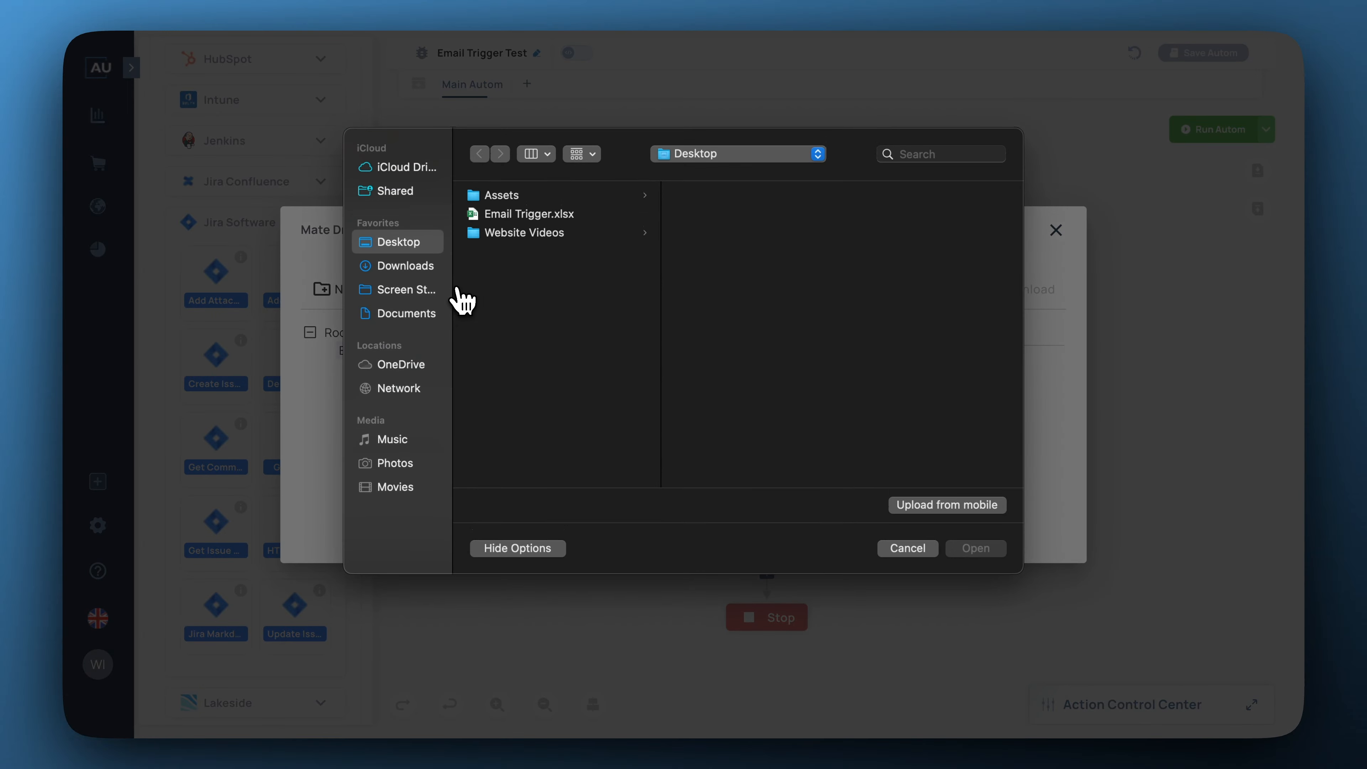
click(534, 219)
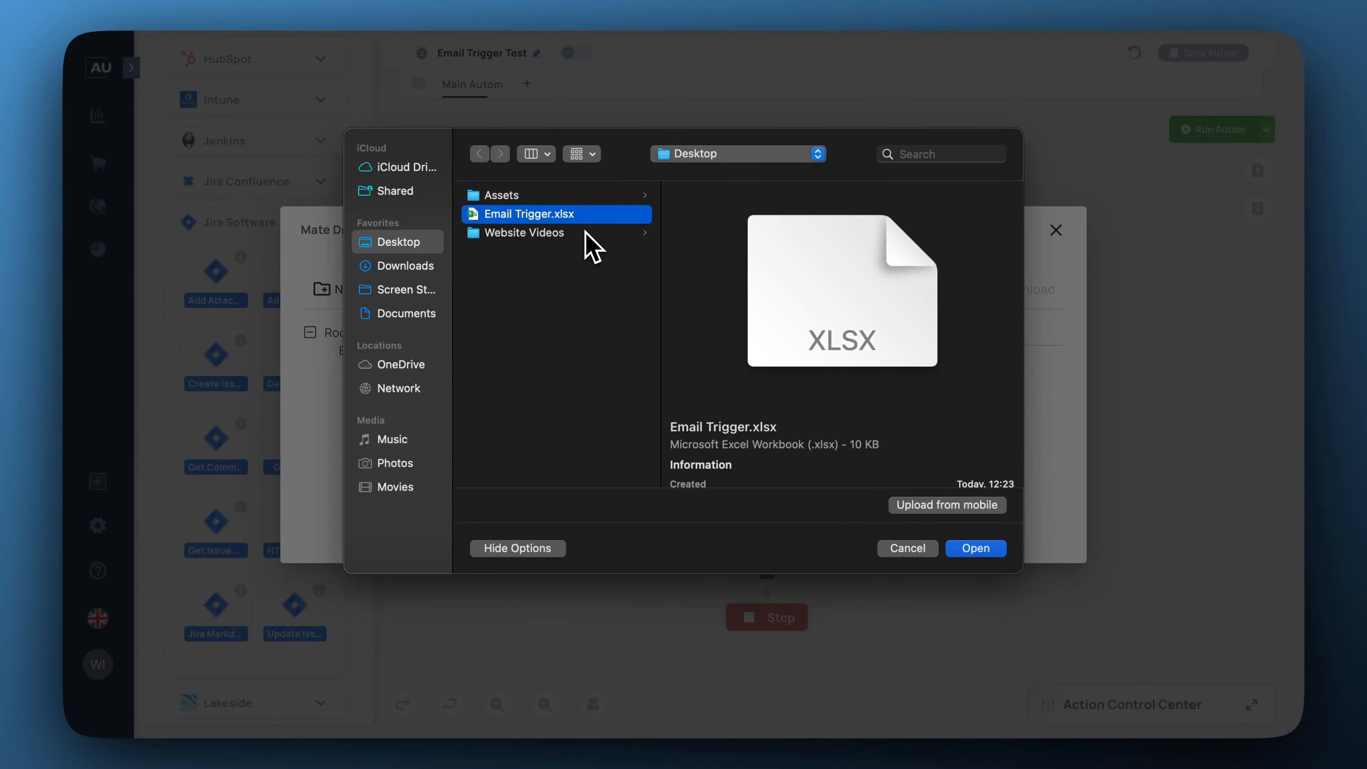
click(981, 549)
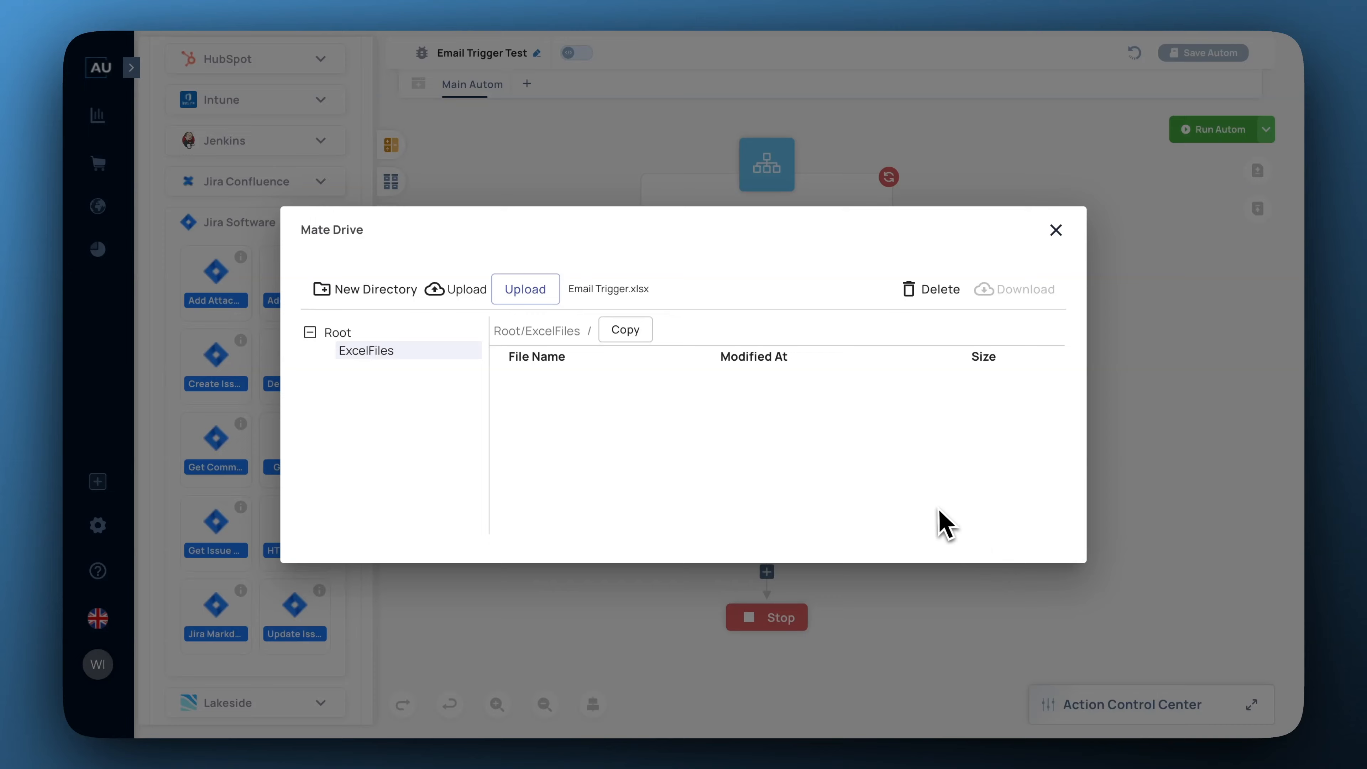
click(526, 291)
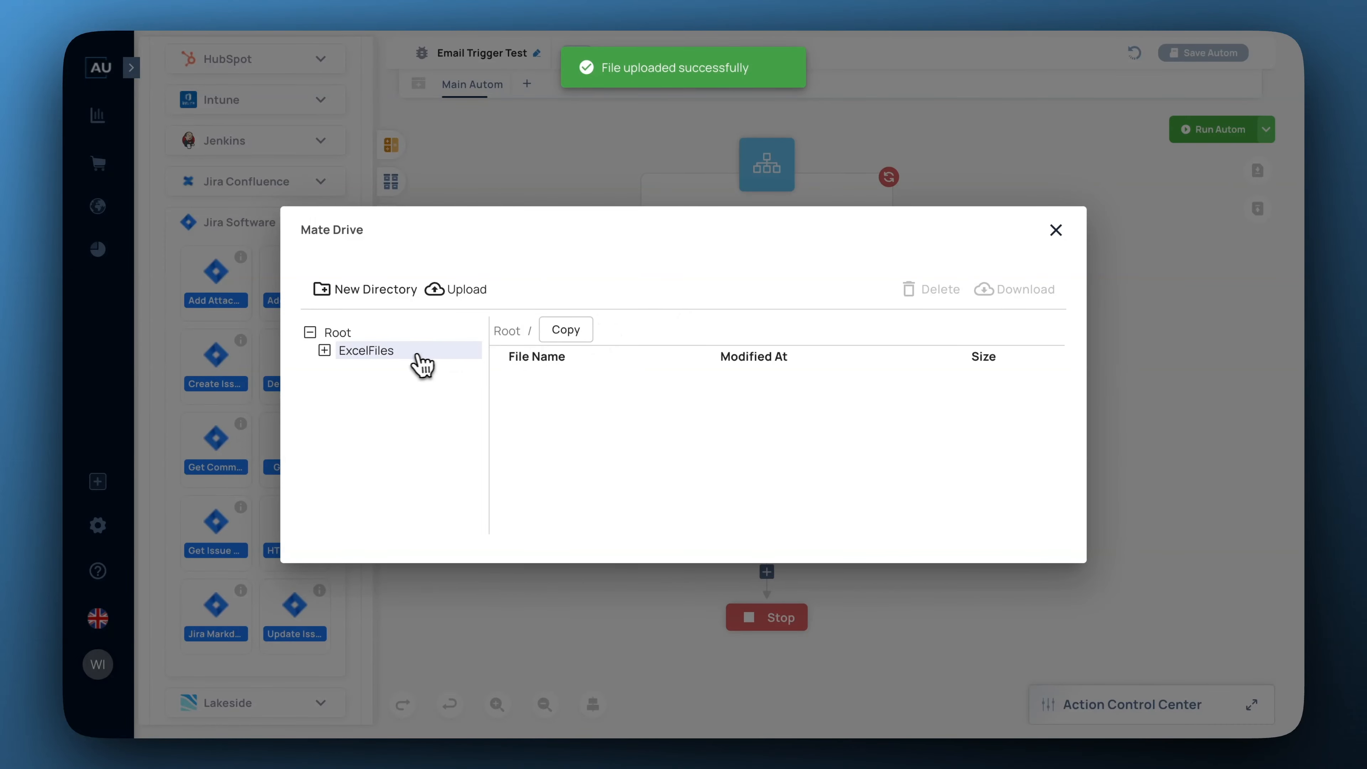
click(385, 351)
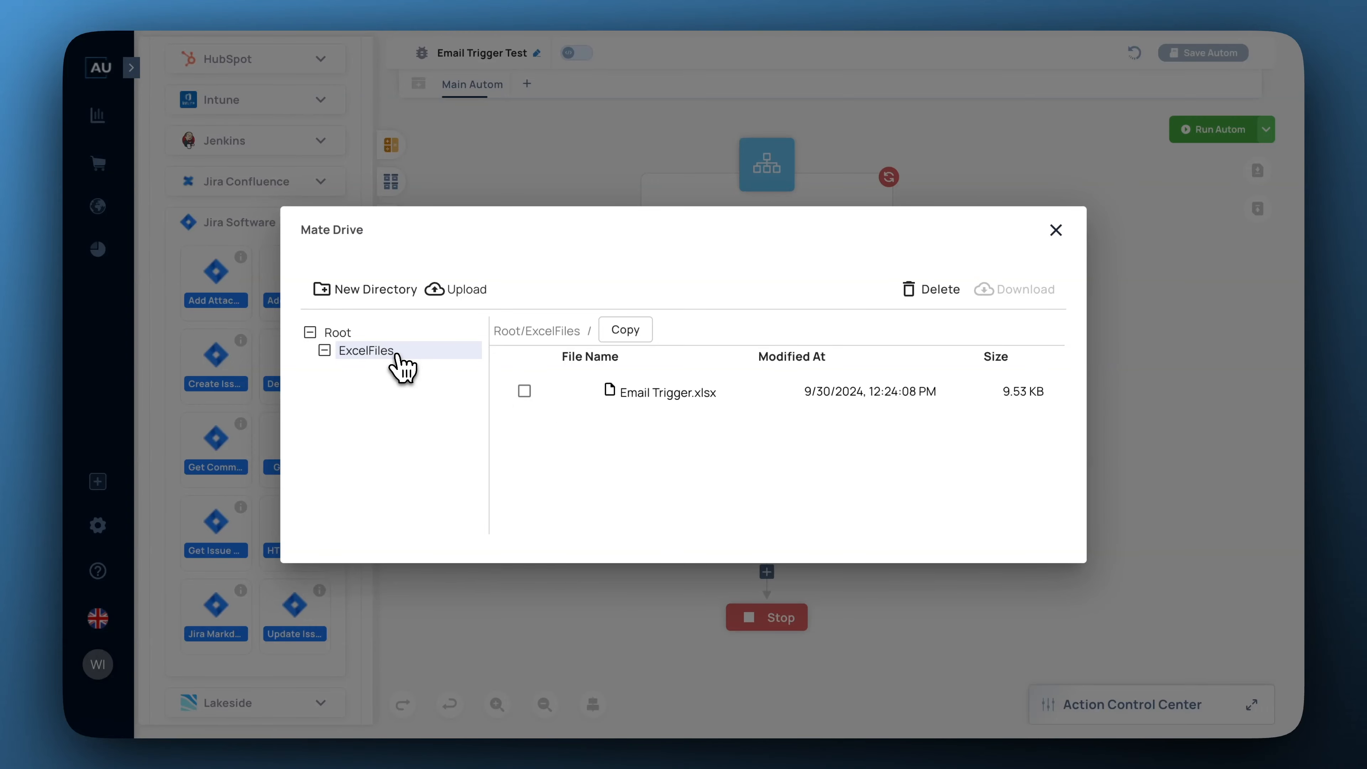
click(649, 393)
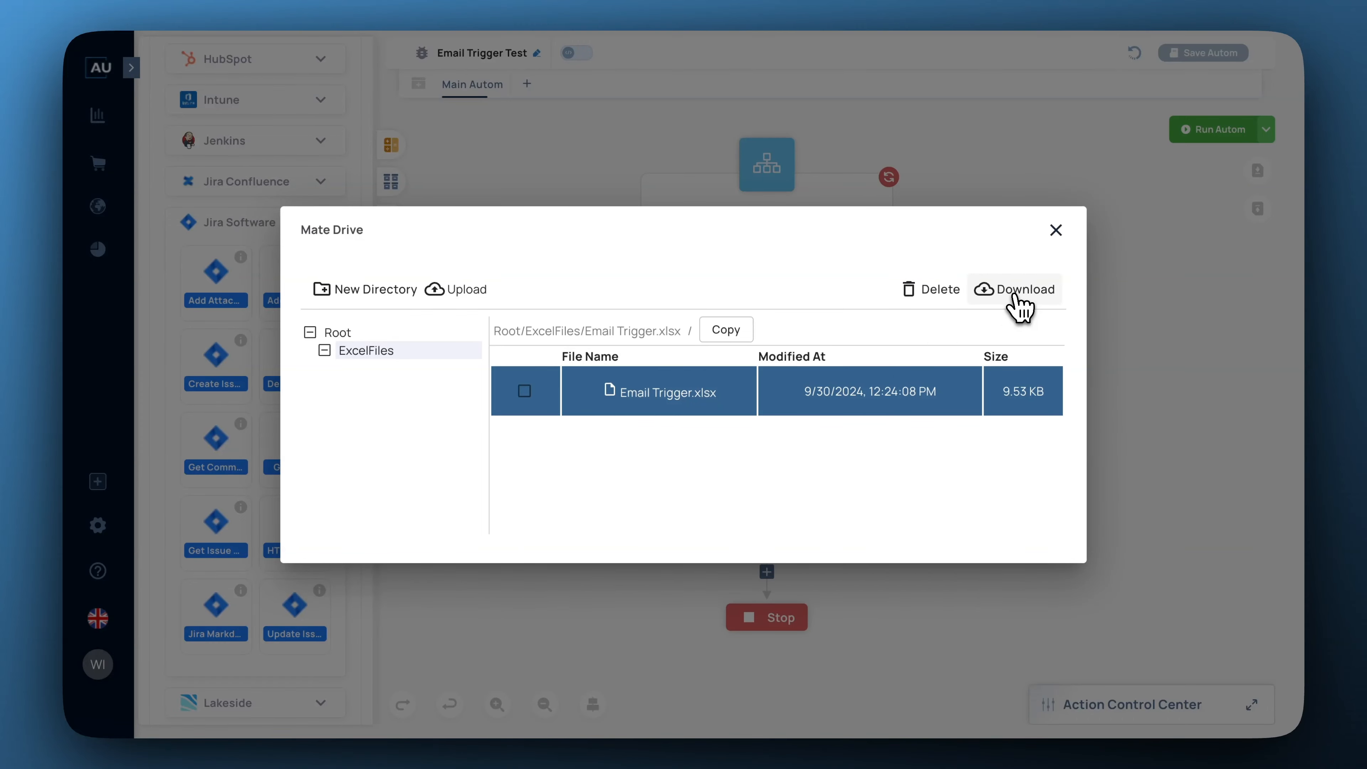
click(1056, 231)
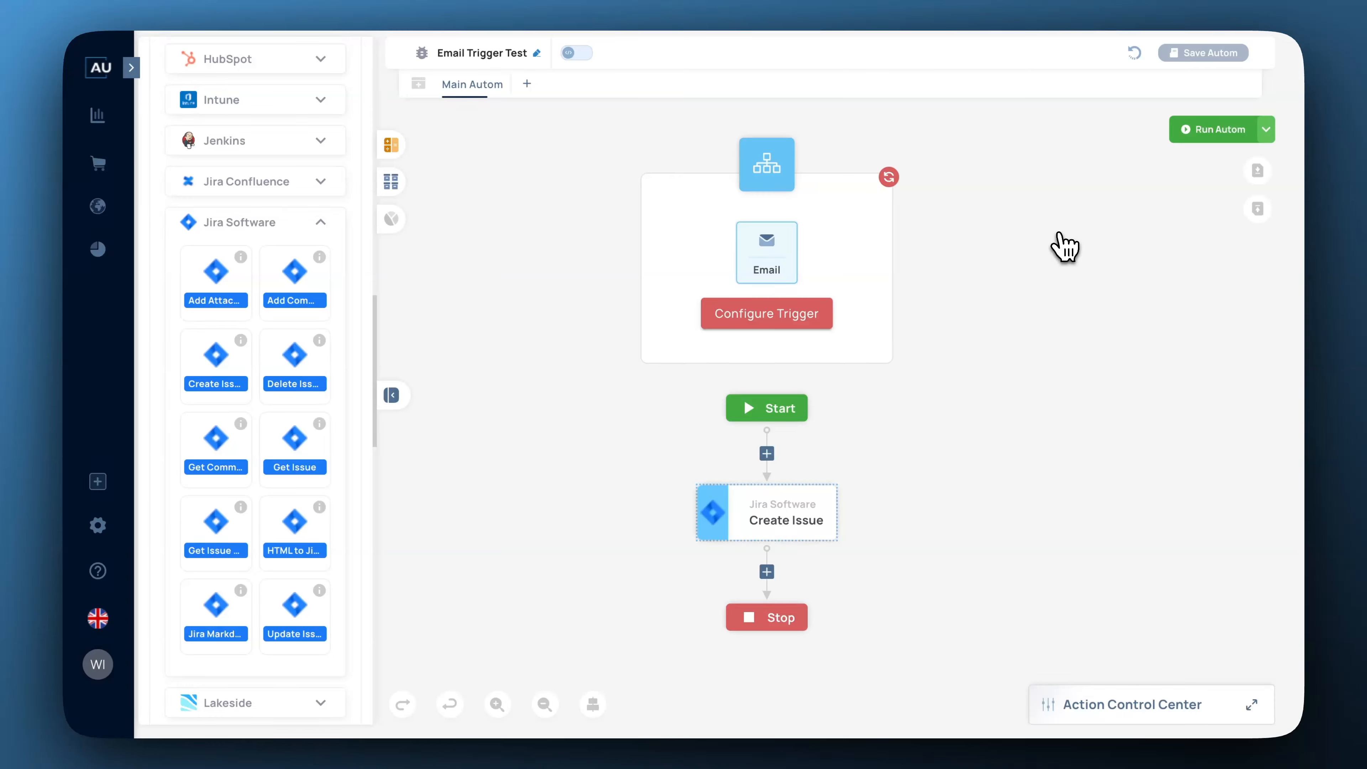
Drag the Excel Read File tile into the flow just below Start, ahead of Create Issue.
click(322, 224)
scroll(321, 304, down, 3)
scroll(323, 322, down, 5)
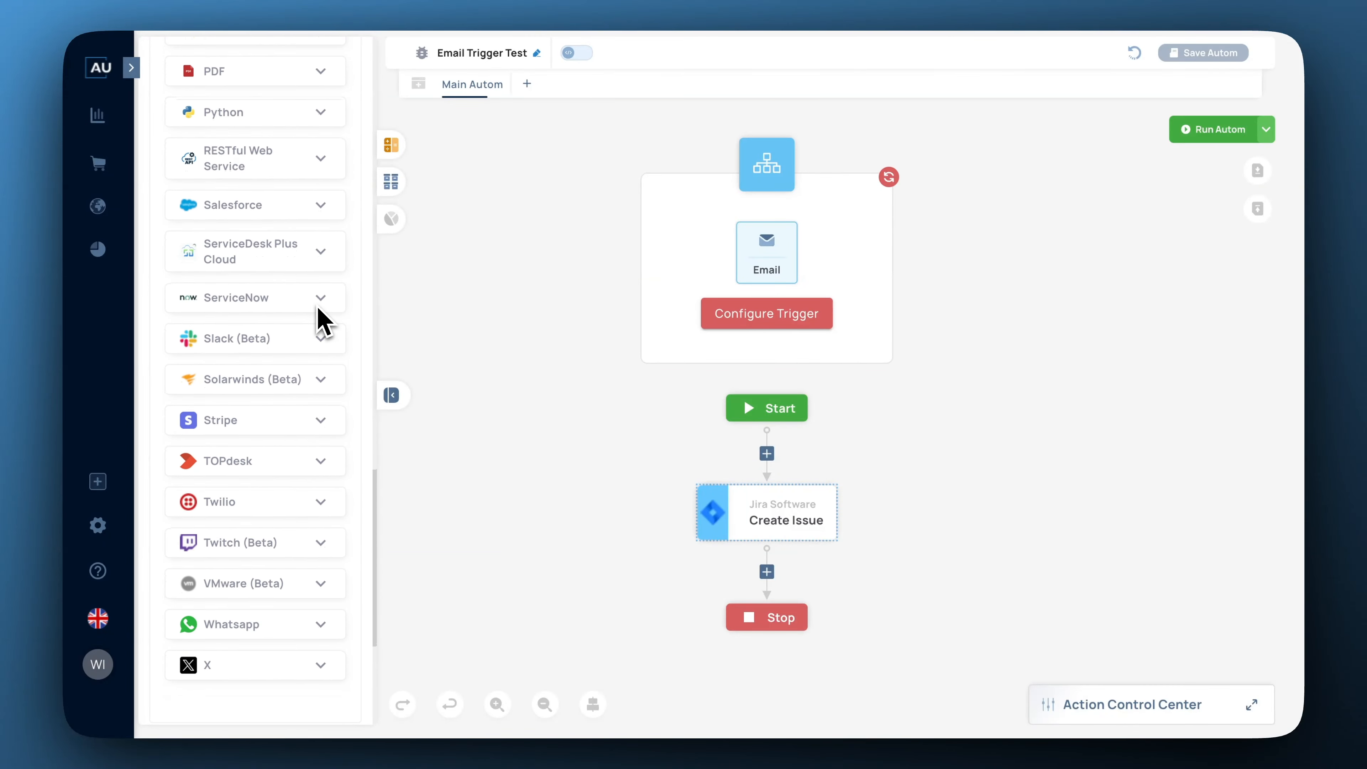
scroll(323, 323, up, 12)
scroll(317, 318, up, 2)
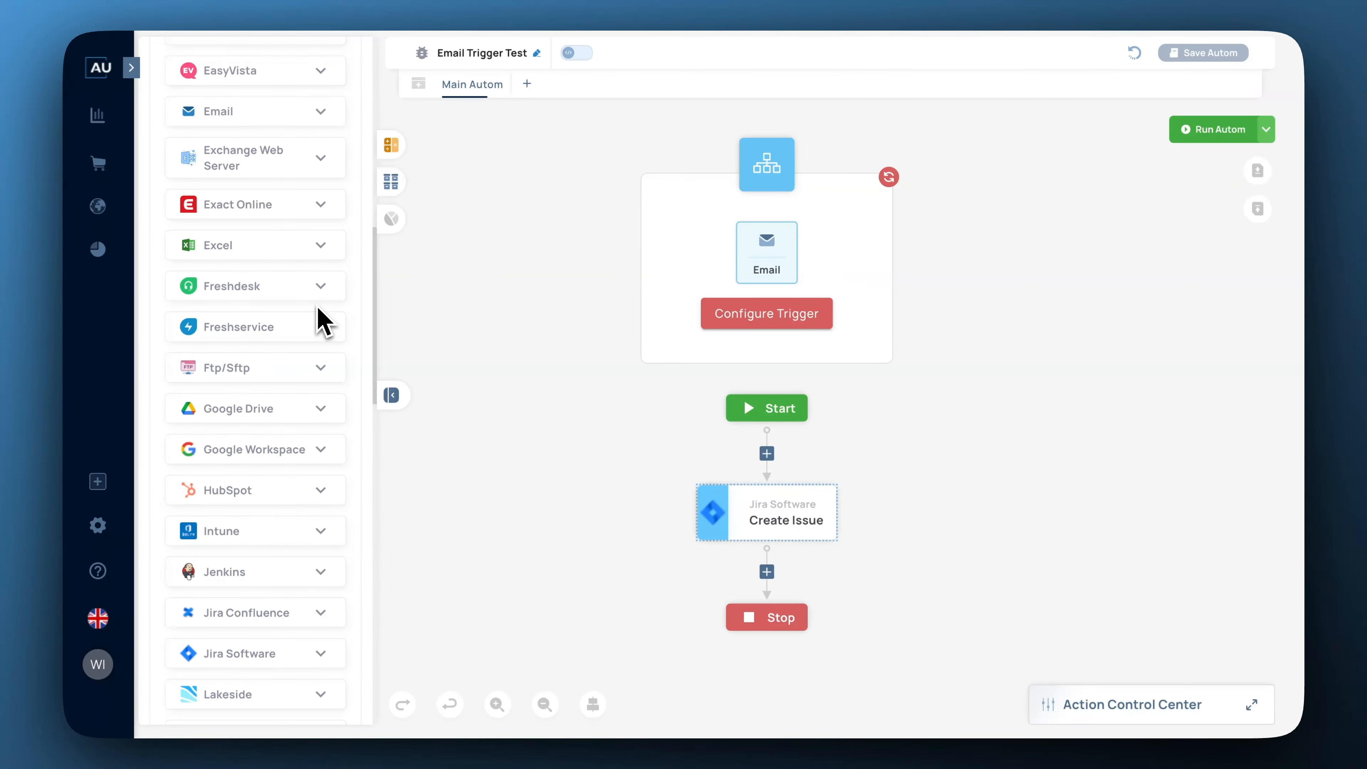
click(321, 249)
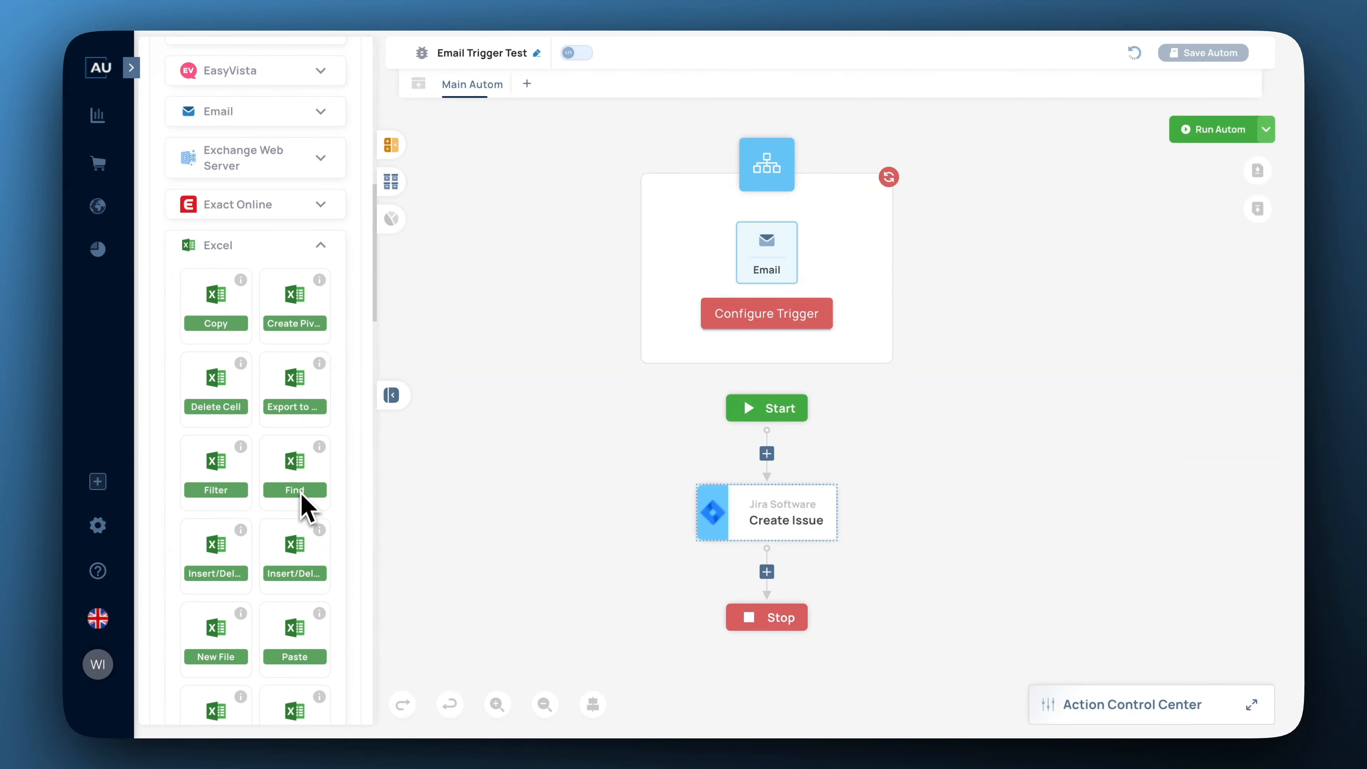
scroll(304, 512, down, 3)
scroll(305, 517, down, 2)
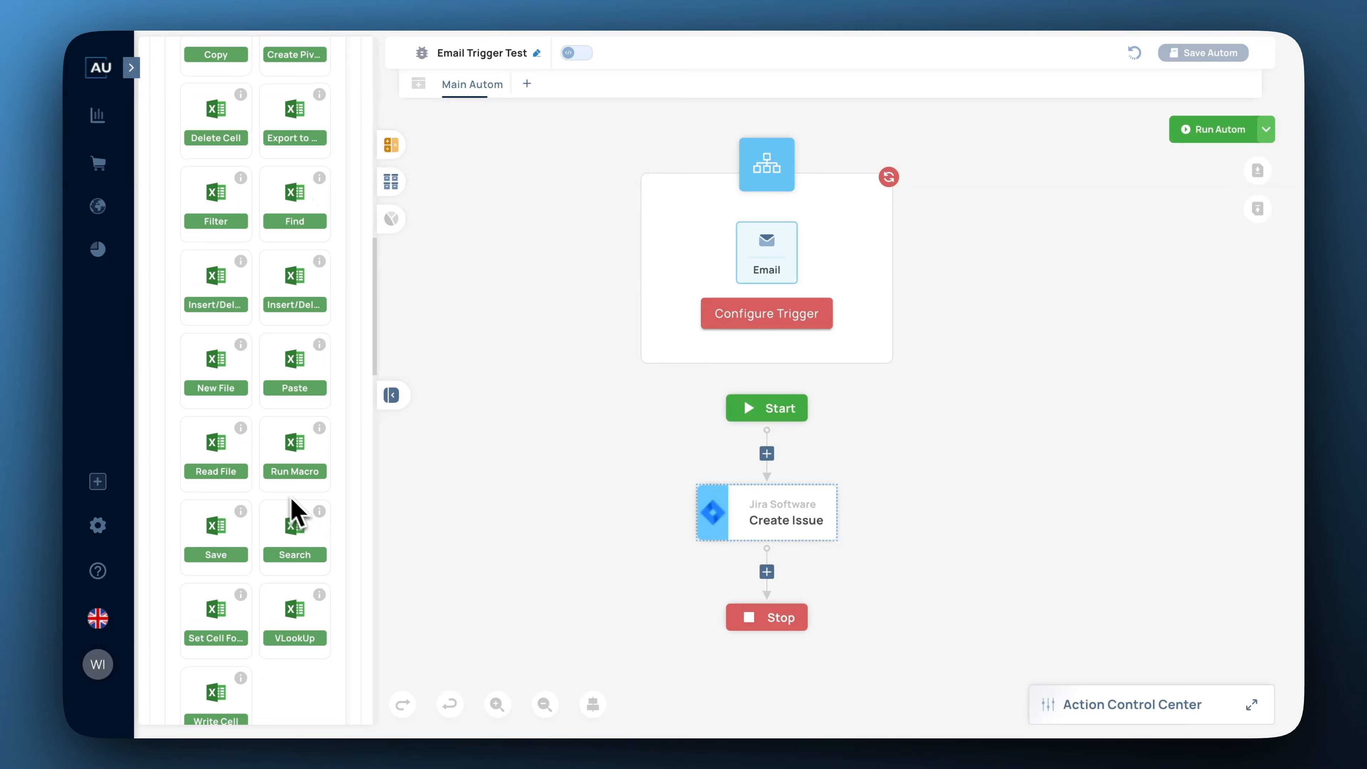
drag(213, 467, 784, 464)
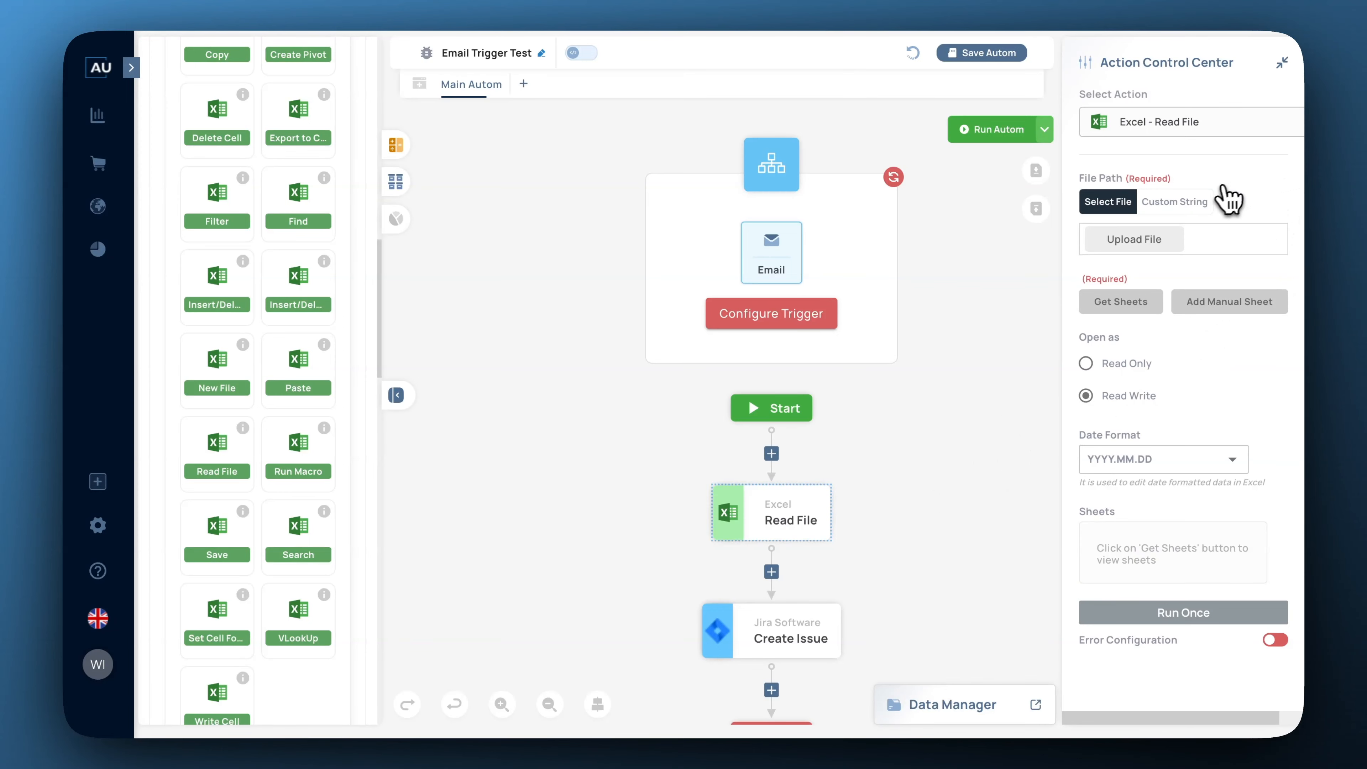
Set the Read File path as a custom string to ExcelFiles/Email Trigger.xlsx from Mate Drive.
click(1182, 204)
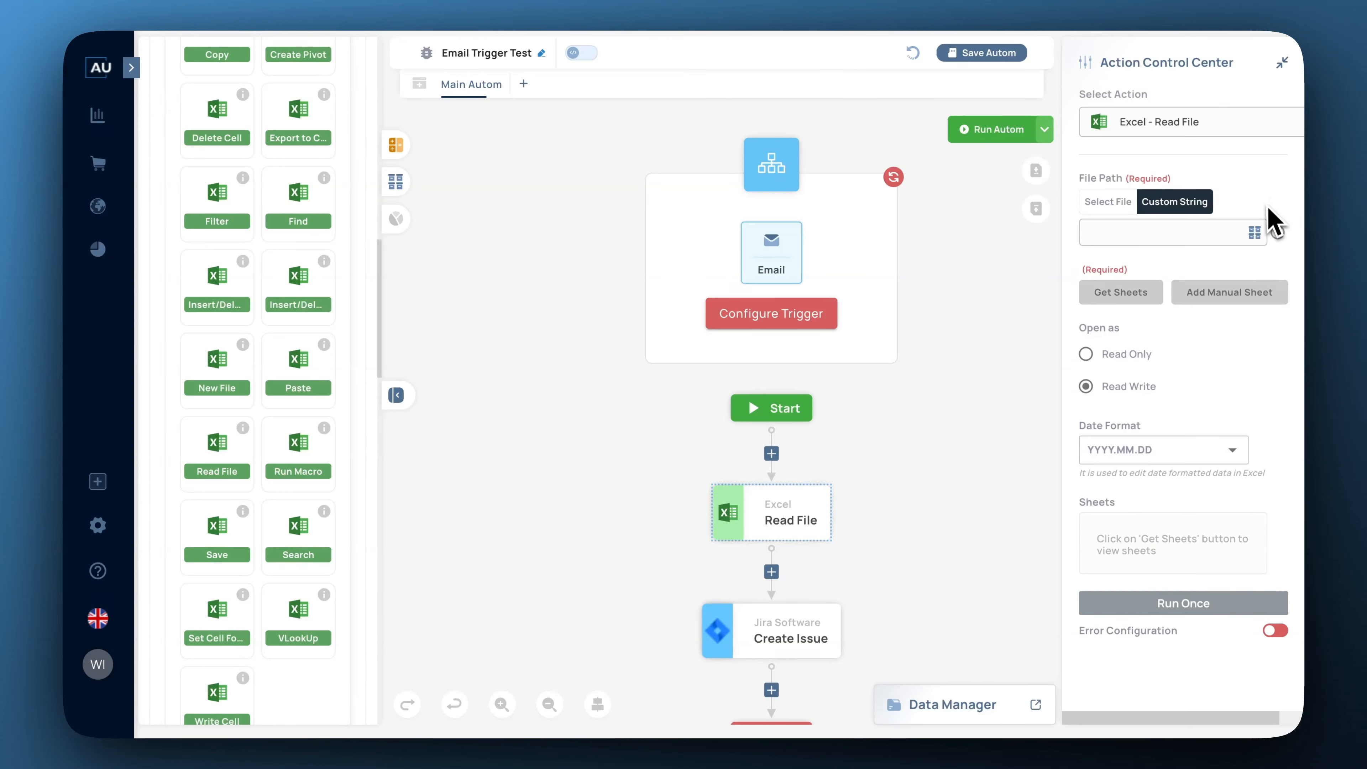
click(1259, 237)
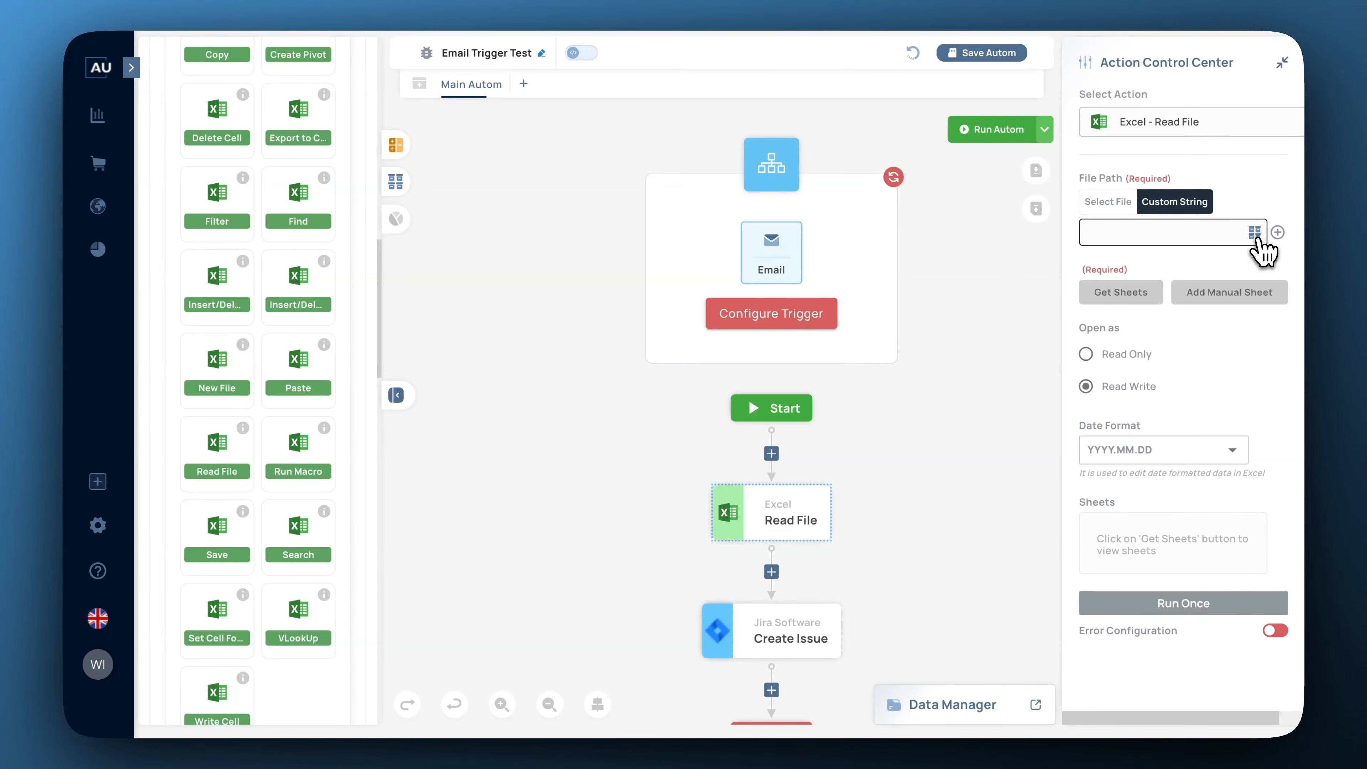
click(1255, 234)
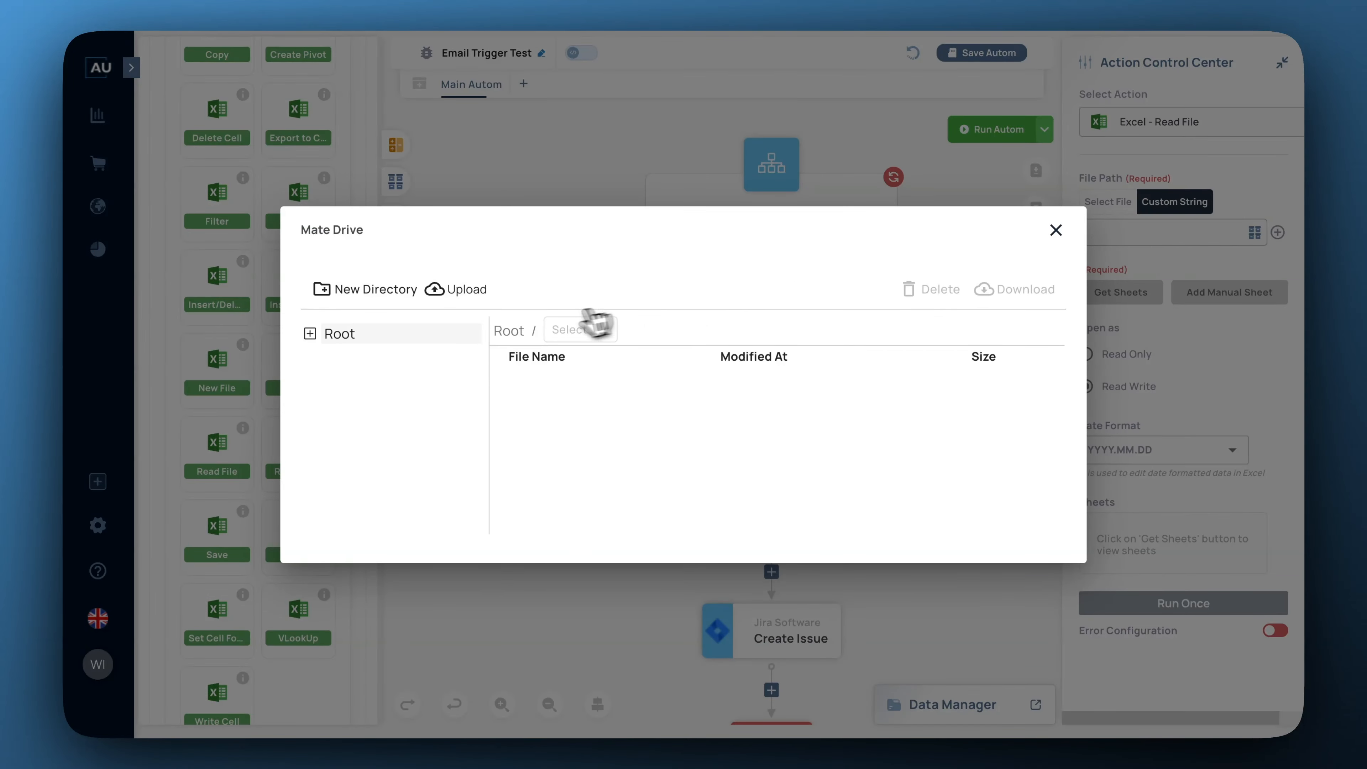
click(312, 334)
click(345, 354)
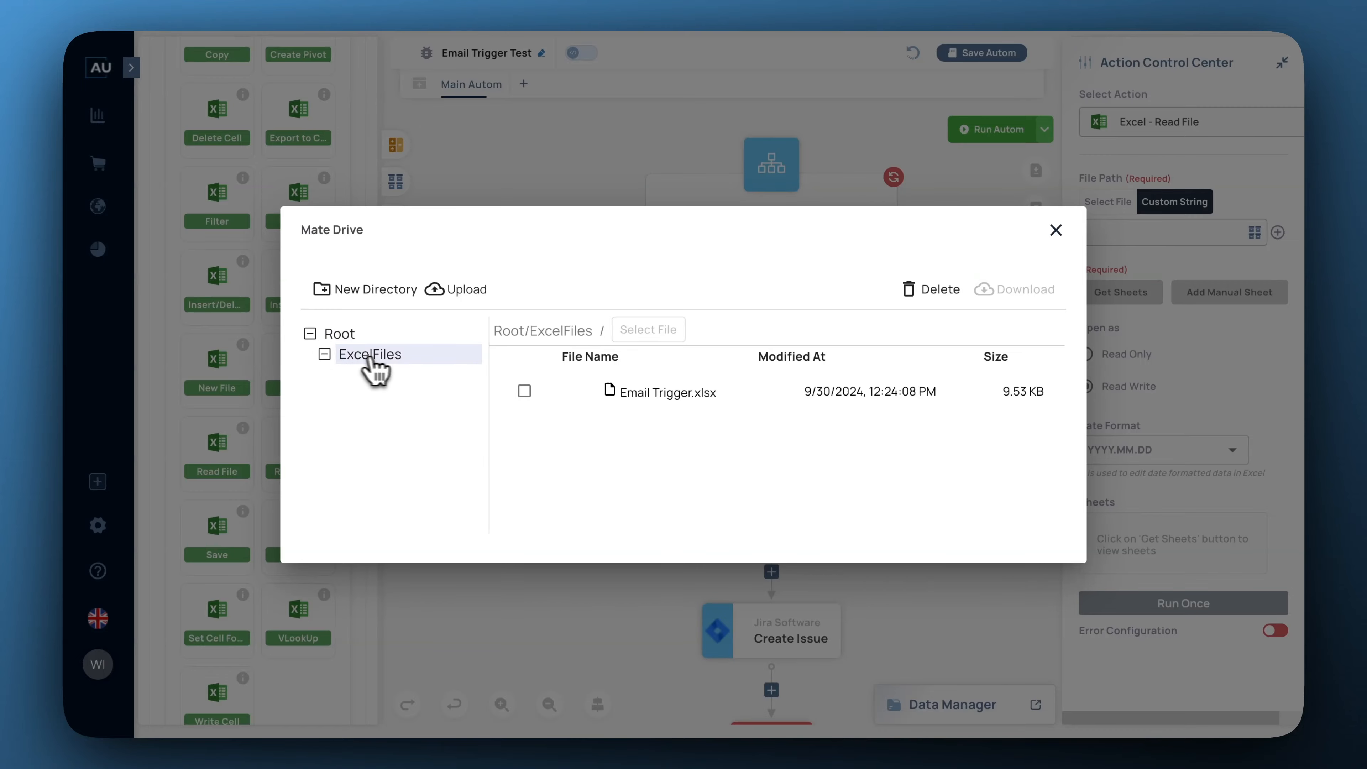
click(646, 398)
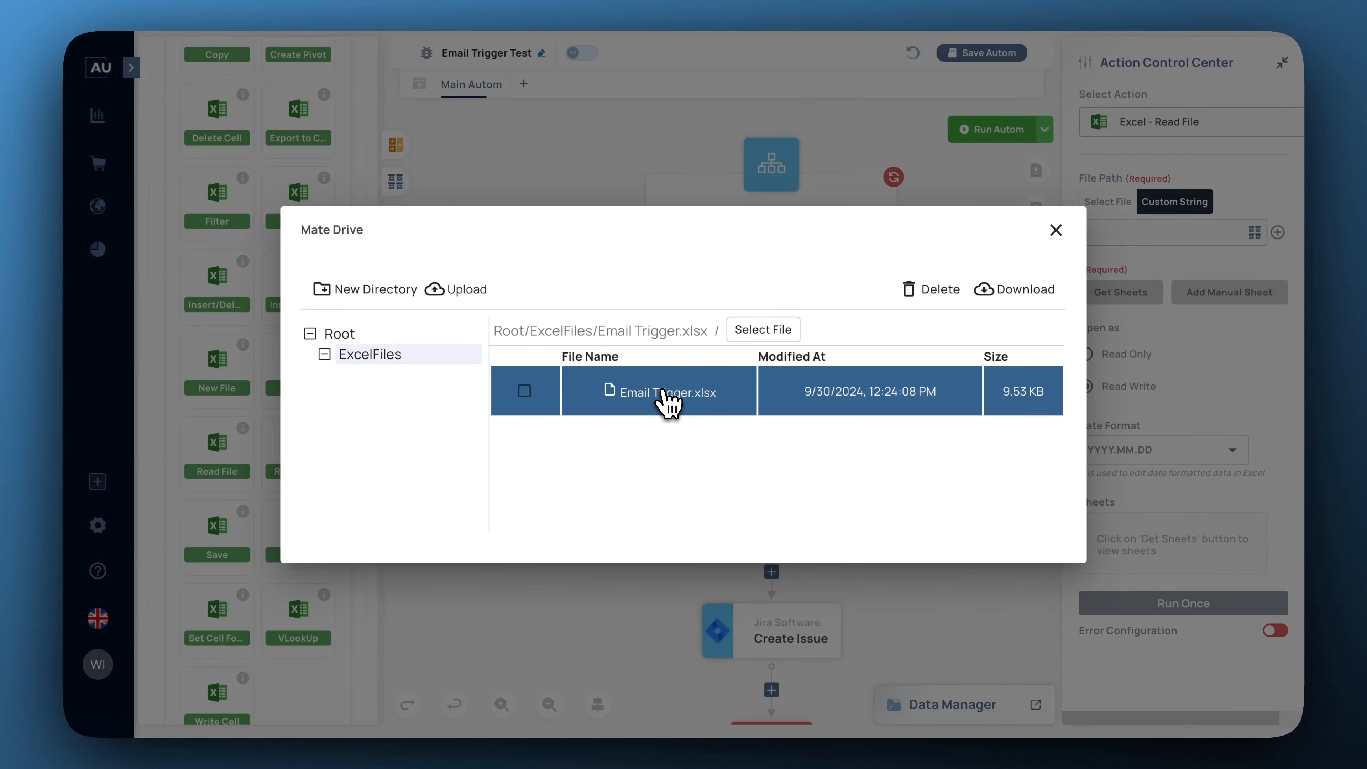
click(788, 335)
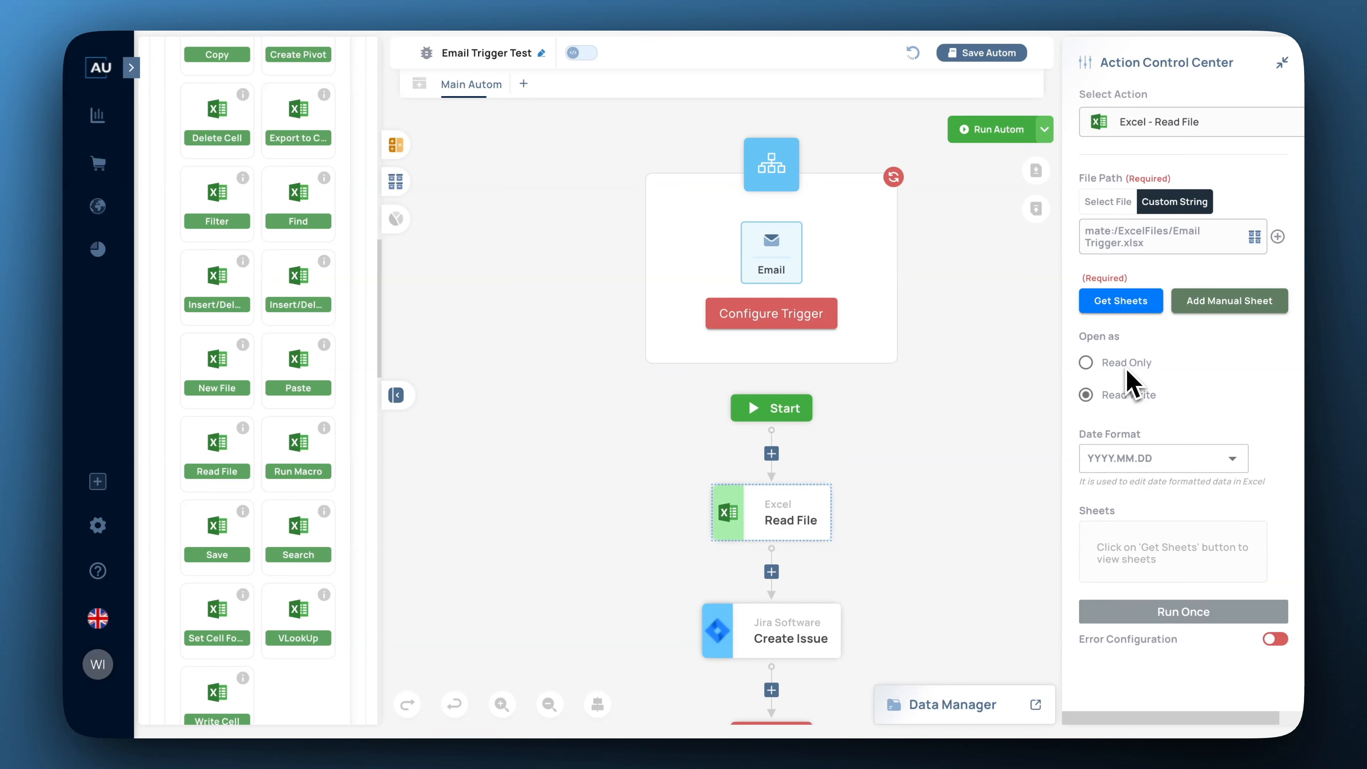
Load the workbook's sheet names and start a new variable for Sheet1.
click(1120, 304)
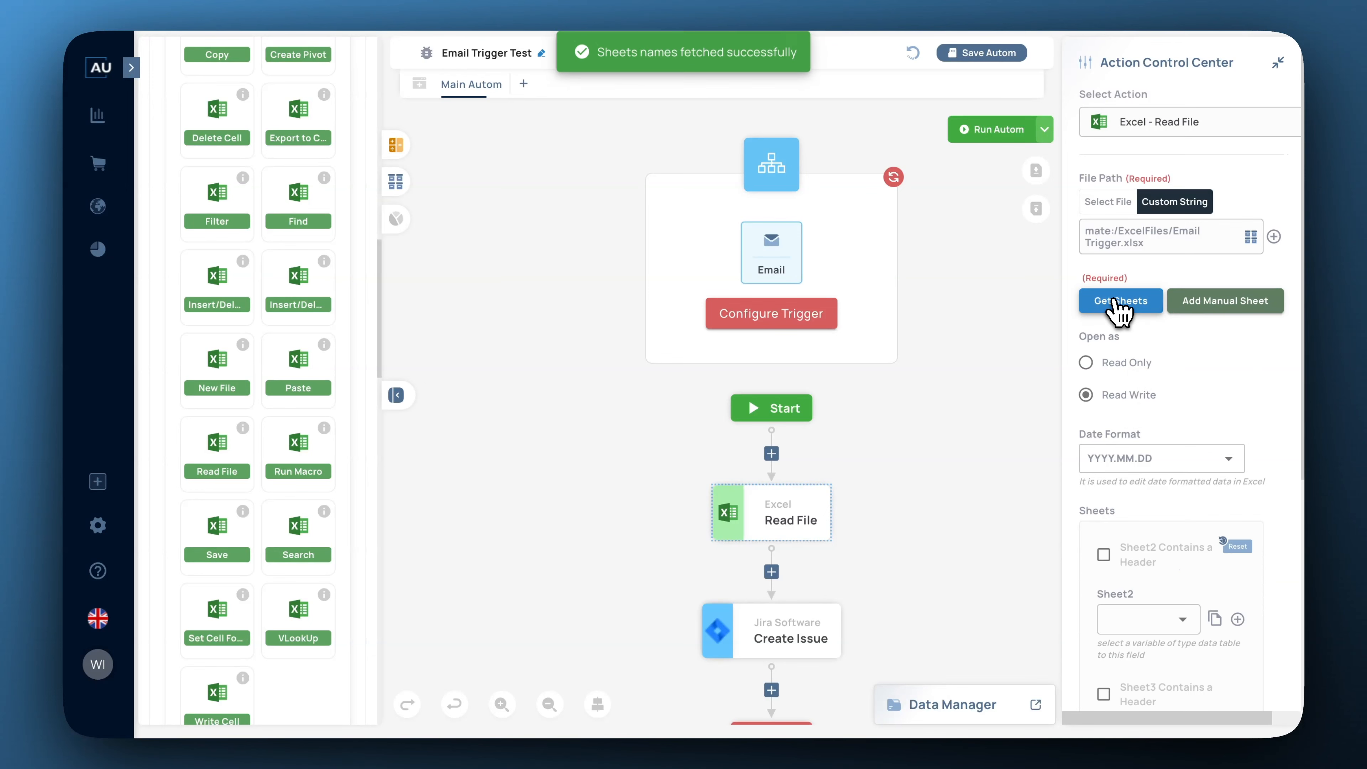
scroll(1144, 425, down, 5)
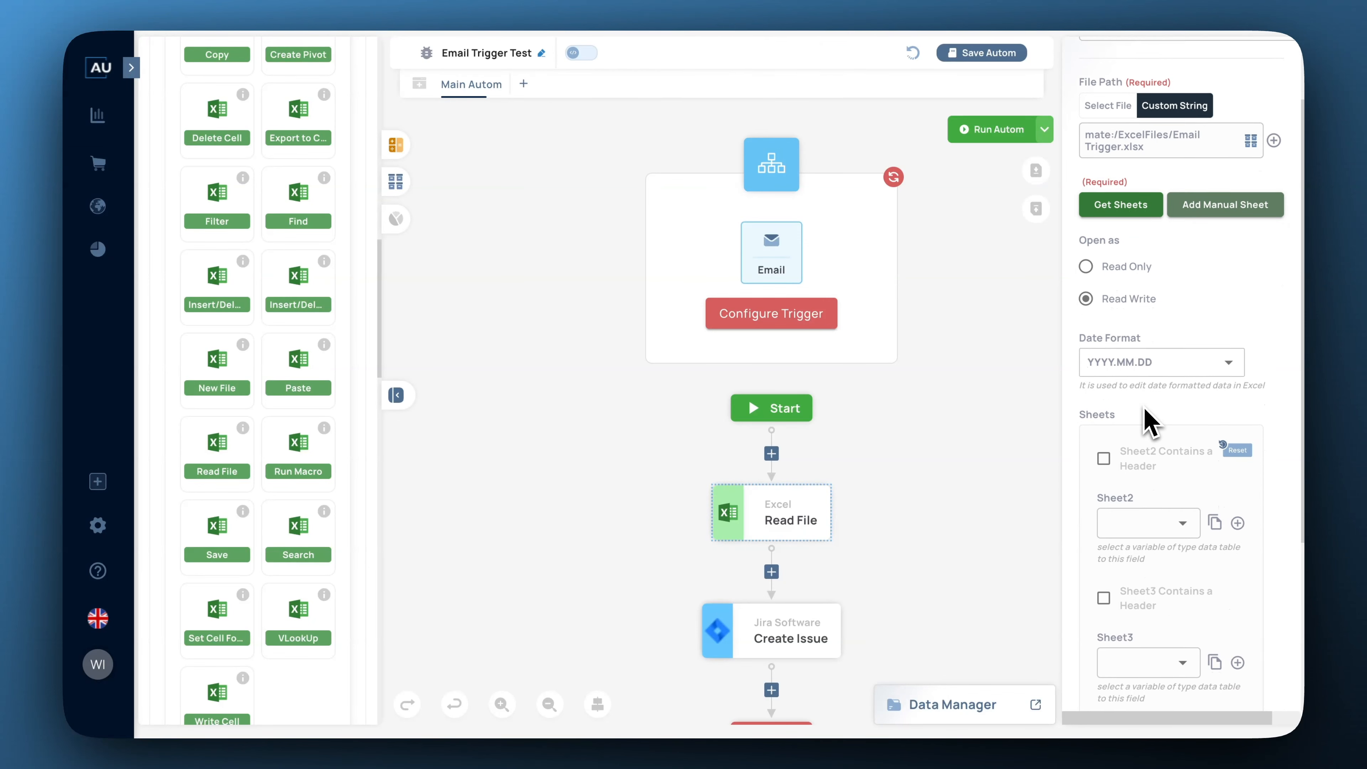
scroll(1144, 425, down, 2)
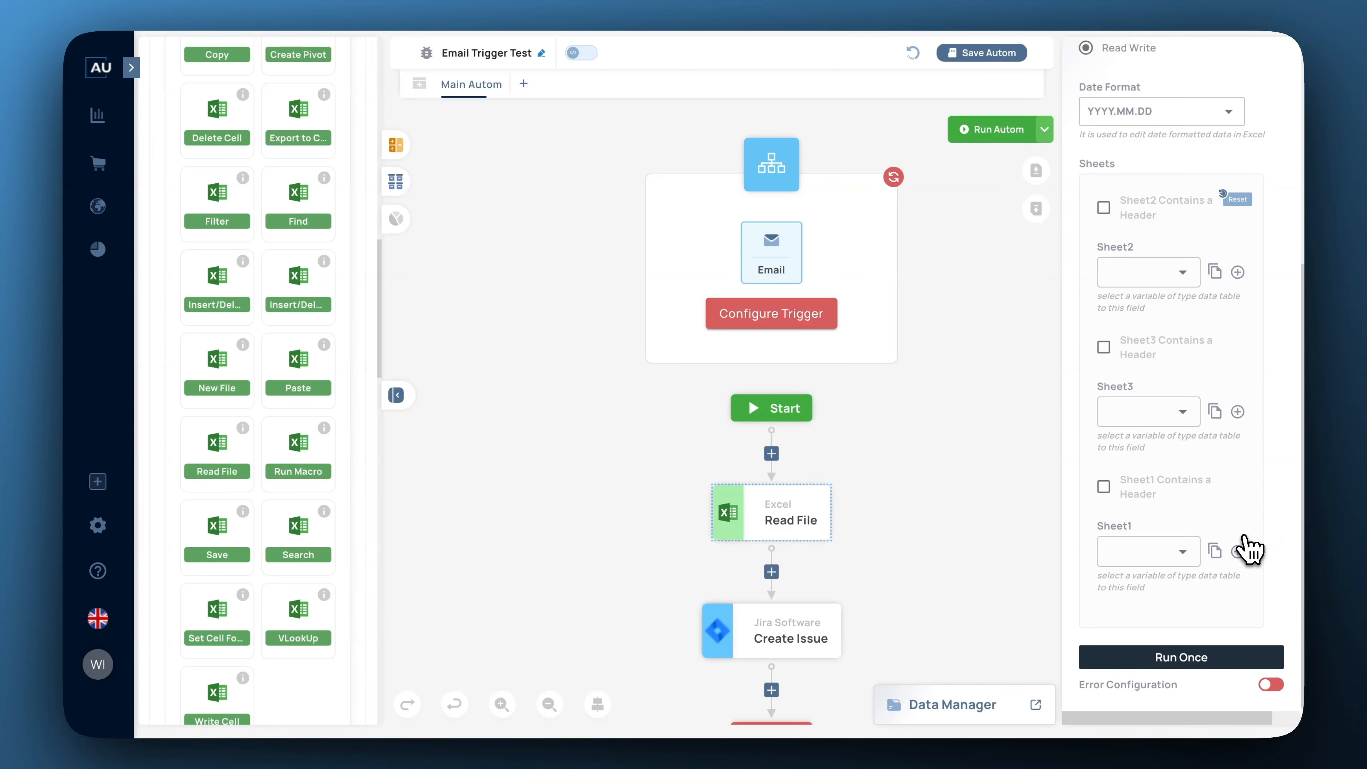
click(1238, 552)
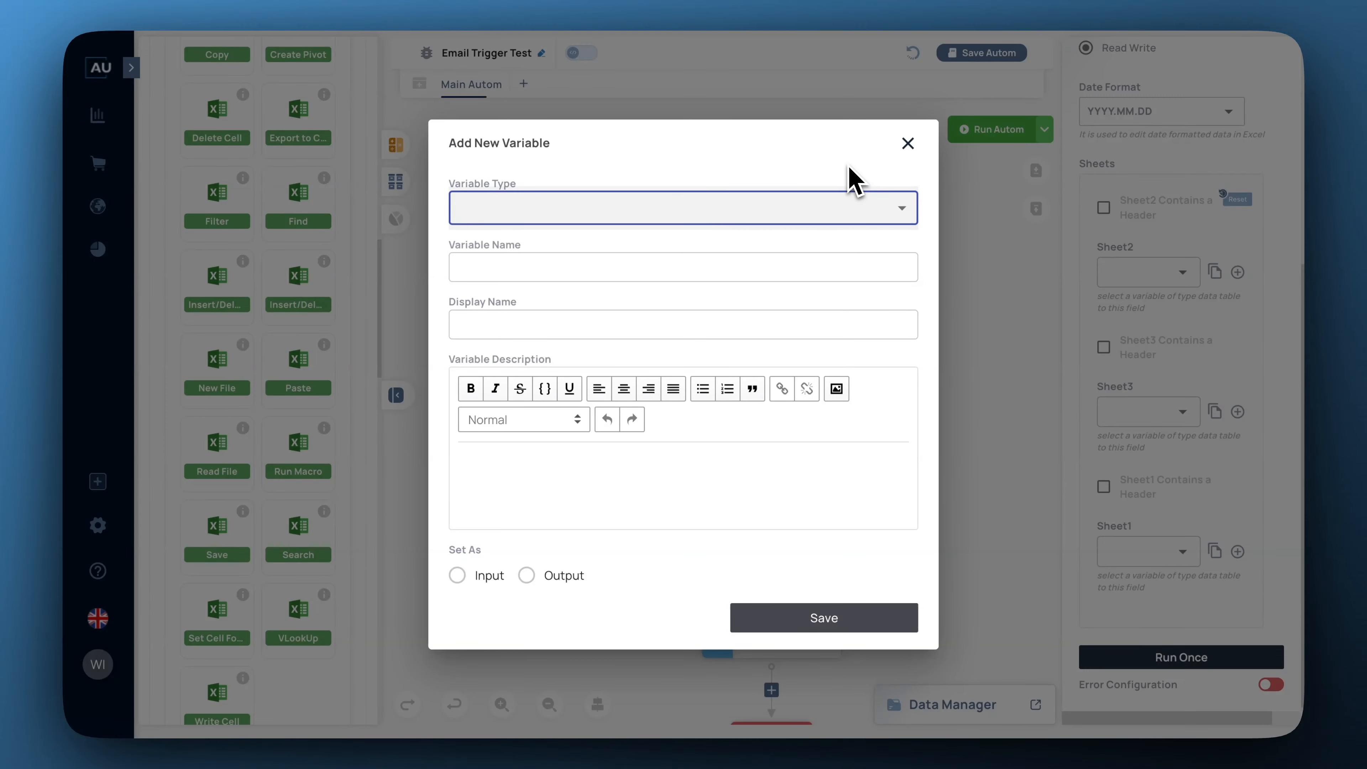
Create a data table variable with name and display name 'datatable' and save it.
click(902, 209)
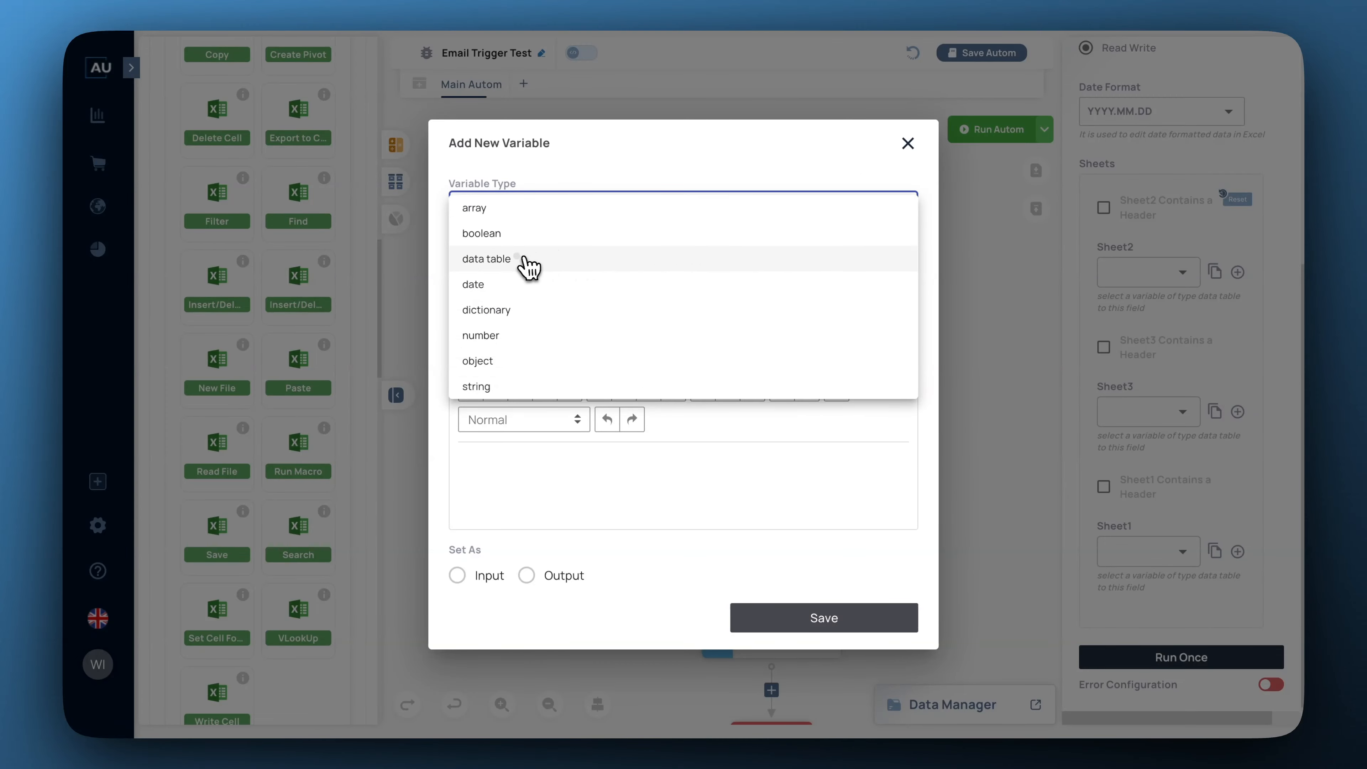
click(529, 267)
click(525, 206)
text(dat)
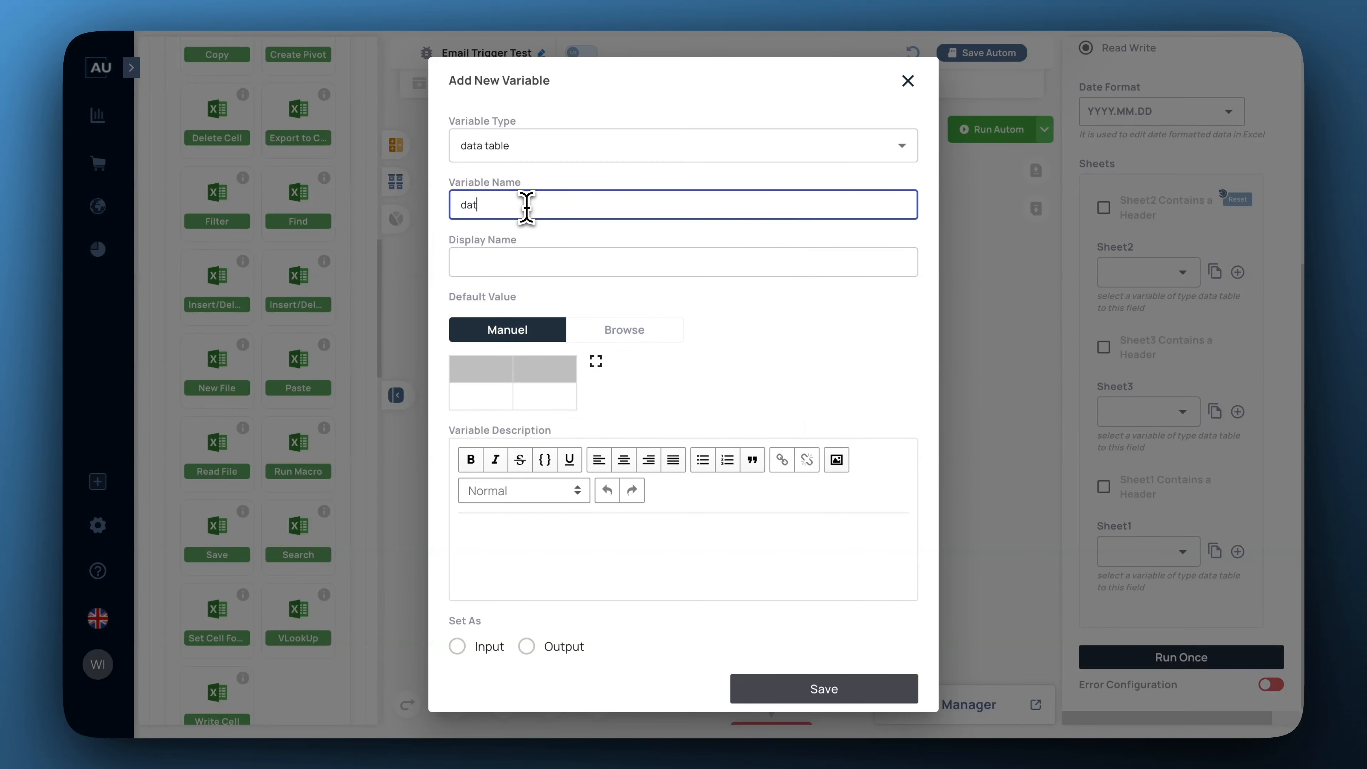
text(atbase)
key(BackSpace)
key(BackSpace)
key(BackSpace)
key(BackSpace)
text(able)
click(761, 269)
text(data)
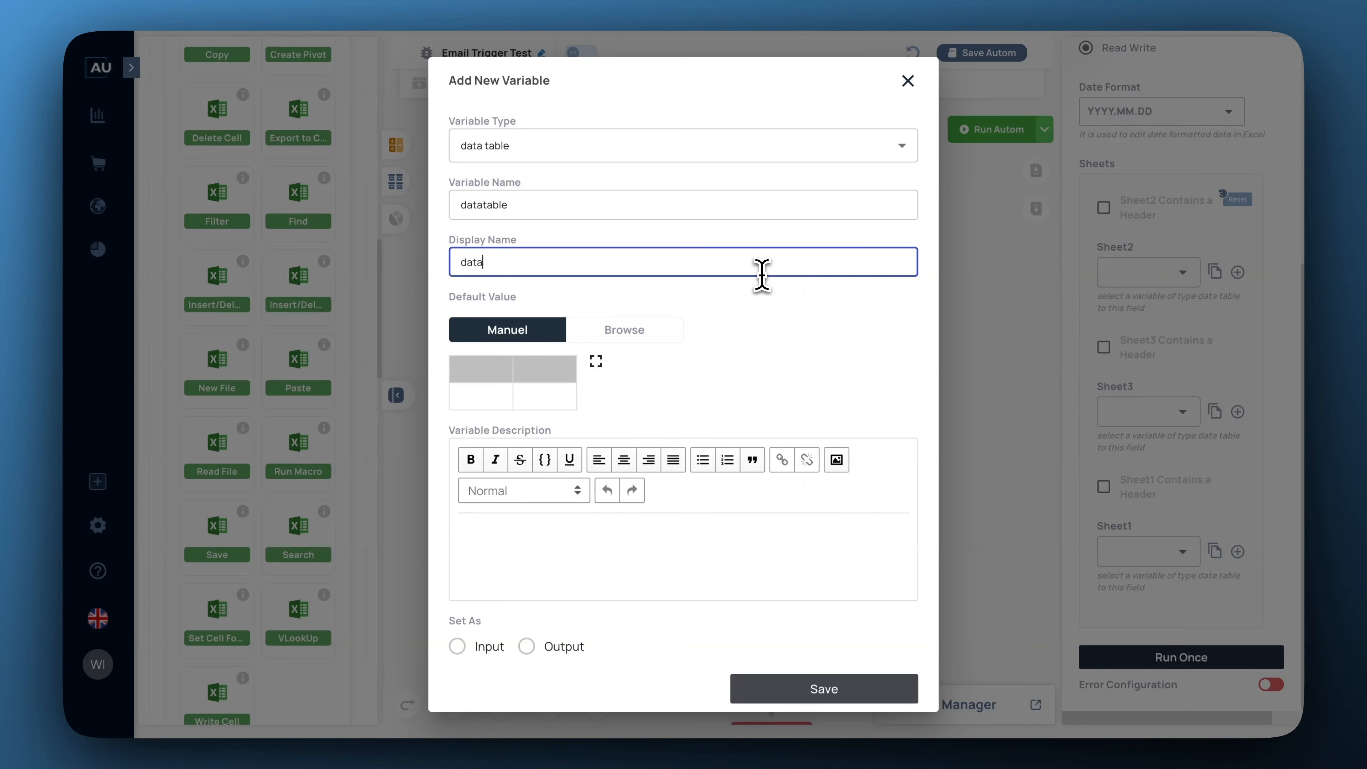
text(table)
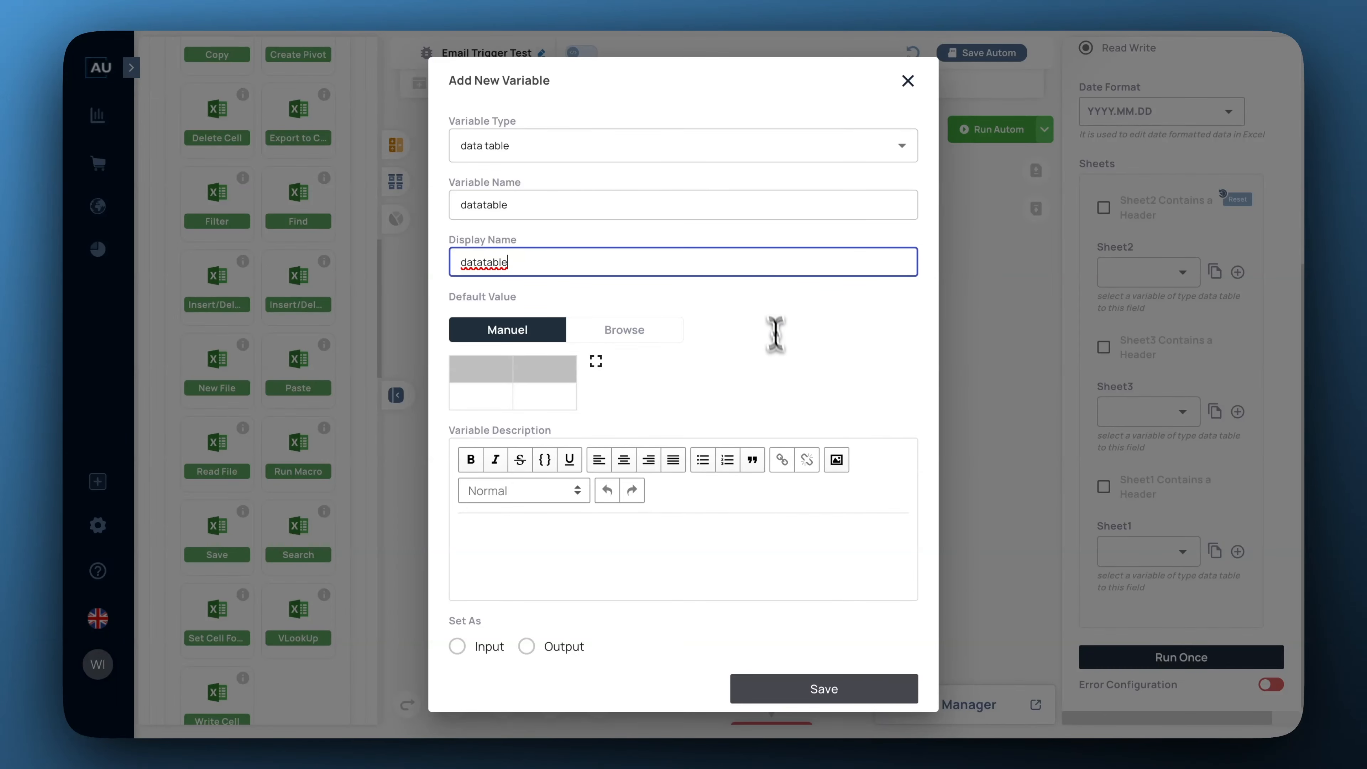
click(867, 684)
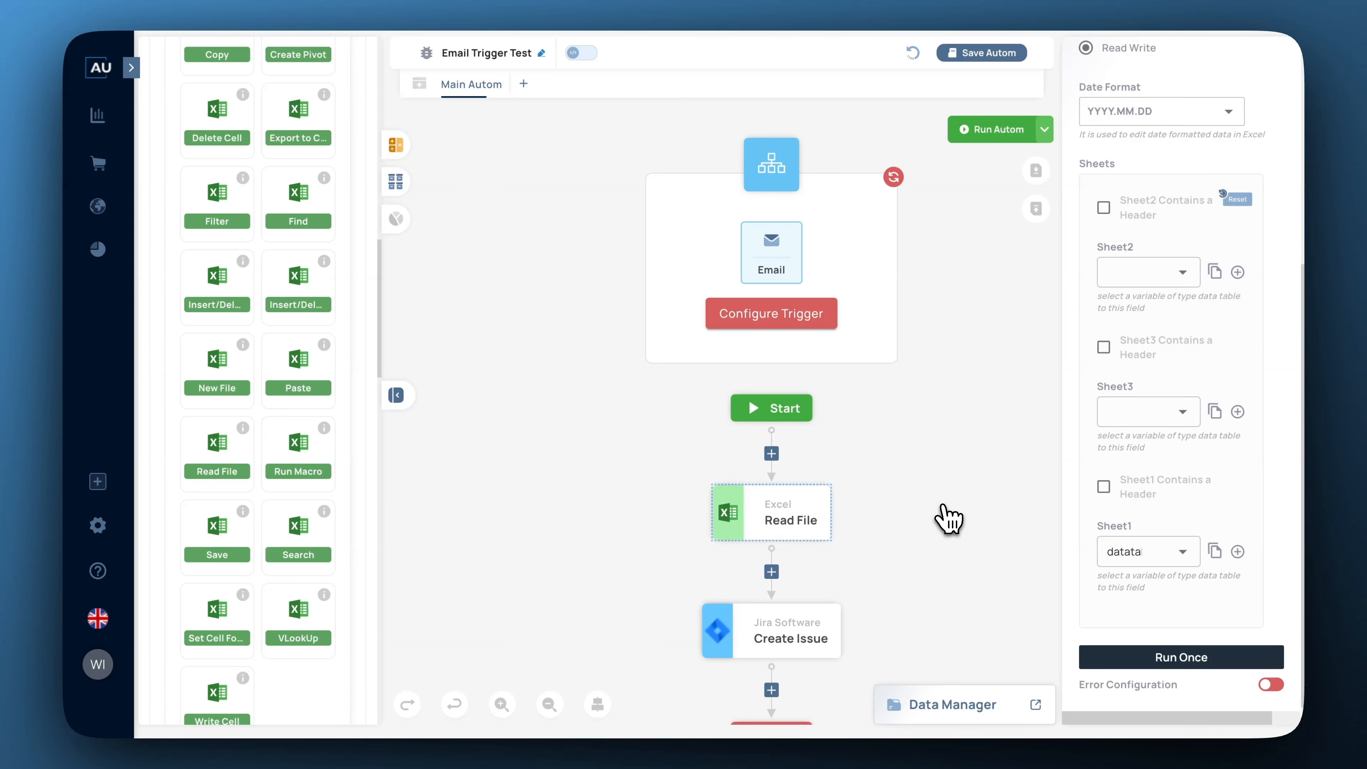
Drag If and Else from Transform > Condition into the flow after Read File.
scroll(945, 517, down, 1)
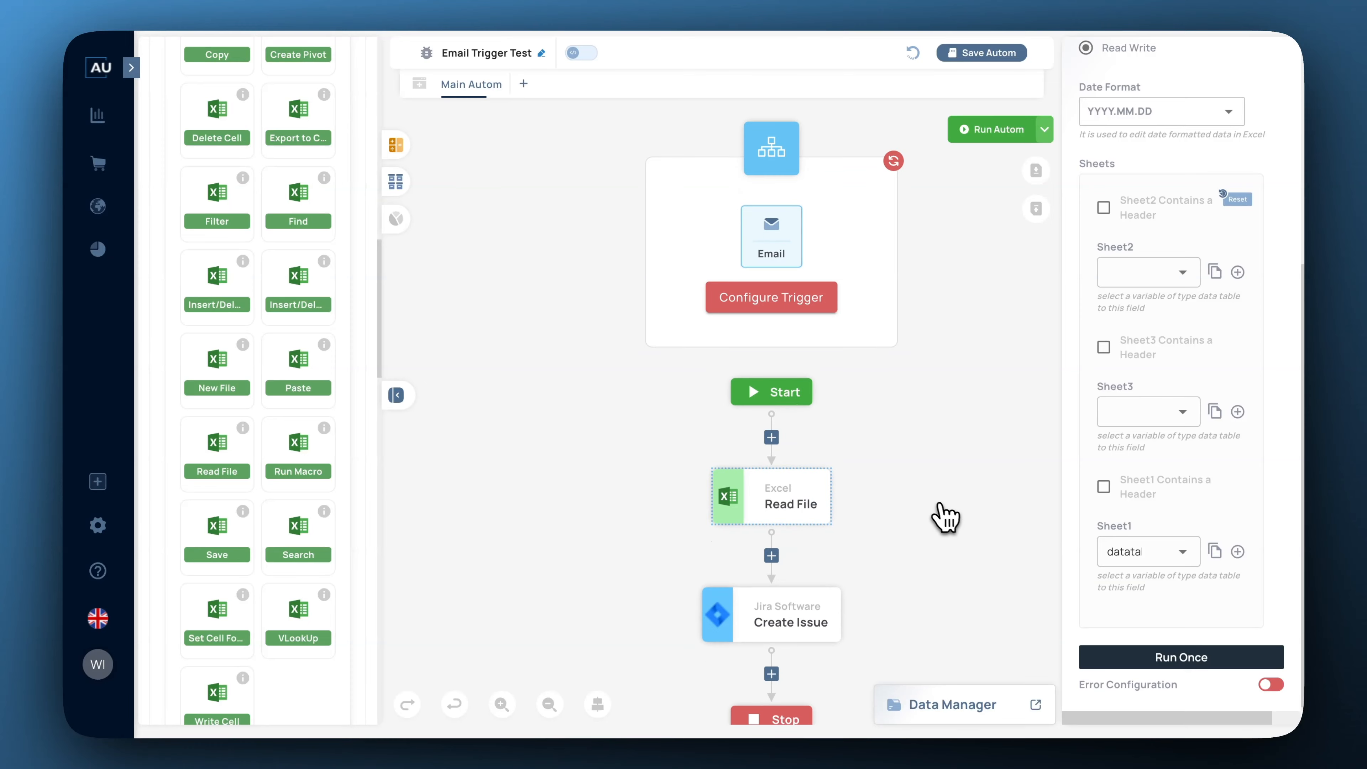
scroll(290, 358, down, 10)
scroll(290, 360, down, 9)
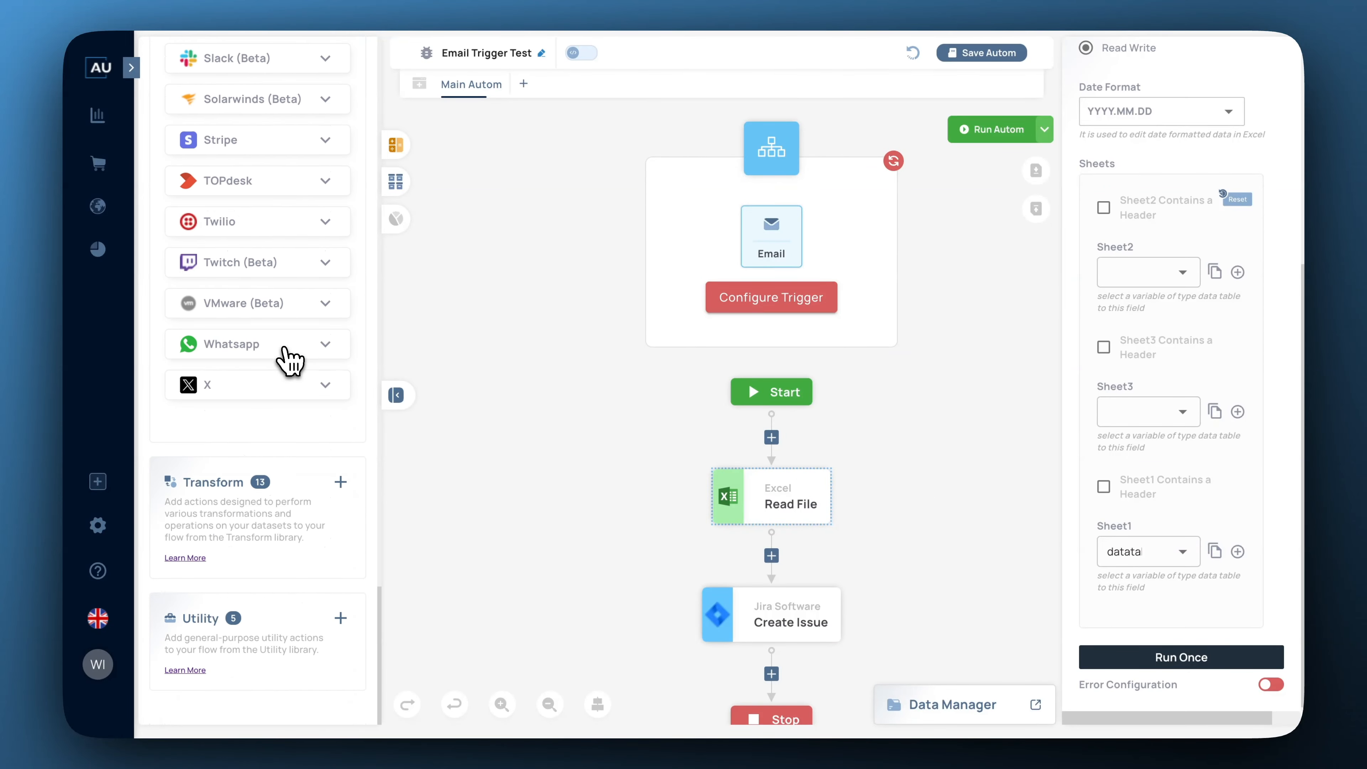
click(339, 481)
scroll(294, 517, down, 5)
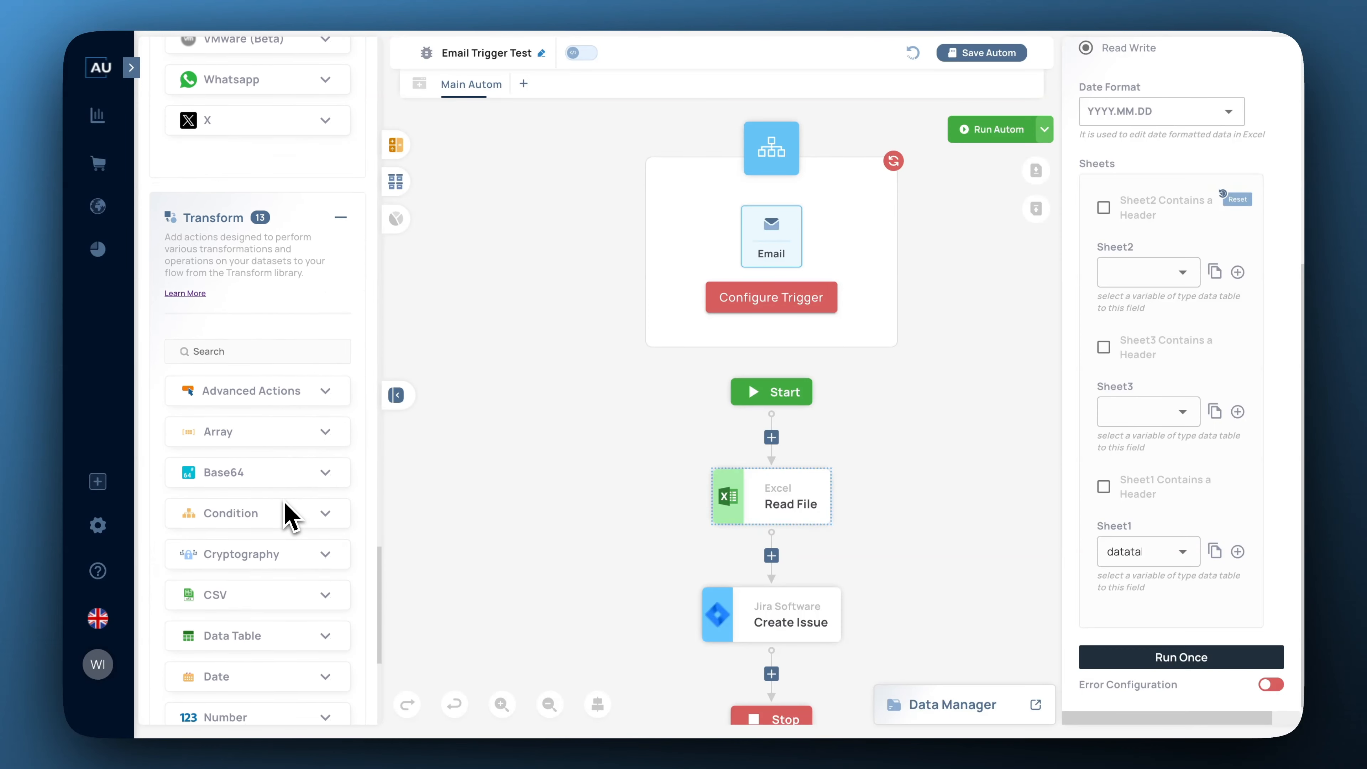
click(326, 448)
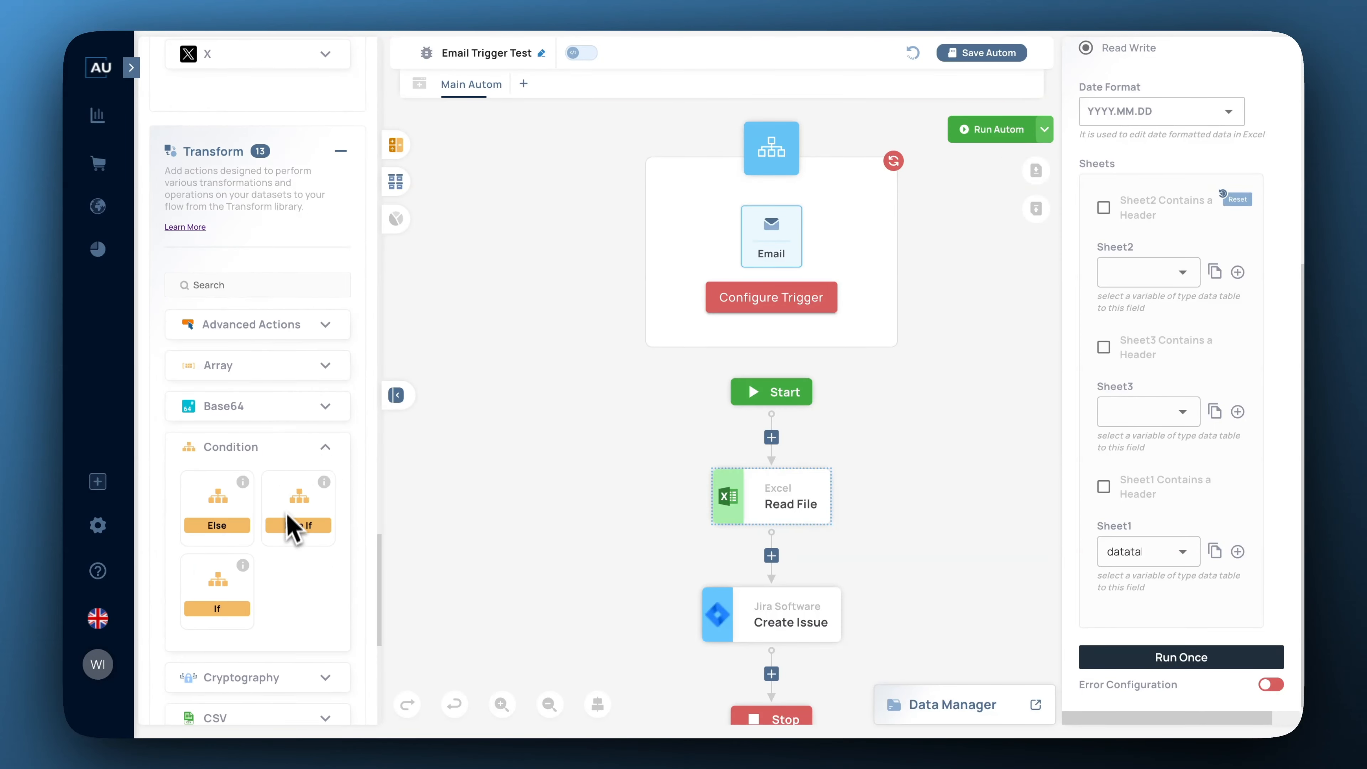
drag(218, 586, 772, 563)
drag(229, 526, 699, 698)
click(597, 704)
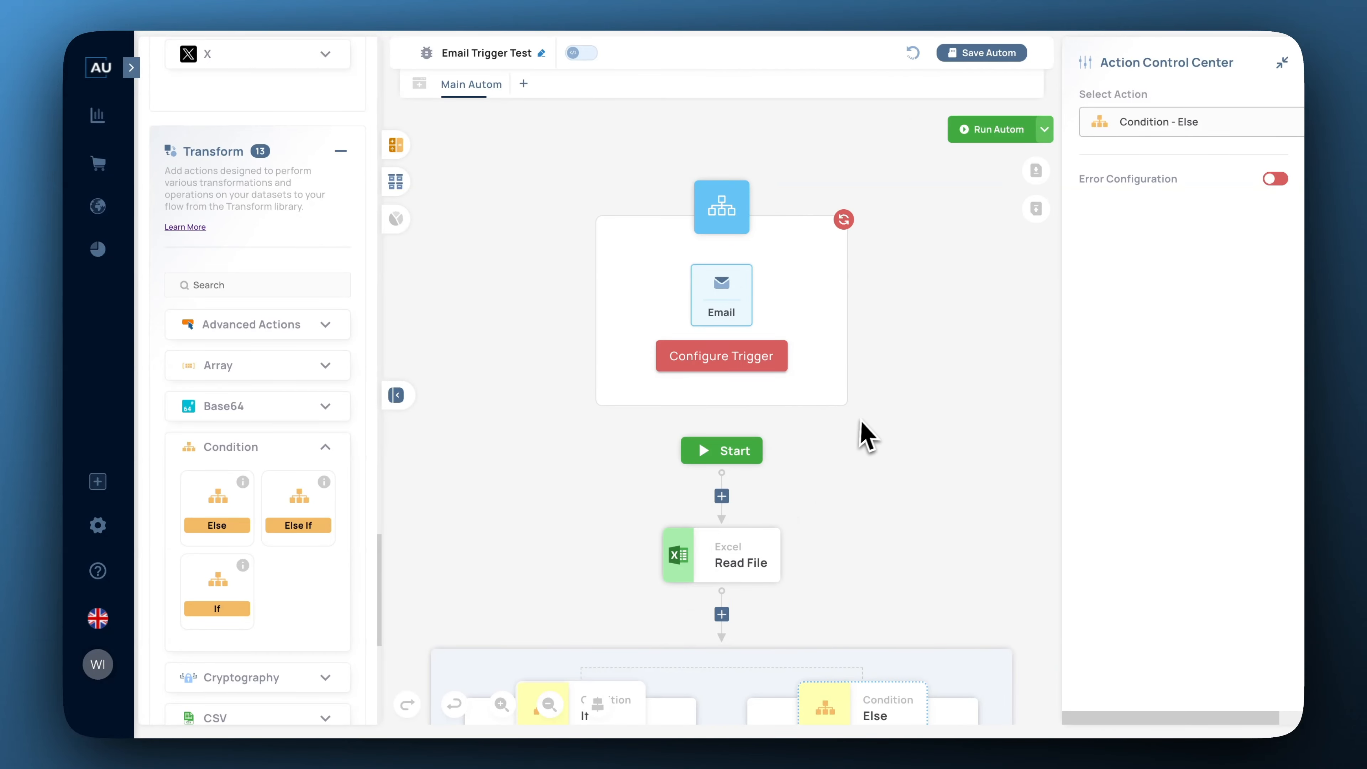
scroll(872, 428, down, 6)
scroll(875, 431, down, 1)
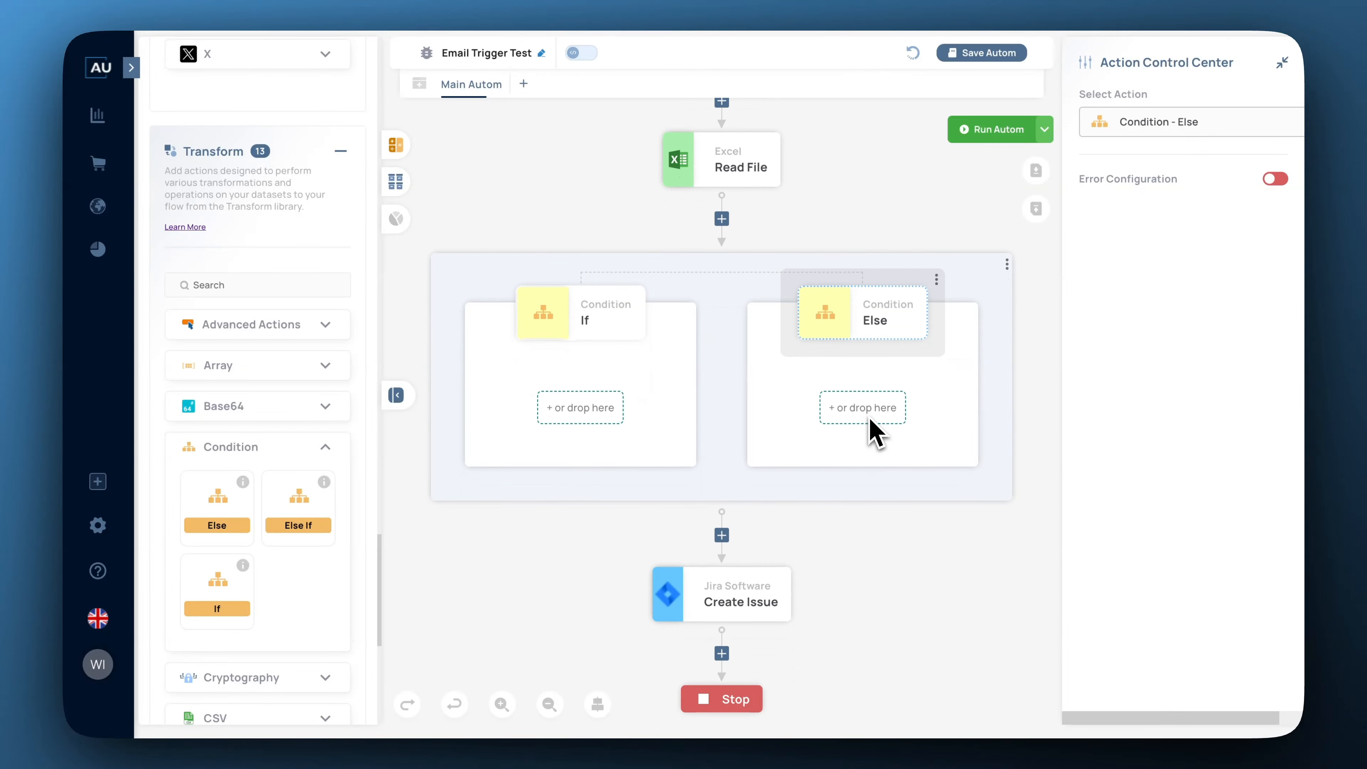
click(578, 312)
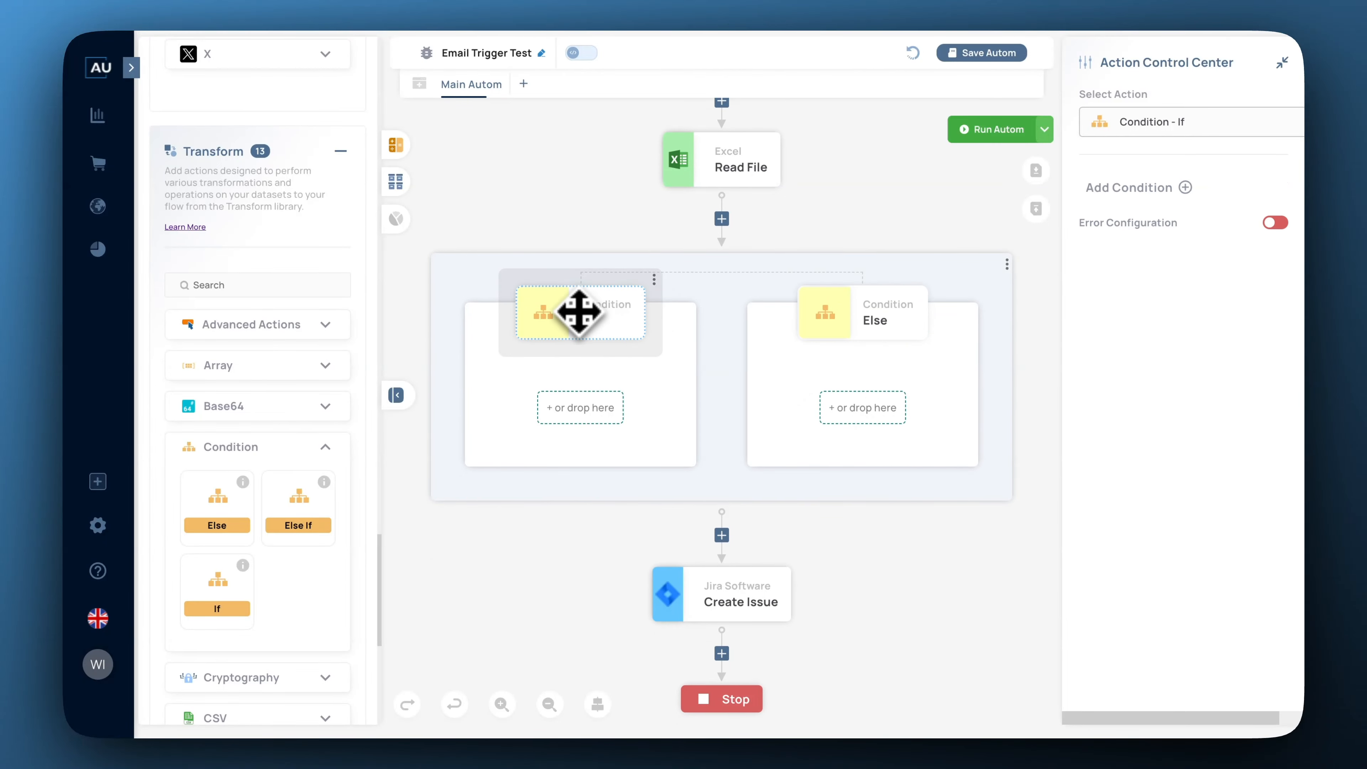
Add a Length condition on the If branch with responseemail as source, without index.
click(1185, 188)
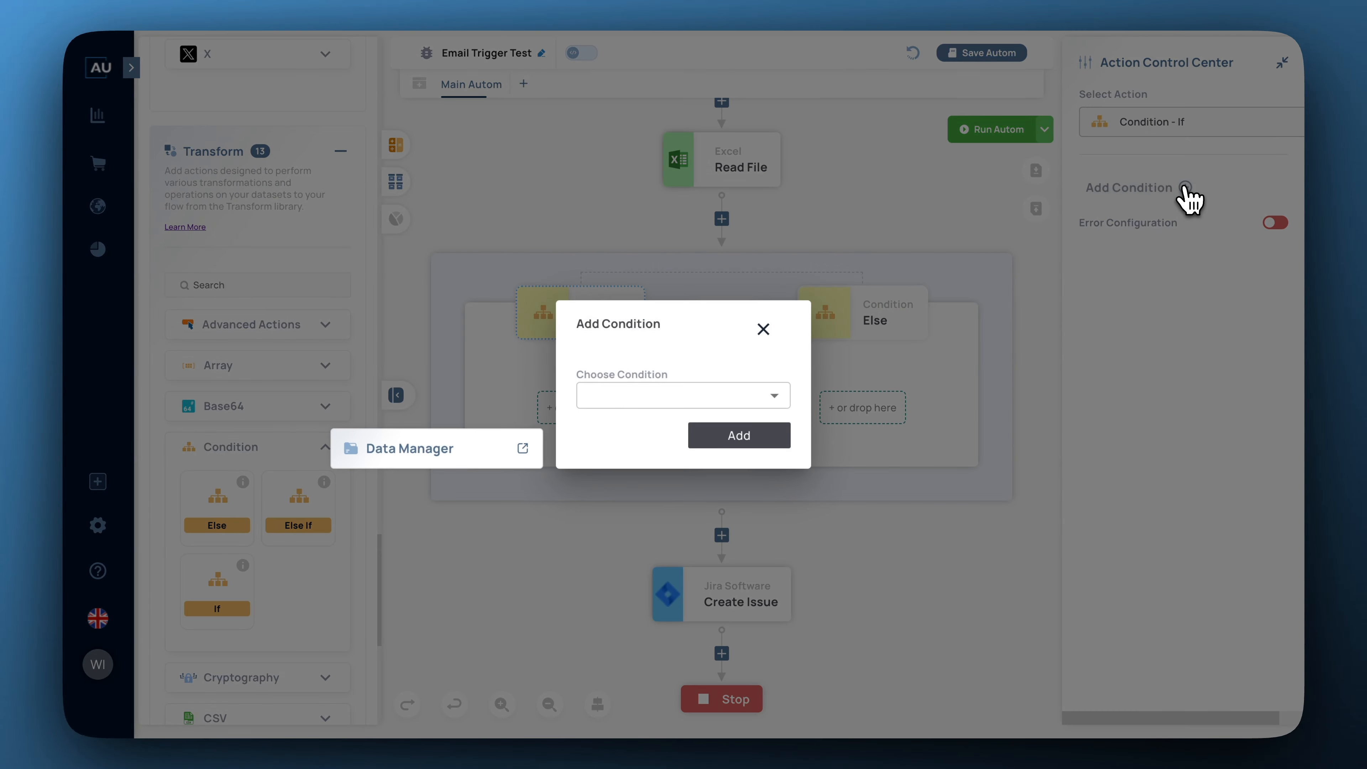
click(775, 395)
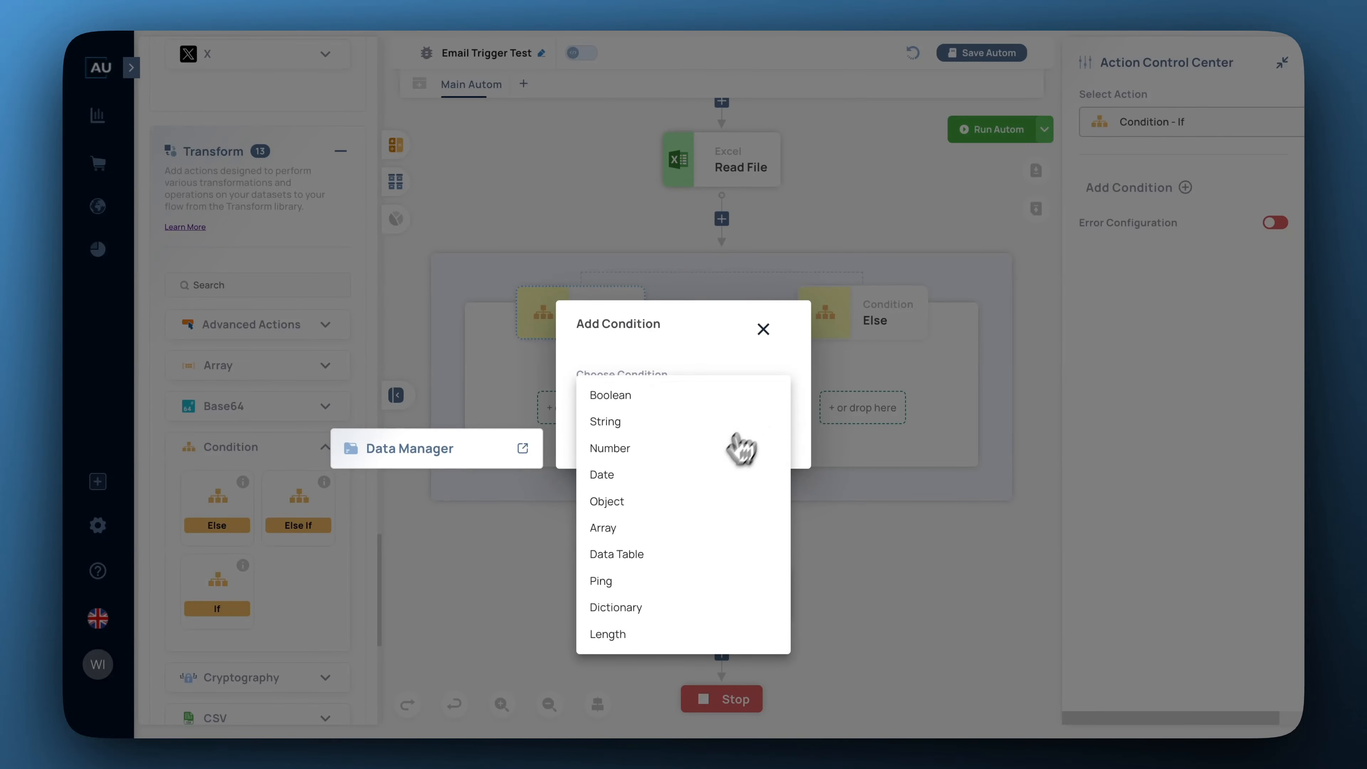
click(607, 634)
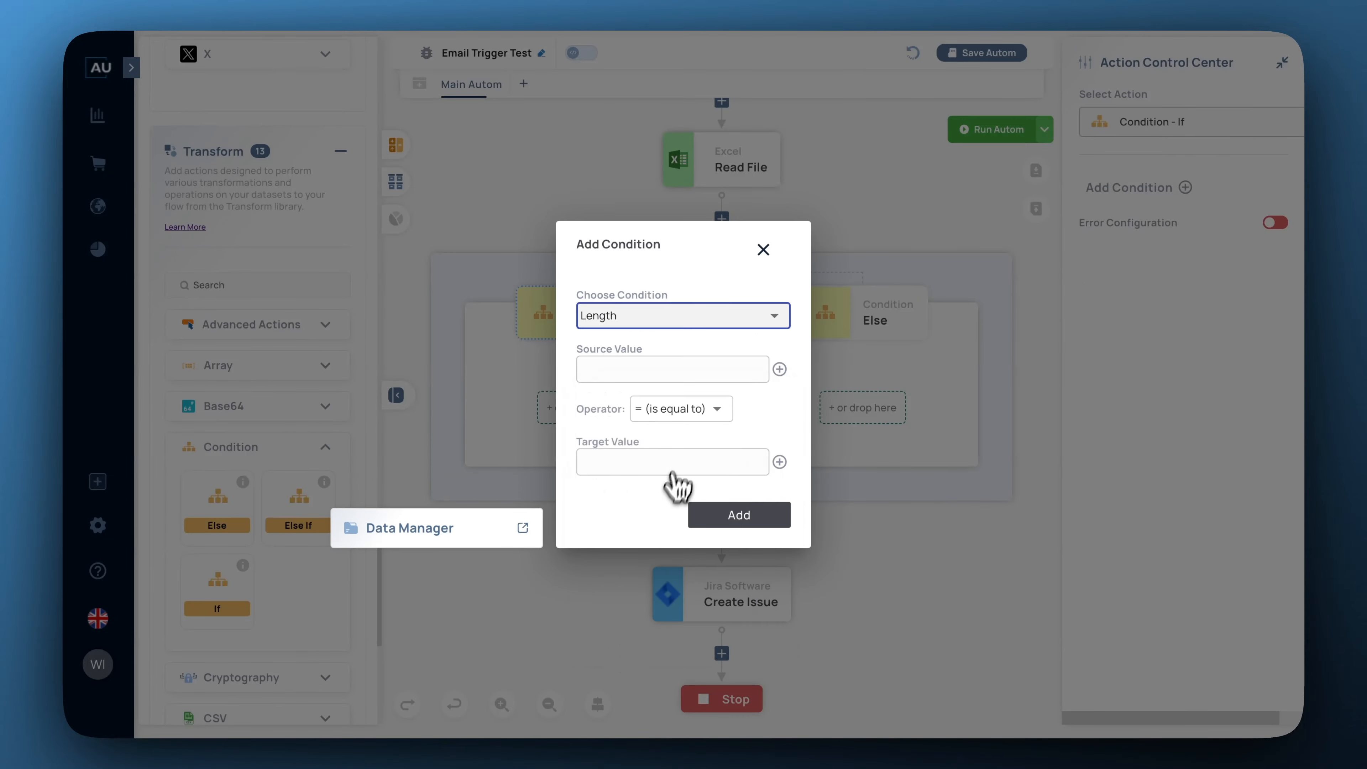
click(769, 406)
click(779, 370)
click(772, 356)
click(673, 461)
click(718, 407)
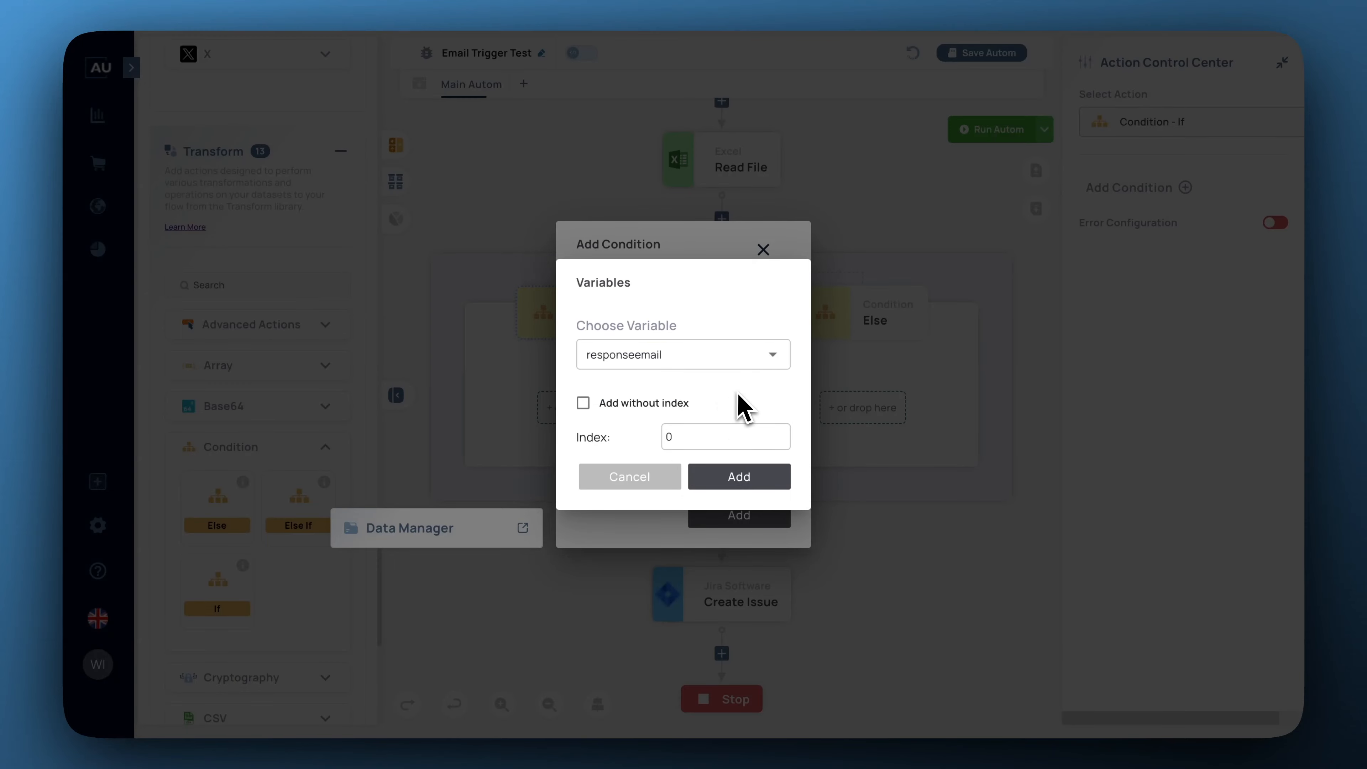
click(646, 405)
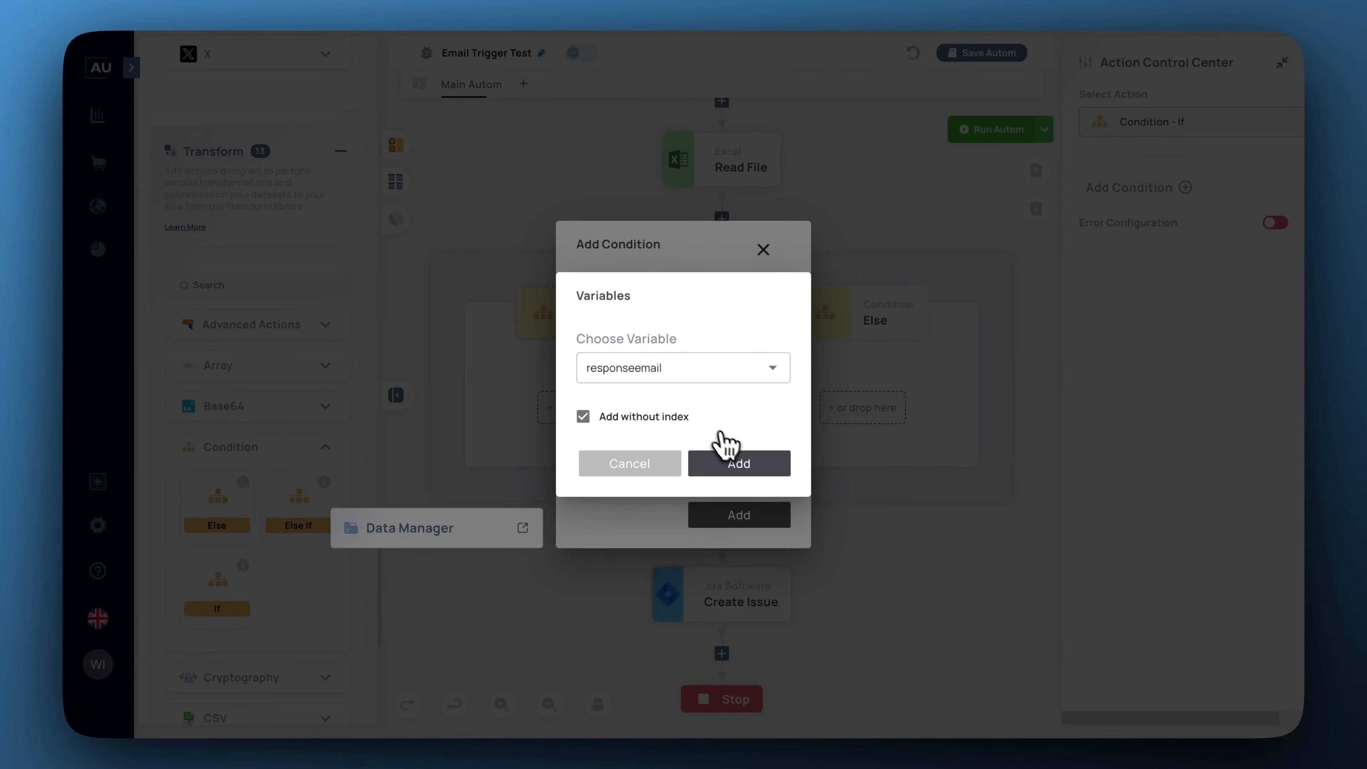
click(742, 466)
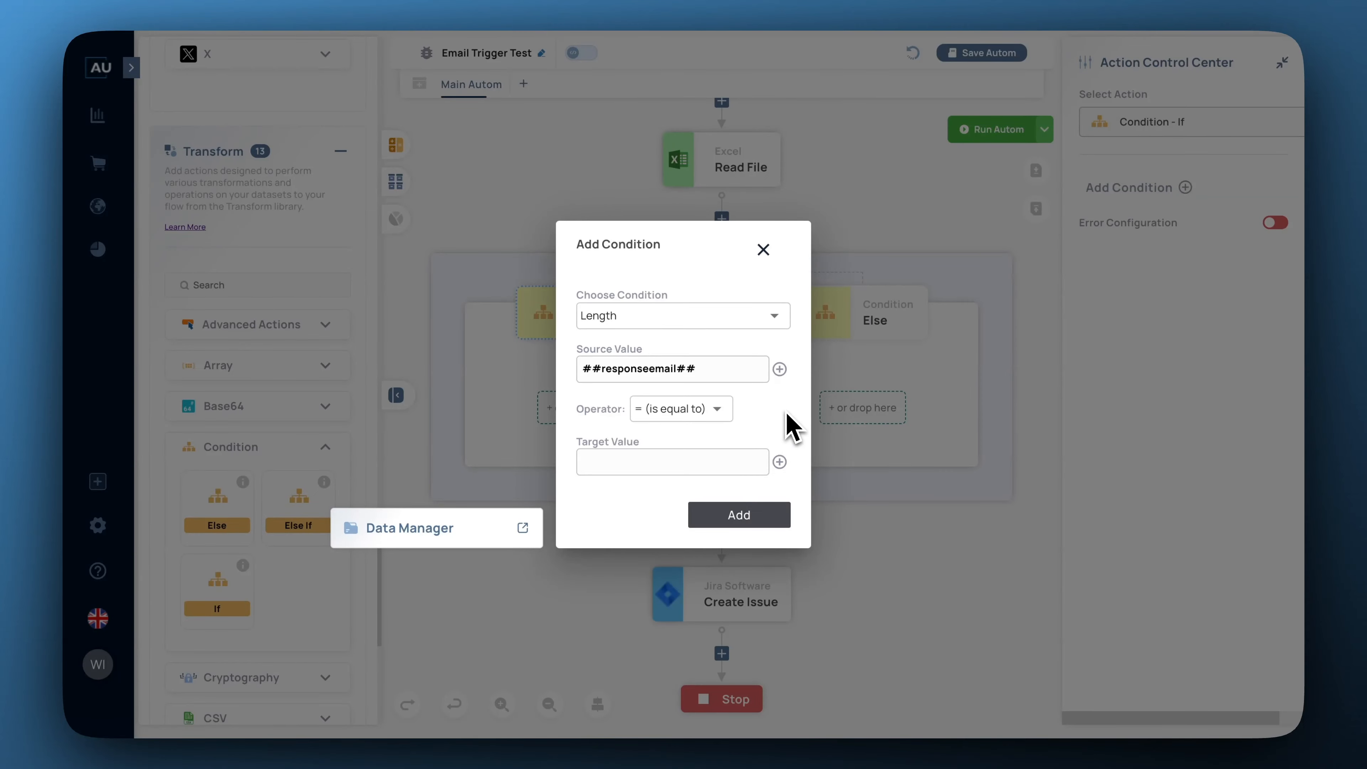
Set the operator to greater than with target value 0 and add the condition.
click(719, 409)
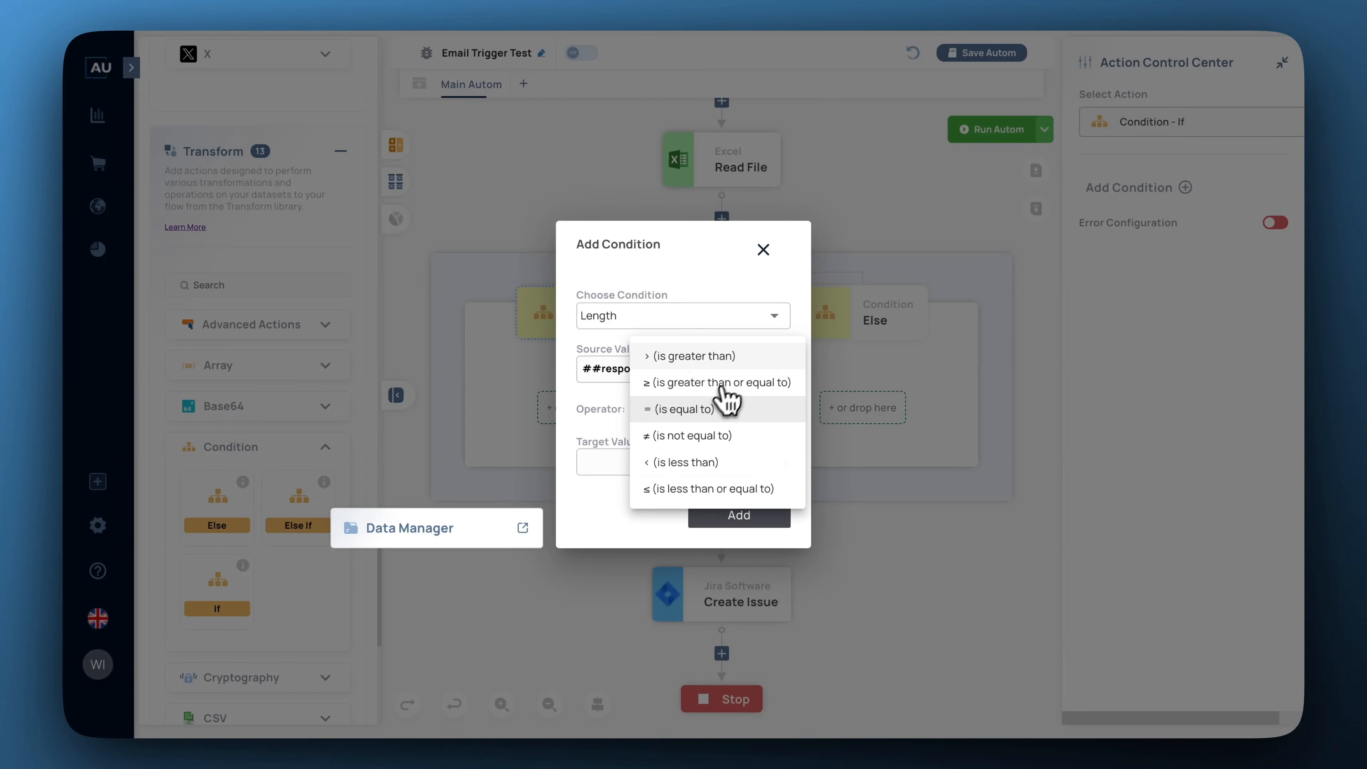
click(733, 359)
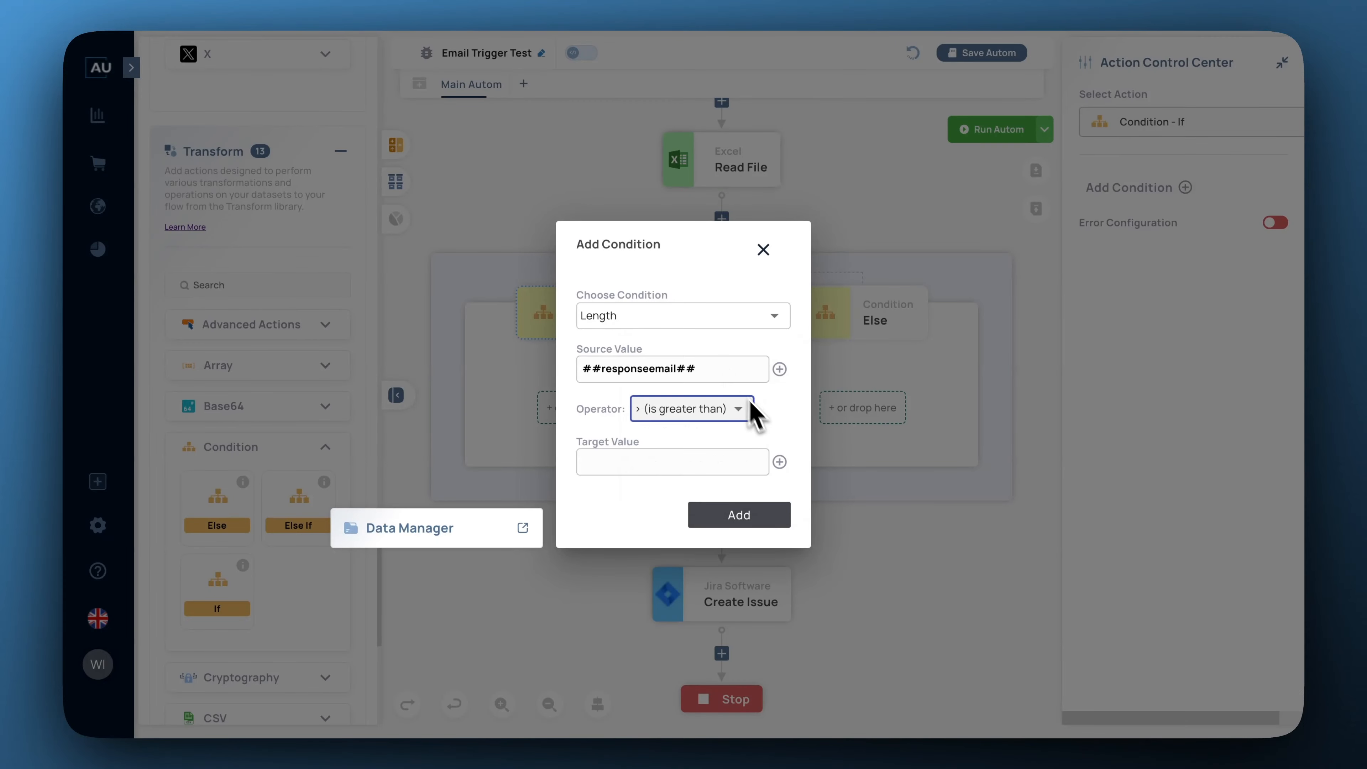
click(724, 460)
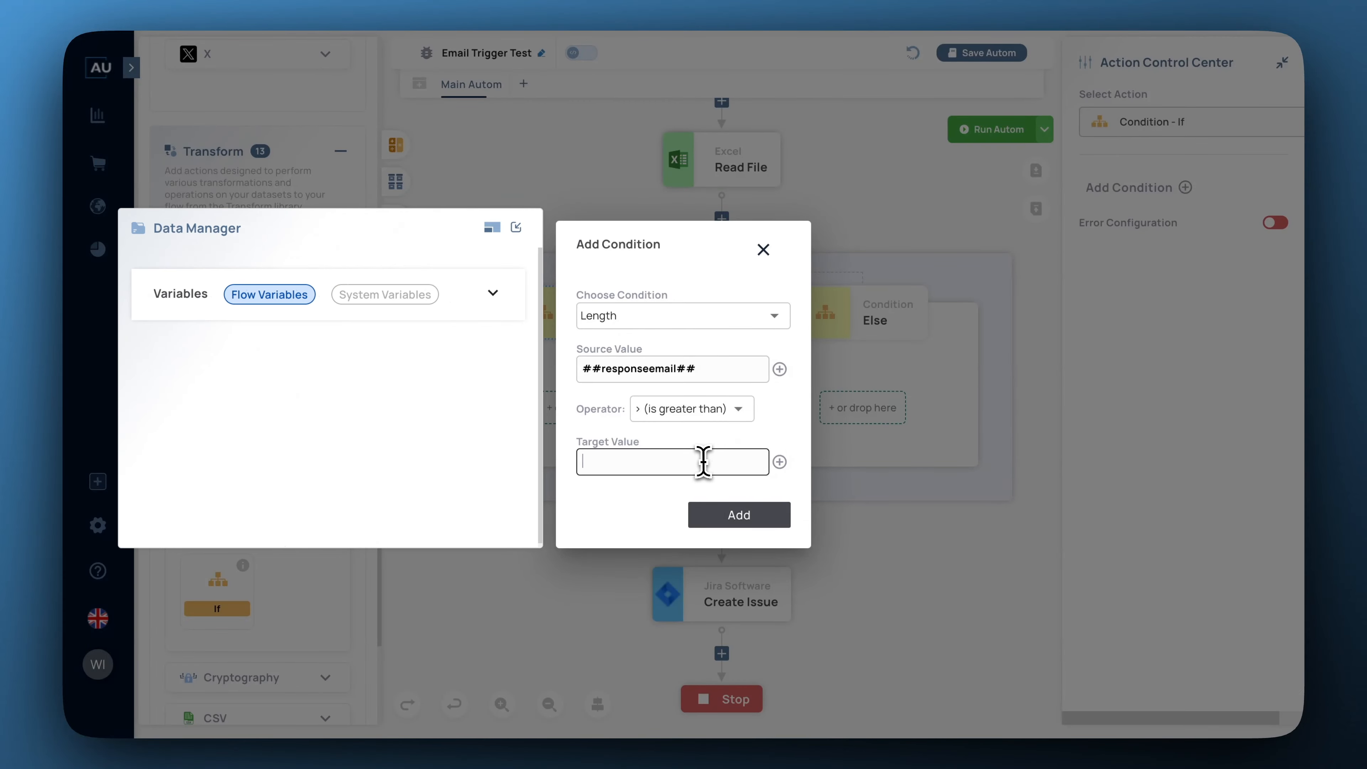
text(0)
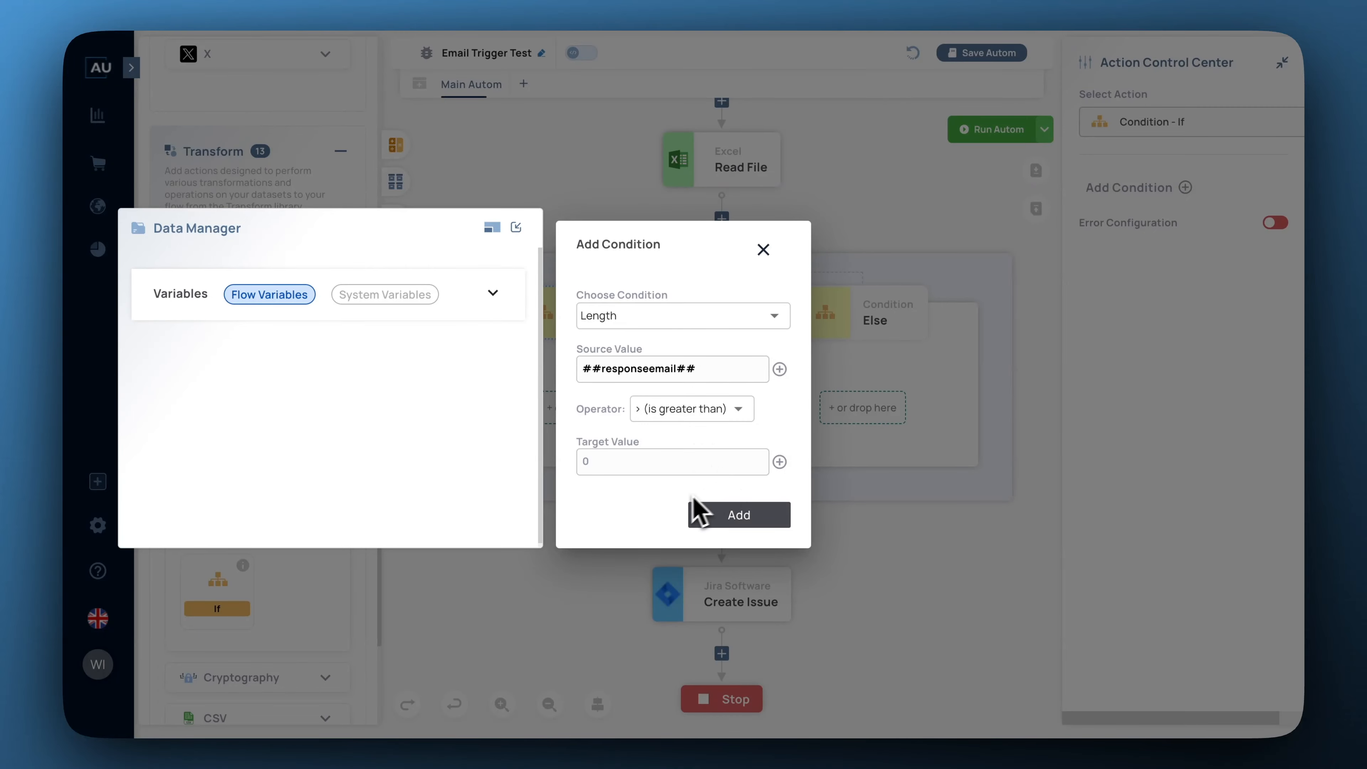
click(739, 521)
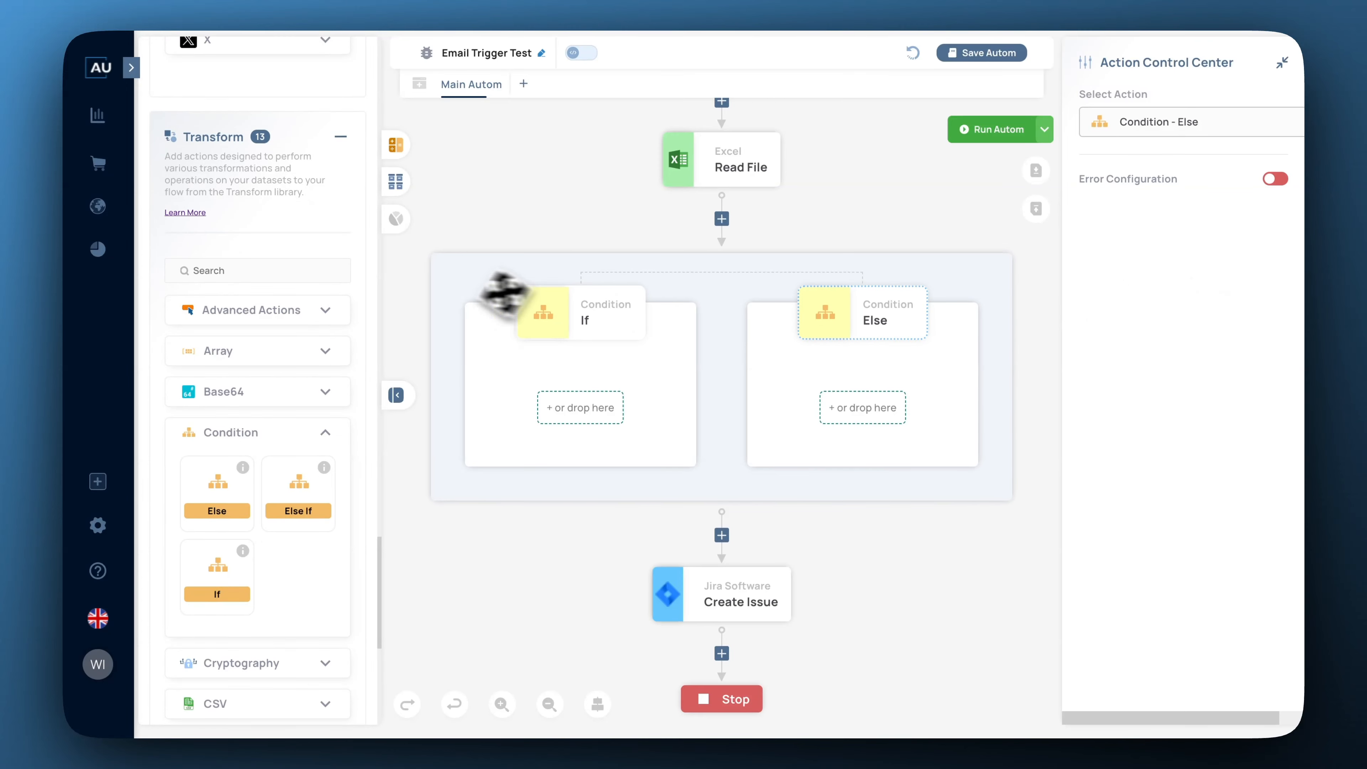
Drag the Assign action from the String library into the Else branch.
scroll(246, 350, down, 1)
scroll(238, 391, down, 8)
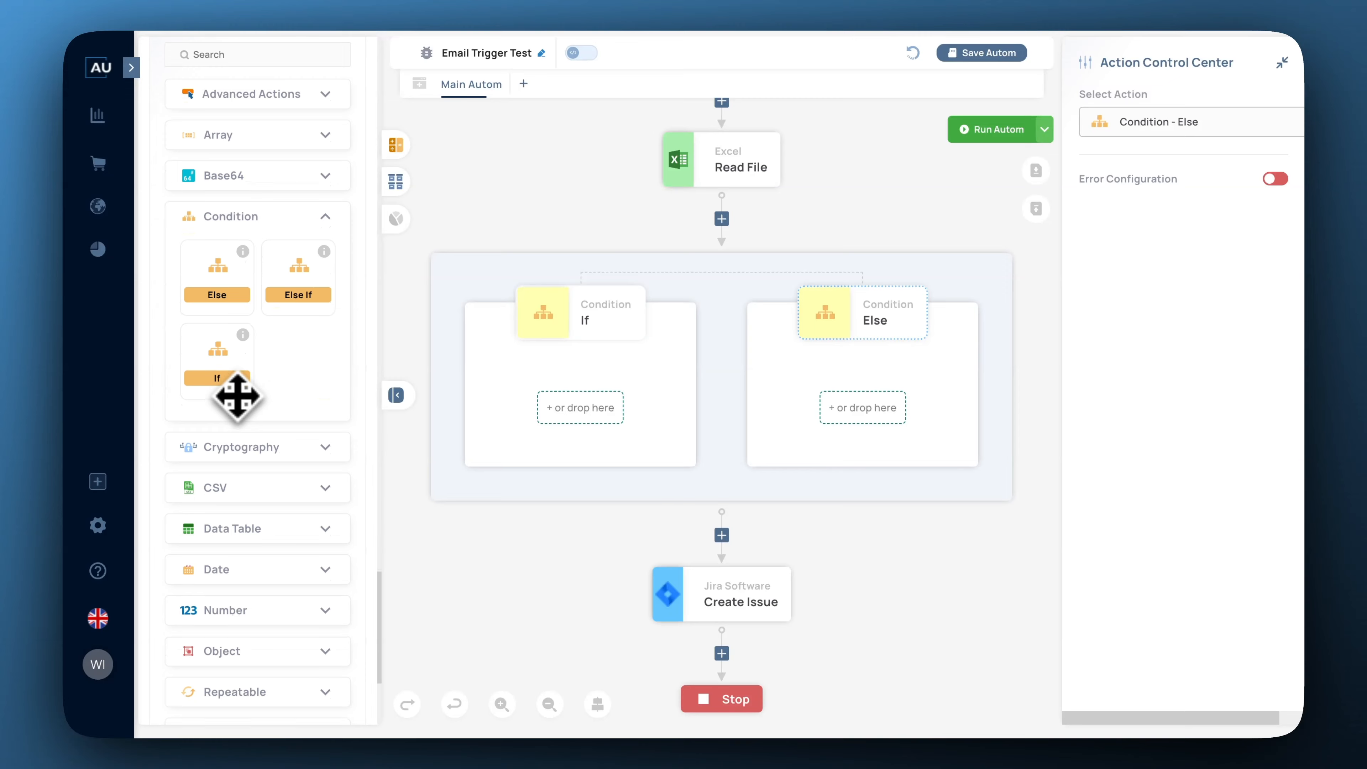
click(313, 540)
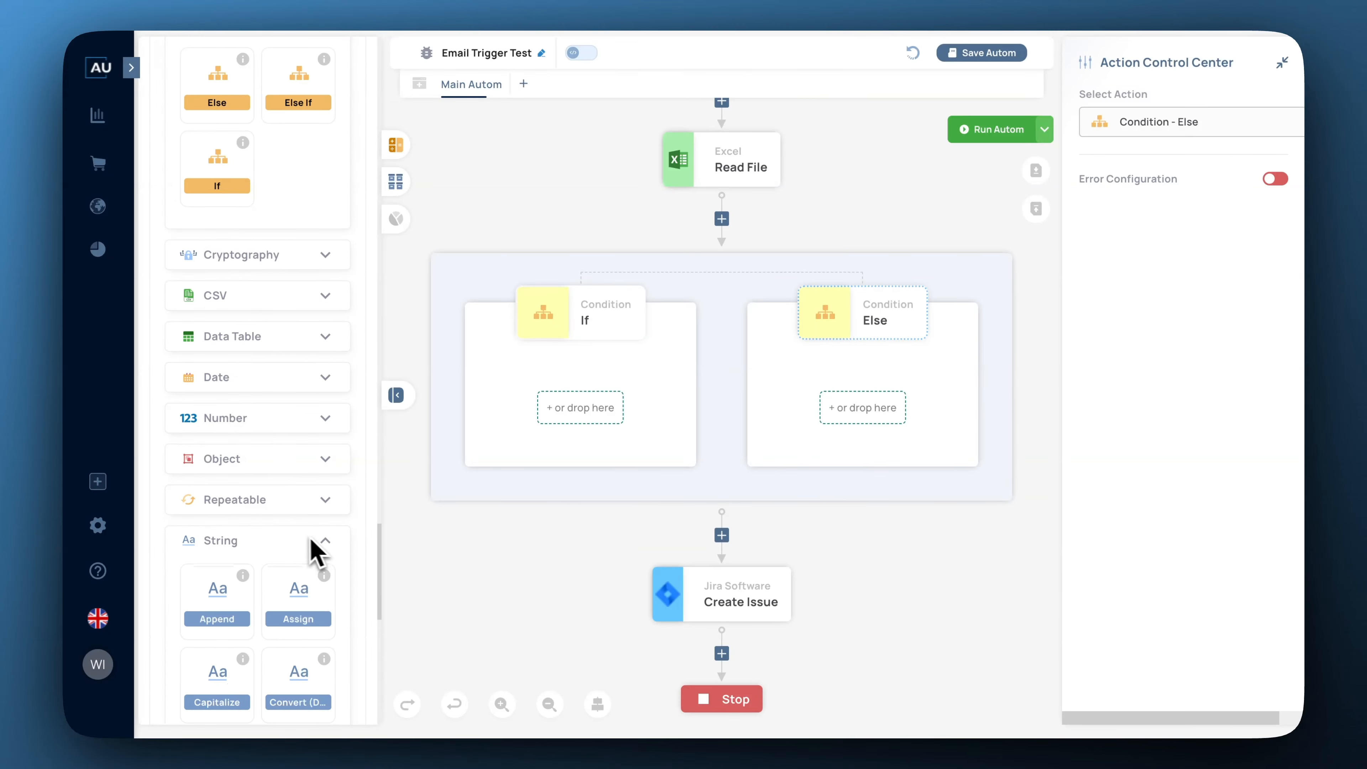
scroll(302, 542, down, 5)
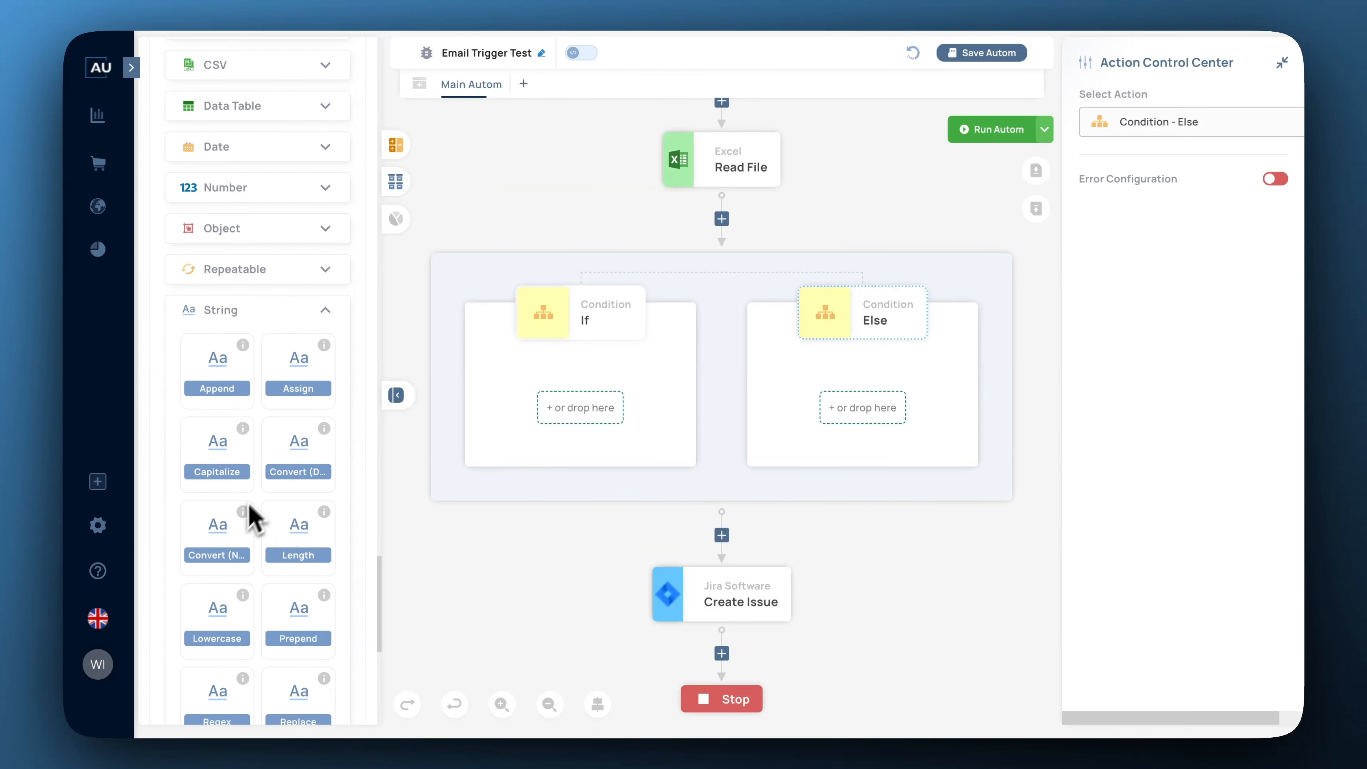
drag(301, 383, 873, 408)
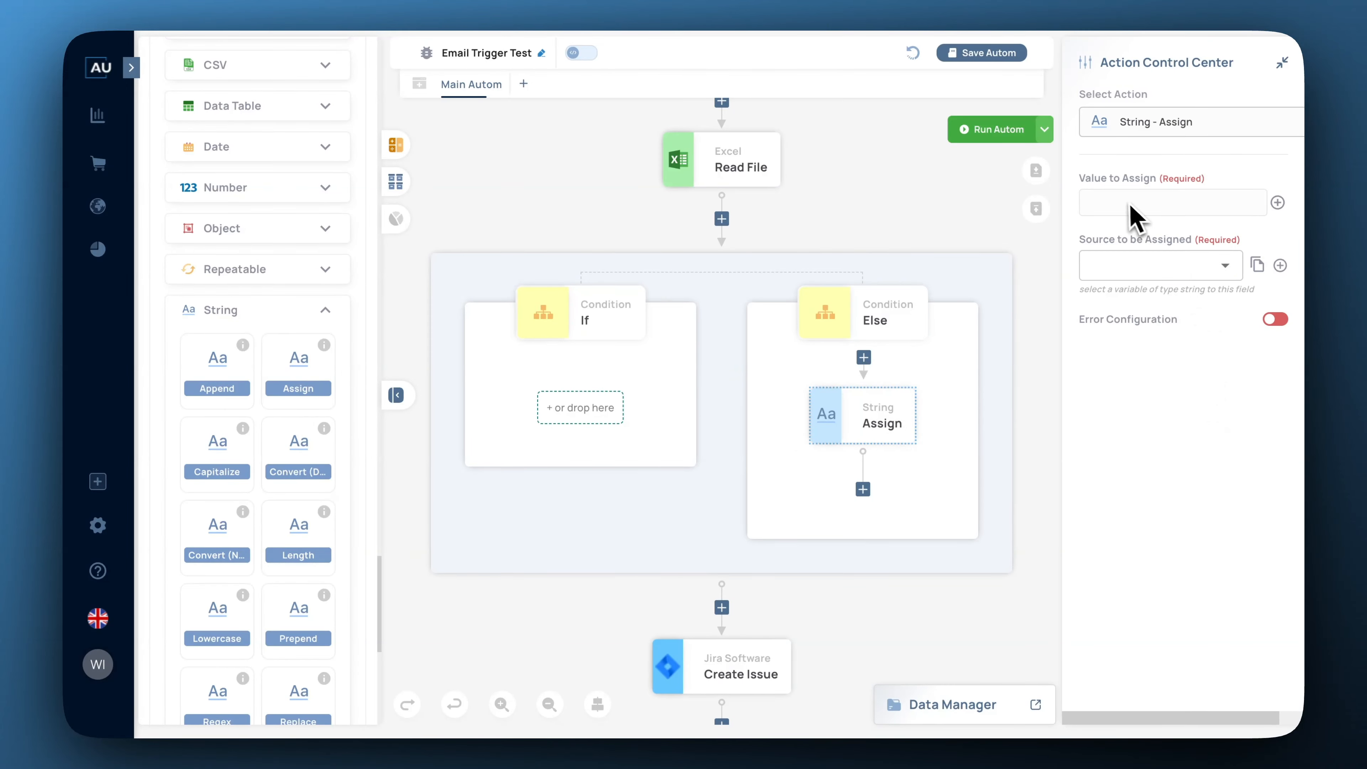
scroll(274, 156, up, 10)
scroll(271, 148, up, 10)
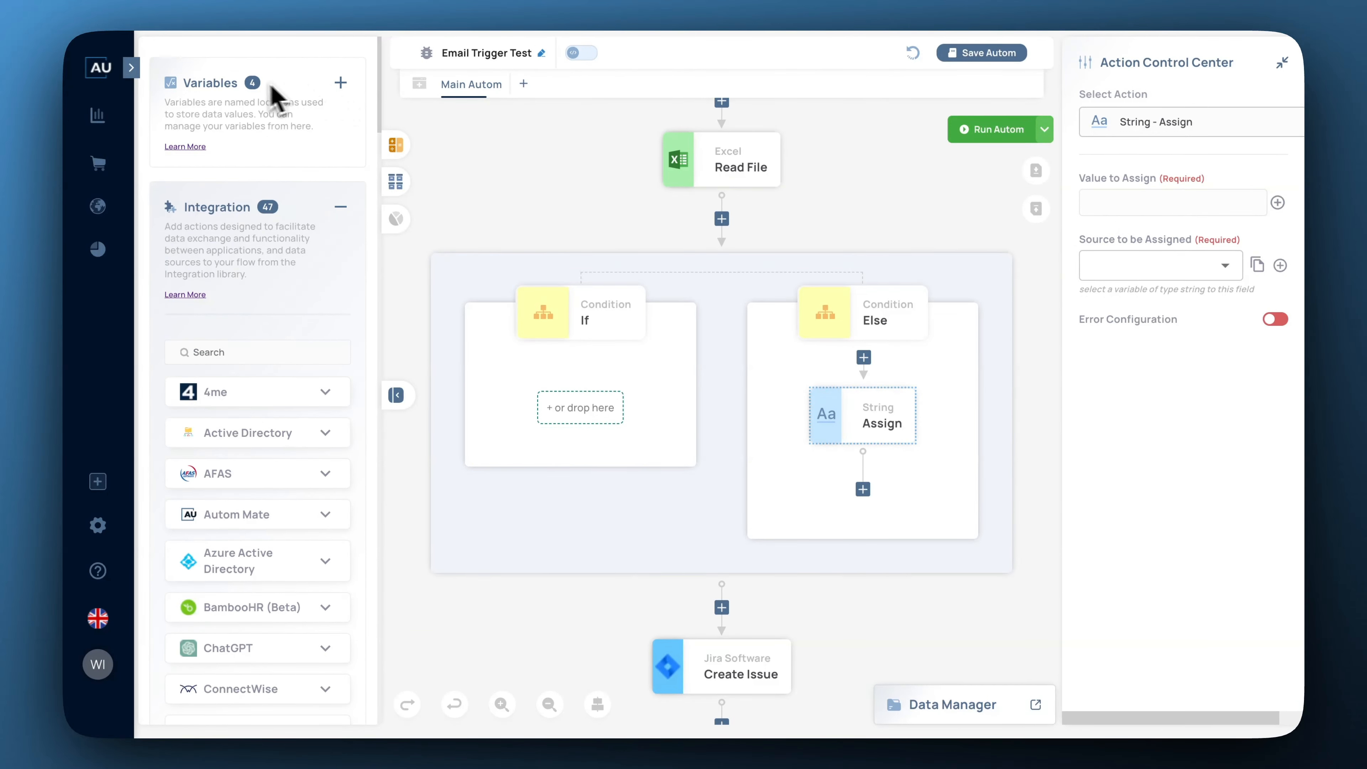
Create string variable ErrorMail with default value 'Ticket Creation Fail' and save it.
click(340, 83)
click(424, 194)
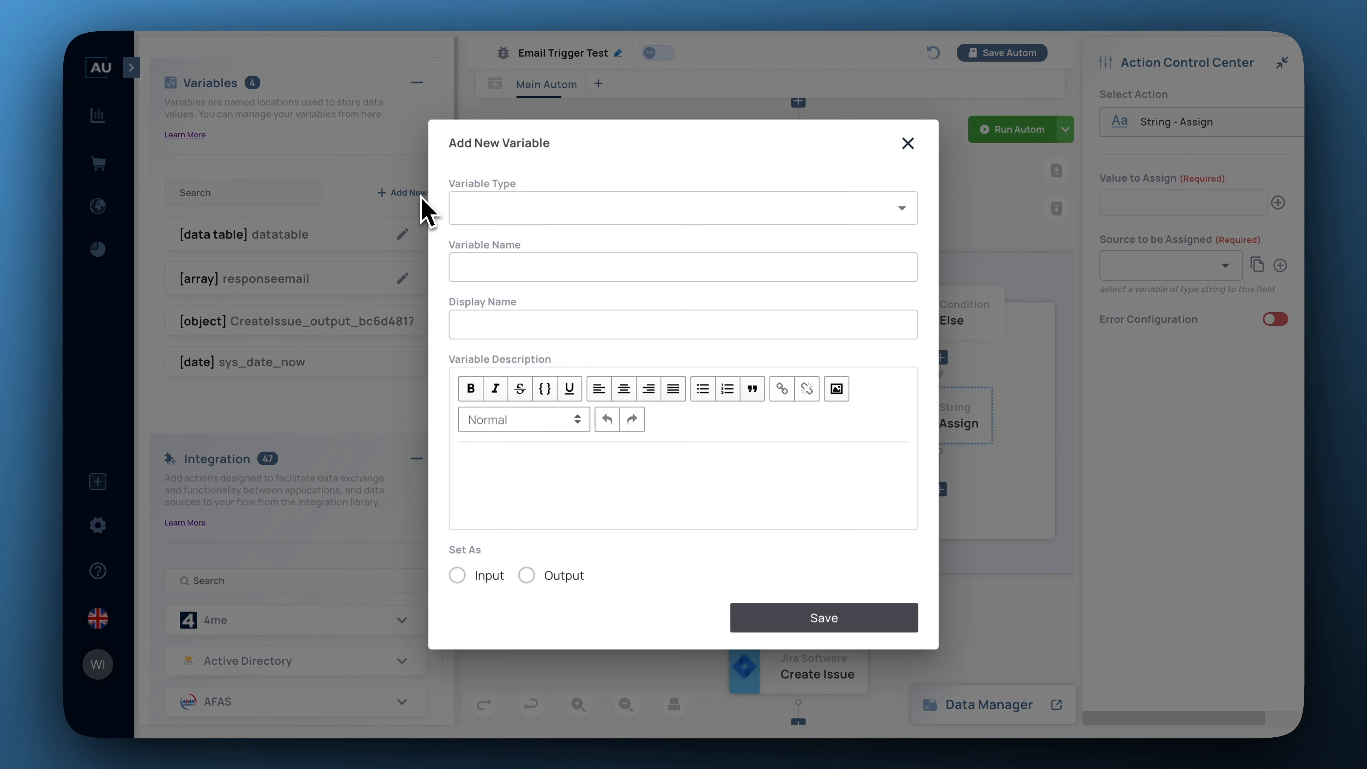
click(558, 216)
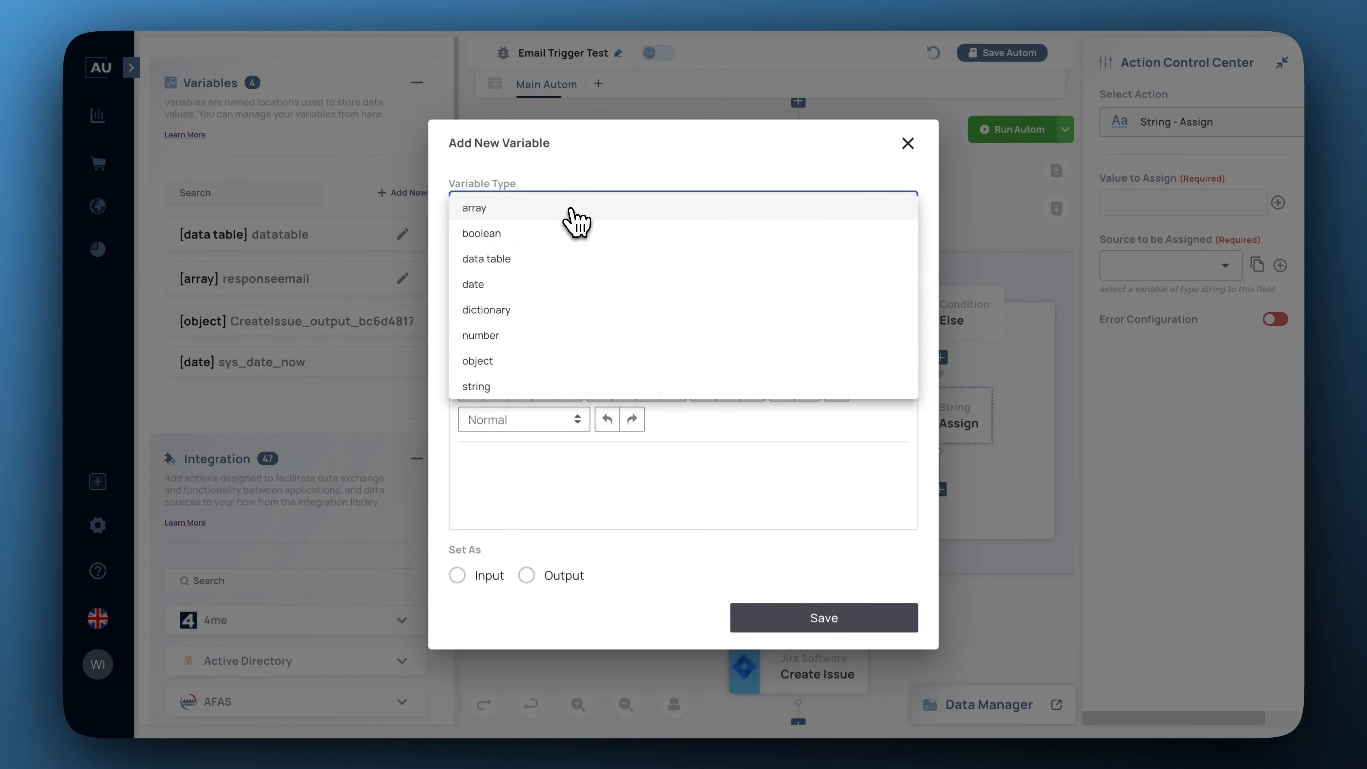
click(487, 385)
click(490, 237)
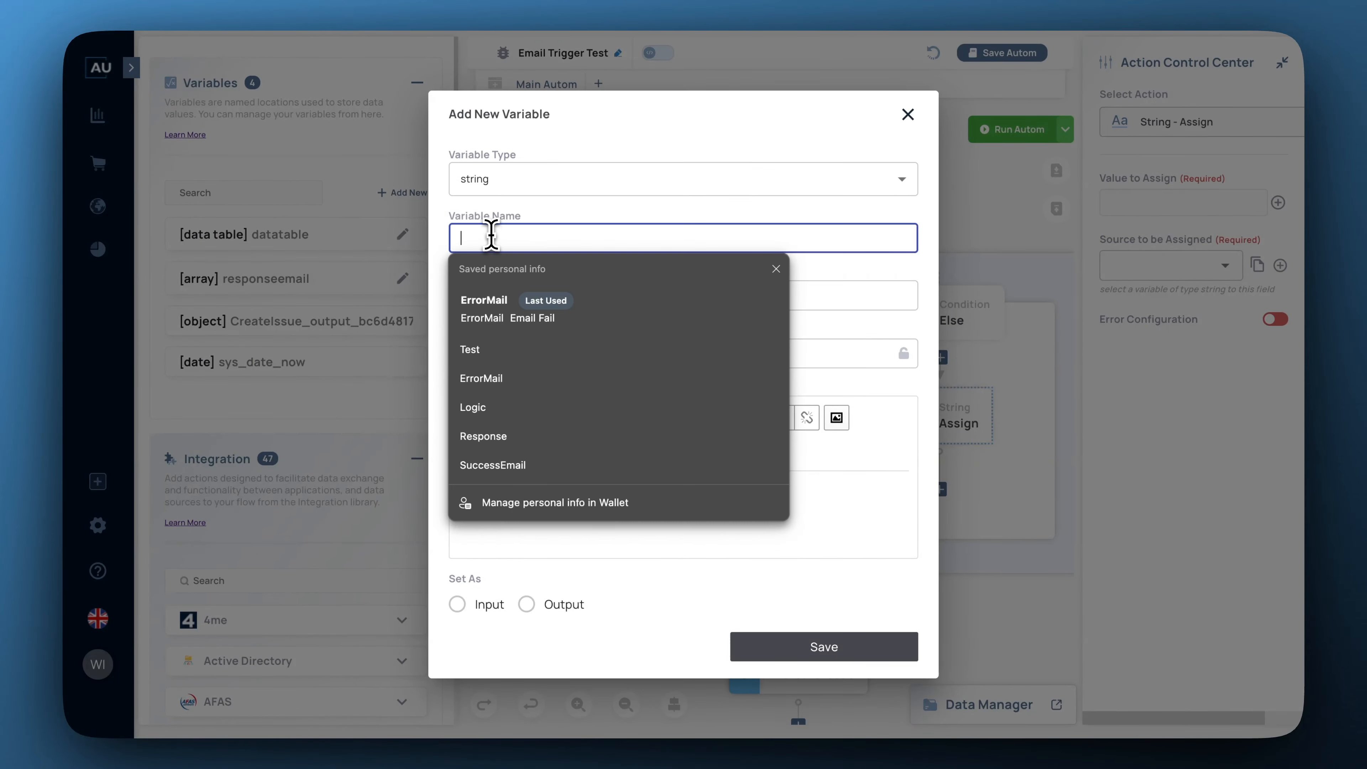
text(ErrorMail)
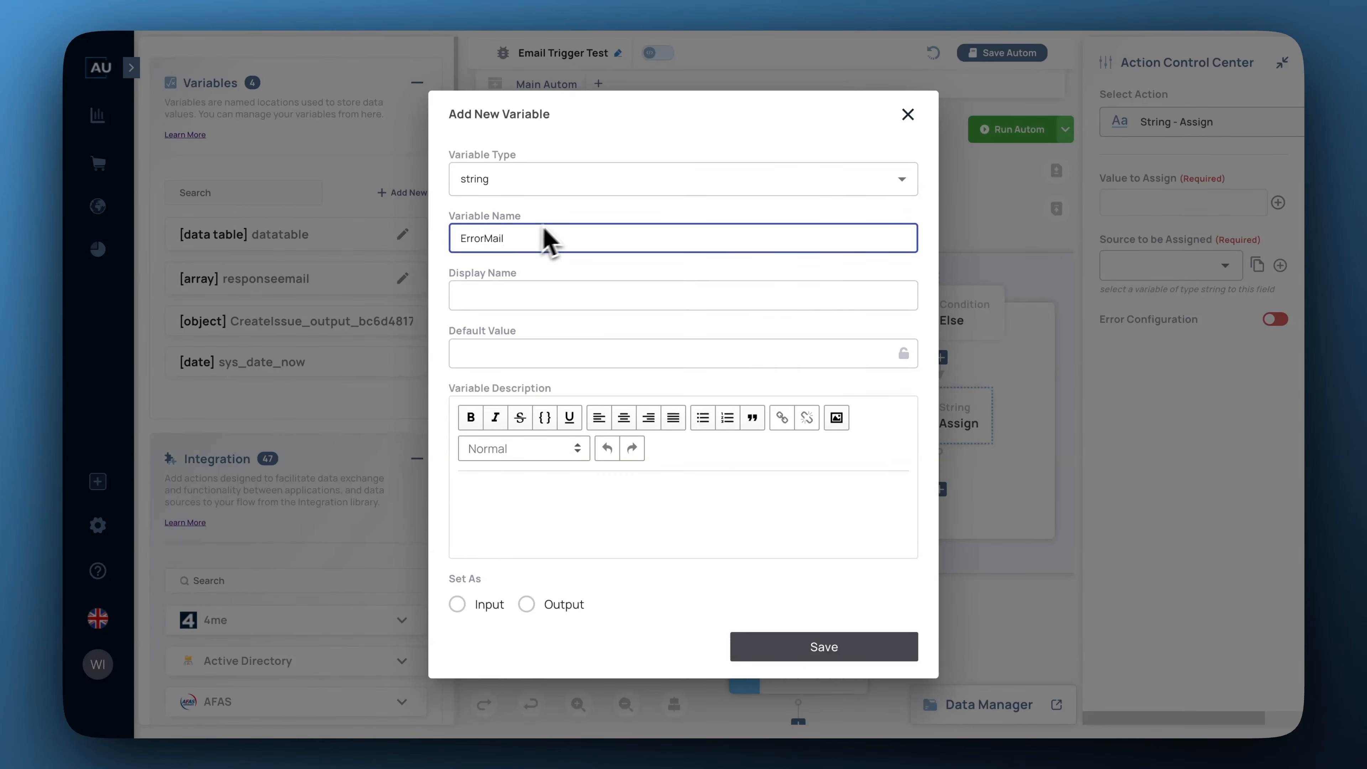
click(743, 360)
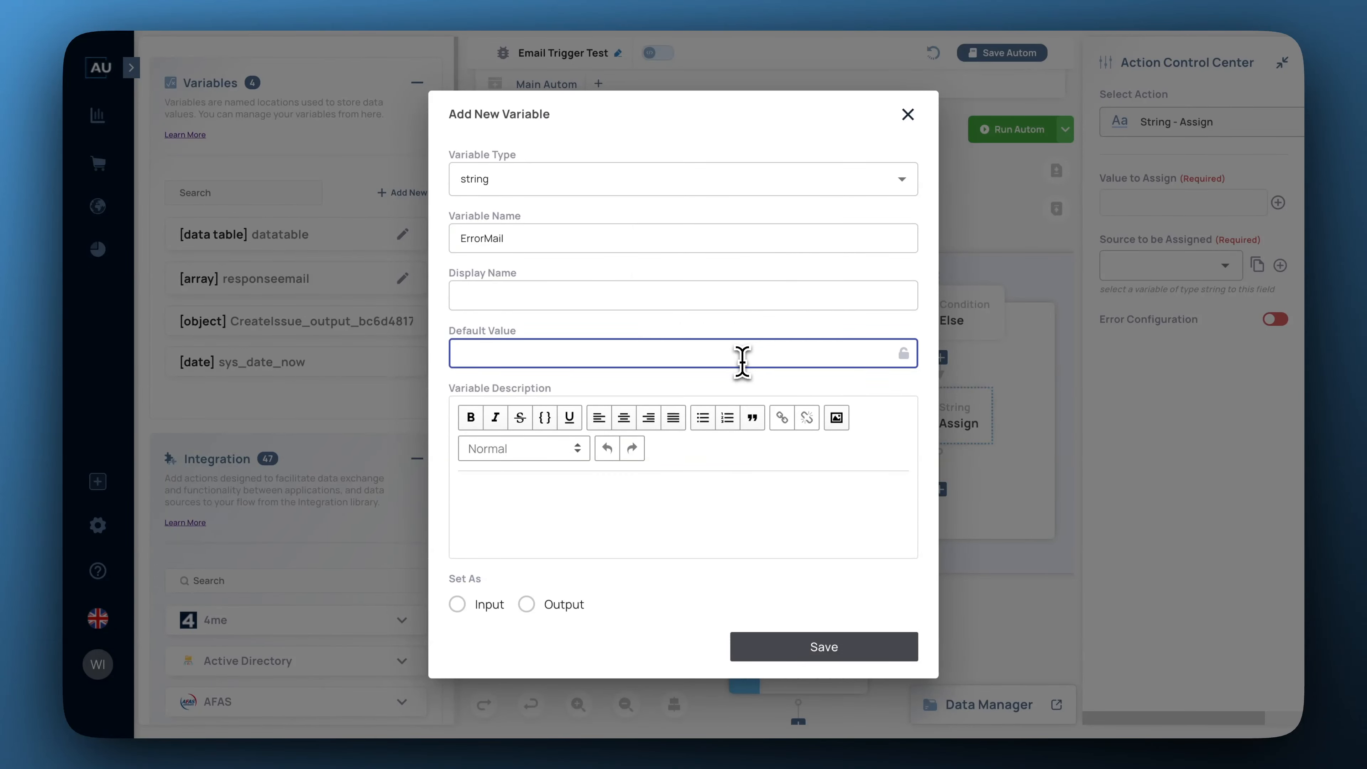
text(TicketCreation Fail)
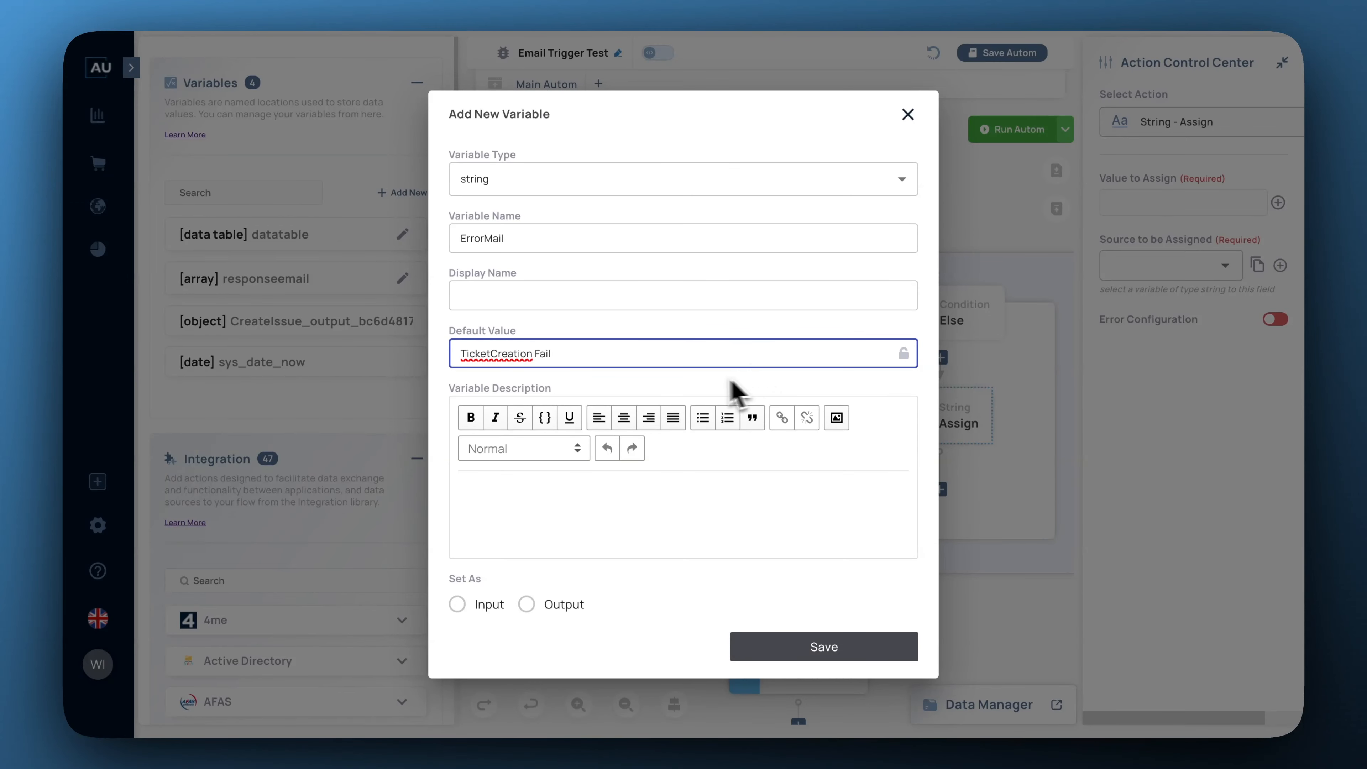
click(491, 355)
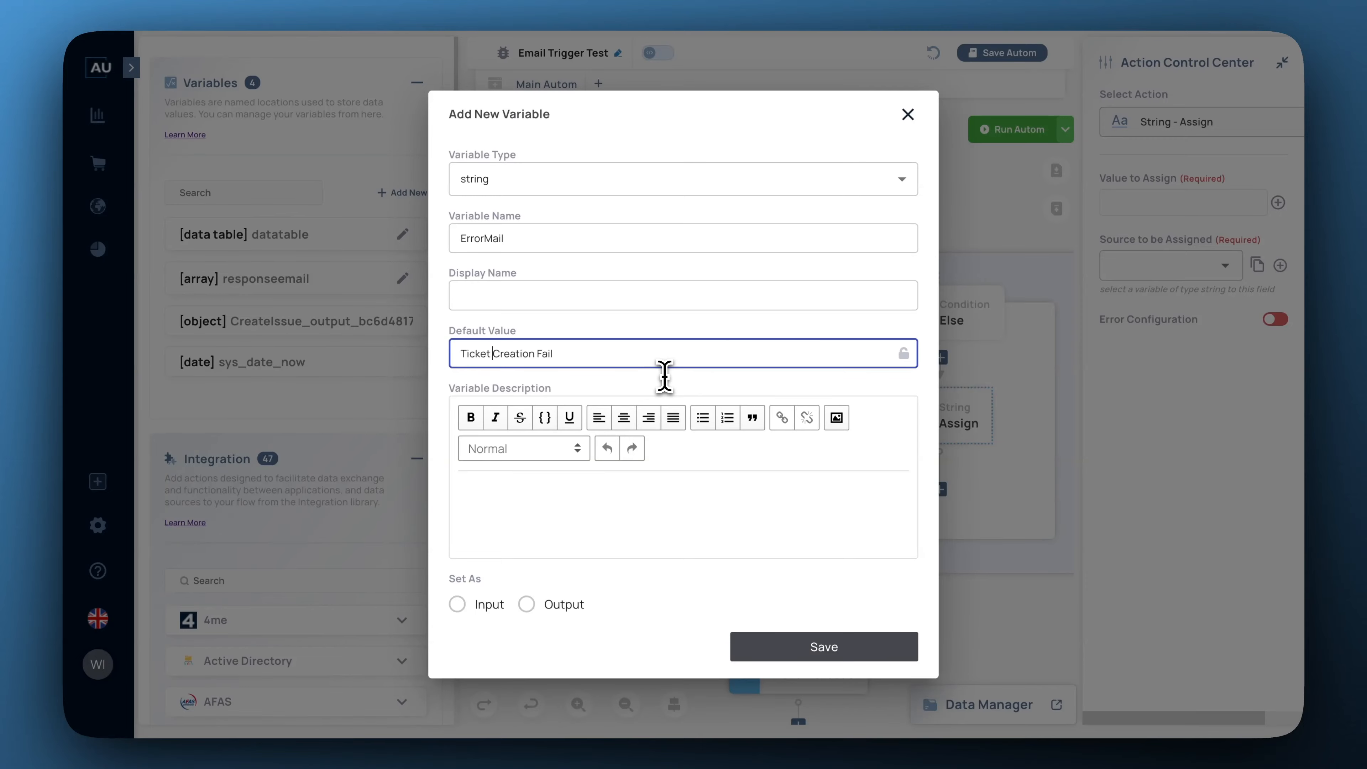
click(808, 650)
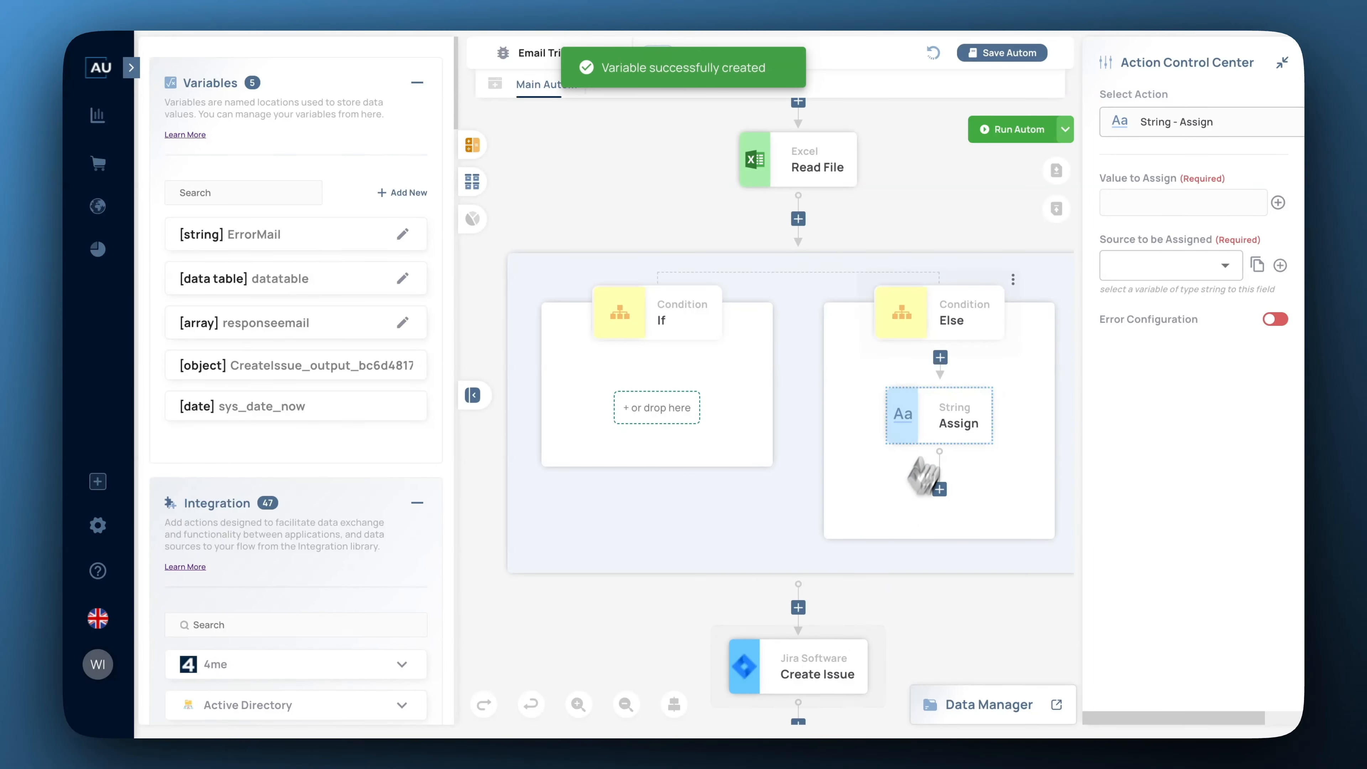
click(1279, 205)
Insert the ErrorMail variable as the Else Assign's value to assign.
click(773, 388)
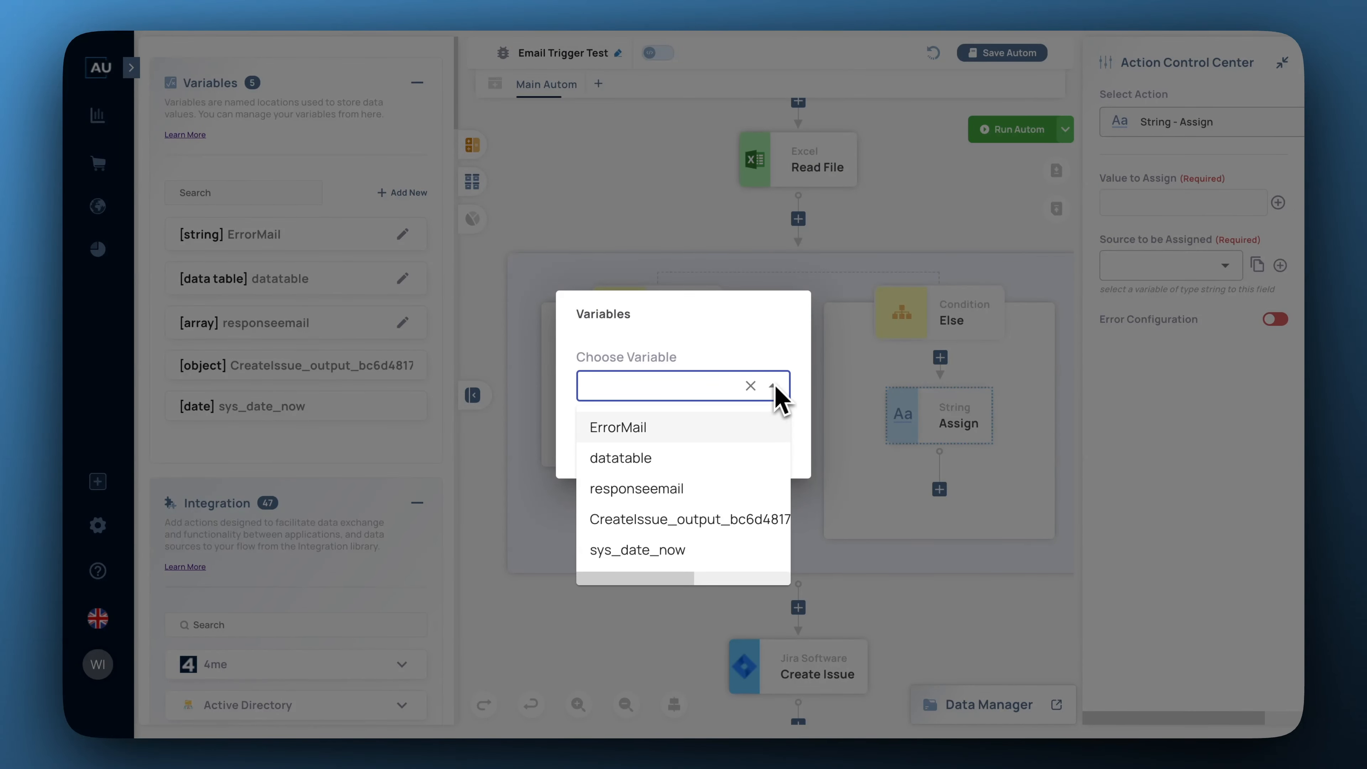
click(745, 432)
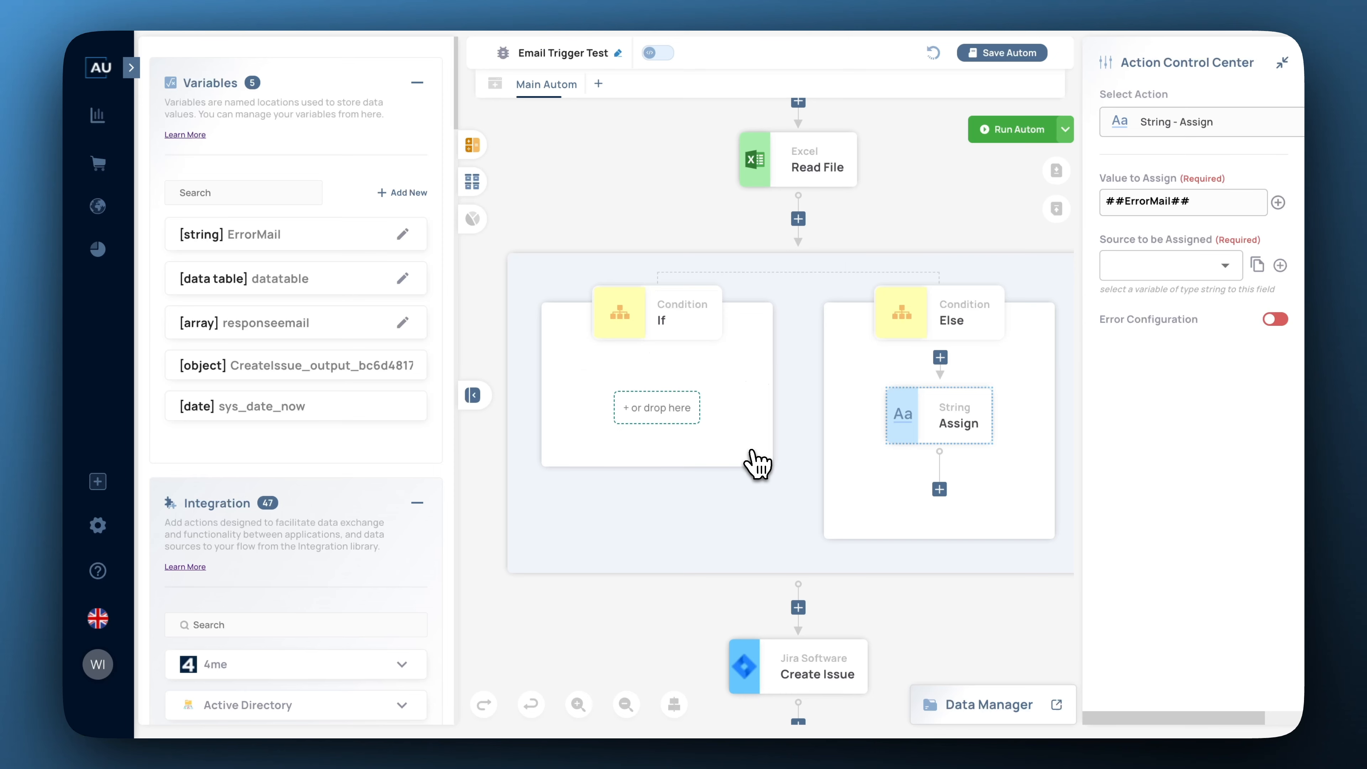
click(749, 440)
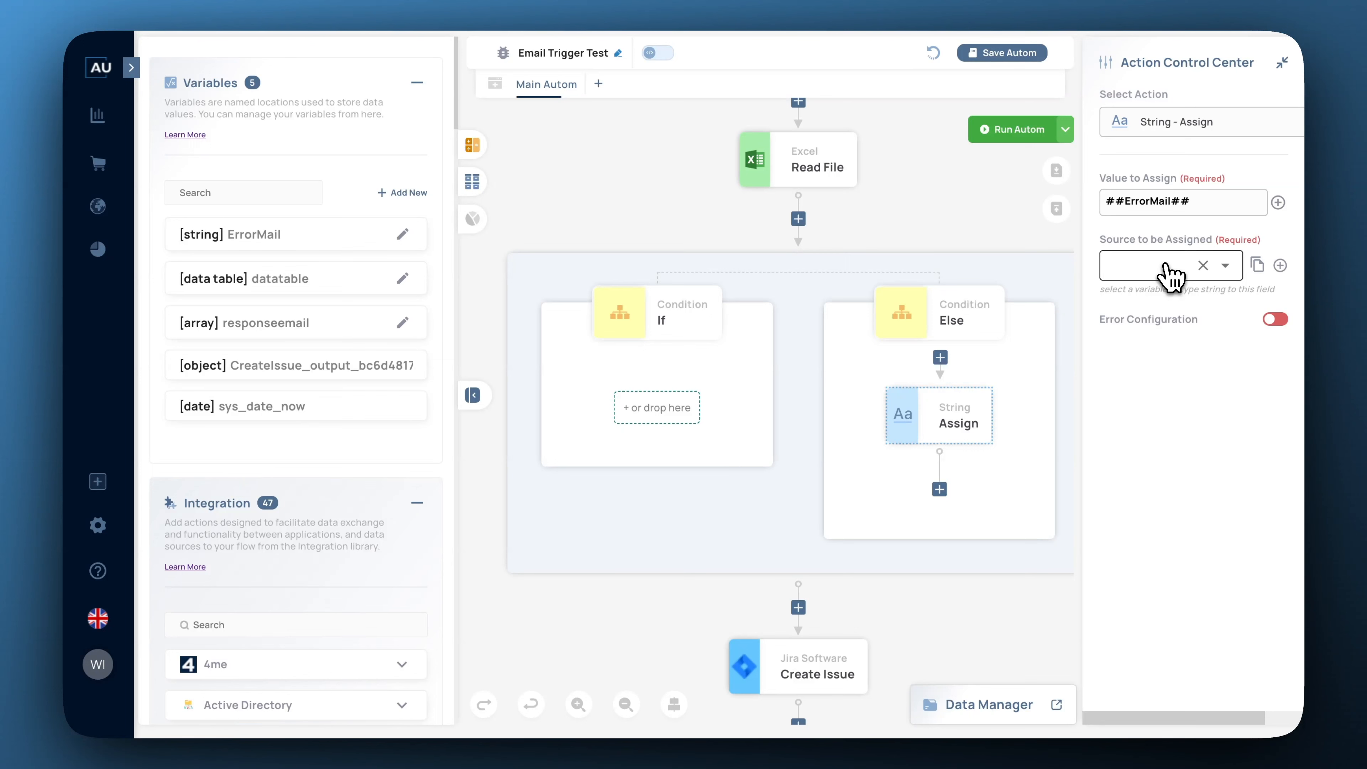
Create a new string variable named TicketStatus and save it.
click(408, 194)
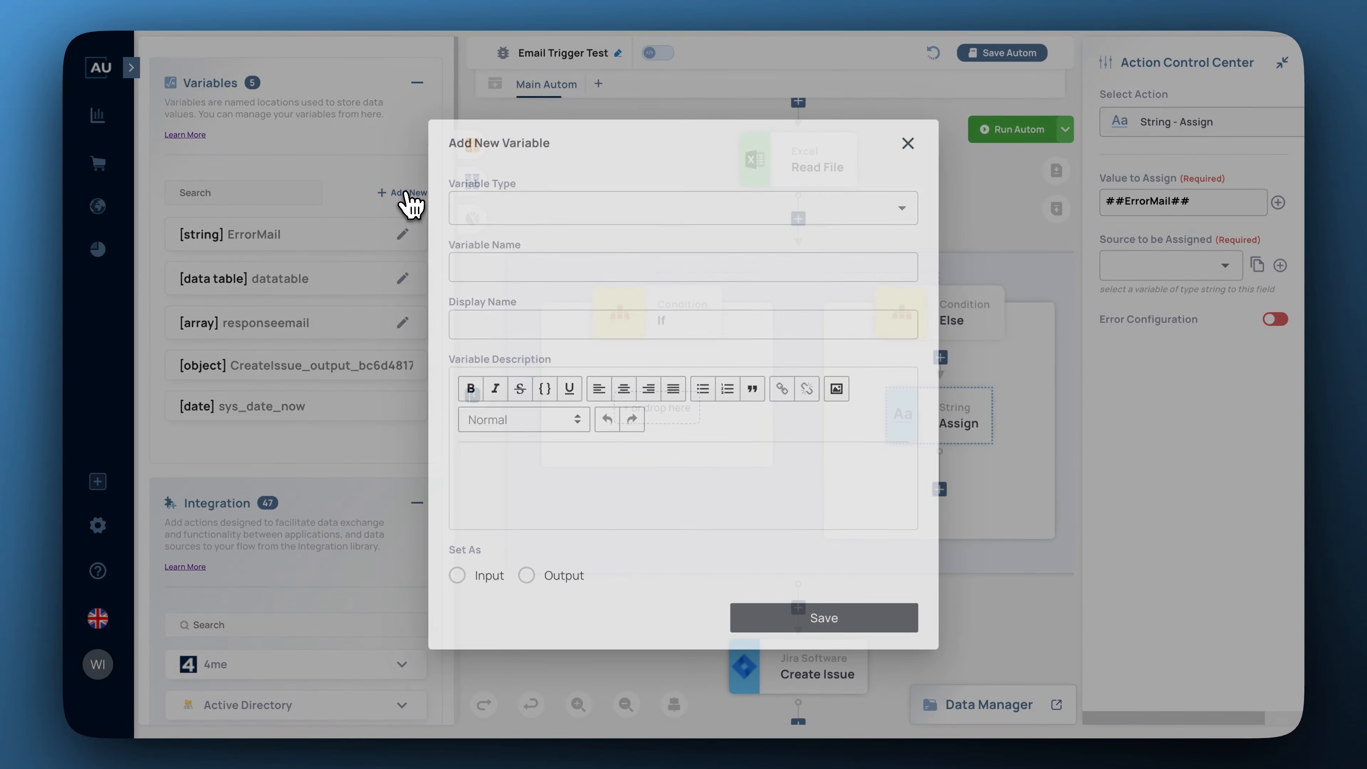
click(535, 208)
click(473, 385)
click(532, 239)
text(Tick)
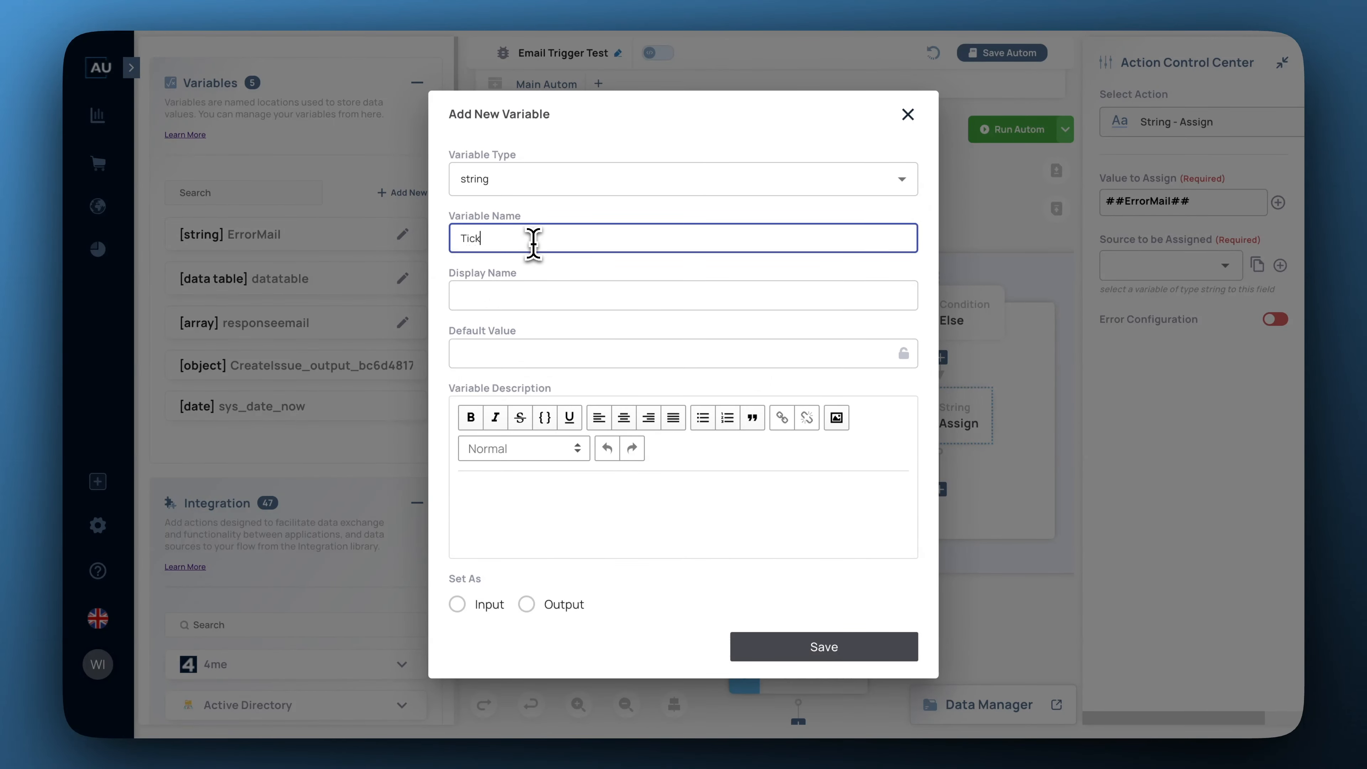
text(etSatuts)
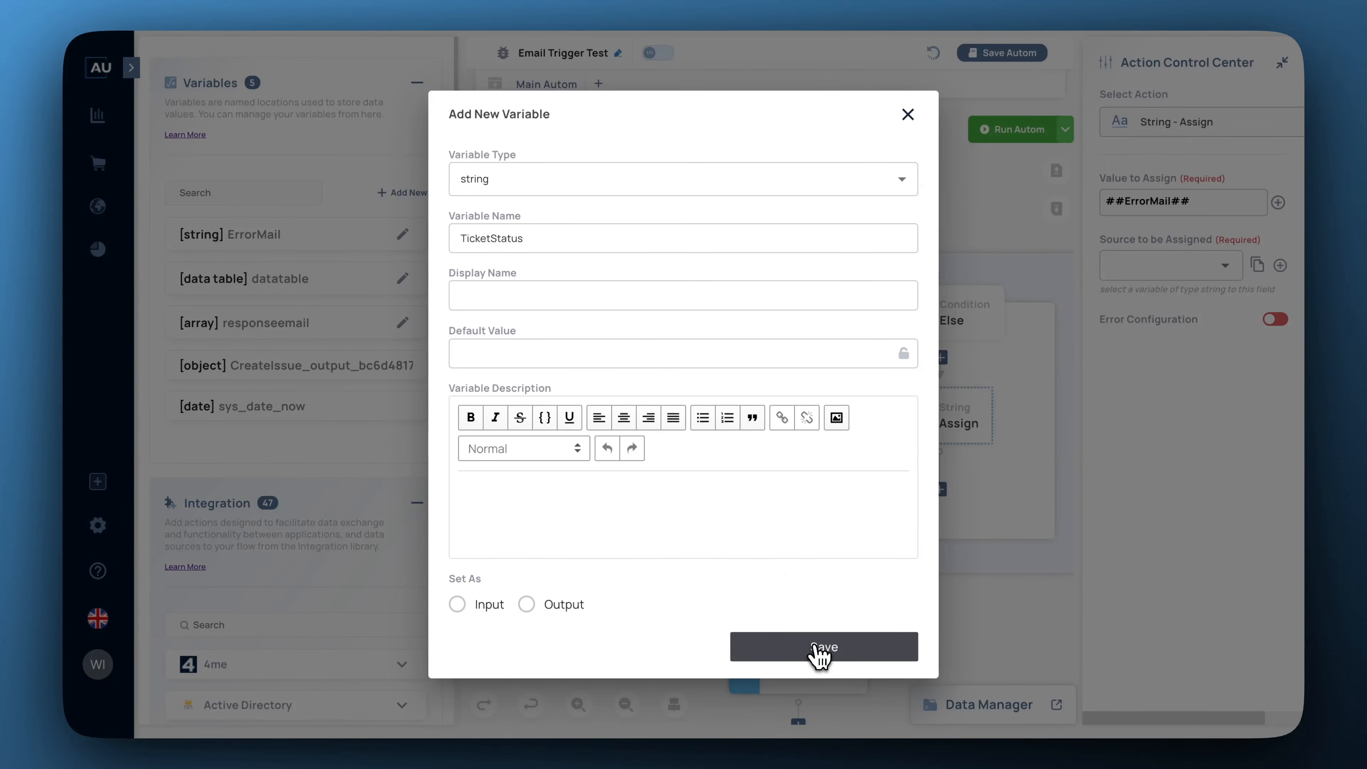
click(820, 651)
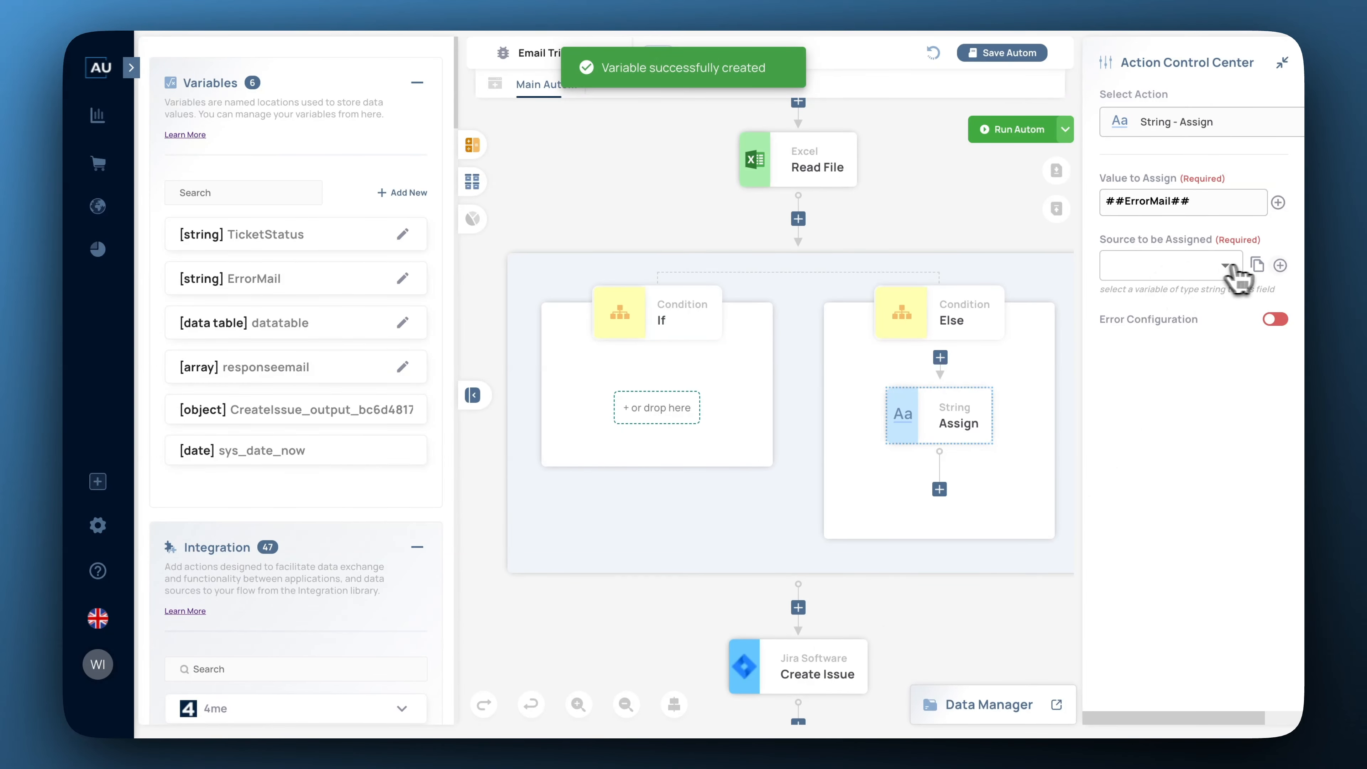
Choose TicketStatus as the Assign action's source to be assigned.
click(1280, 265)
click(1030, 299)
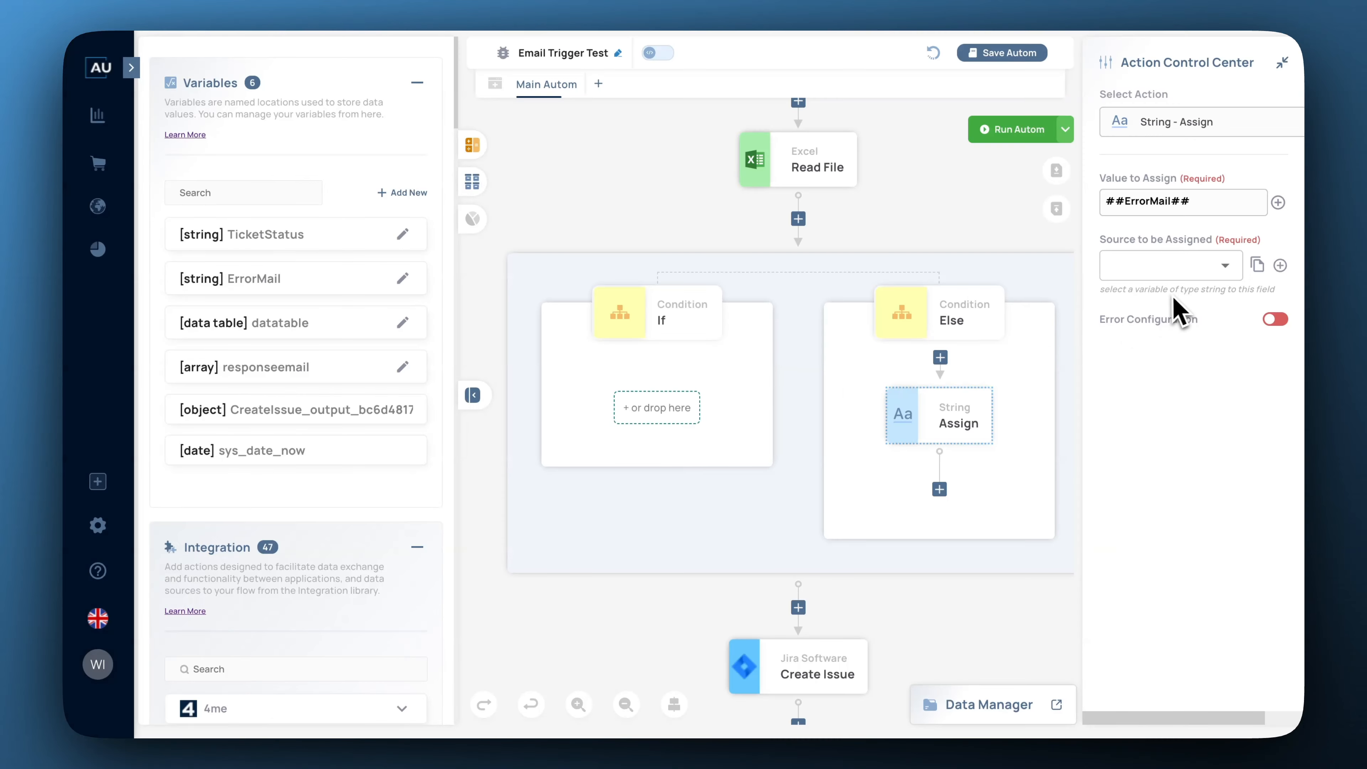
click(1225, 265)
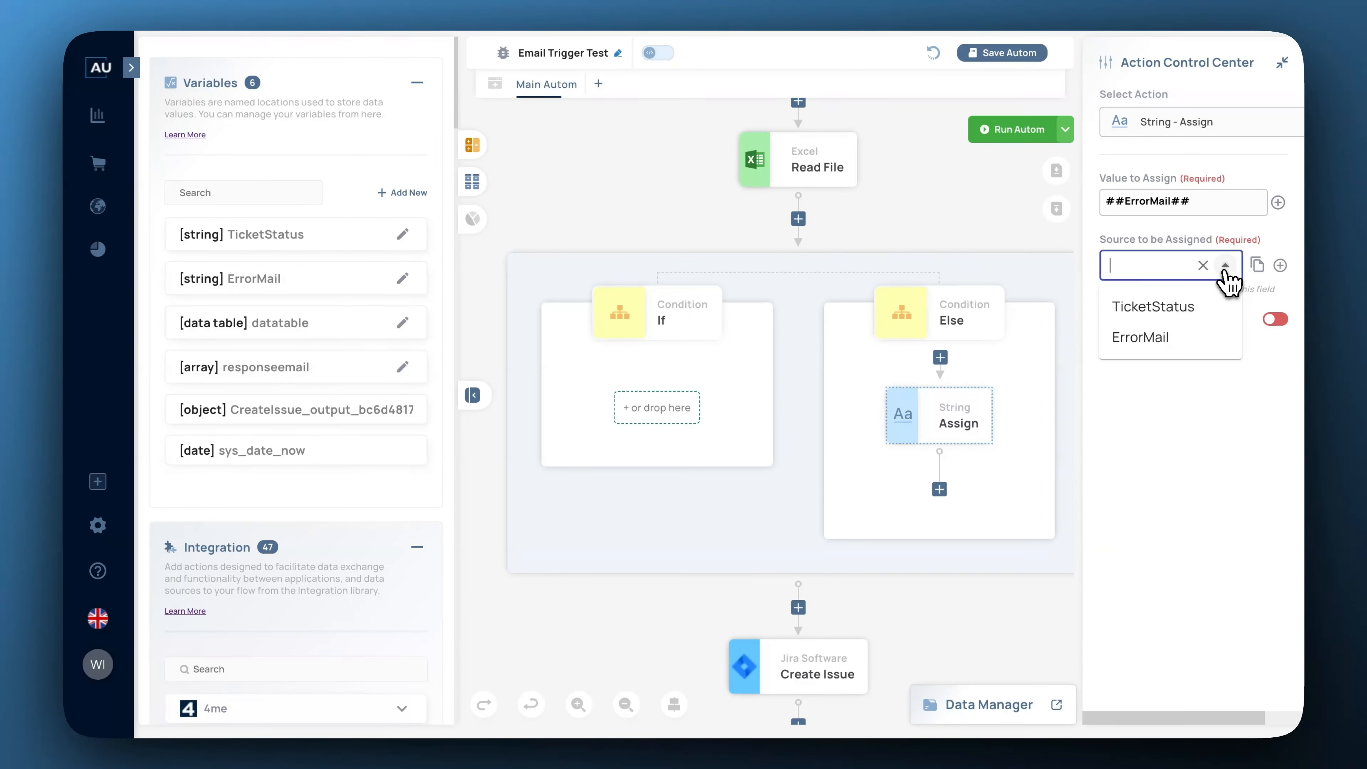
click(1193, 307)
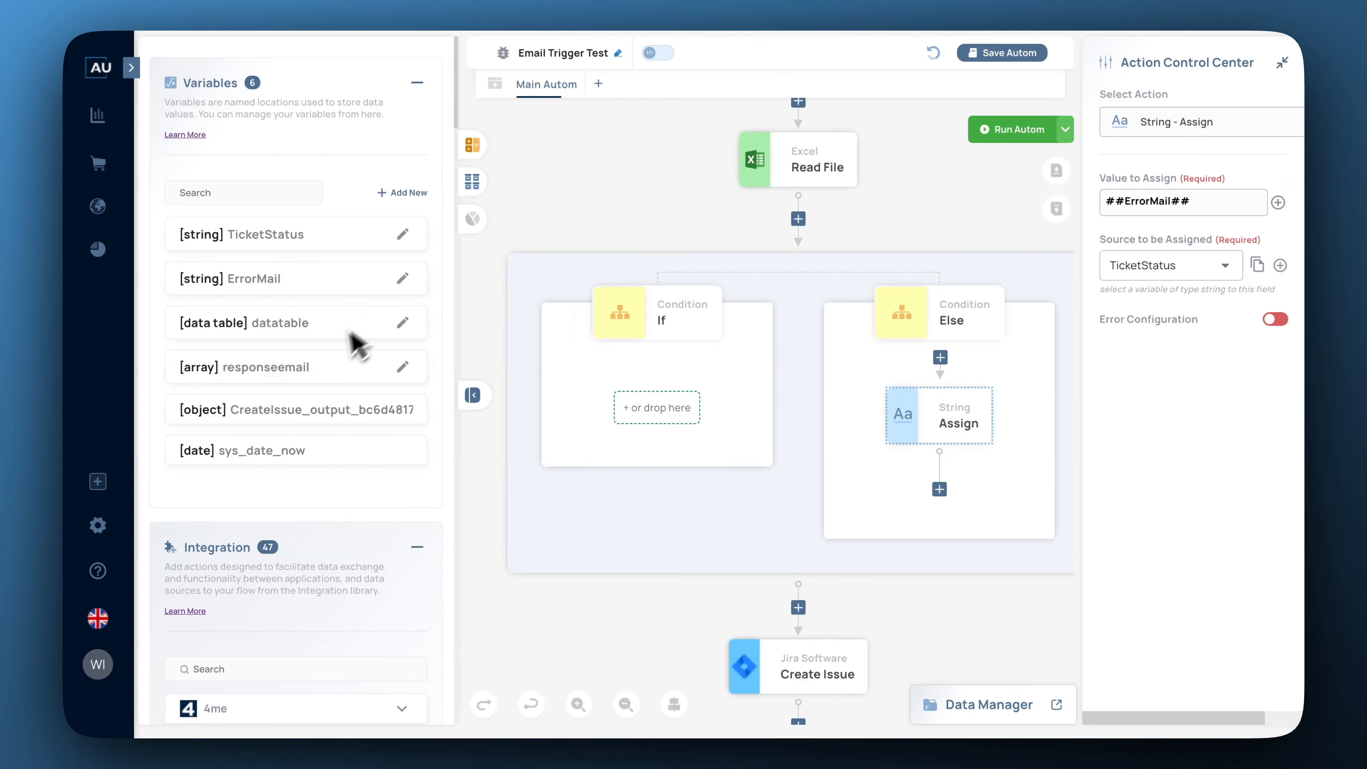
Drag the Email Send action onto the flow right below Jira Create Issue.
scroll(323, 388, down, 10)
scroll(310, 412, down, 8)
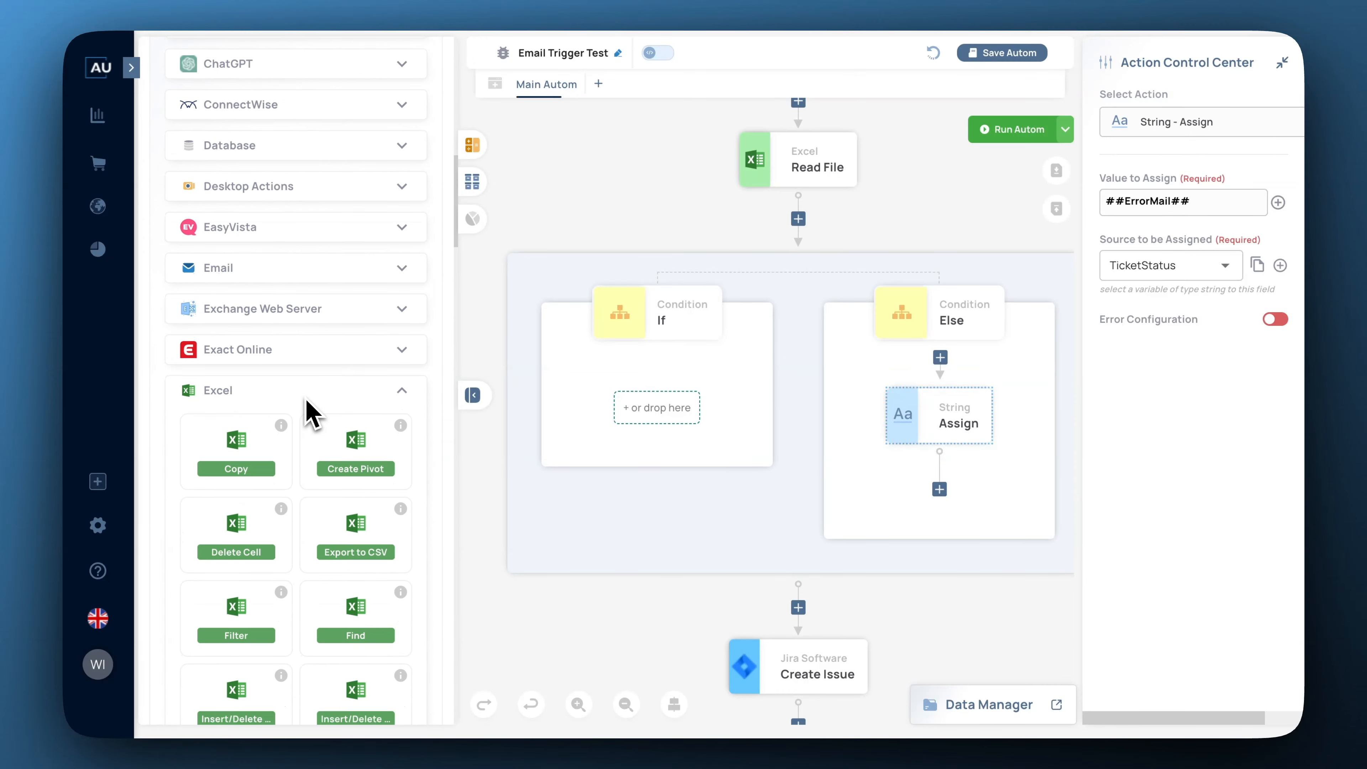
click(402, 135)
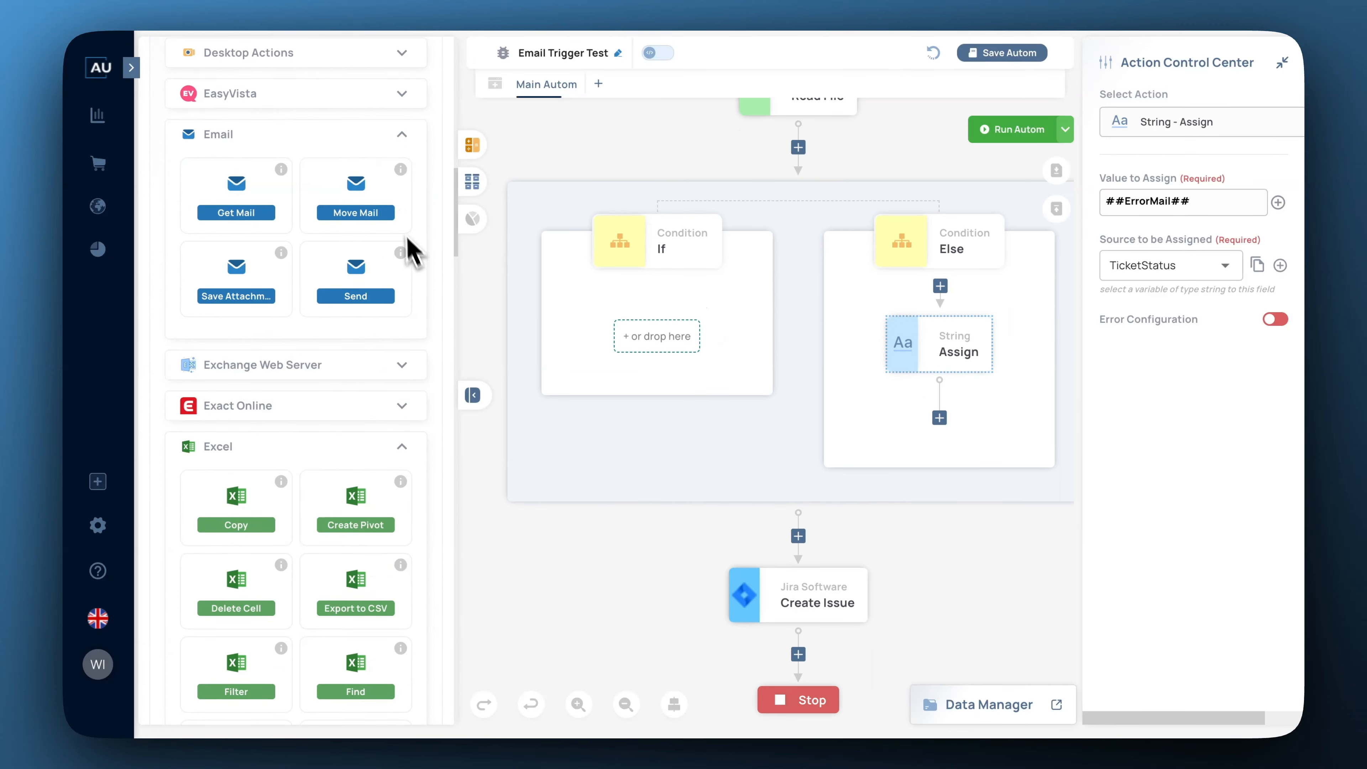
drag(369, 297, 800, 660)
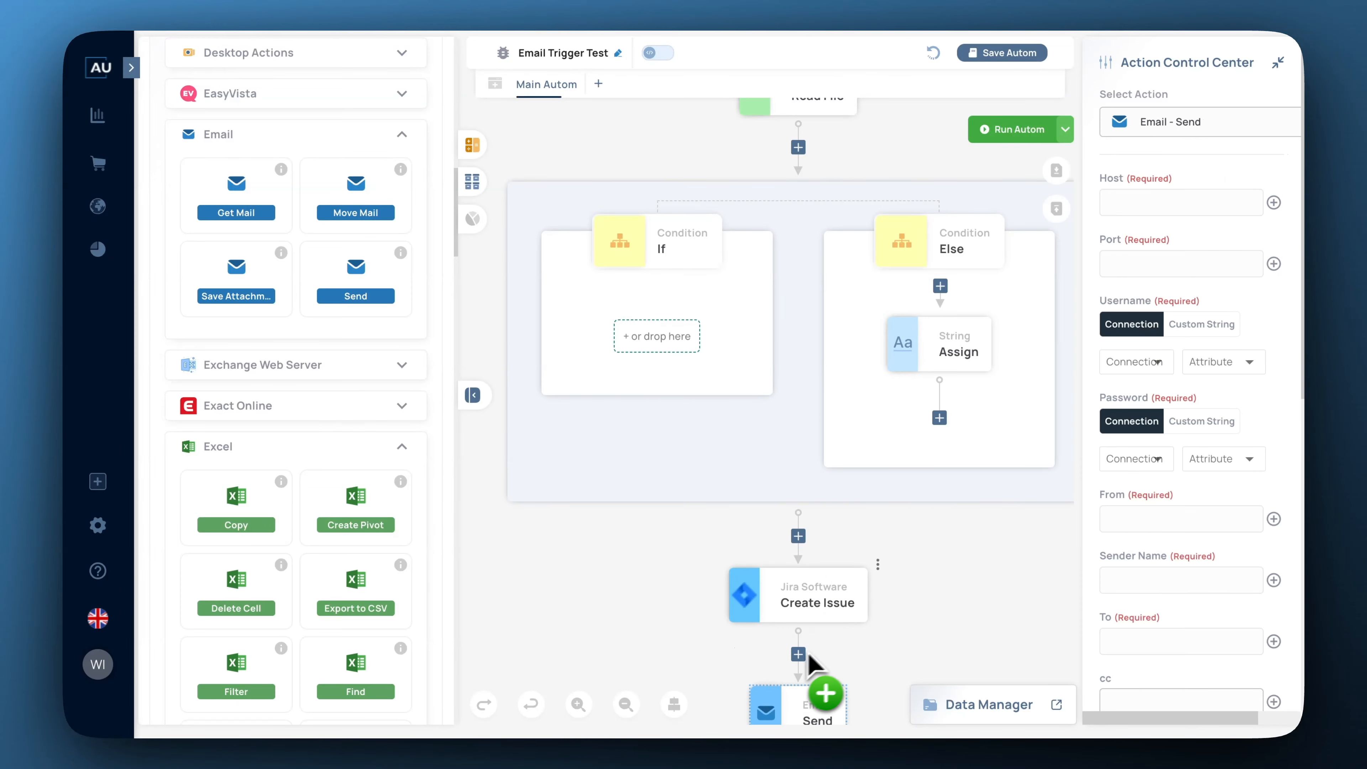
scroll(916, 619, down, 3)
scroll(910, 608, down, 2)
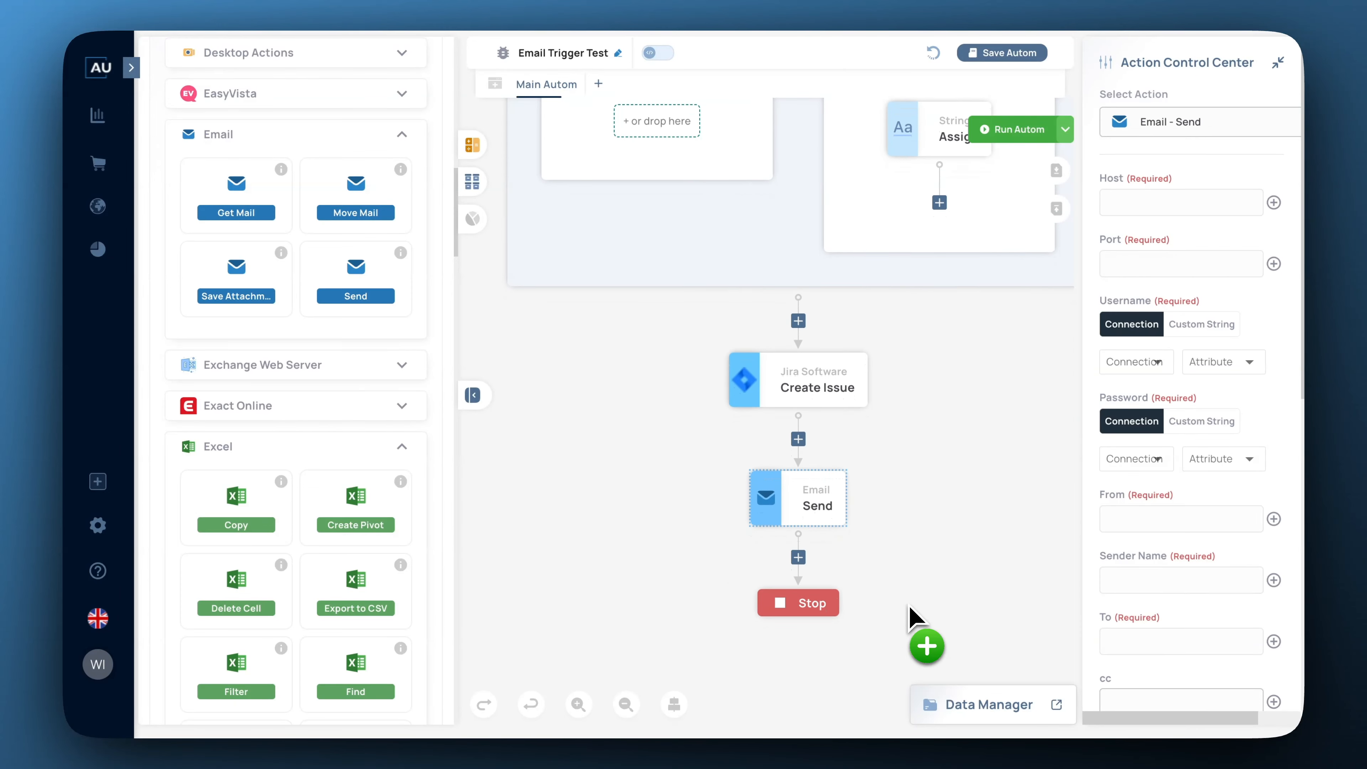
scroll(1161, 514, down, 1)
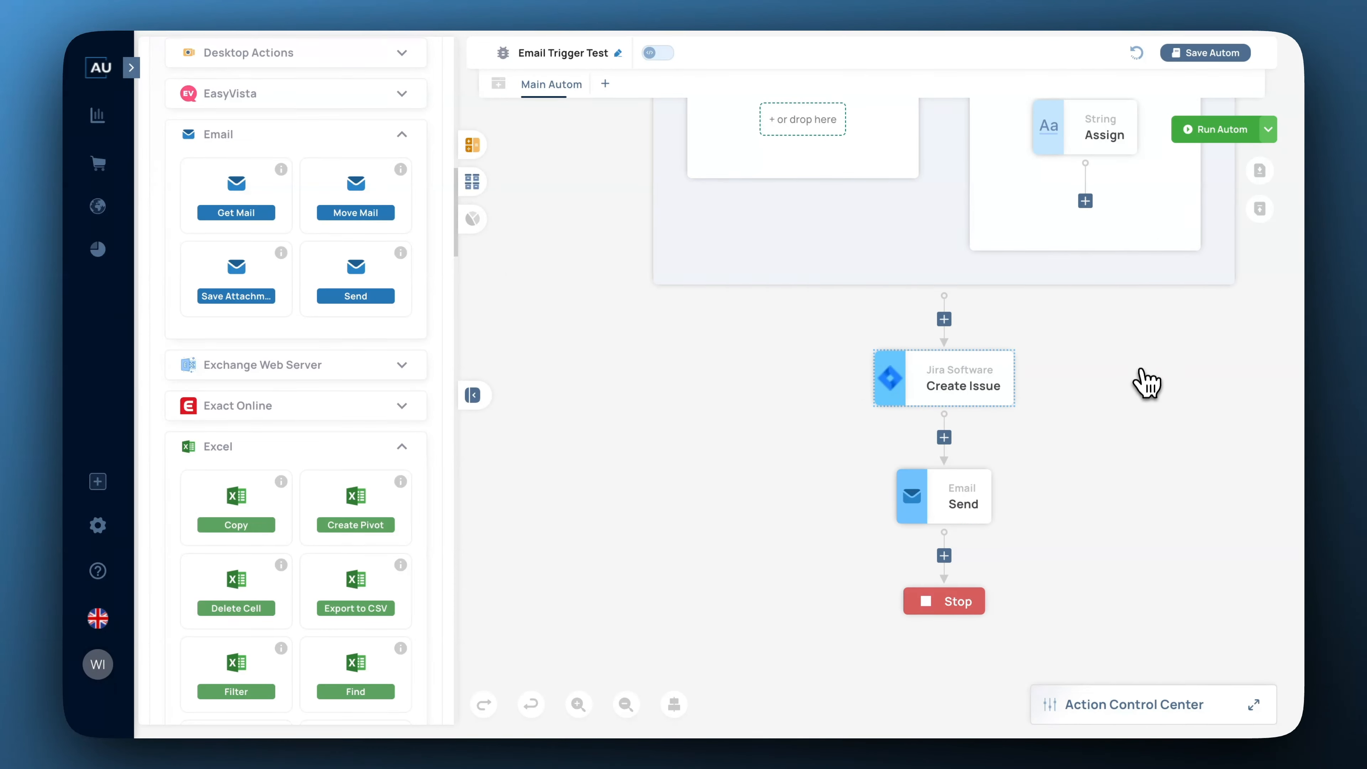
scroll(1142, 373, up, 5)
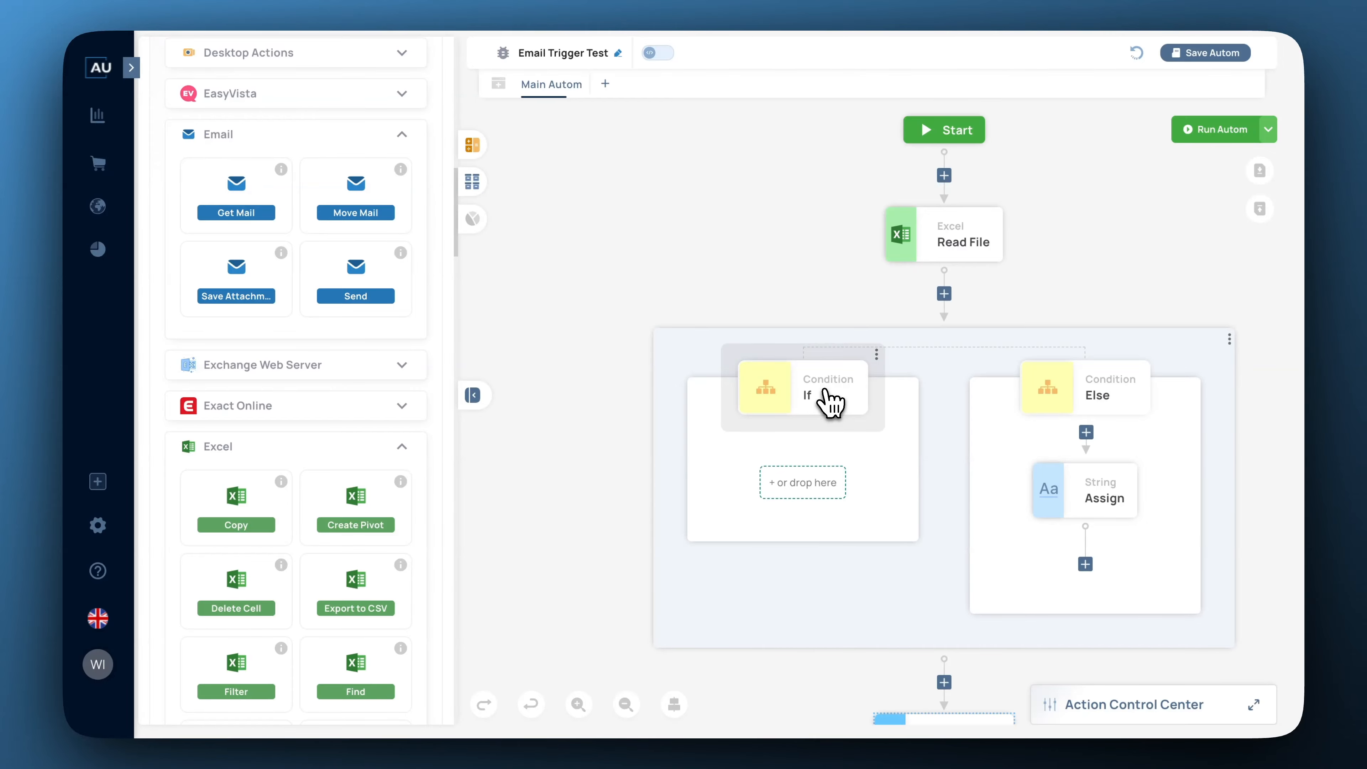
Add string variable SucessEmail with default value 'TicketCreation Success' and save it.
scroll(247, 215, up, 15)
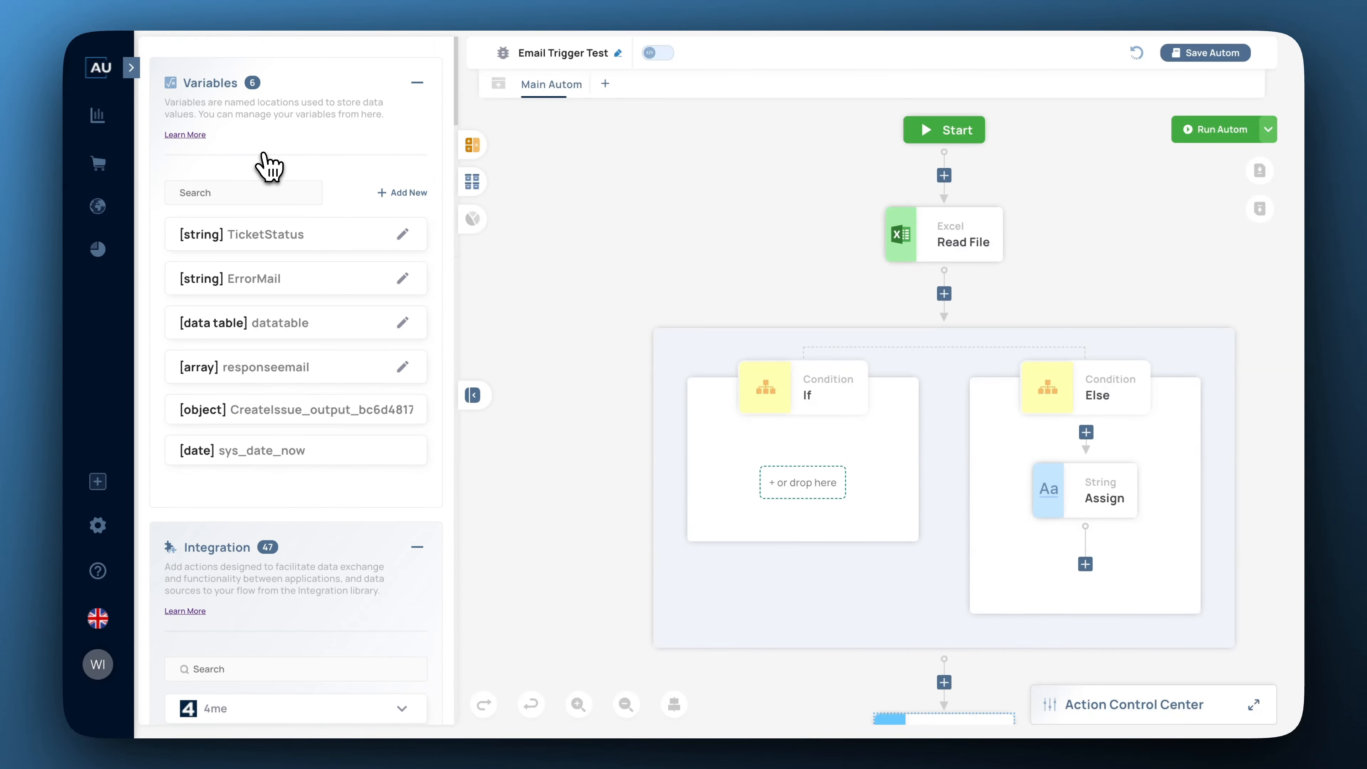
click(398, 195)
click(491, 213)
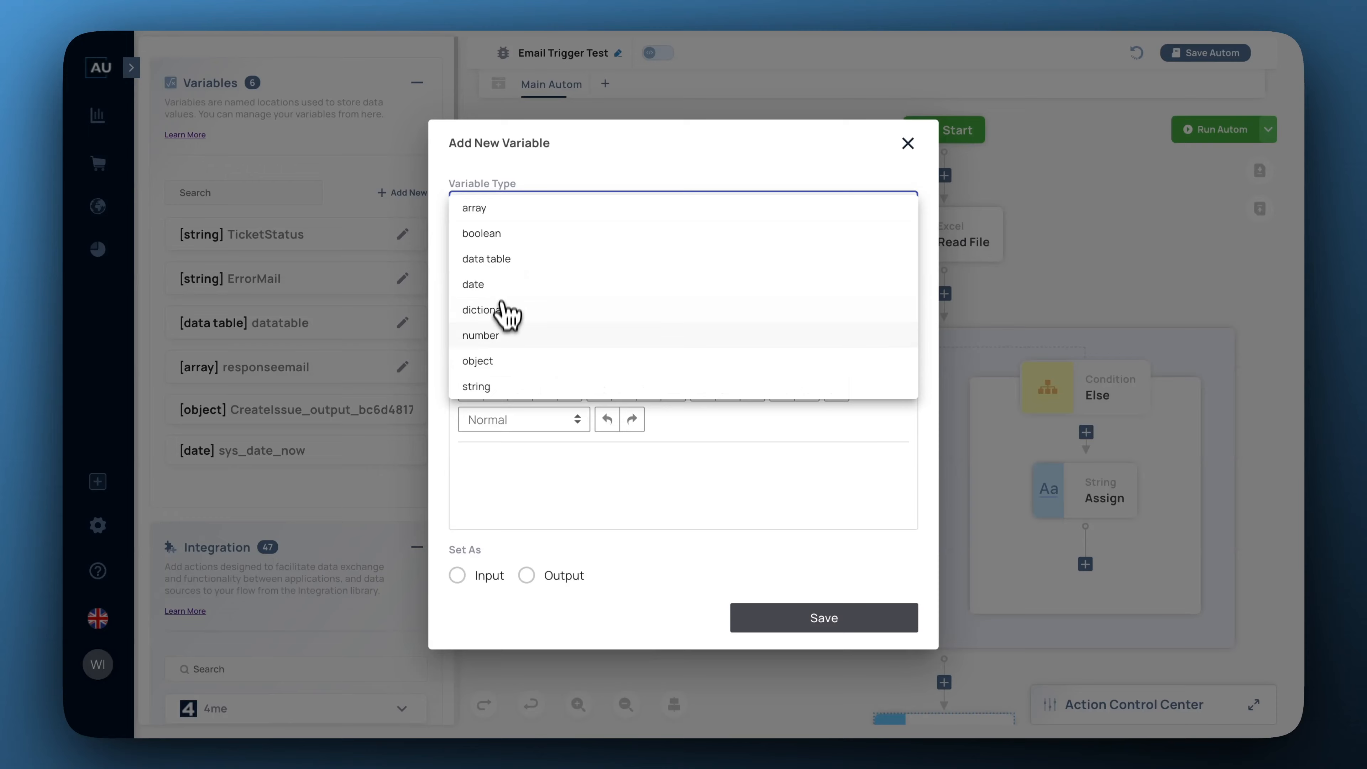
click(479, 387)
click(500, 236)
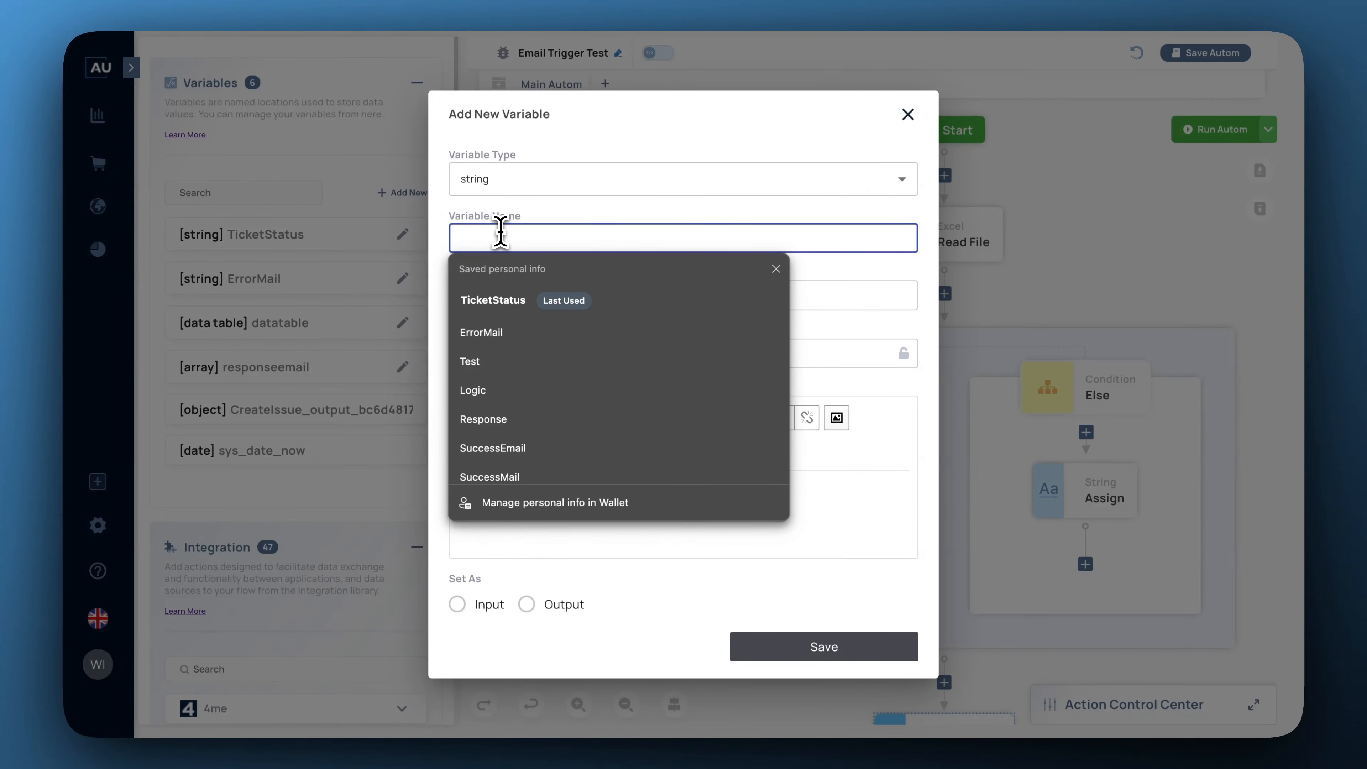
text(SucessEma)
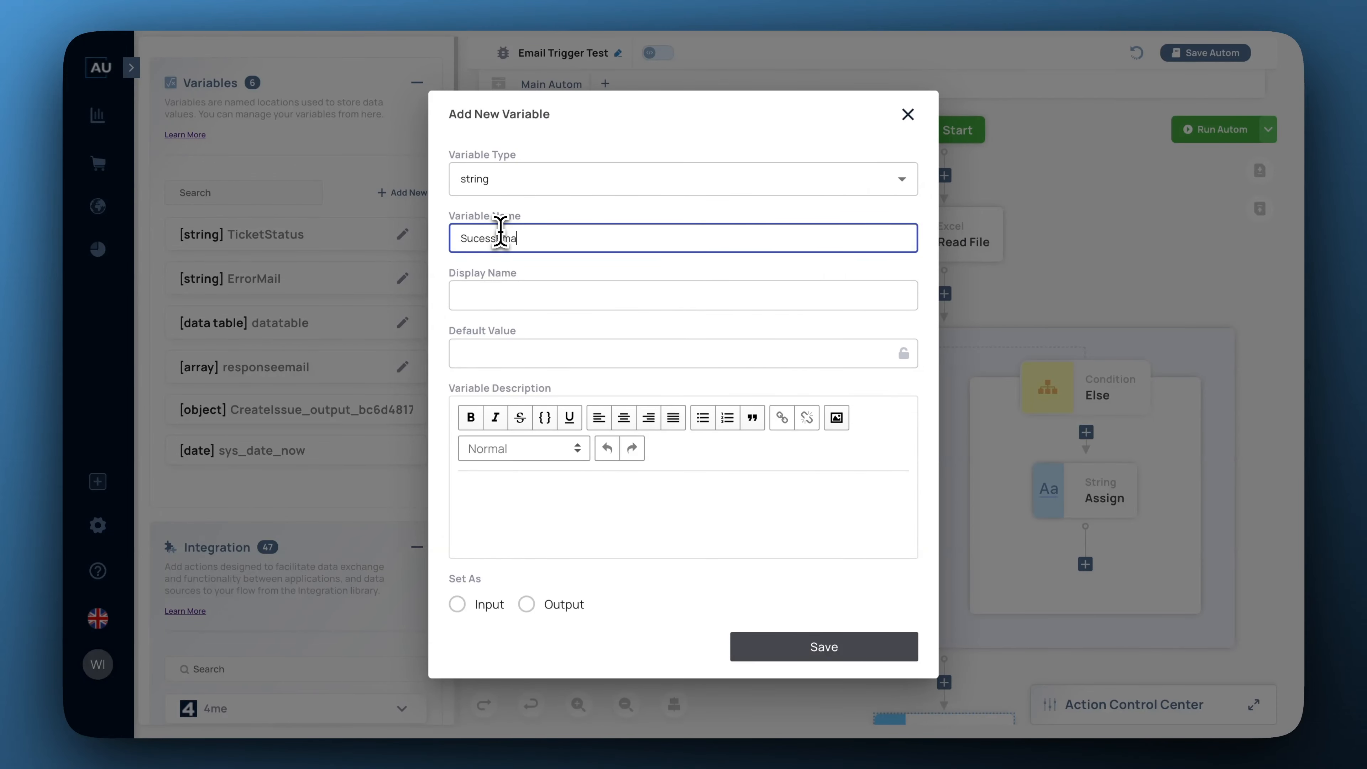
text(il)
click(495, 355)
text(Tic)
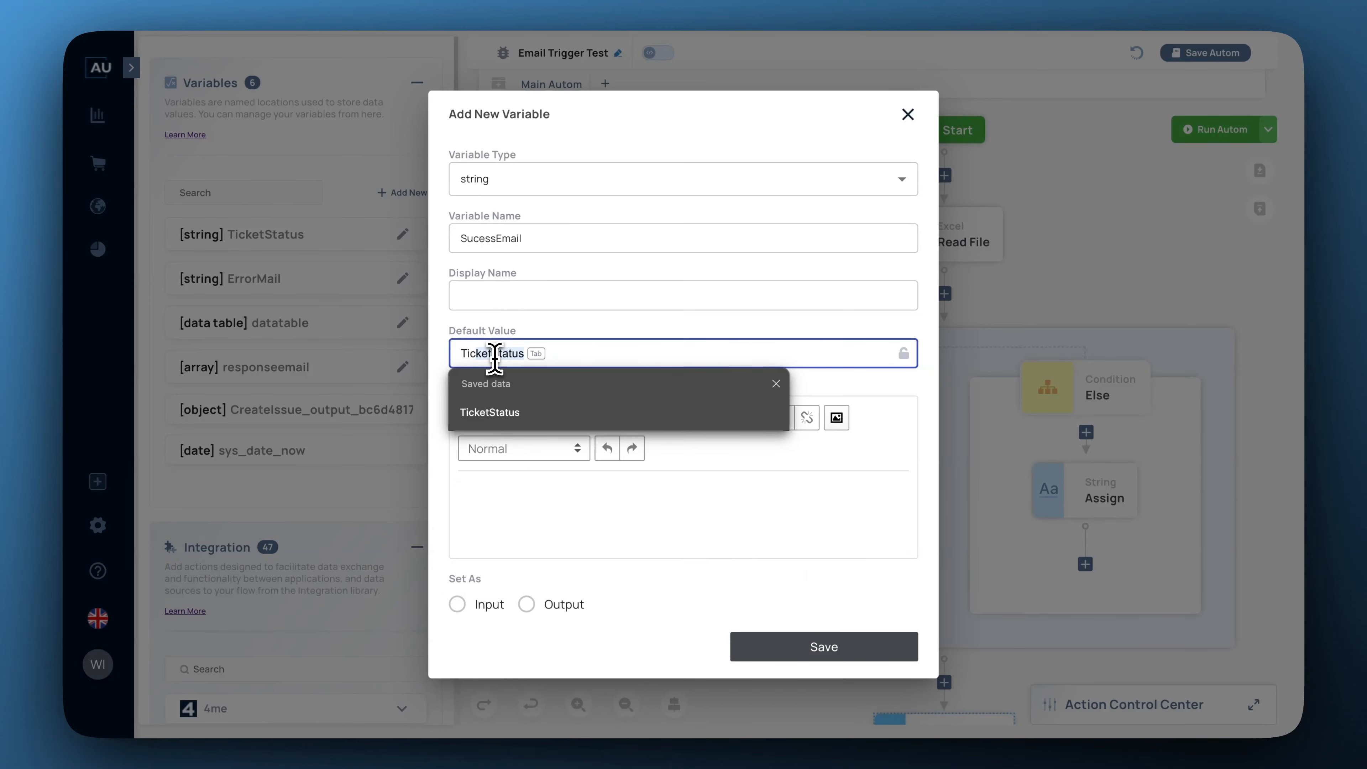
text(ketCreation Su)
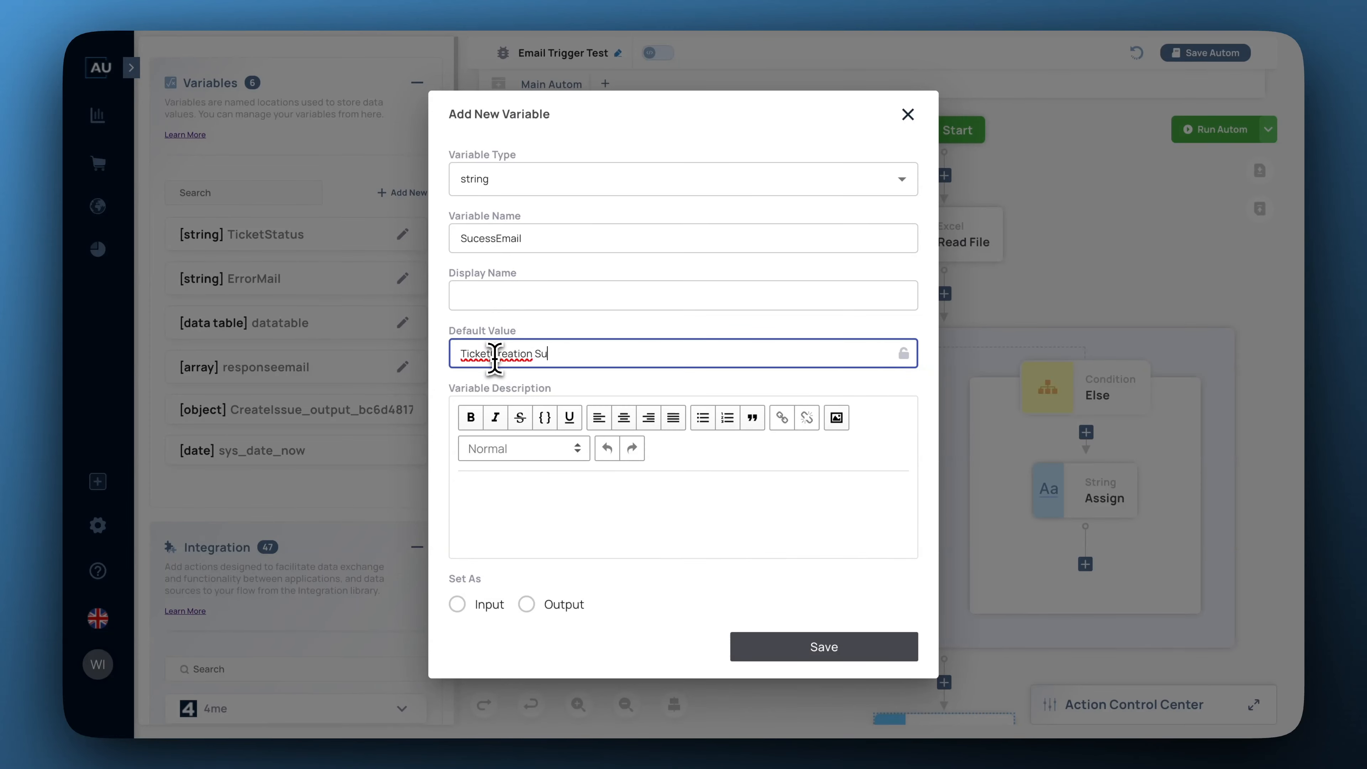
text(ccess)
click(812, 642)
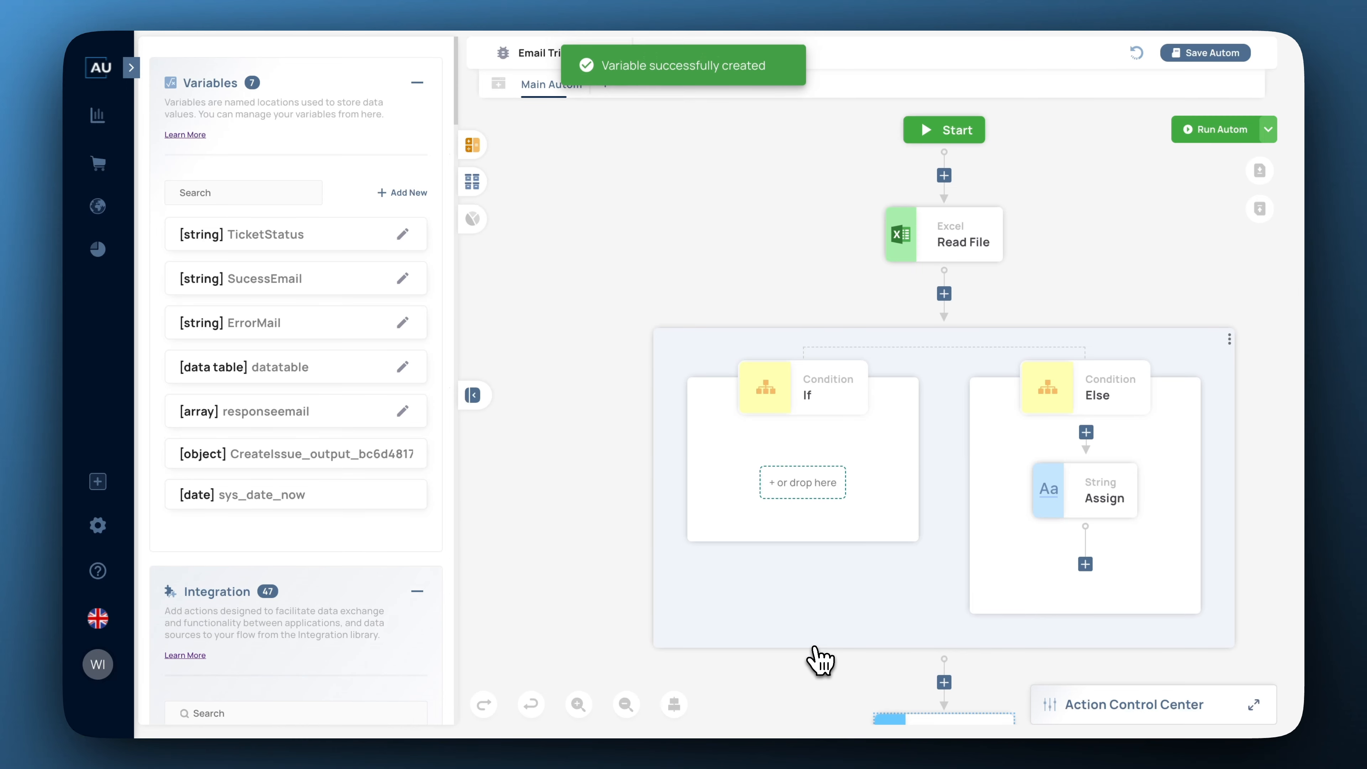
scroll(327, 526, down, 20)
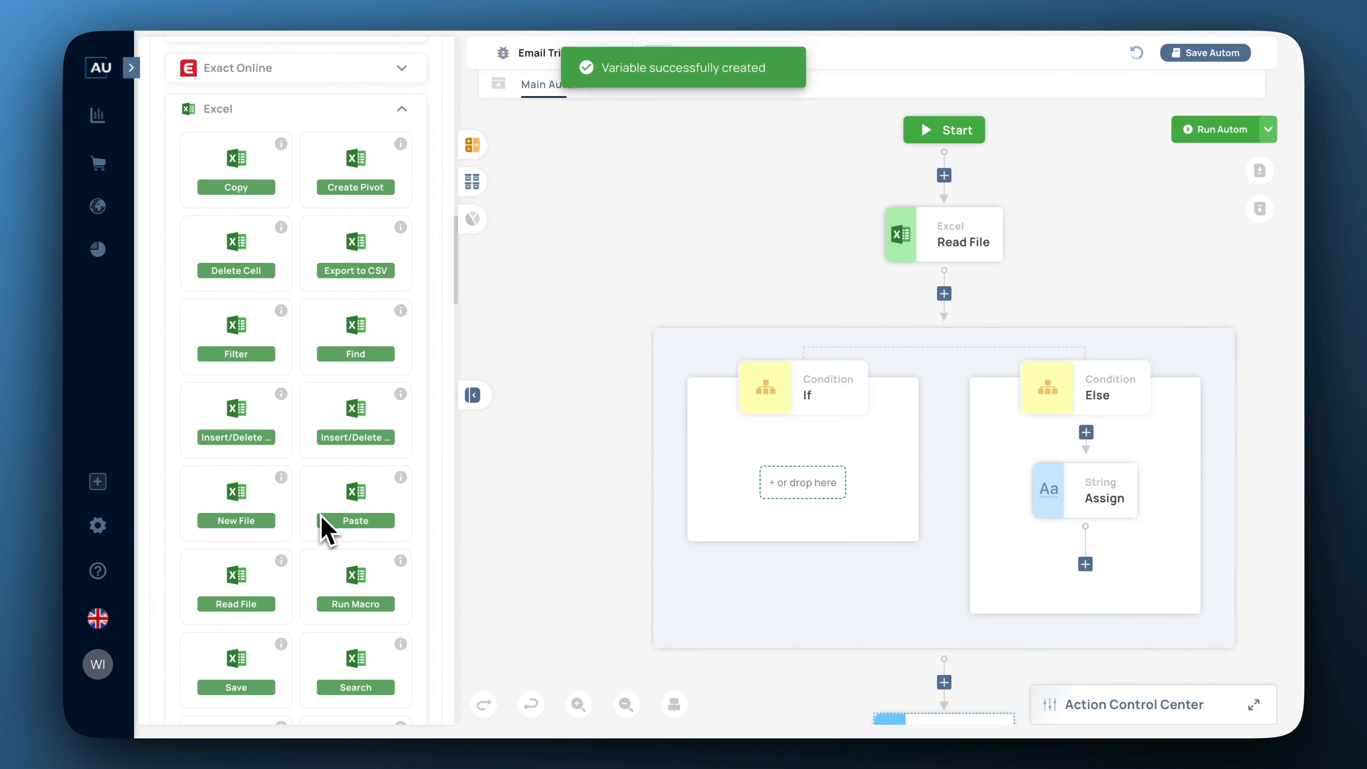
scroll(327, 525, down, 20)
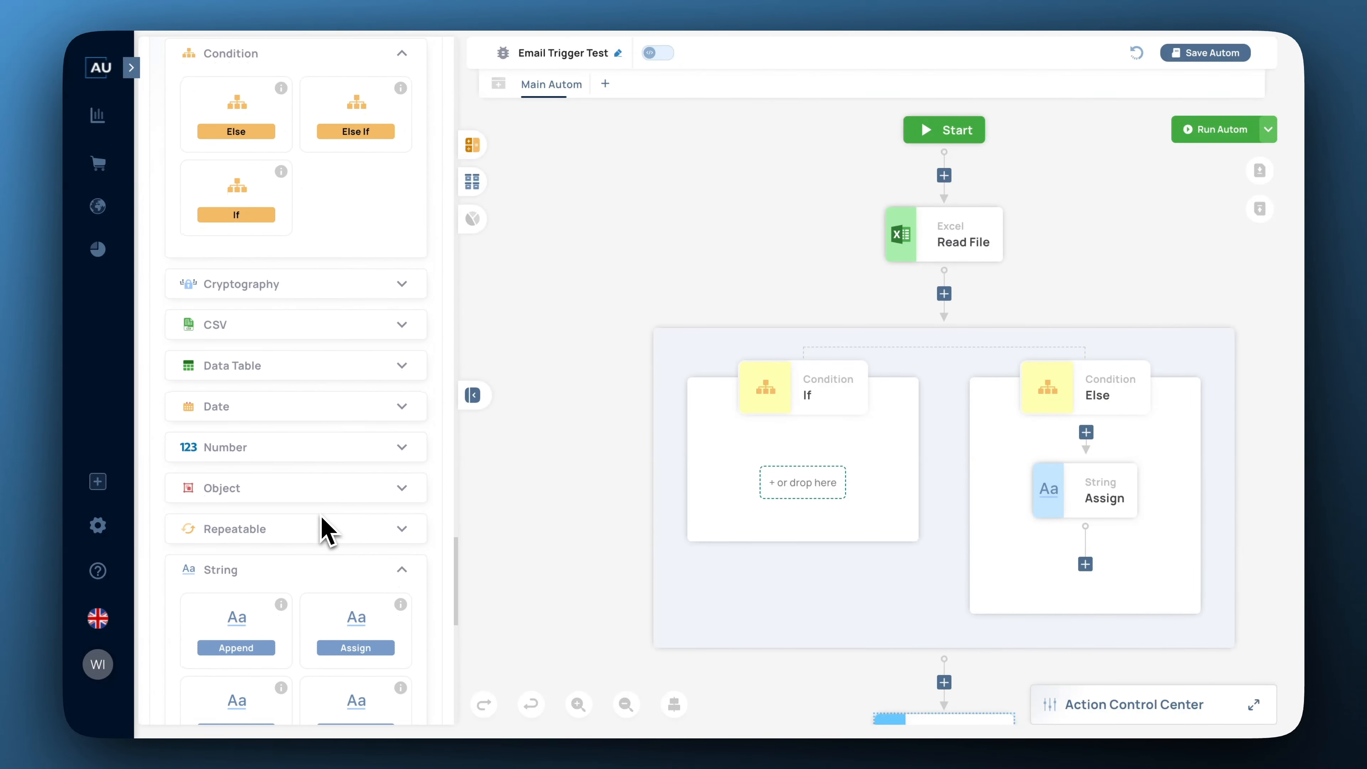
scroll(327, 525, down, 3)
Add a String Assign step to the If branch with SucessEmail as its value.
drag(358, 514, 817, 482)
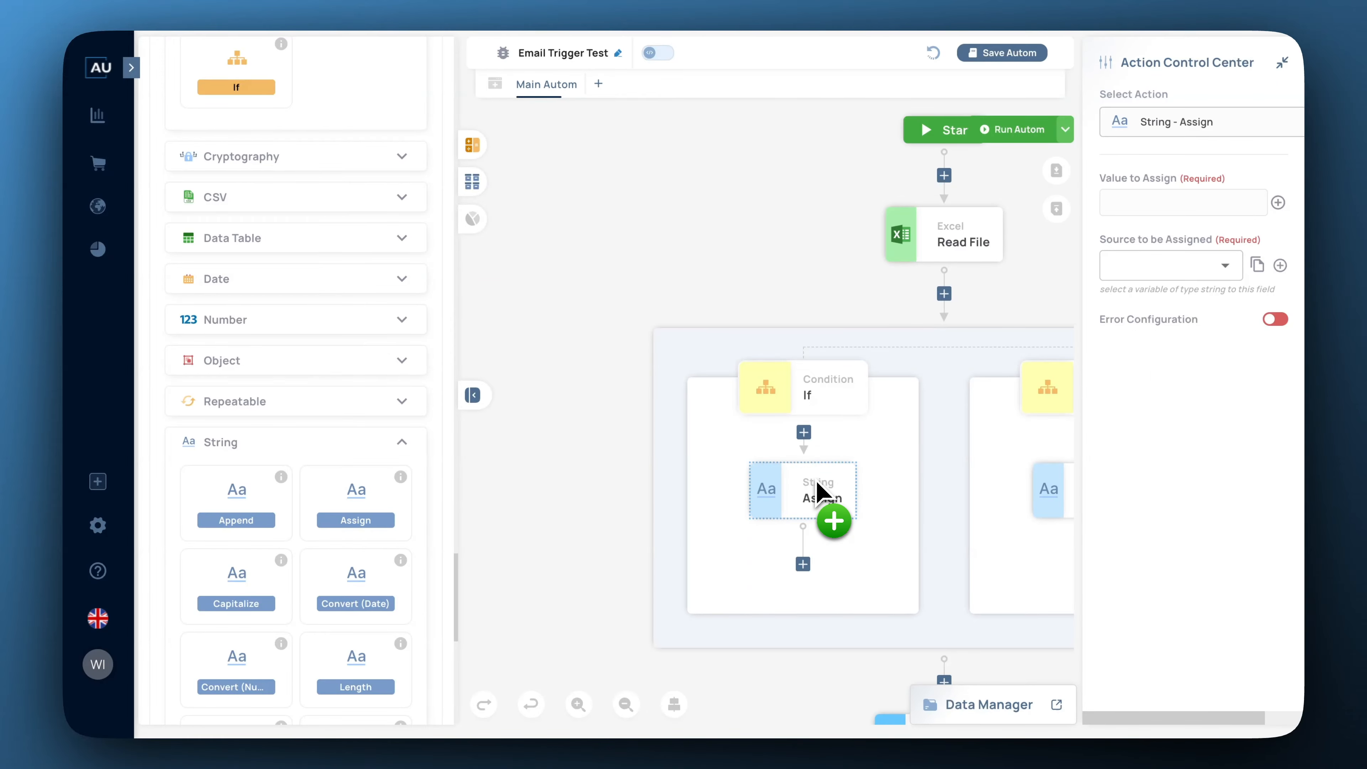
click(1278, 203)
click(773, 386)
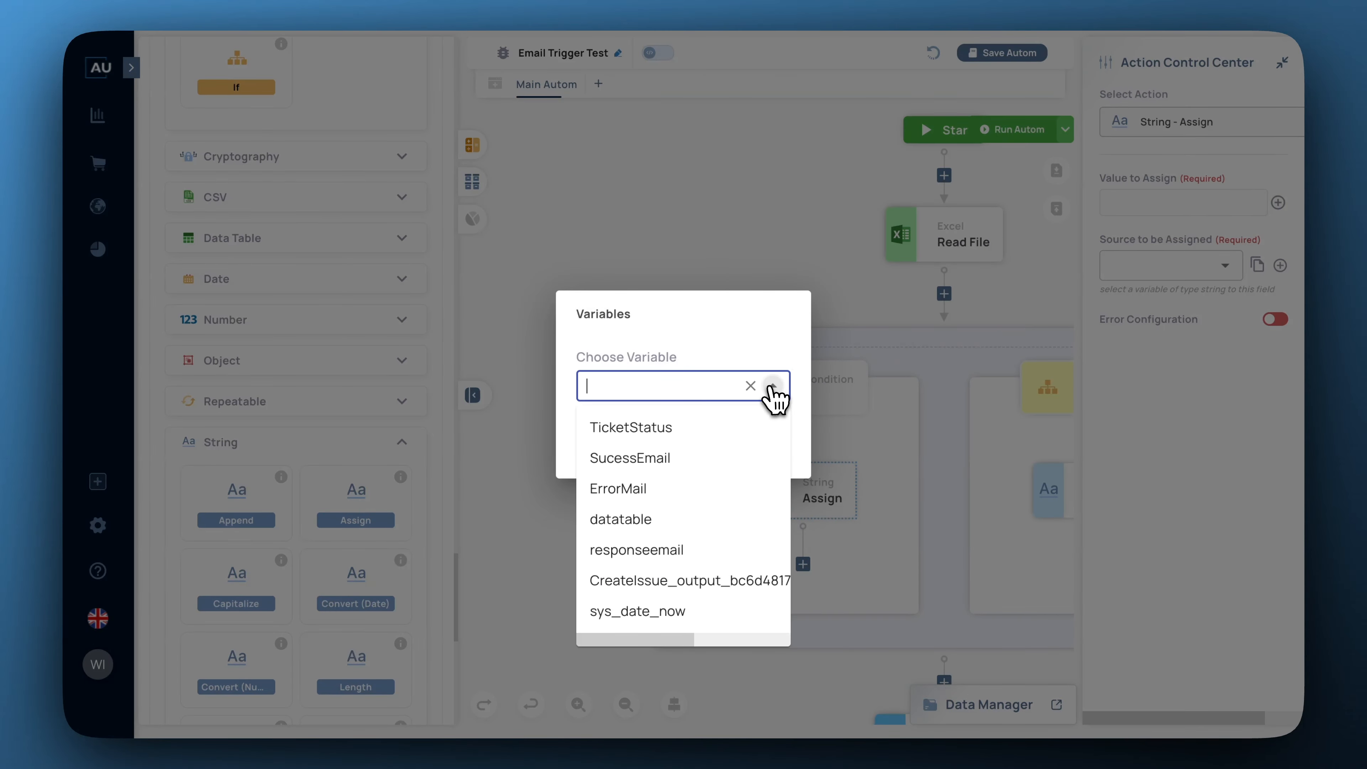
click(667, 464)
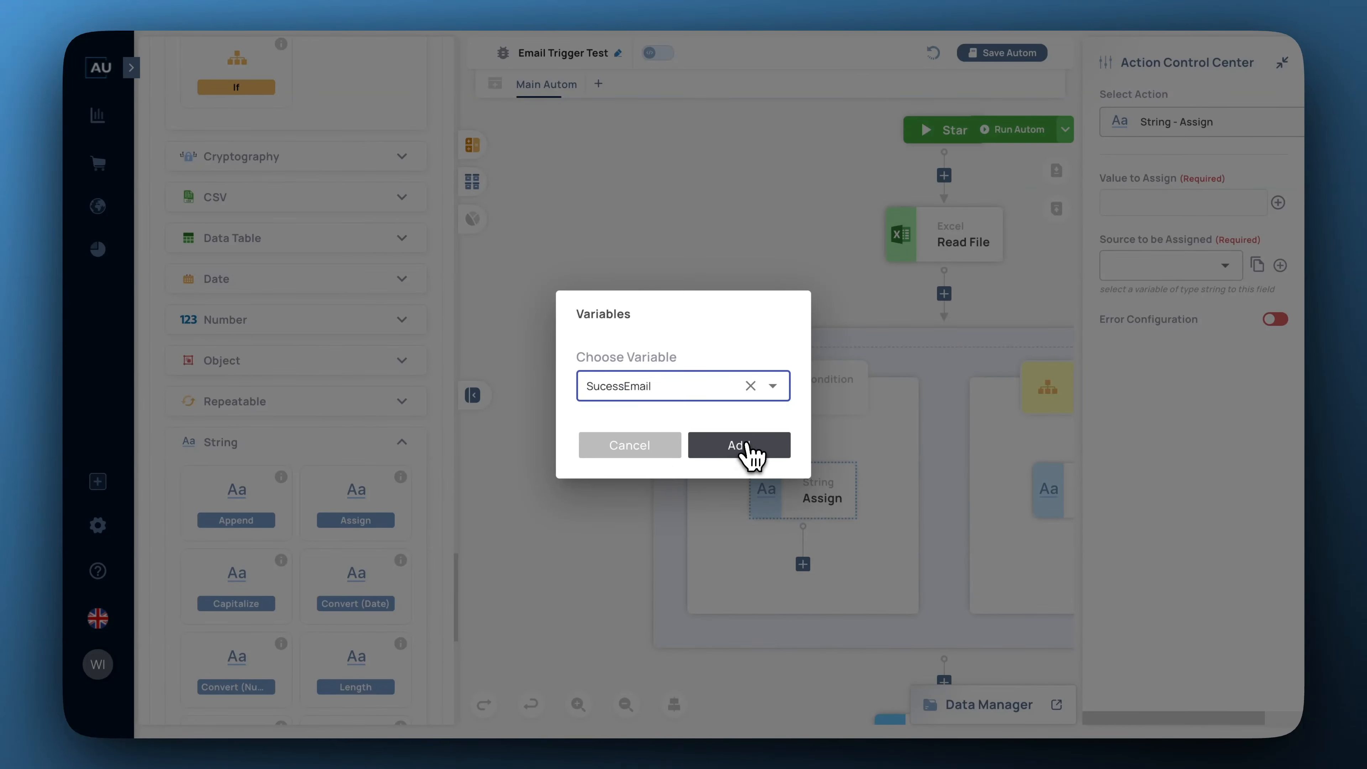
click(748, 446)
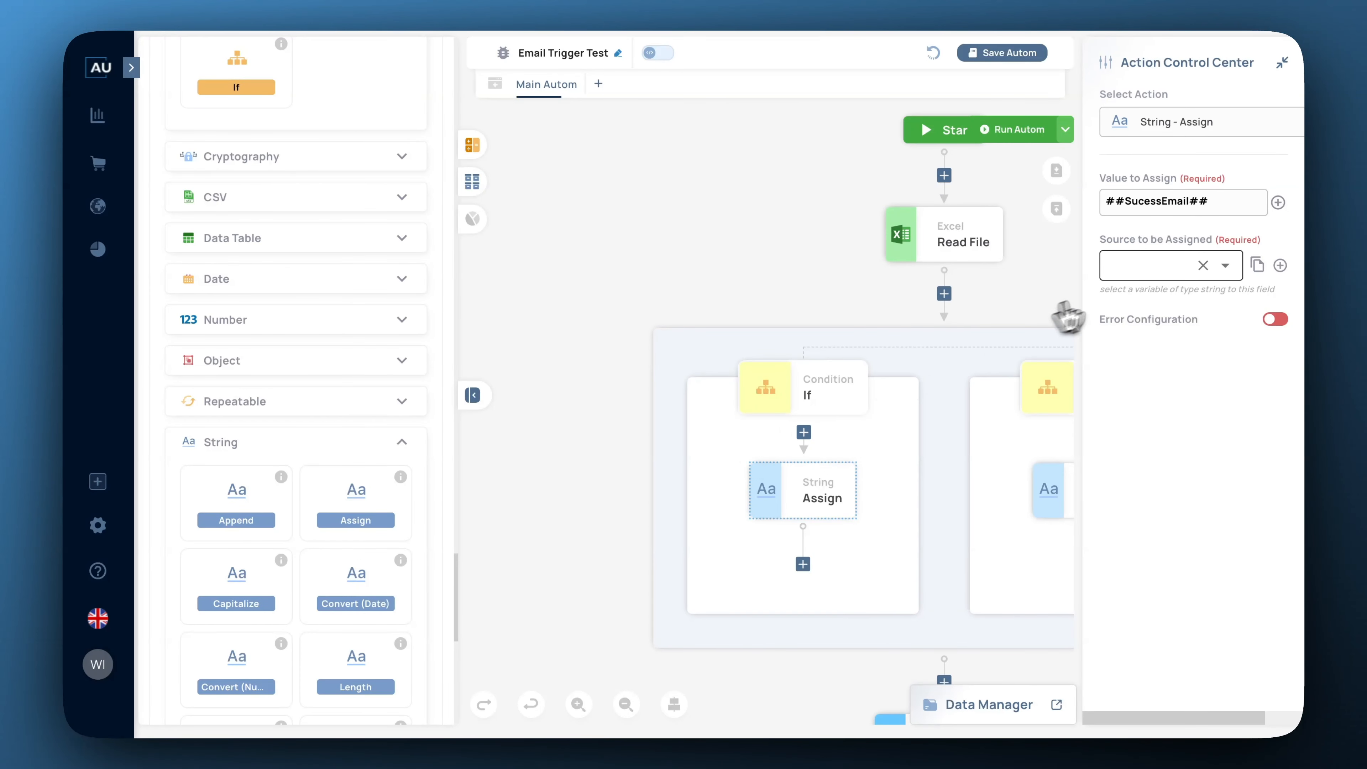
Set TicketStatus as the Assign step's target and collapse the step settings.
click(1226, 267)
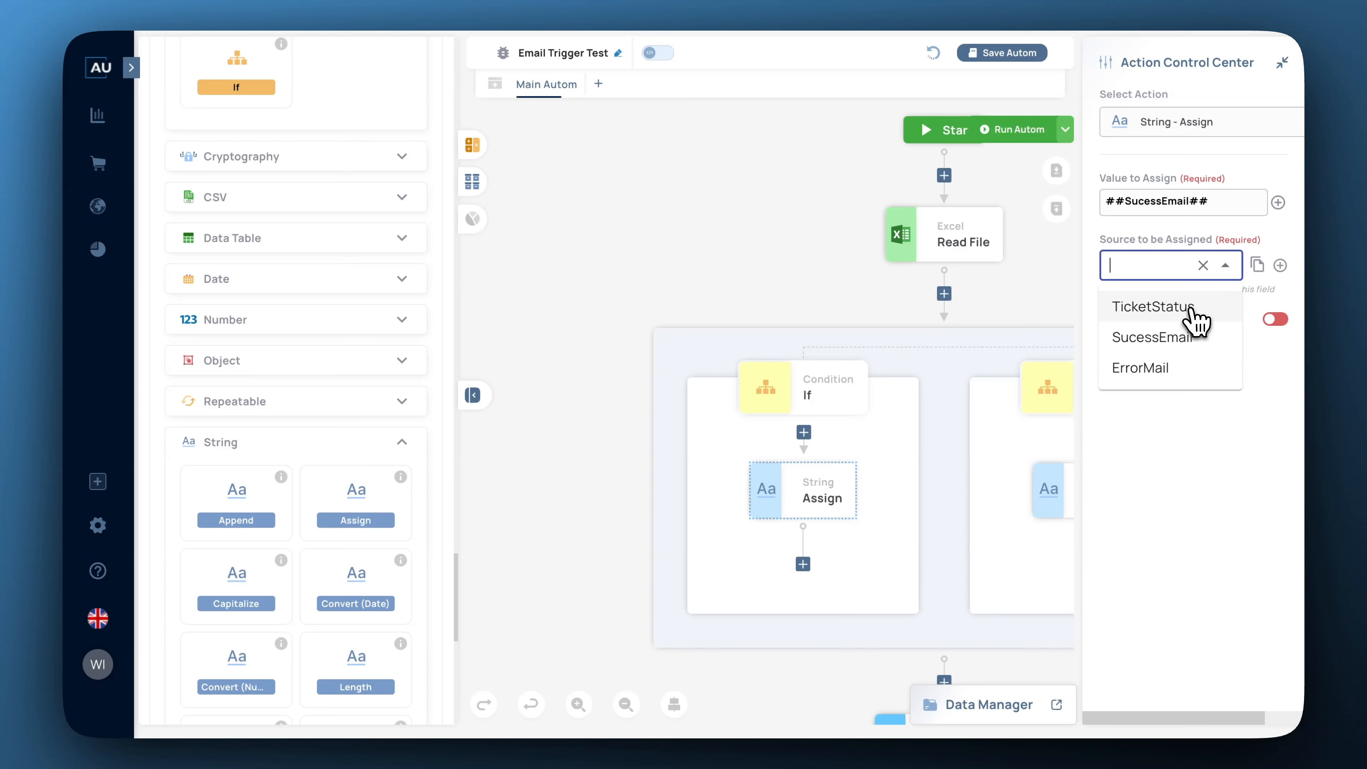
click(1165, 312)
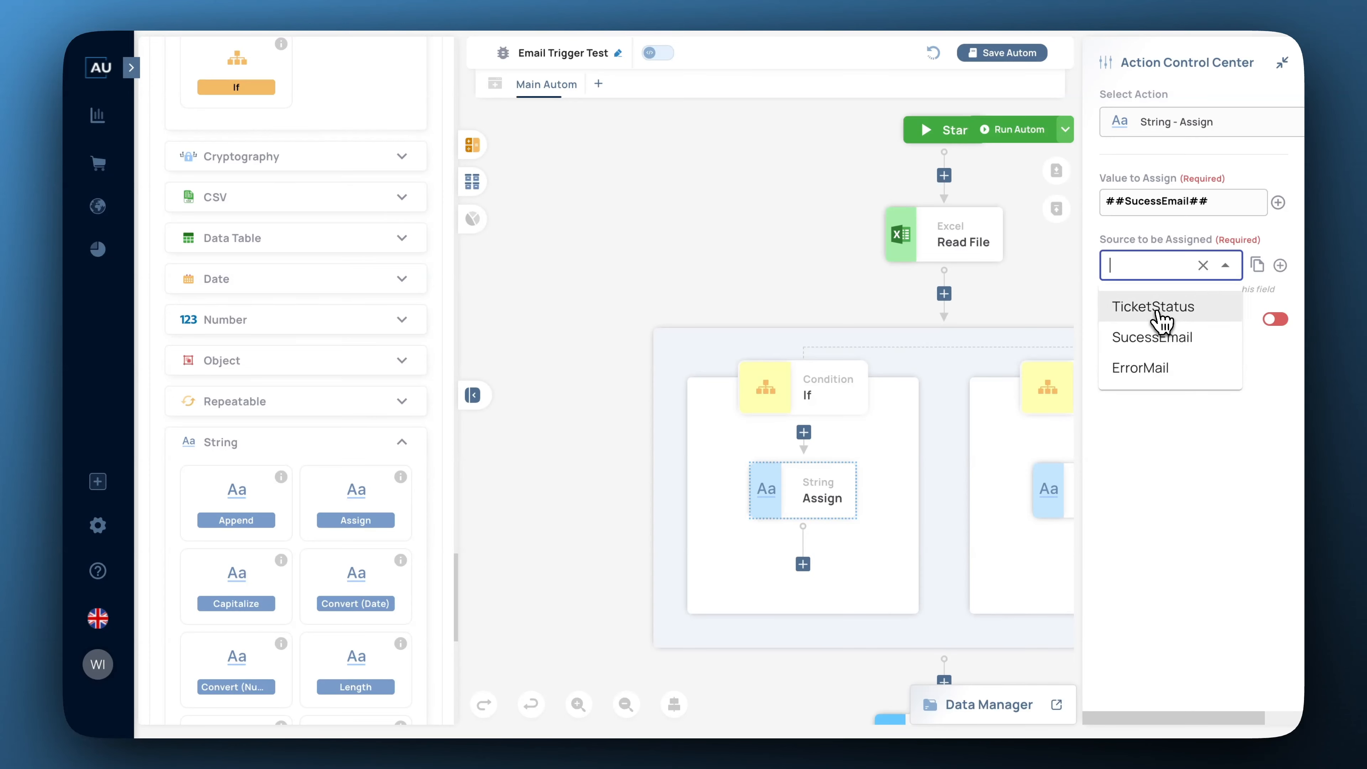
click(1200, 388)
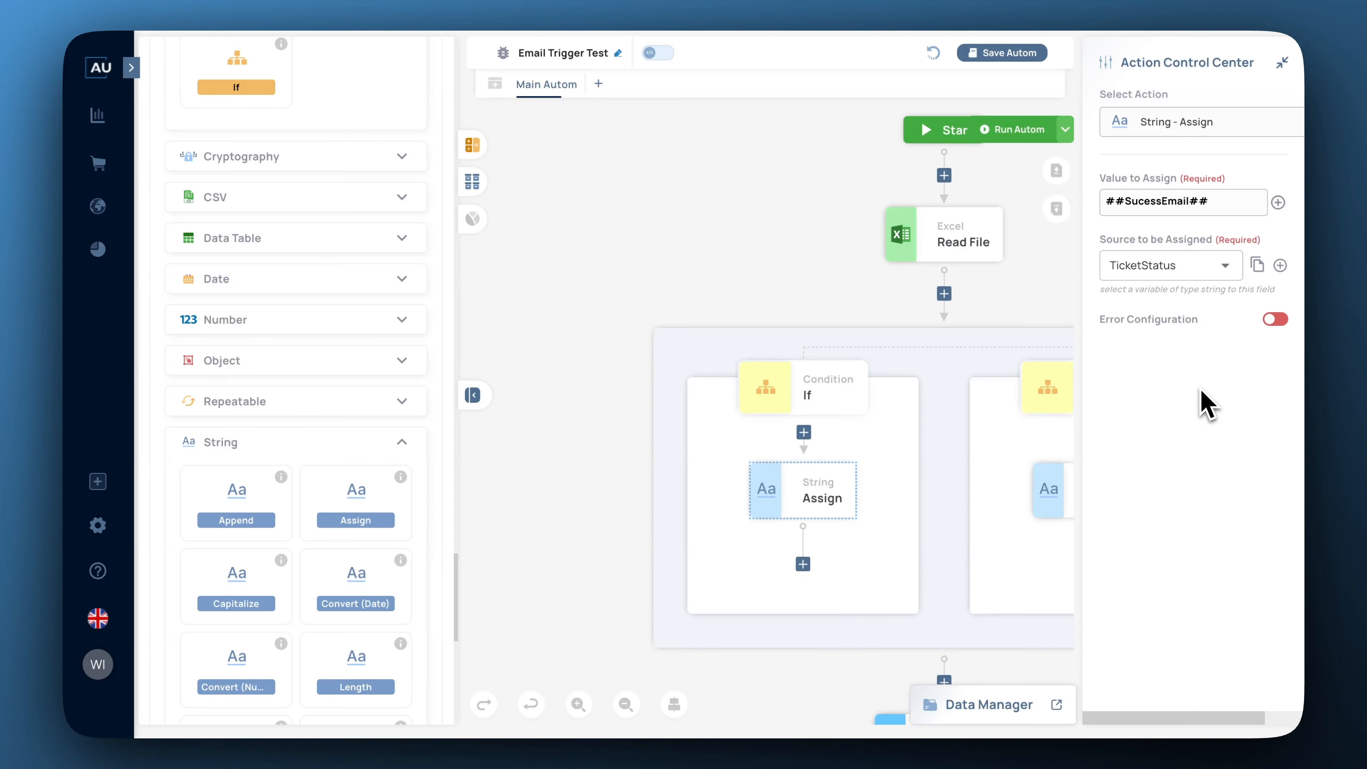
click(1283, 62)
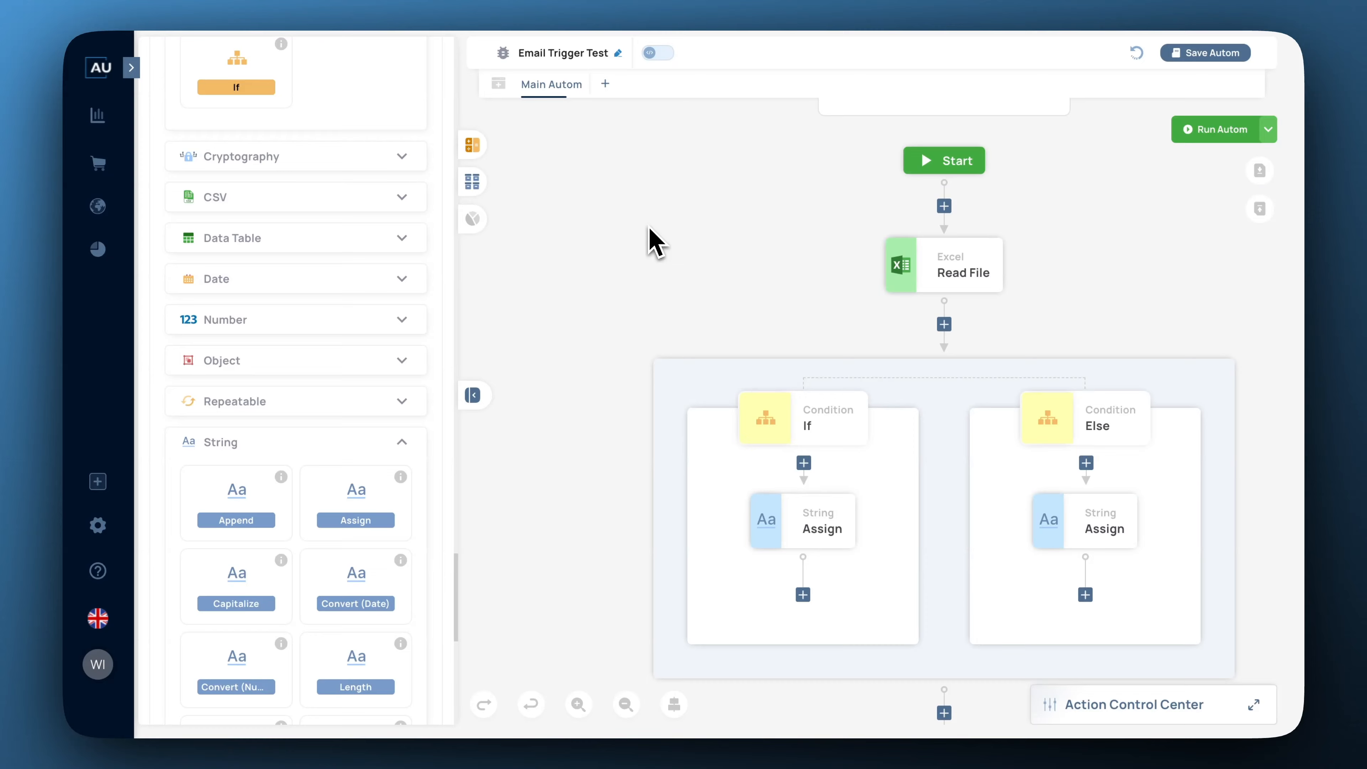
Add a Repeat loop below the If branch's Assign step.
scroll(345, 296, up, 8)
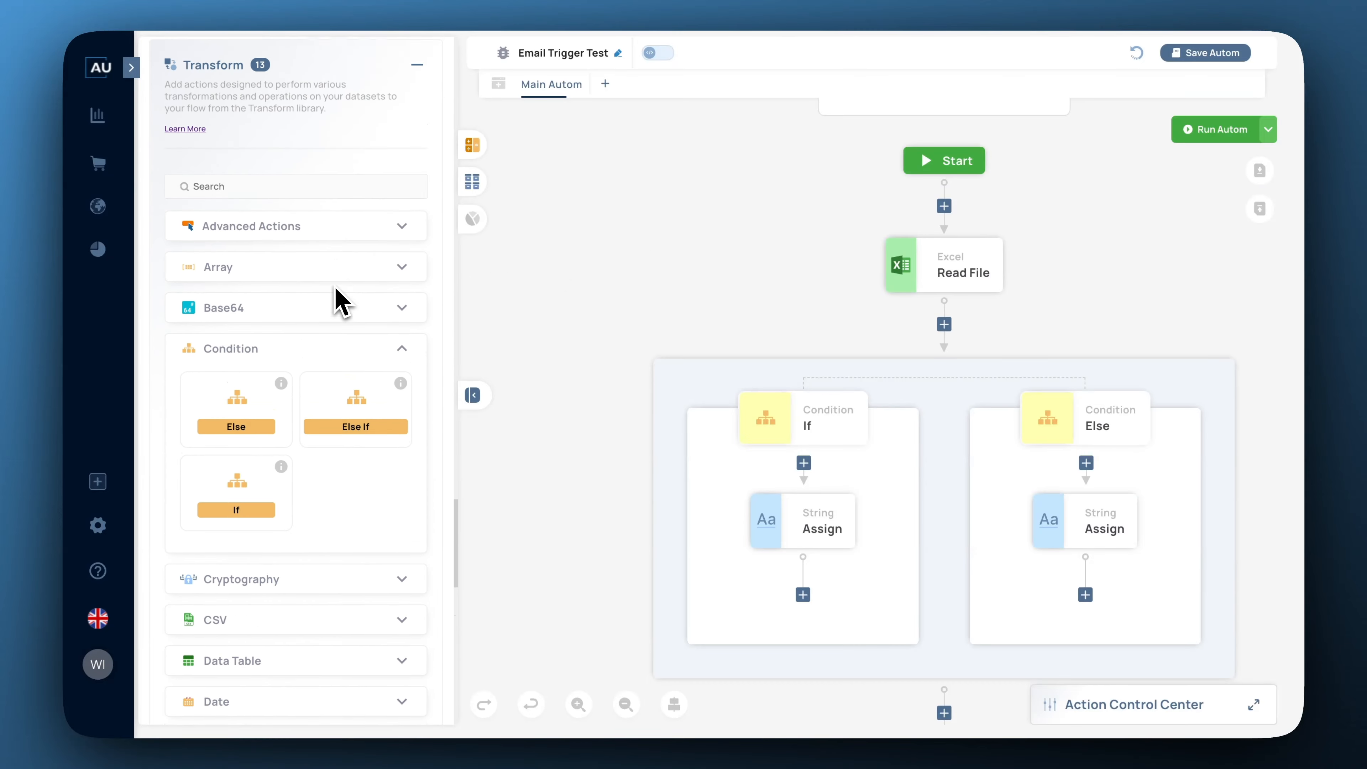
scroll(302, 258, down, 9)
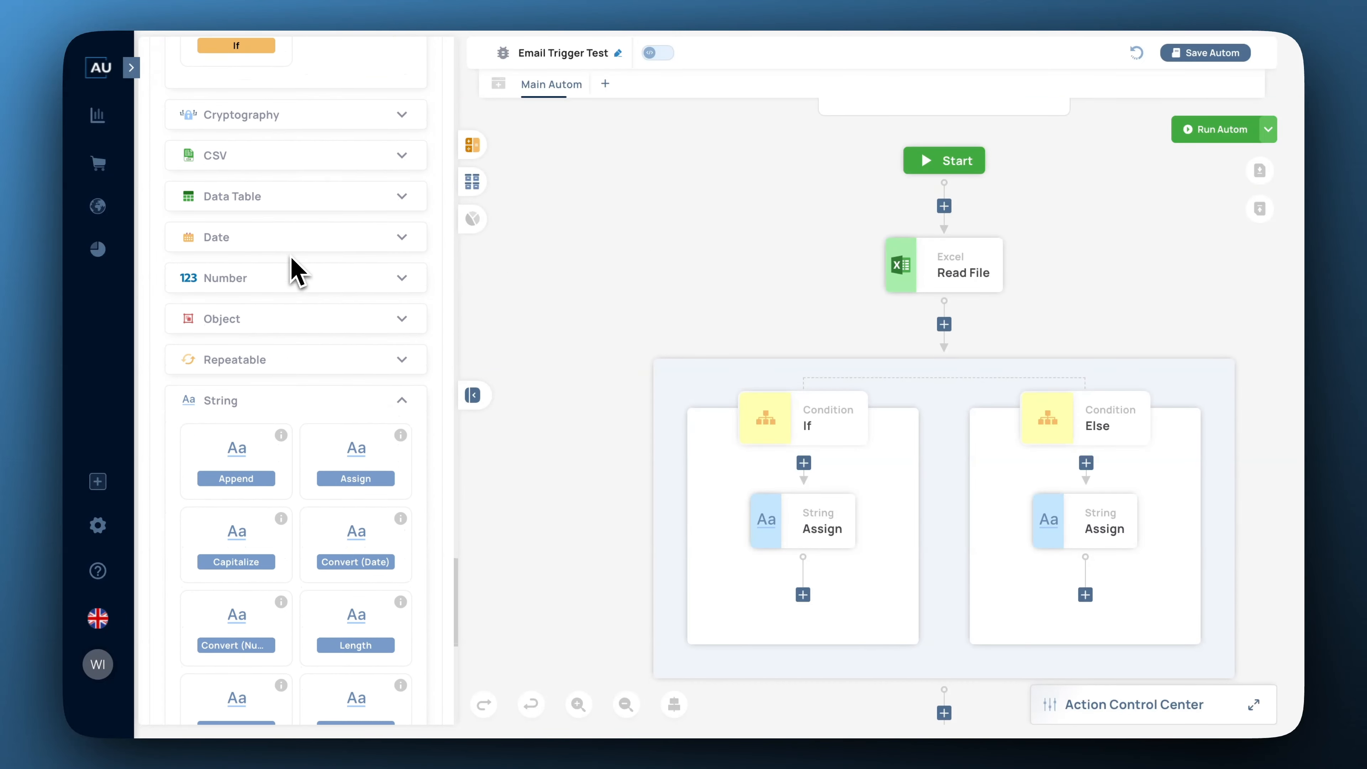
click(392, 360)
scroll(375, 384, down, 1)
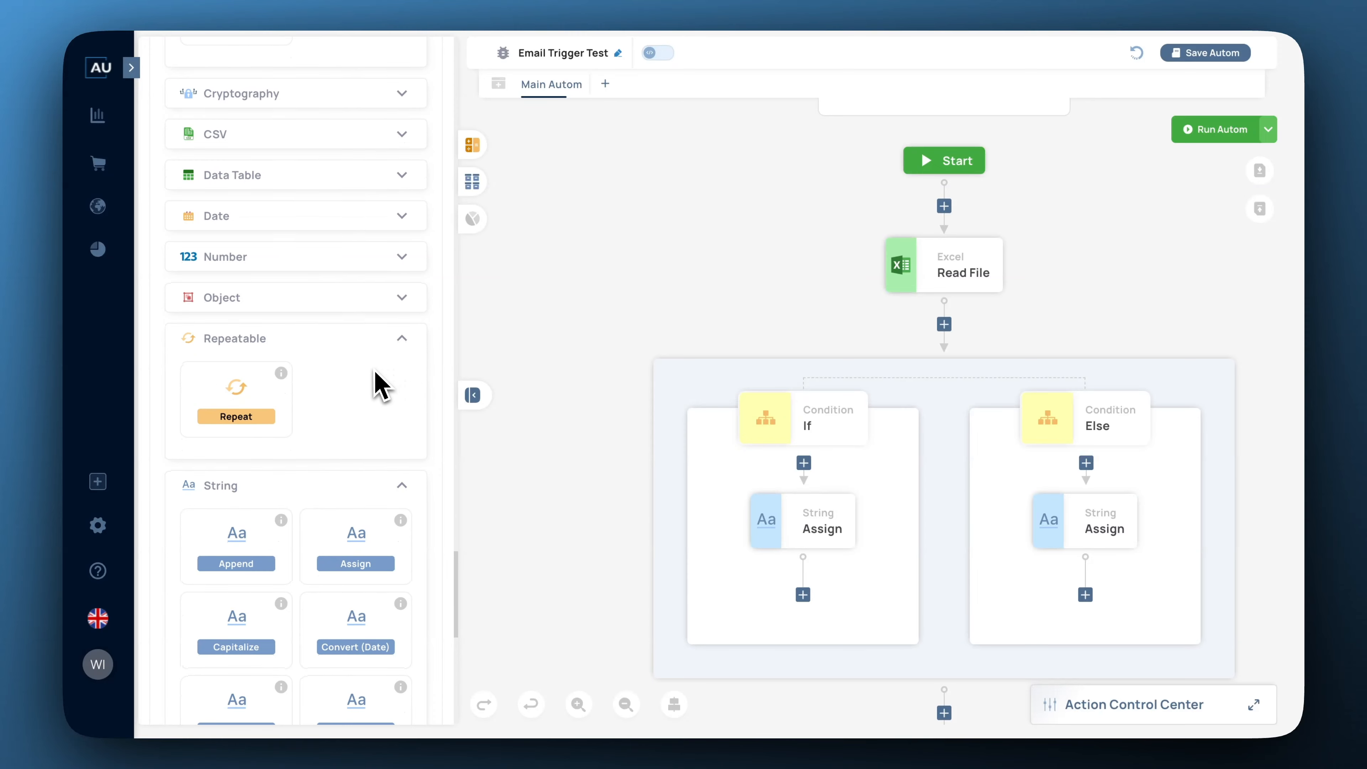
drag(257, 401, 809, 609)
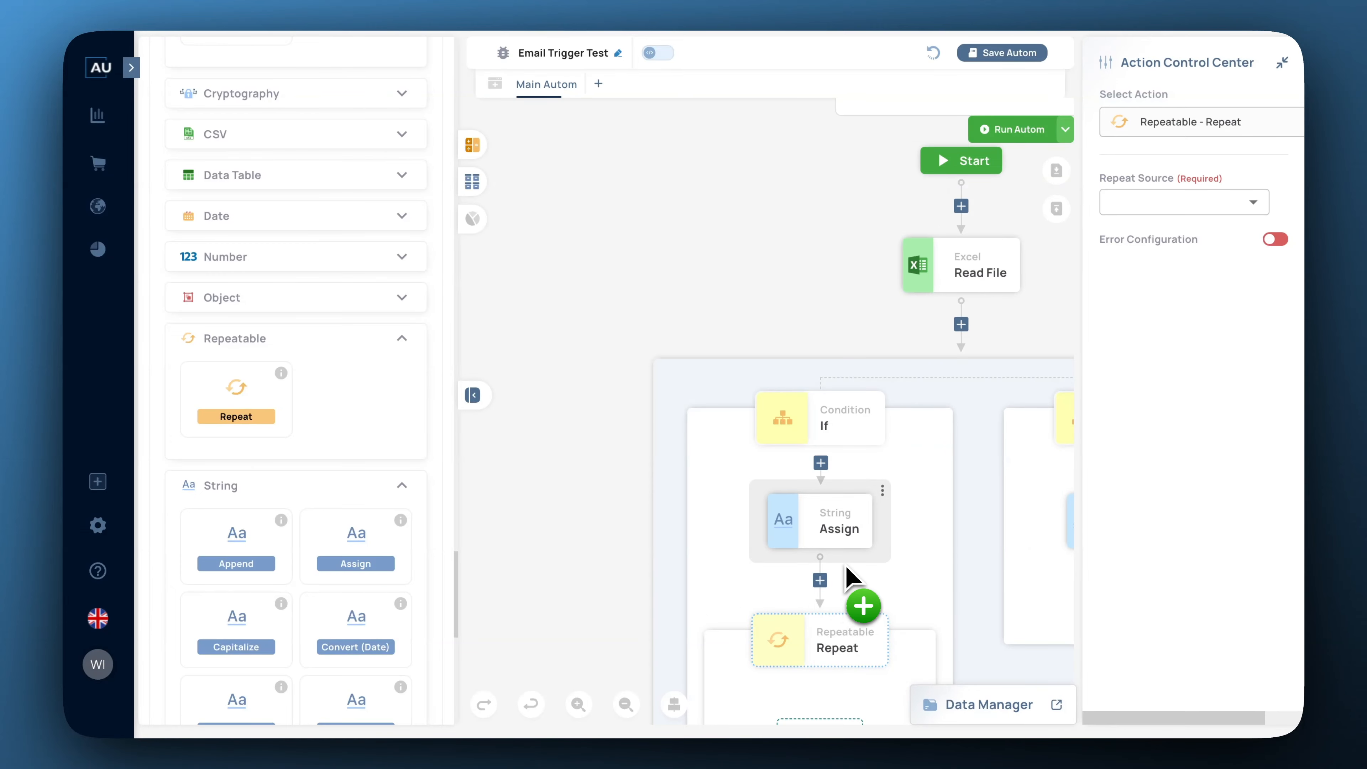
Make the Repeat loop over each mail in responseemail and start a new iteration variable.
scroll(894, 590, down, 3)
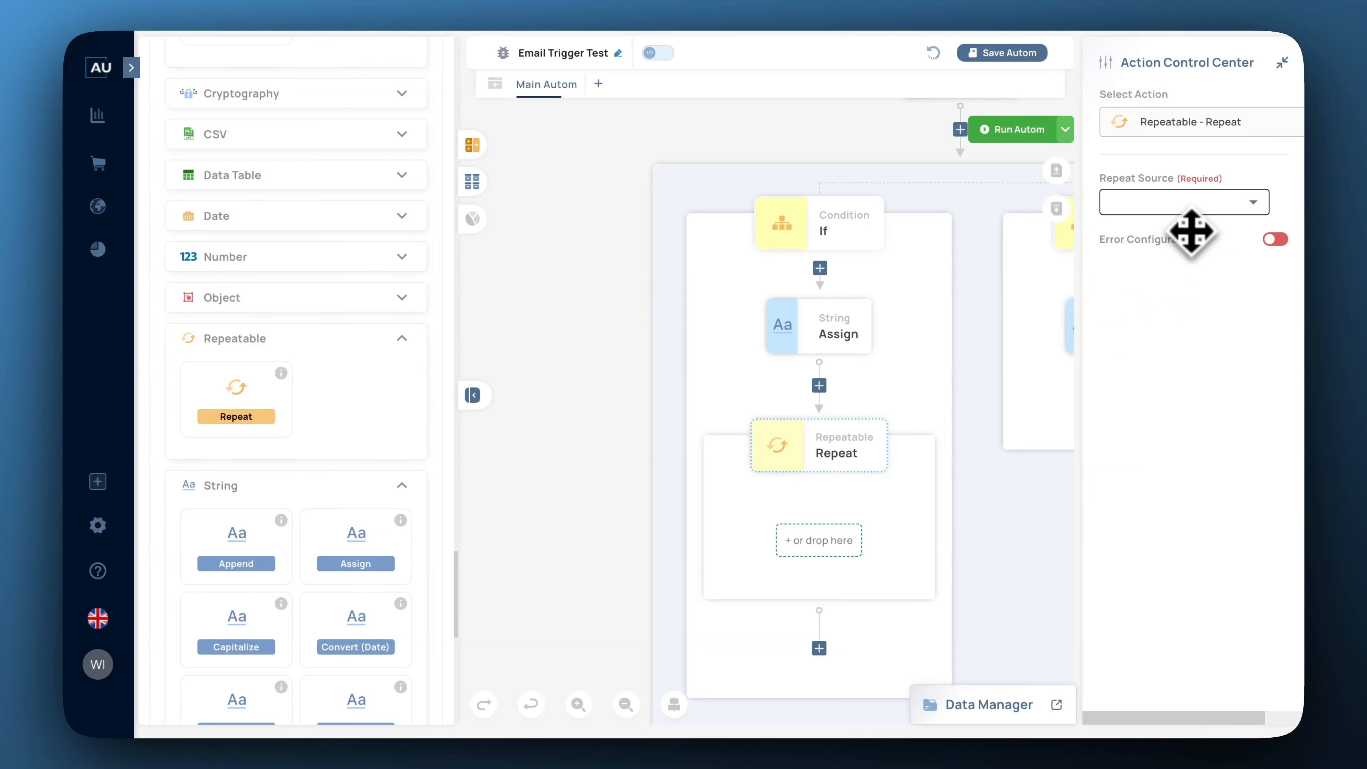
click(1258, 209)
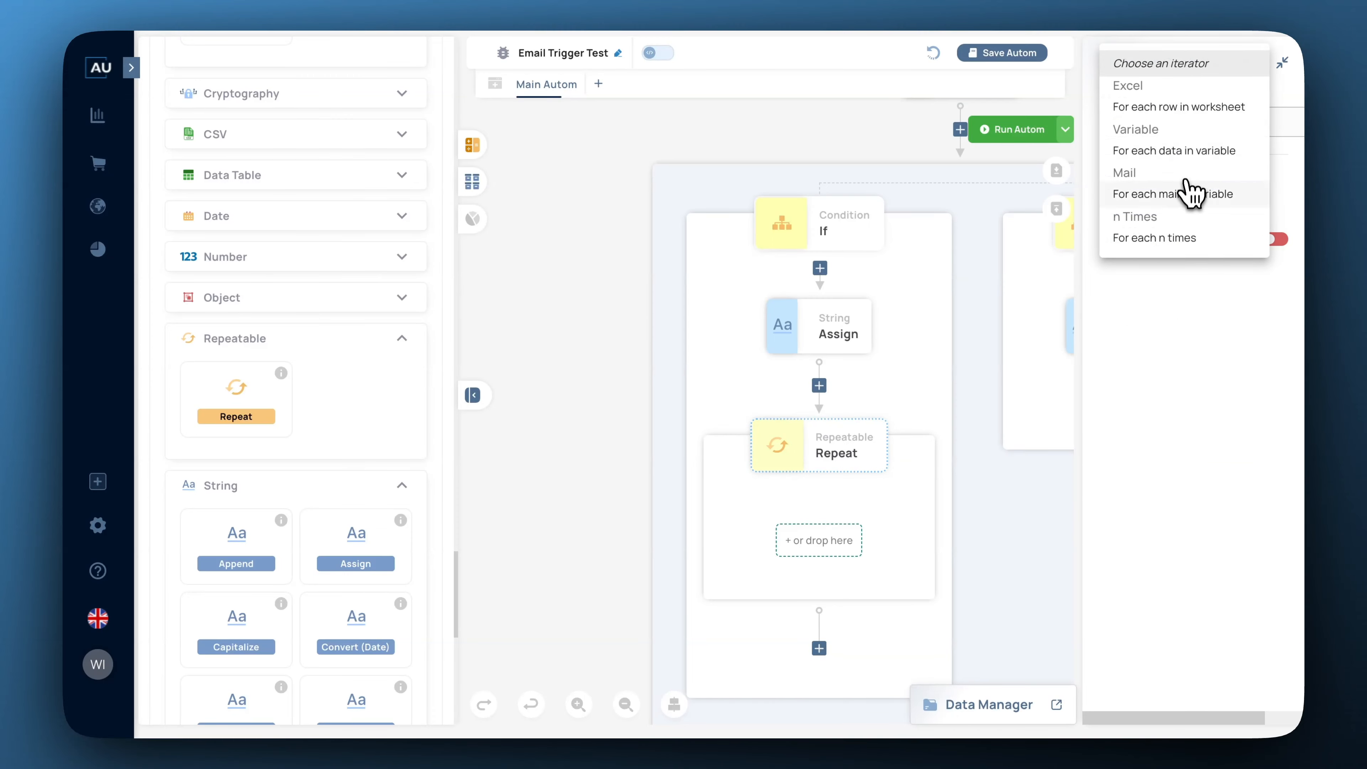
click(1179, 199)
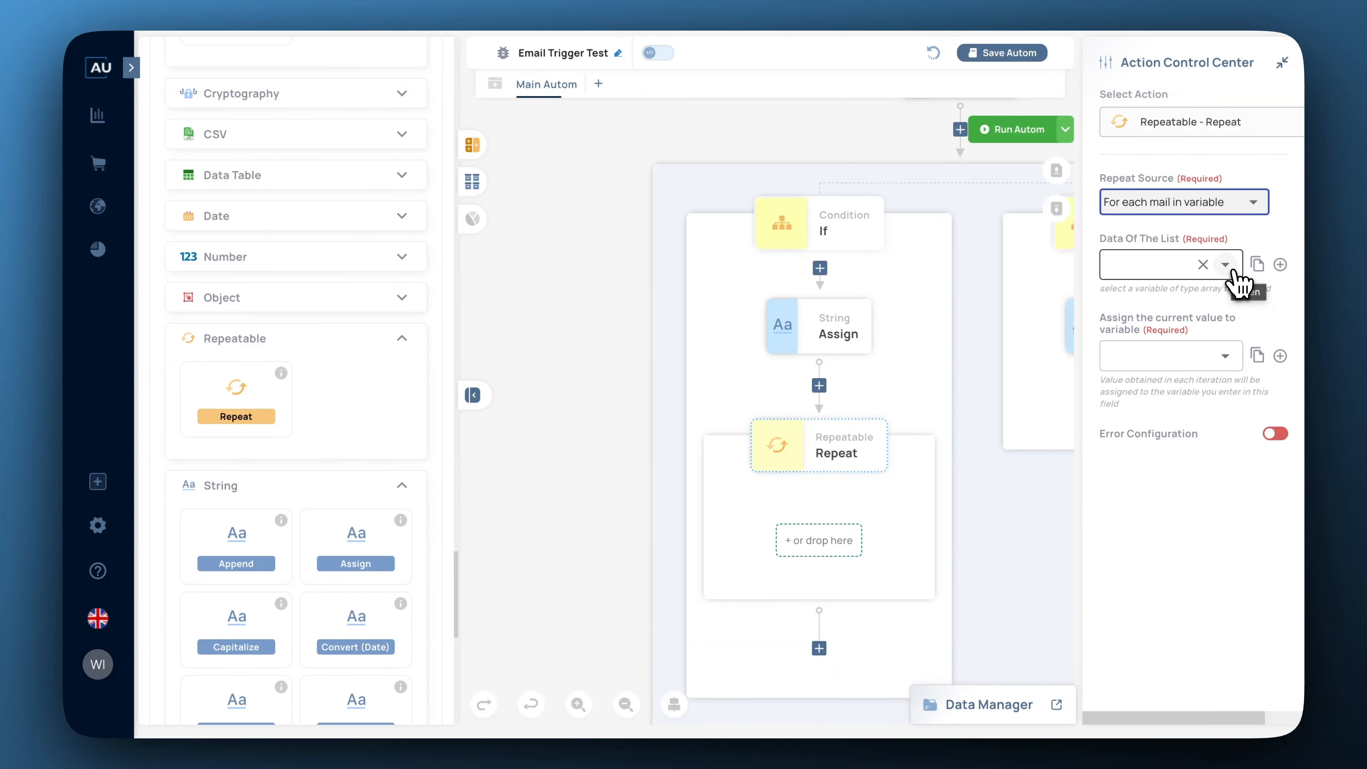
click(1232, 269)
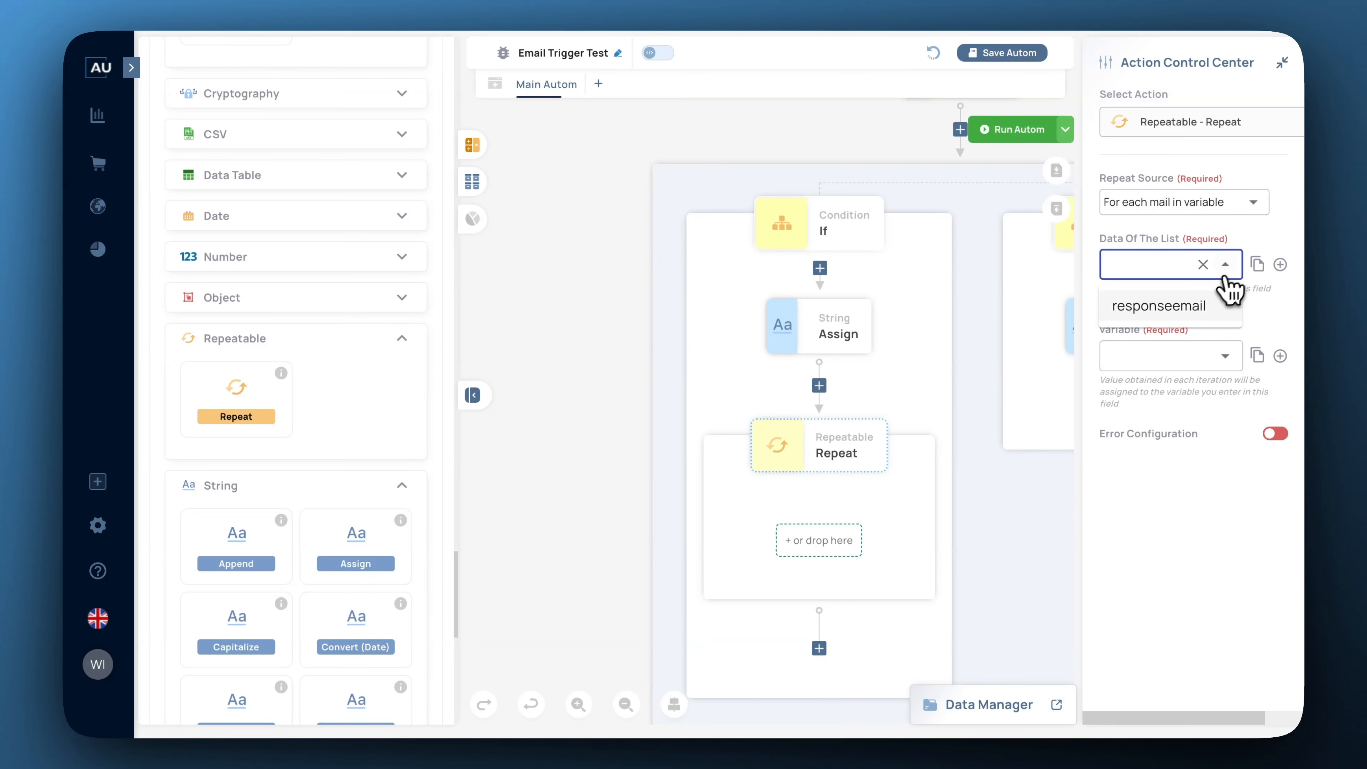
click(1176, 305)
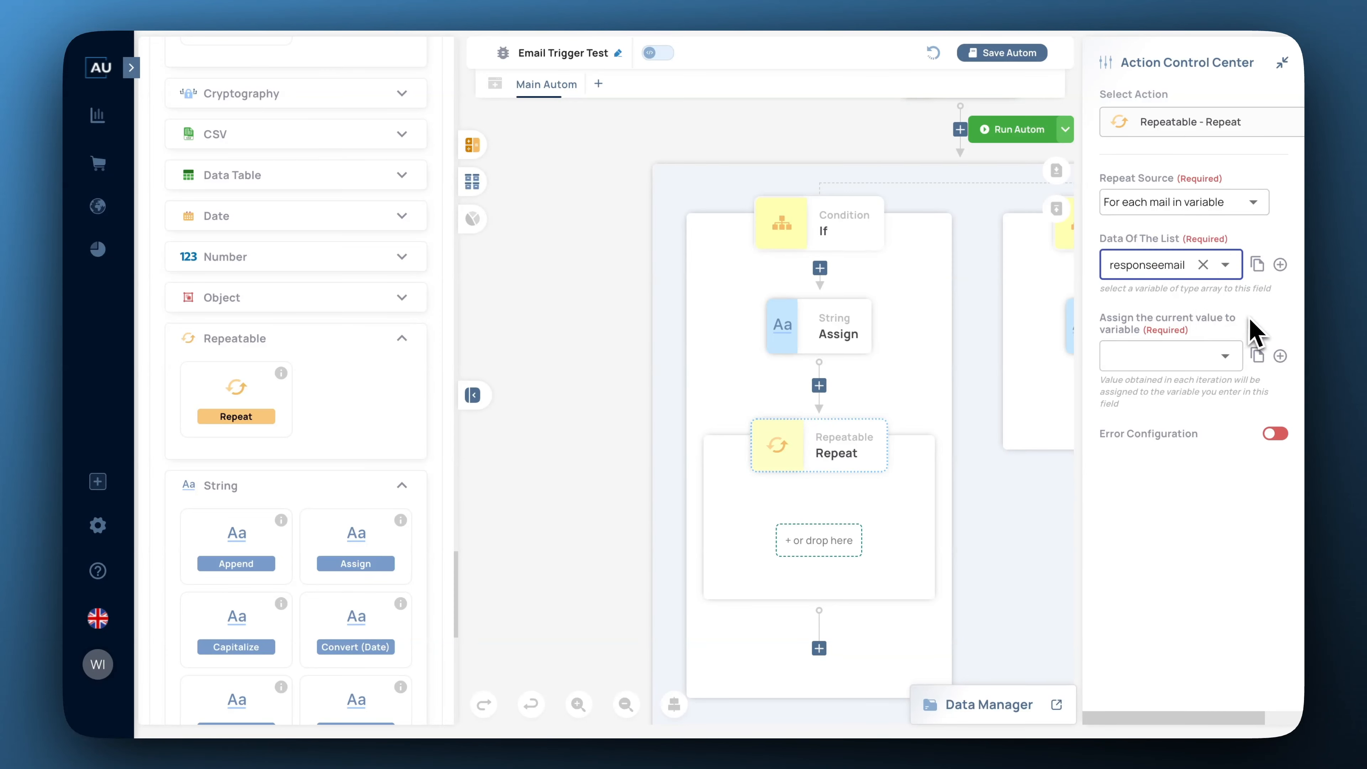
click(1187, 426)
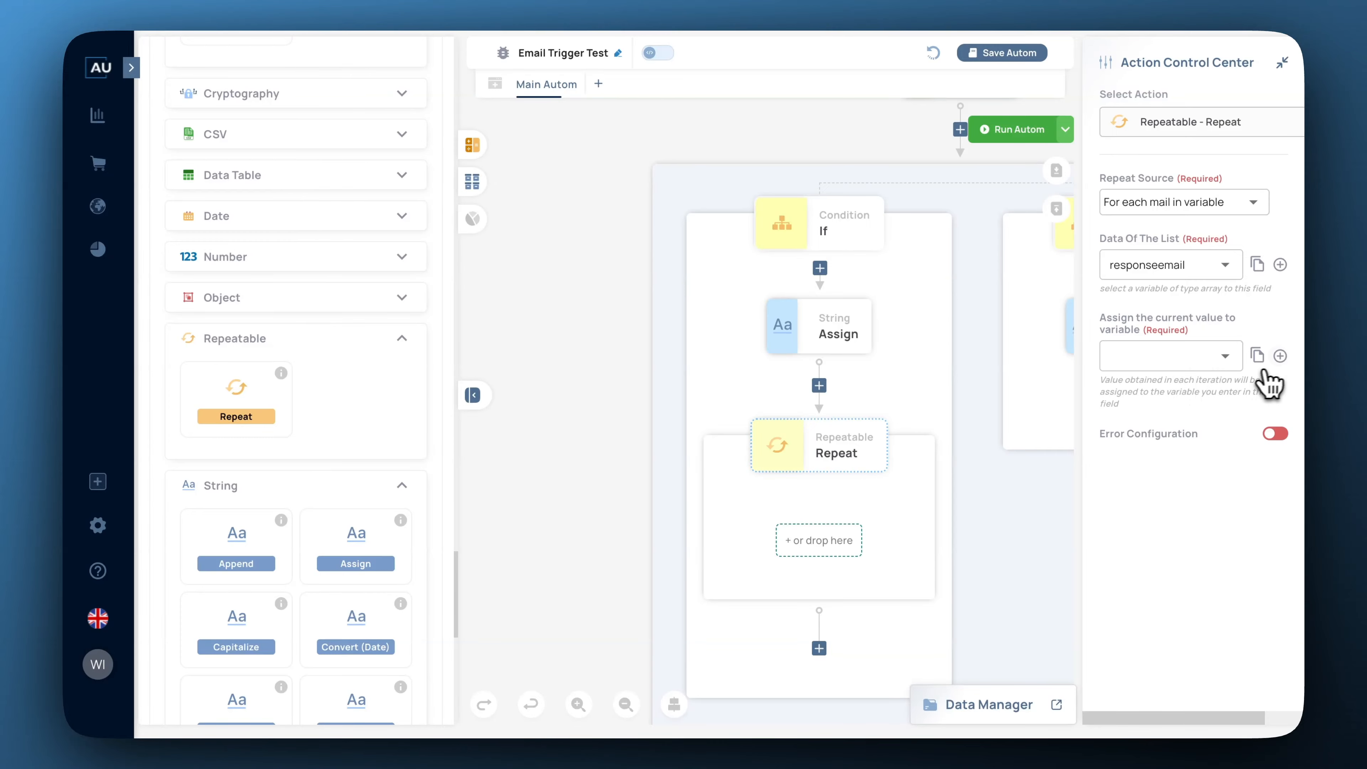
click(1280, 357)
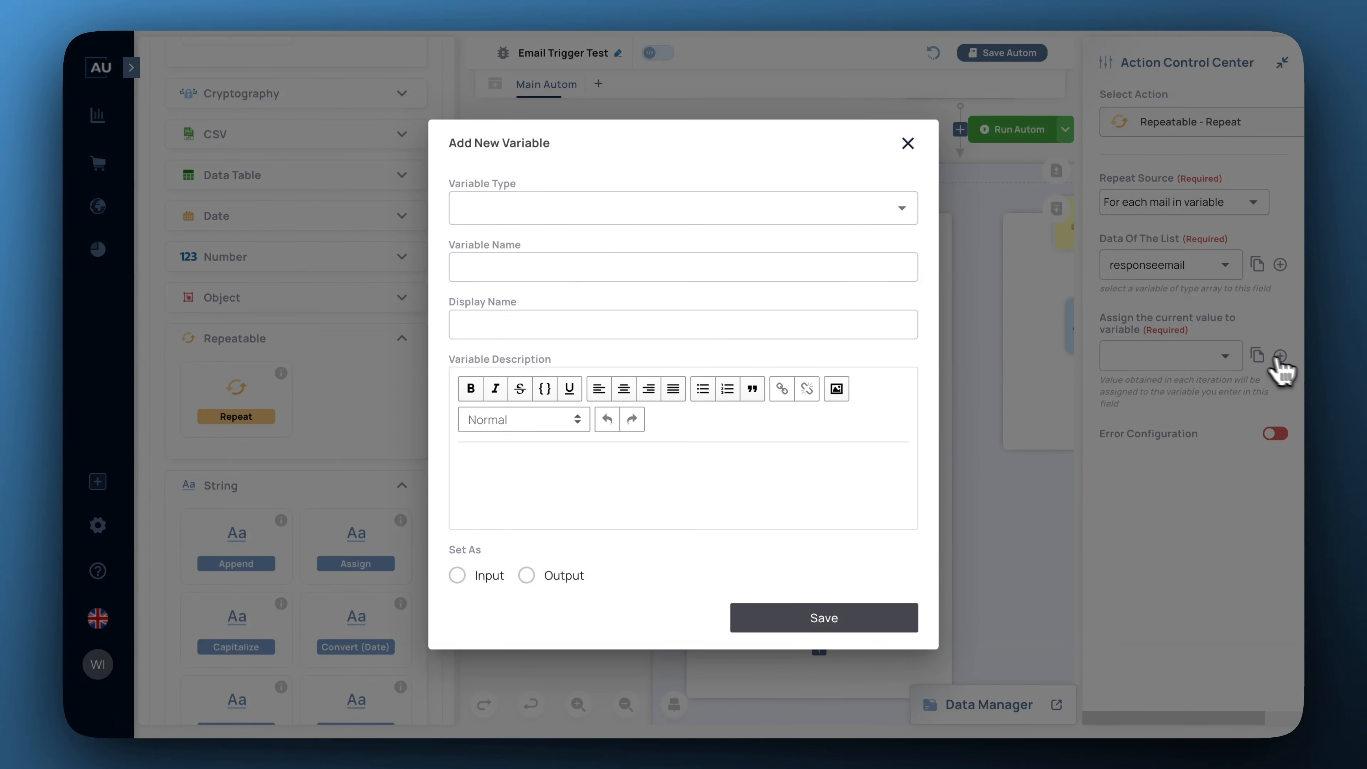
Create an object variable named RepeatObject to hold each iteration's mail.
click(902, 215)
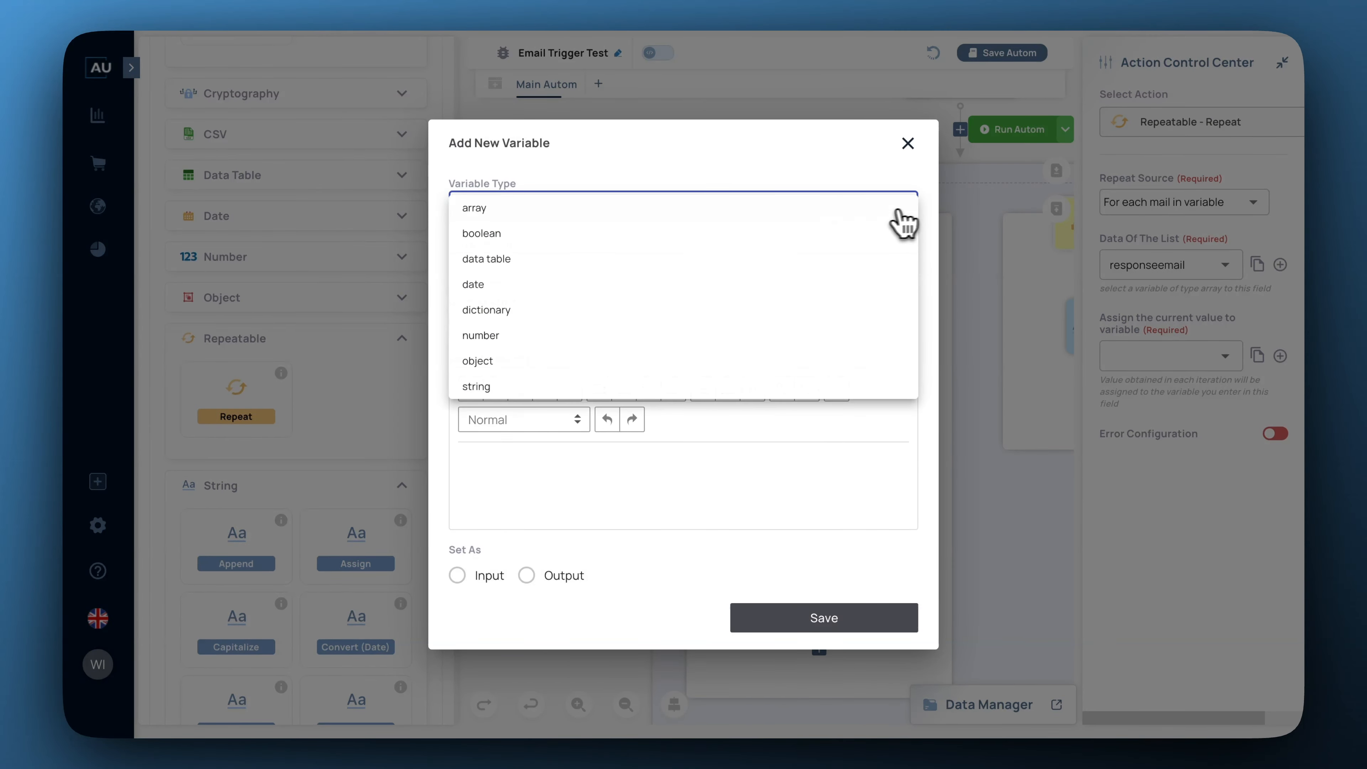
click(489, 361)
click(496, 211)
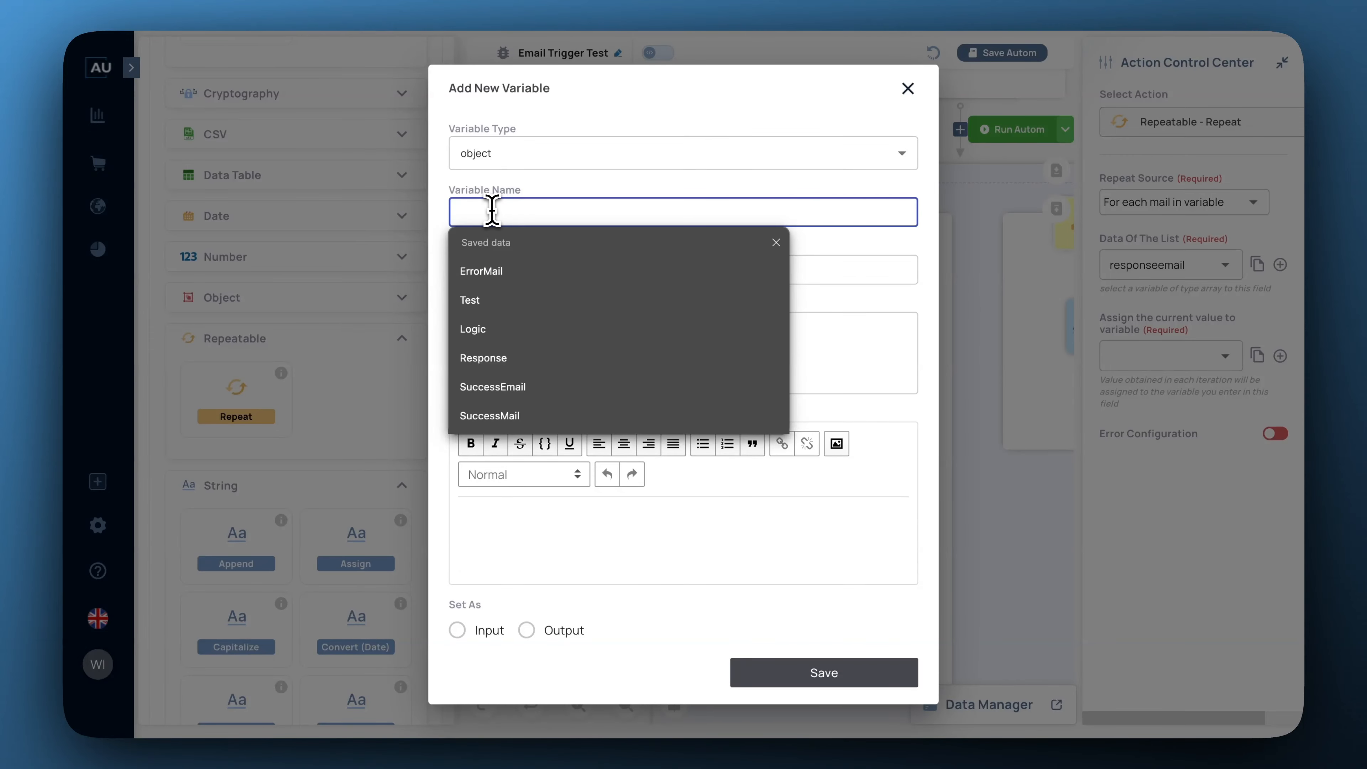
text(Repeat)
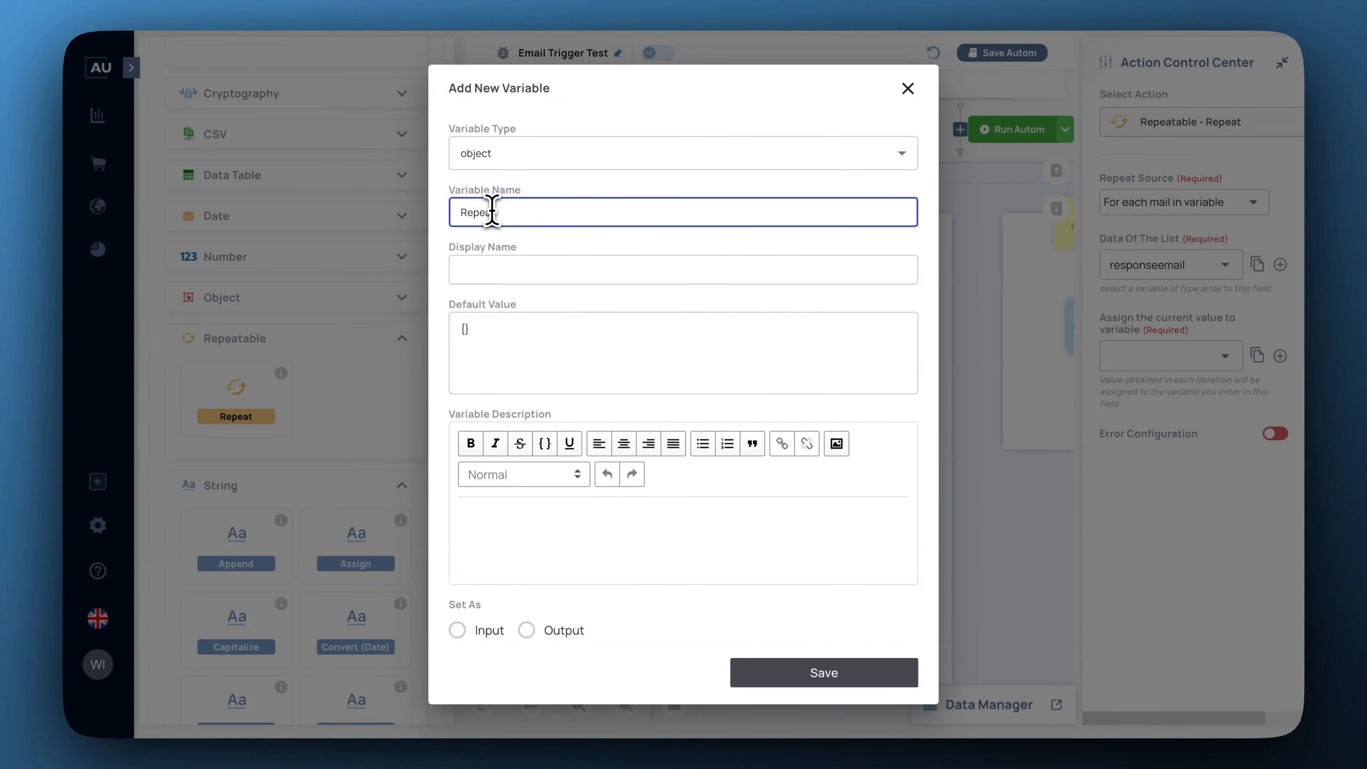
text(Object)
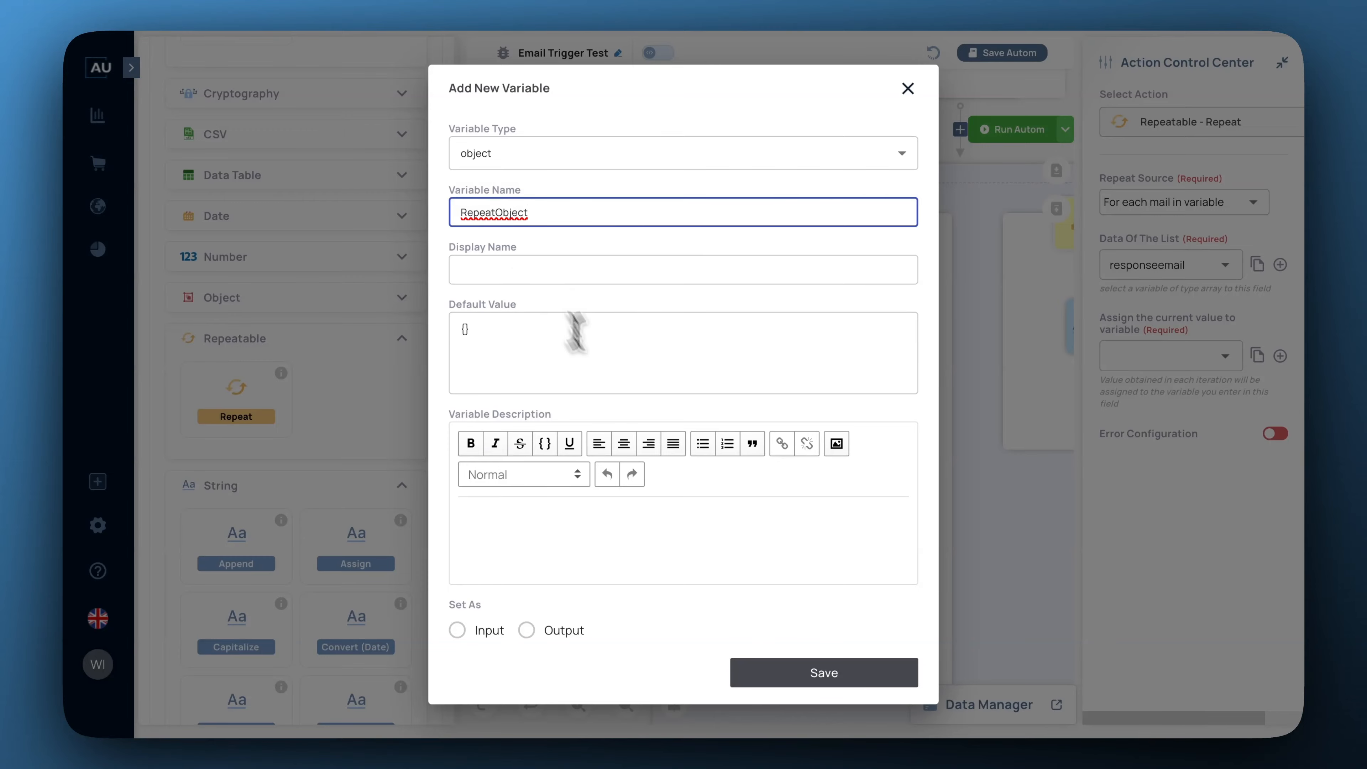
click(815, 676)
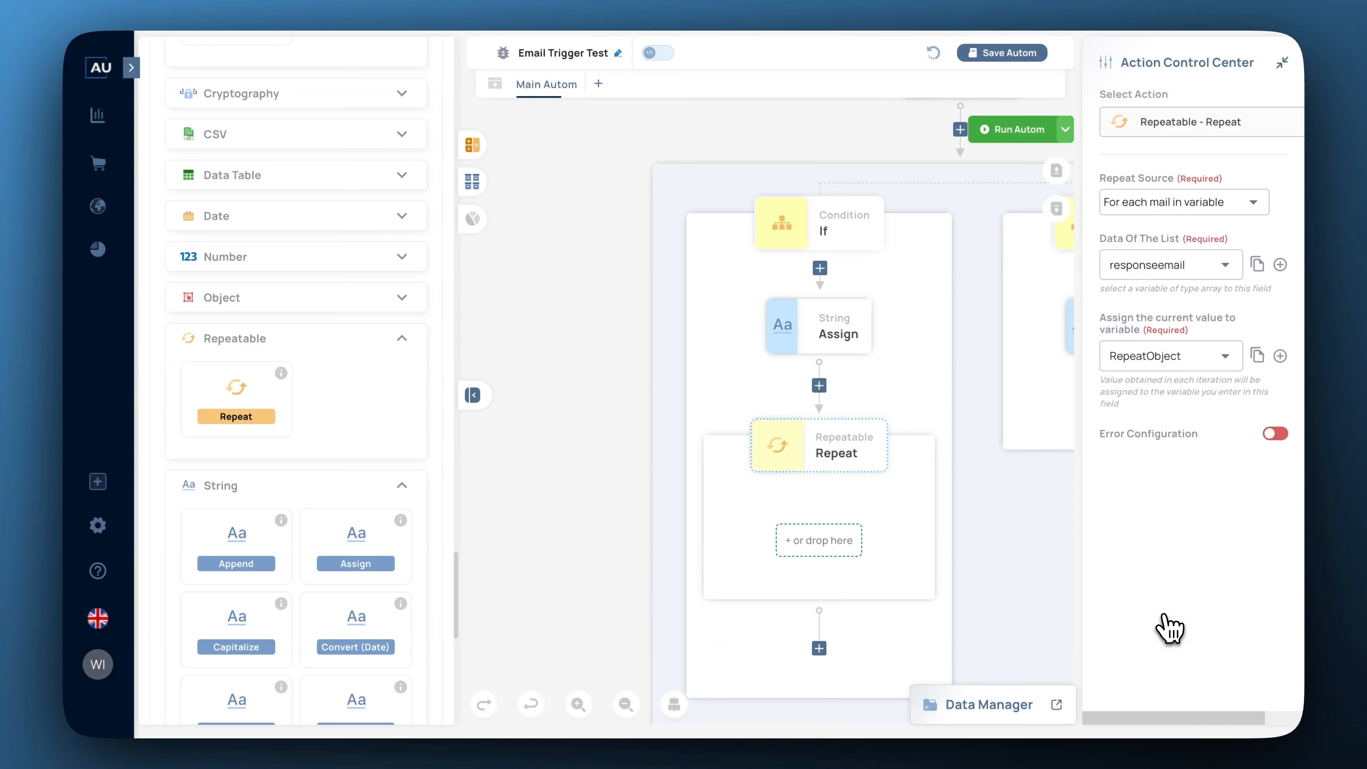
Place a String Assign in the Repeat with value ##responseemail[0][body]##, then begin its destination variable.
scroll(323, 388, down, 5)
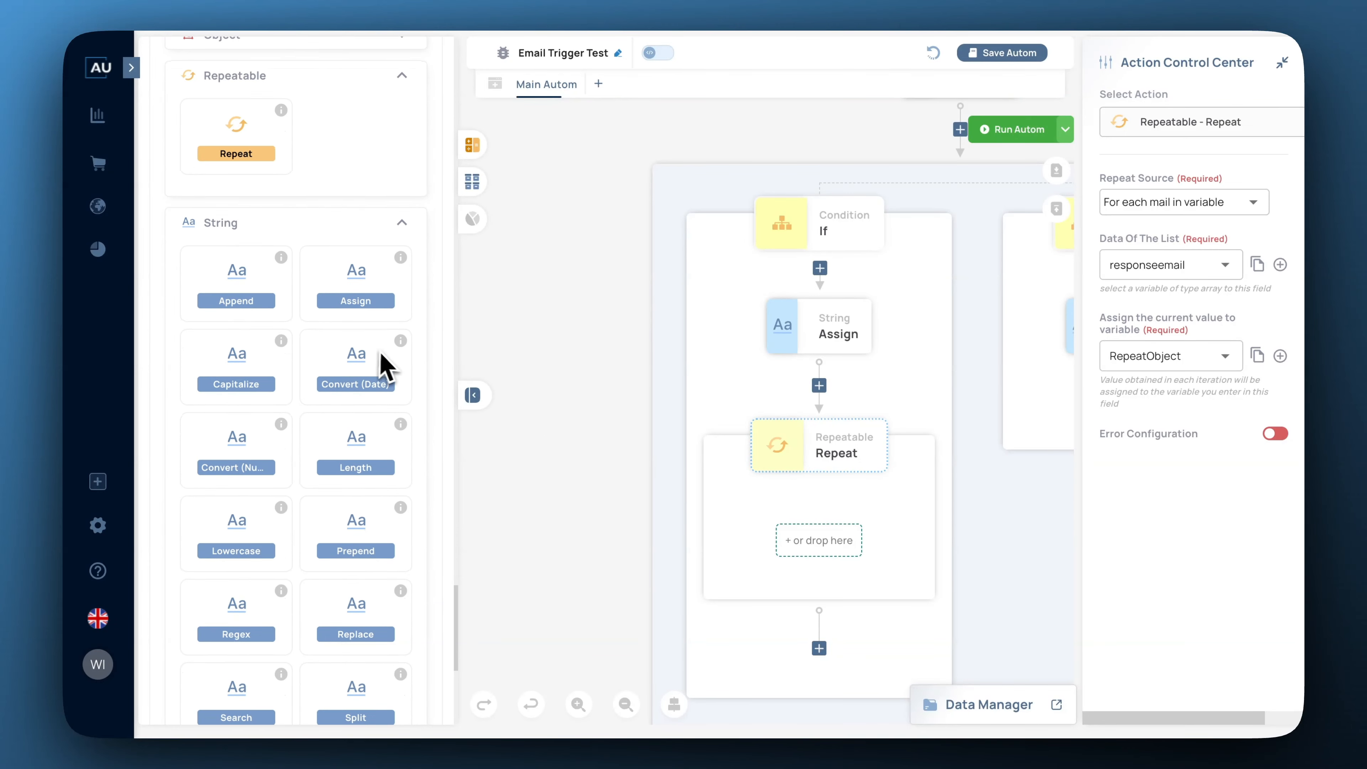
mouse_move(355, 301)
mouse_down()
mouse_move(335, 306)
mouse_move(464, 321)
mouse_move(781, 456)
mouse_move(843, 549)
mouse_up()
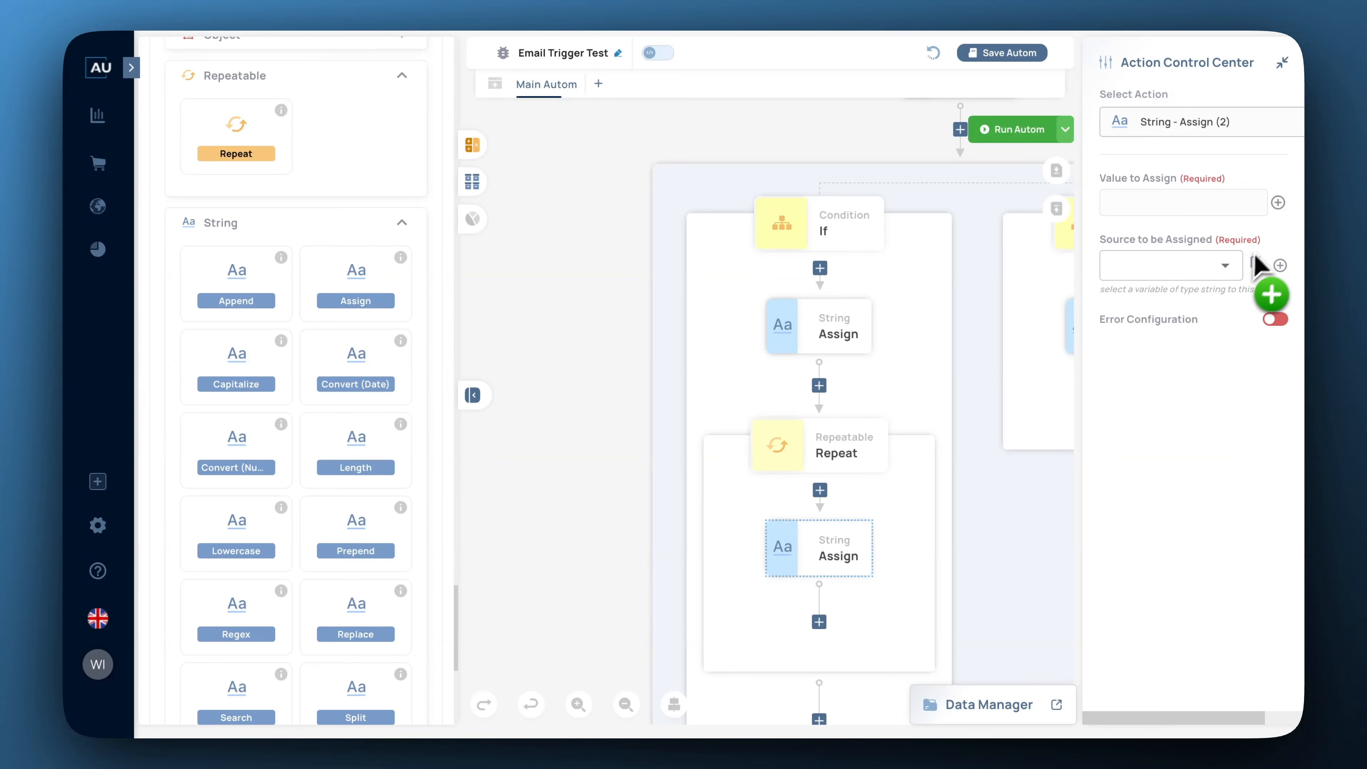
click(1278, 203)
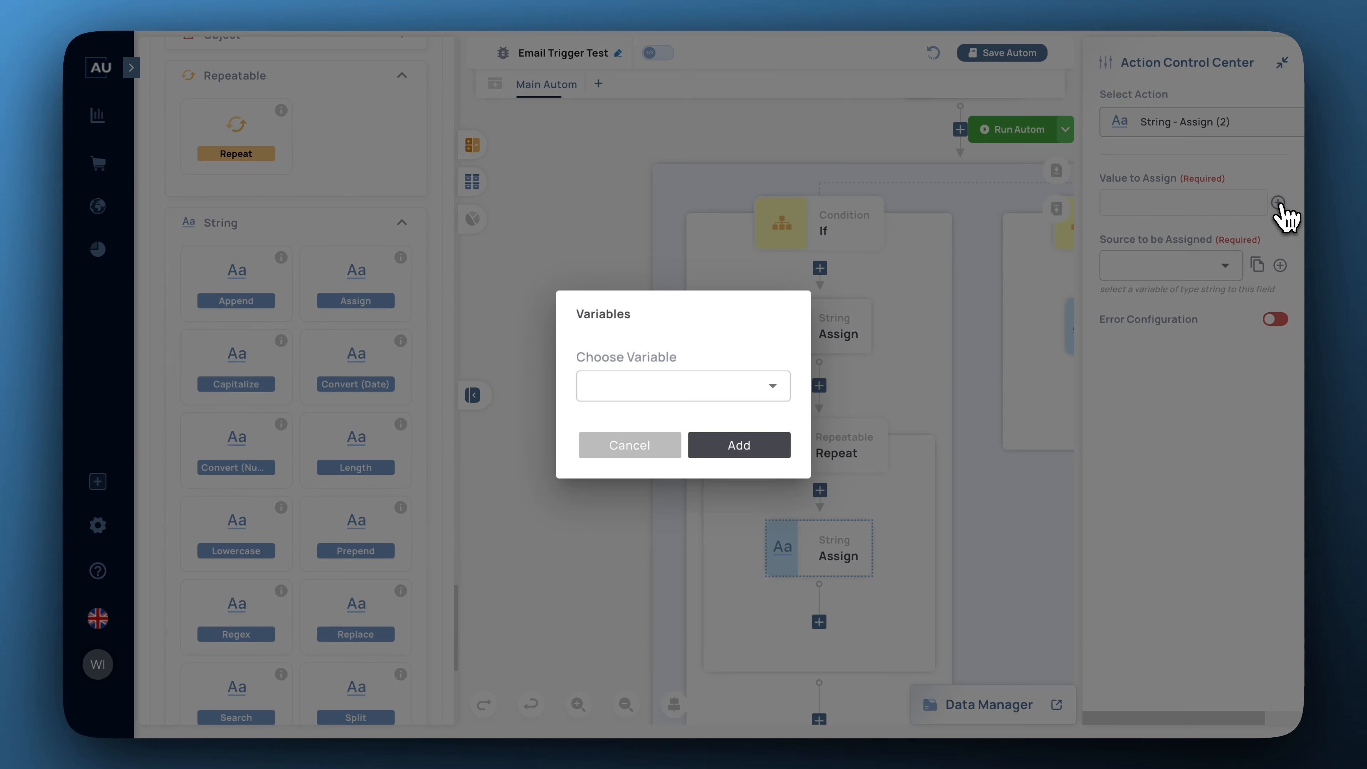
click(775, 389)
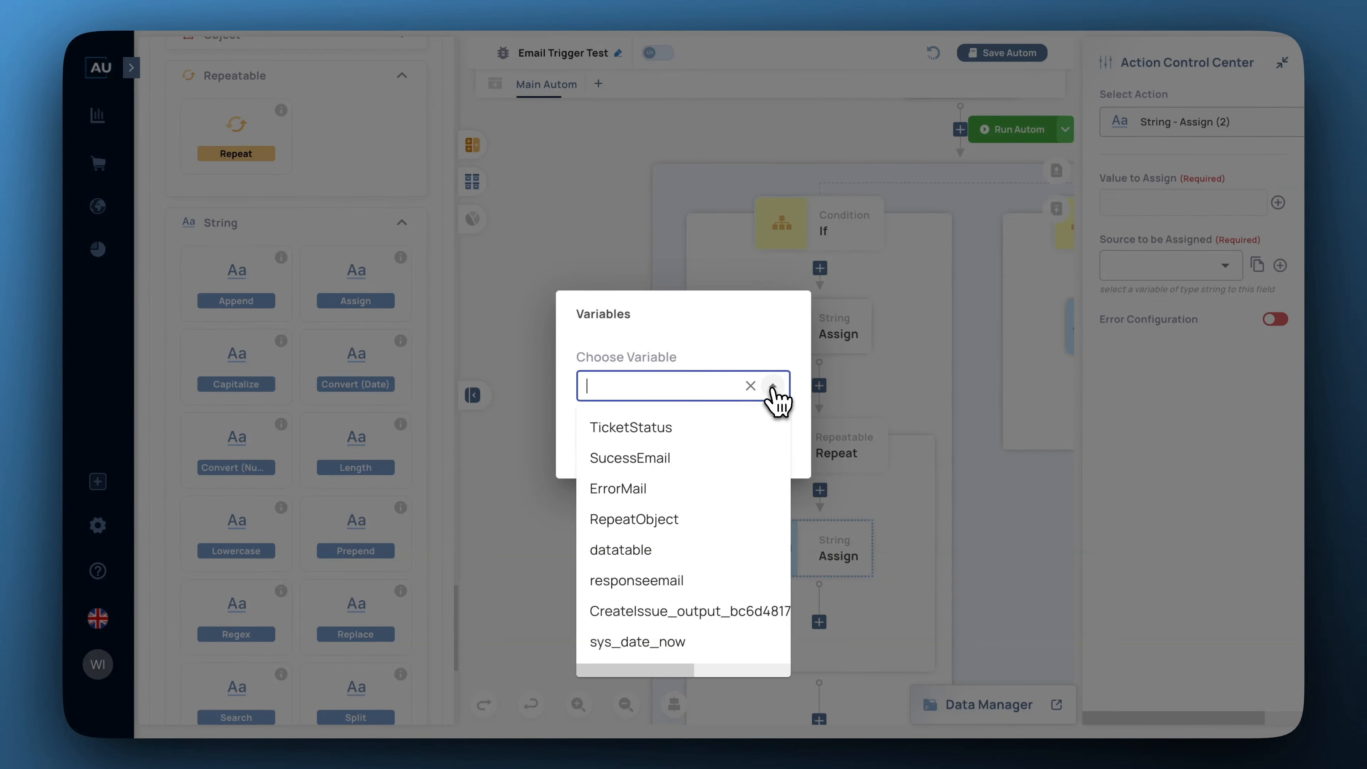
click(656, 584)
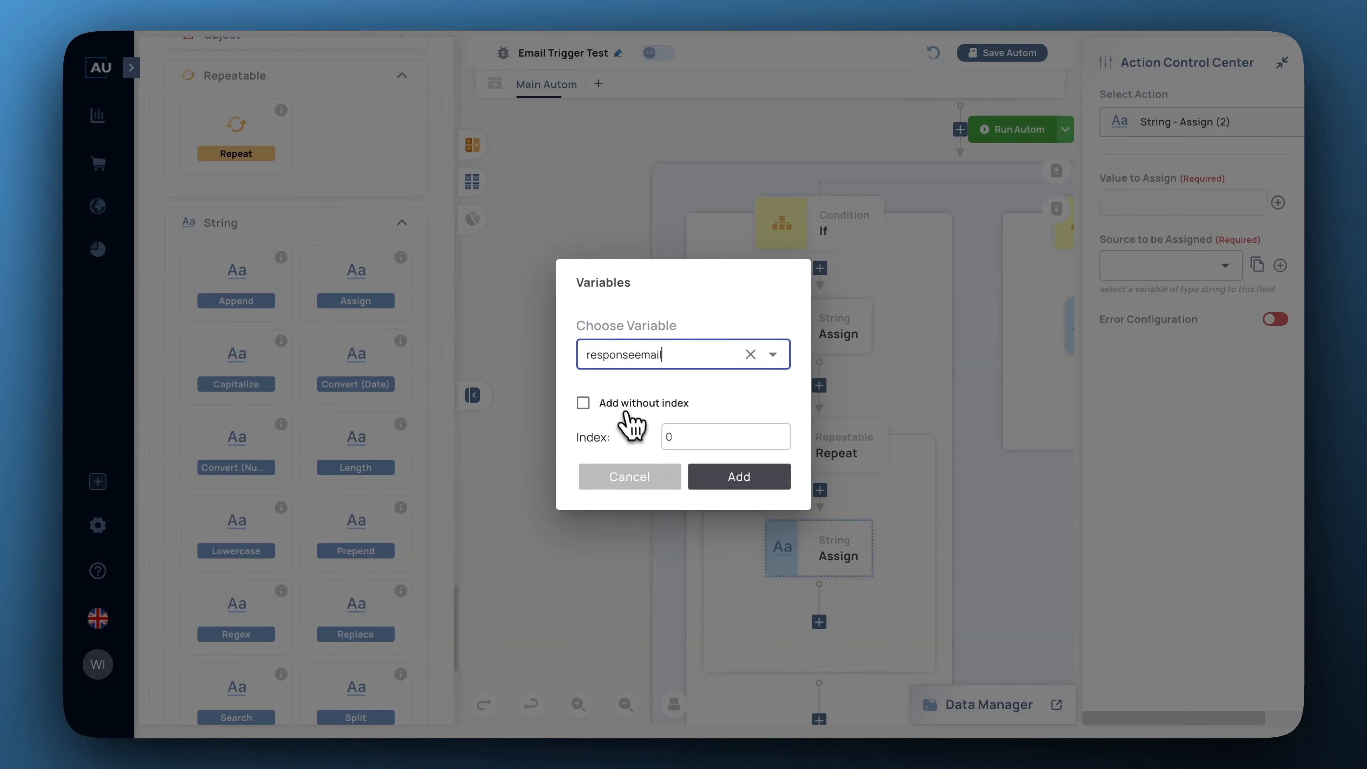
click(584, 403)
click(746, 473)
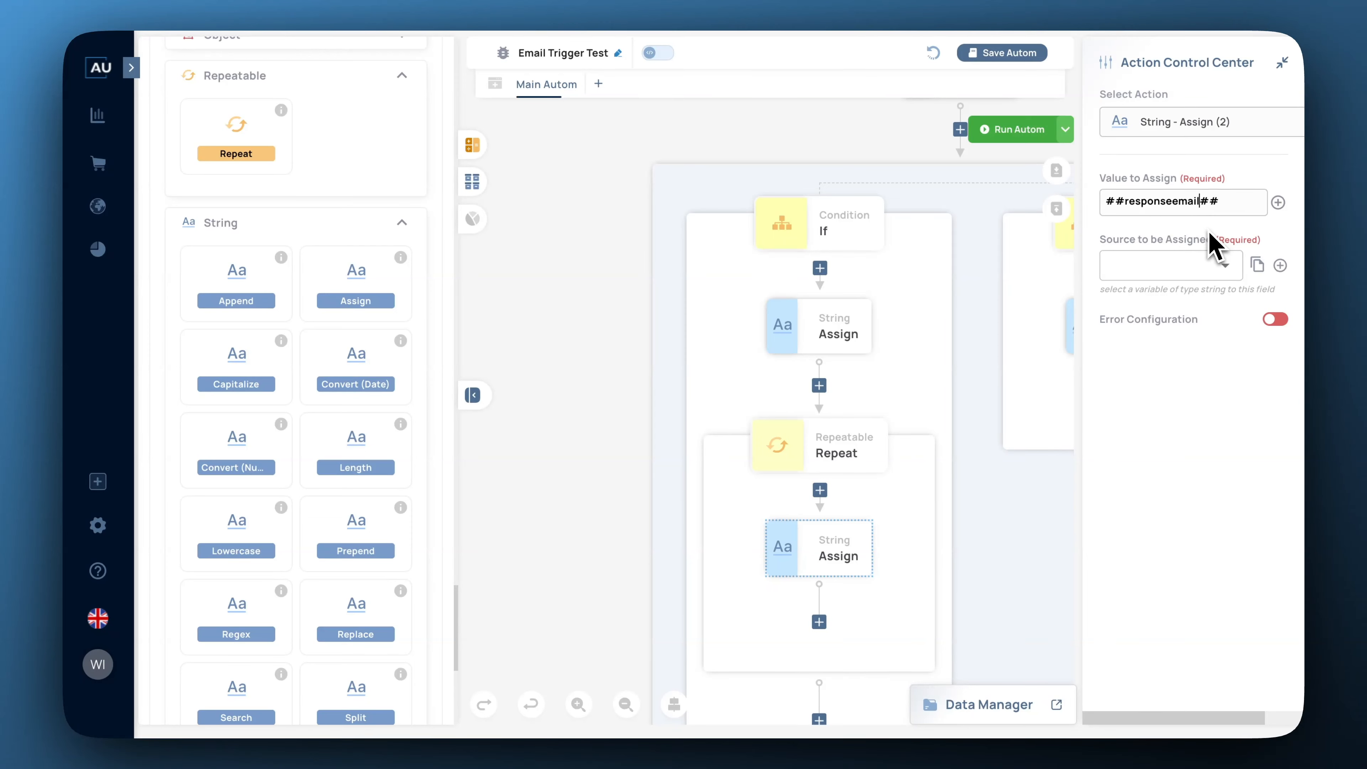
text([0][b)
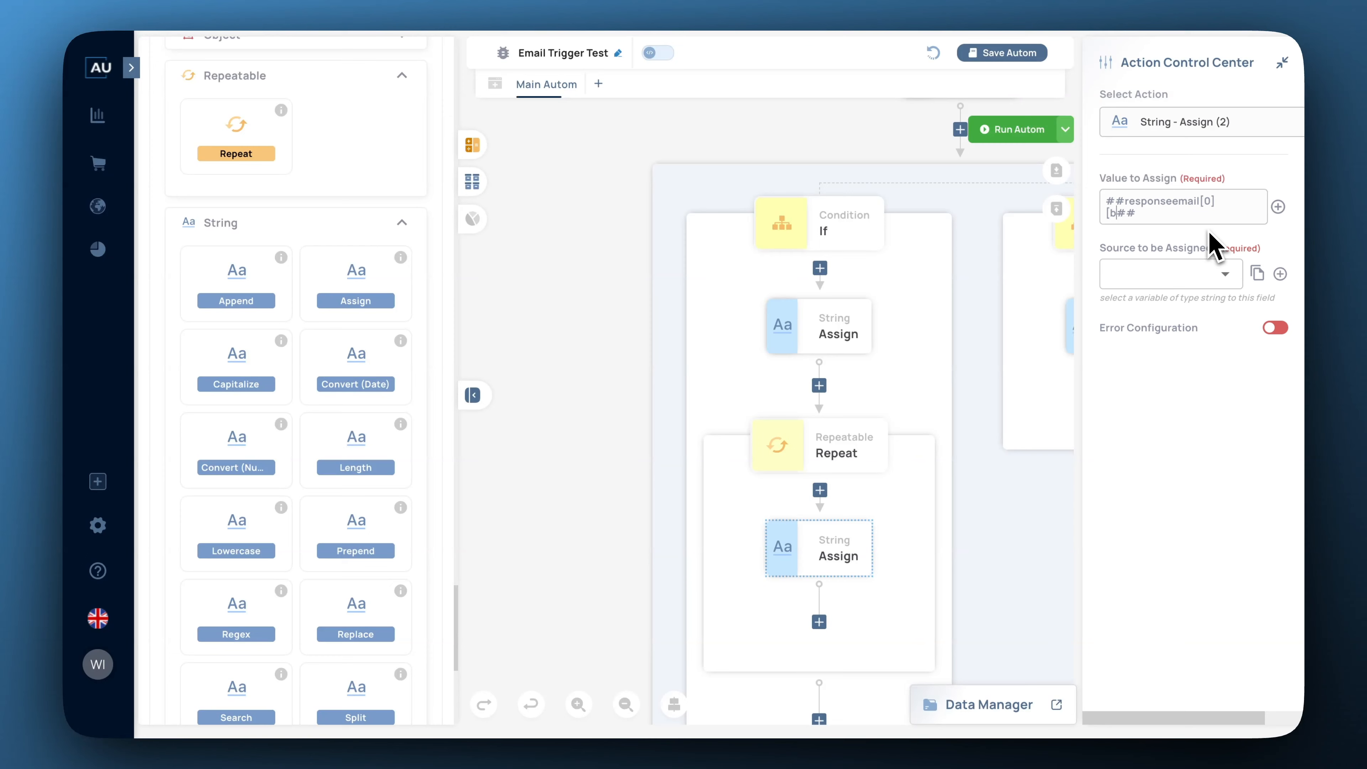
text(ody])
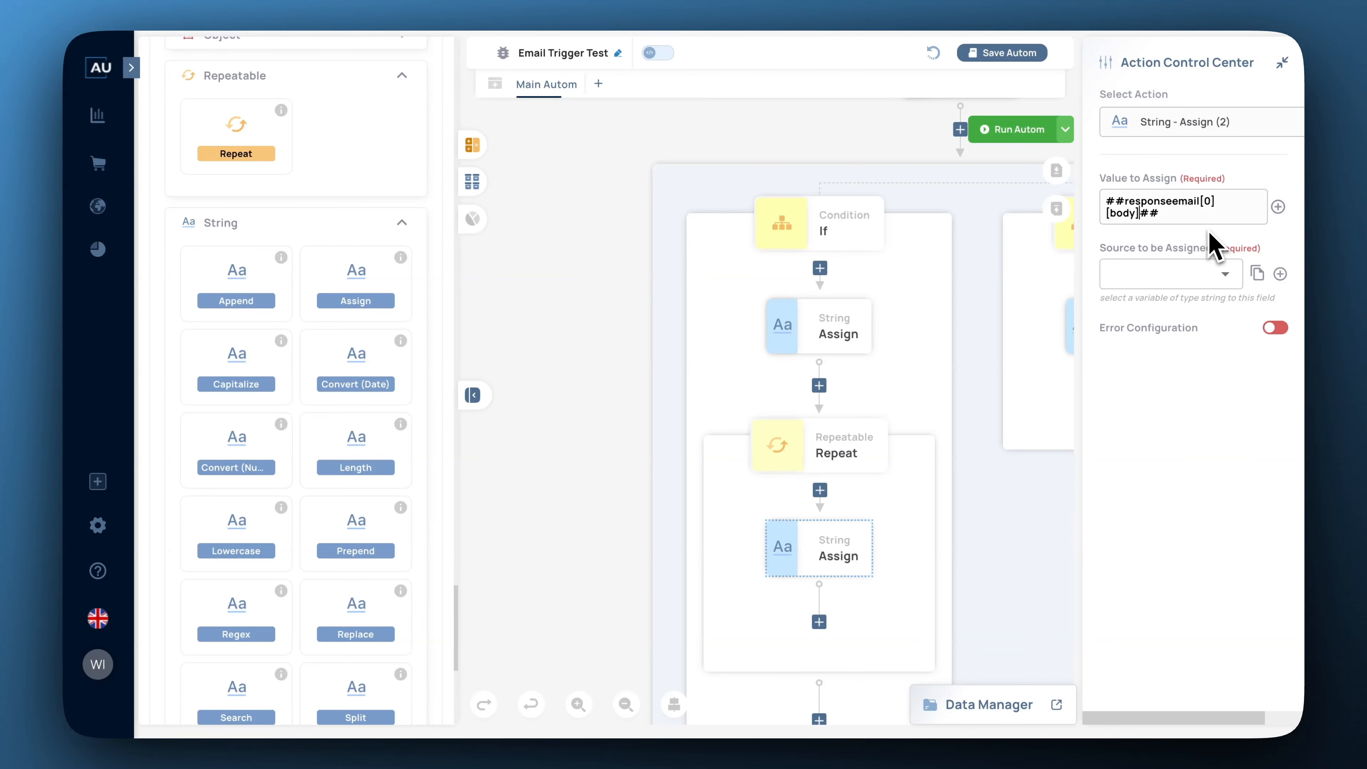
click(1281, 274)
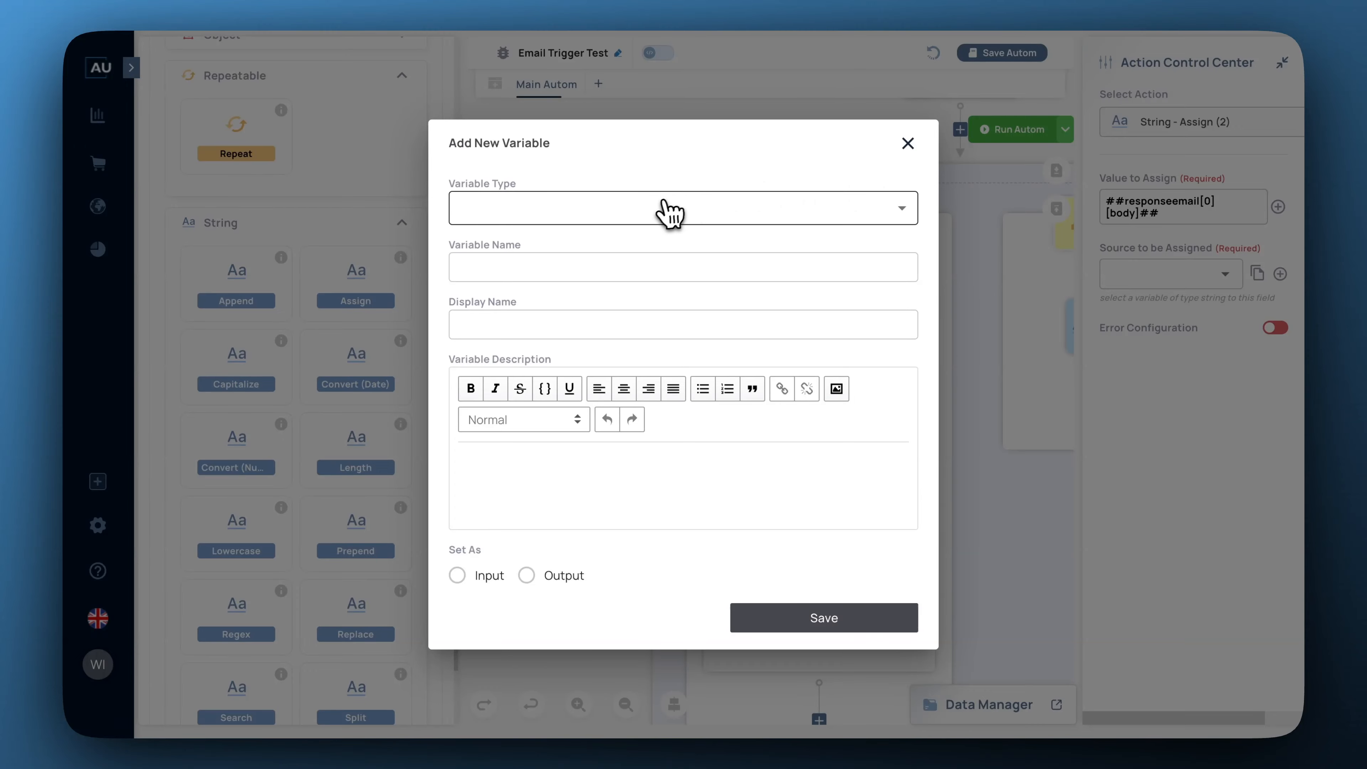
Create a string variable MailBody, fixing a typo in the name, as the Assign's destination.
click(584, 256)
text(MailBody)
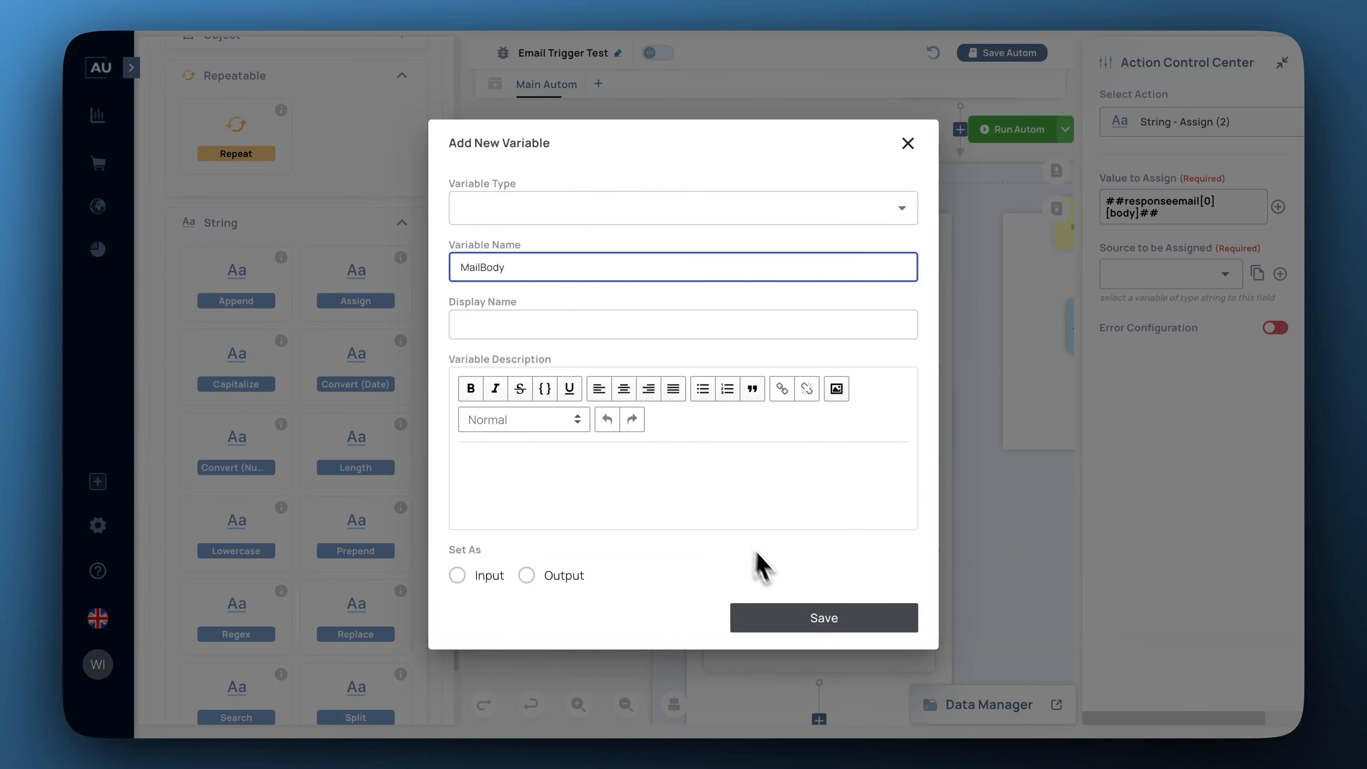
click(692, 213)
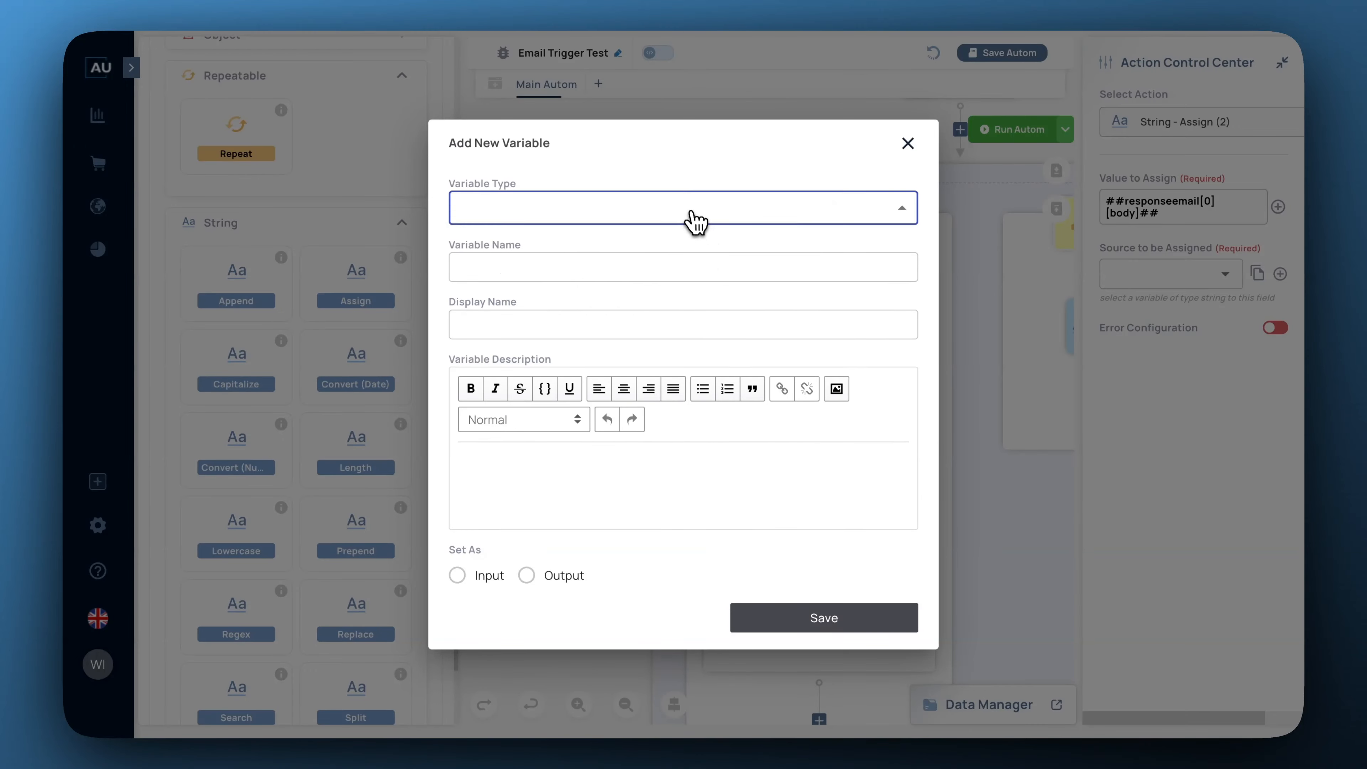
click(480, 387)
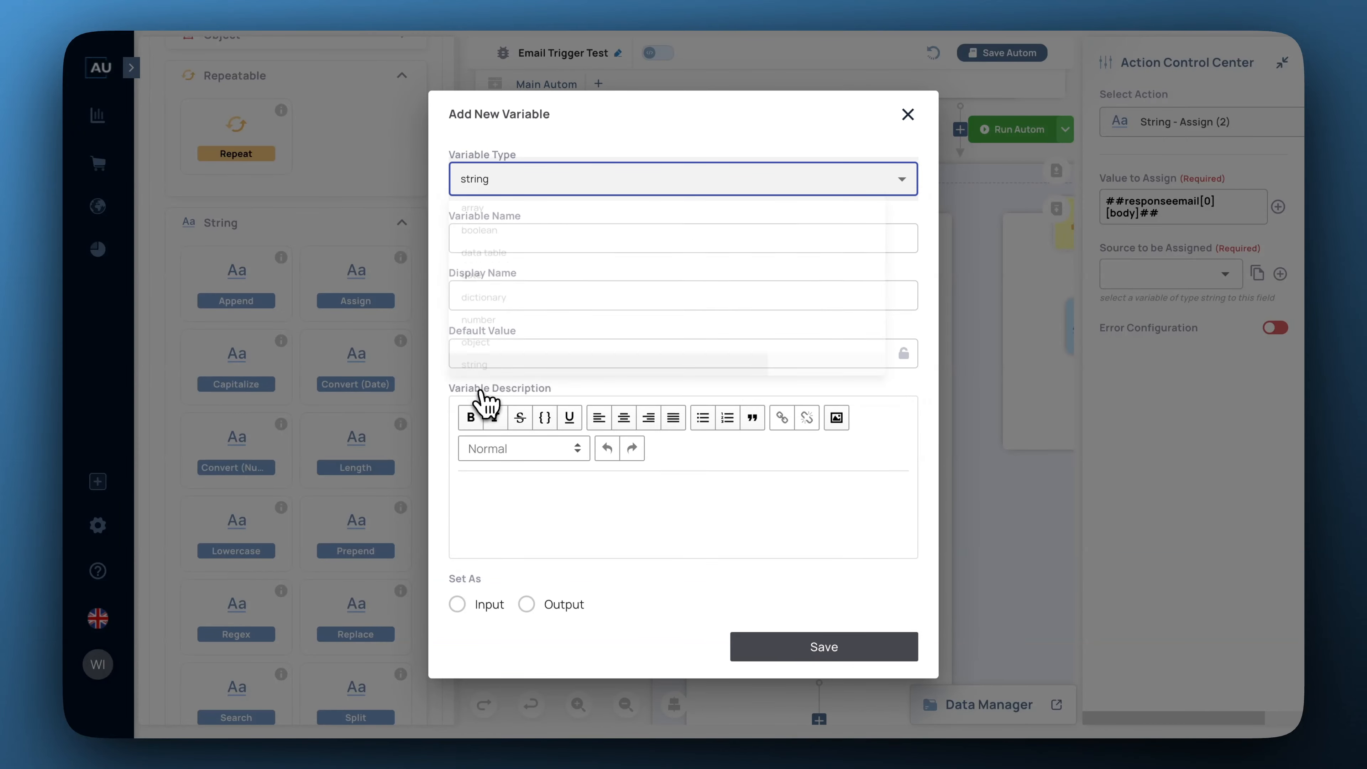
click(484, 239)
text(MailBody)
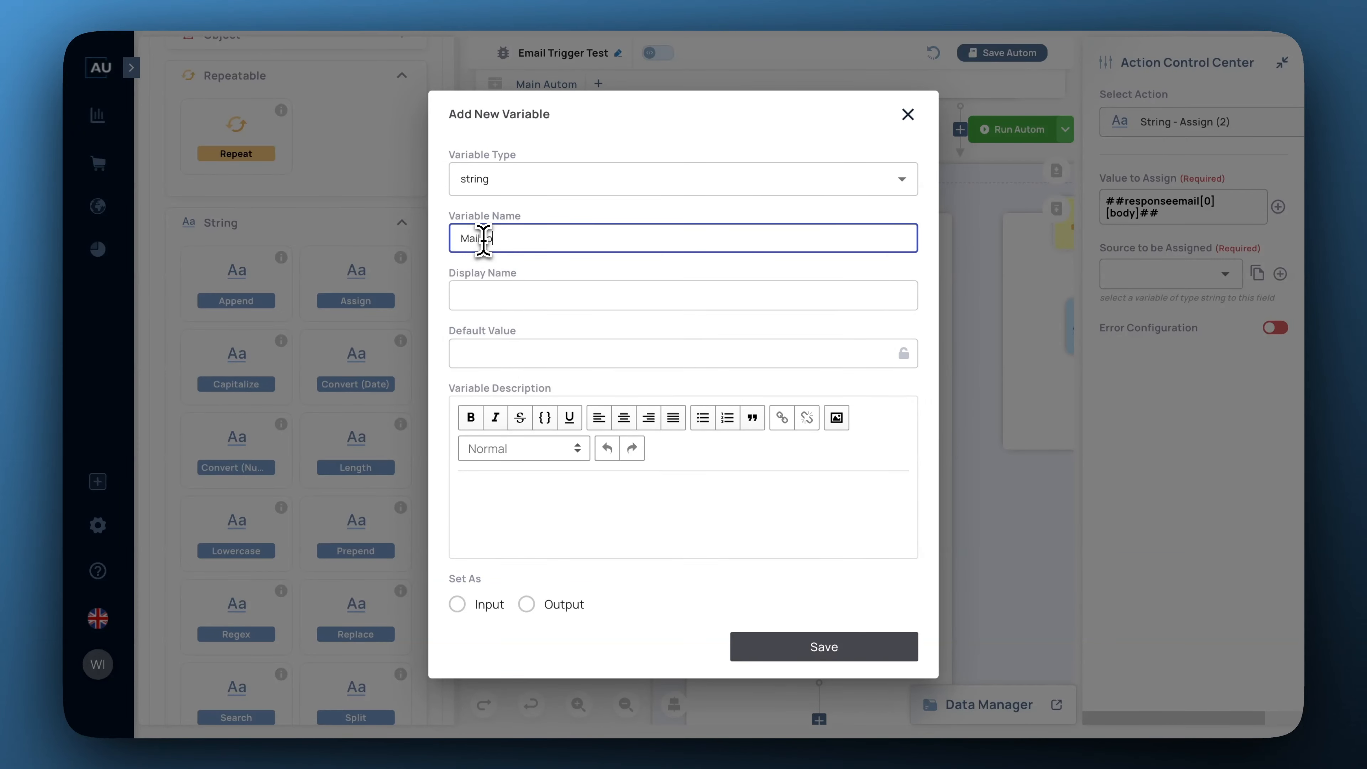
click(488, 239)
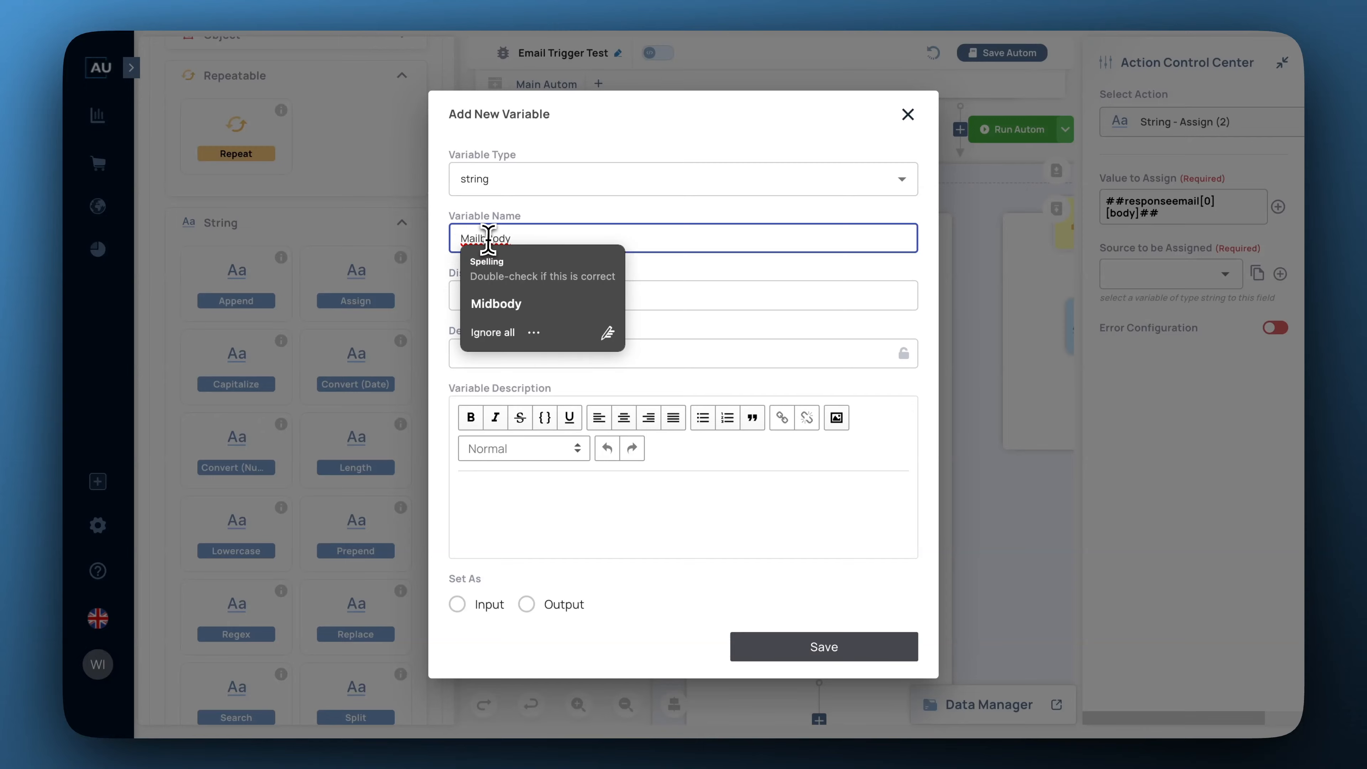
key(BackSpace)
click(603, 221)
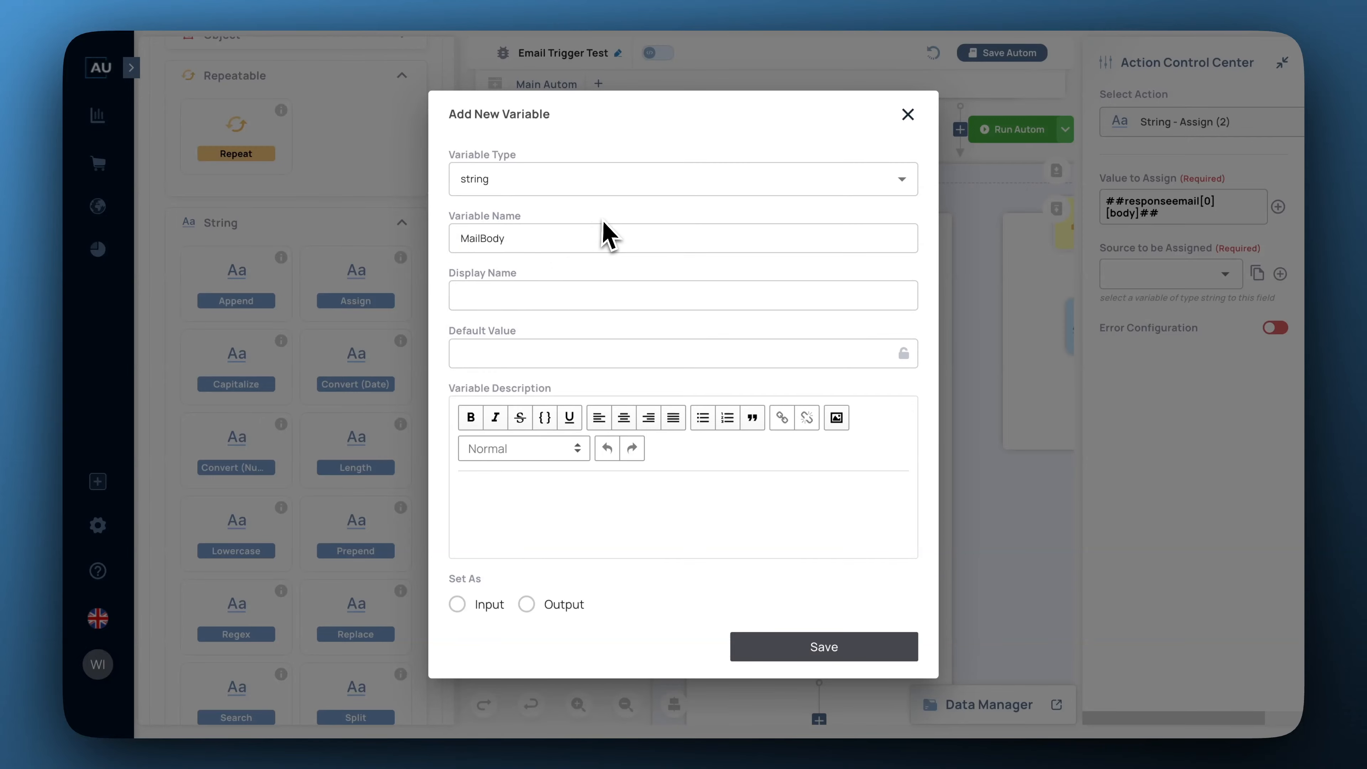
click(840, 660)
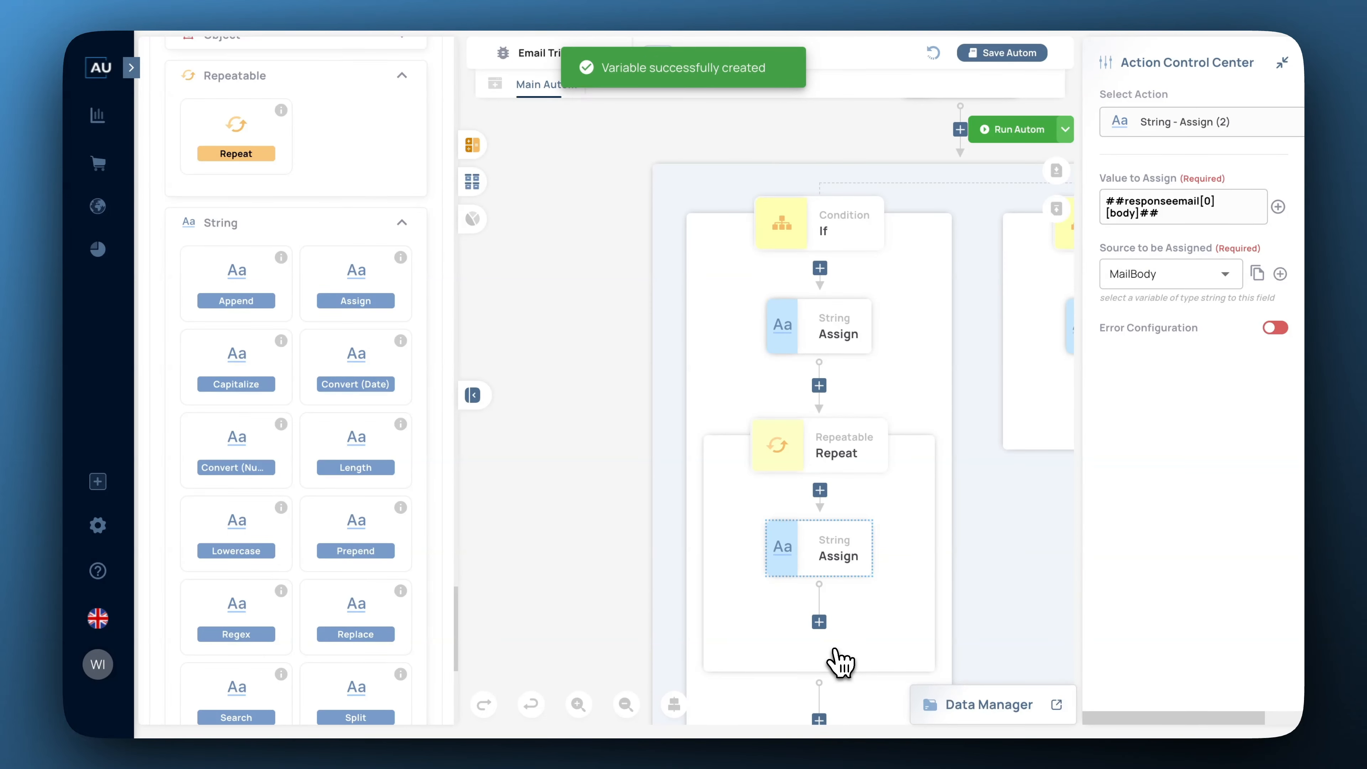
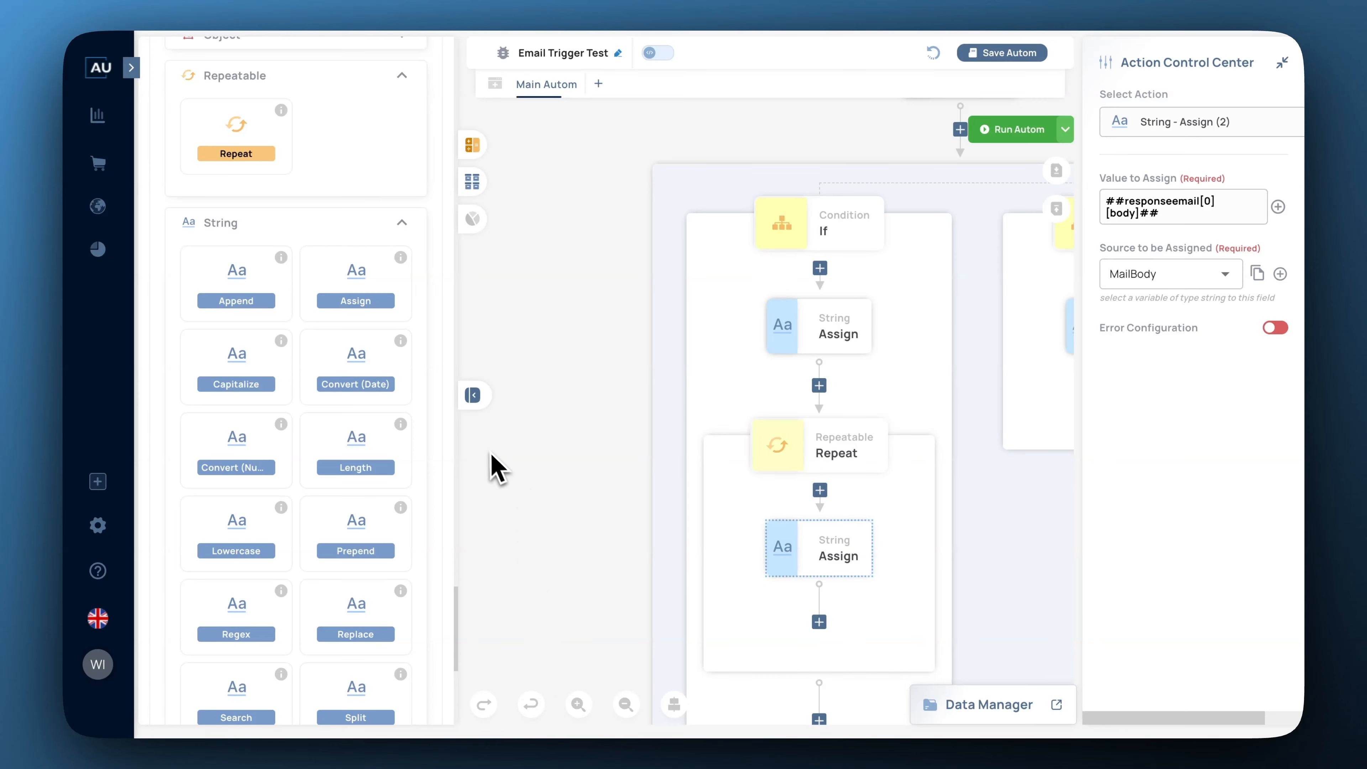
Add a String Split below the loop's Assign, splitting ##MailBody## on the delimiter '['.
scroll(339, 471, down, 3)
scroll(345, 373, down, 5)
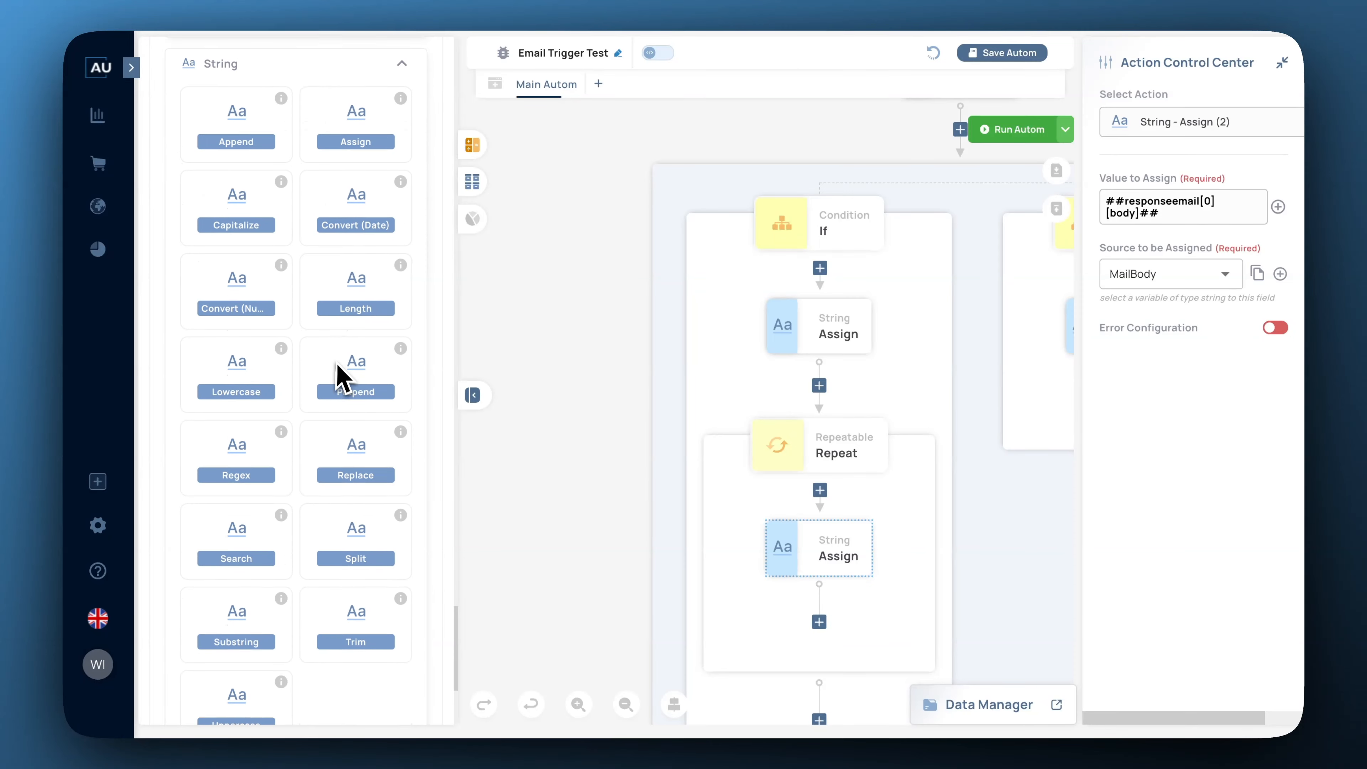
drag(364, 493, 837, 630)
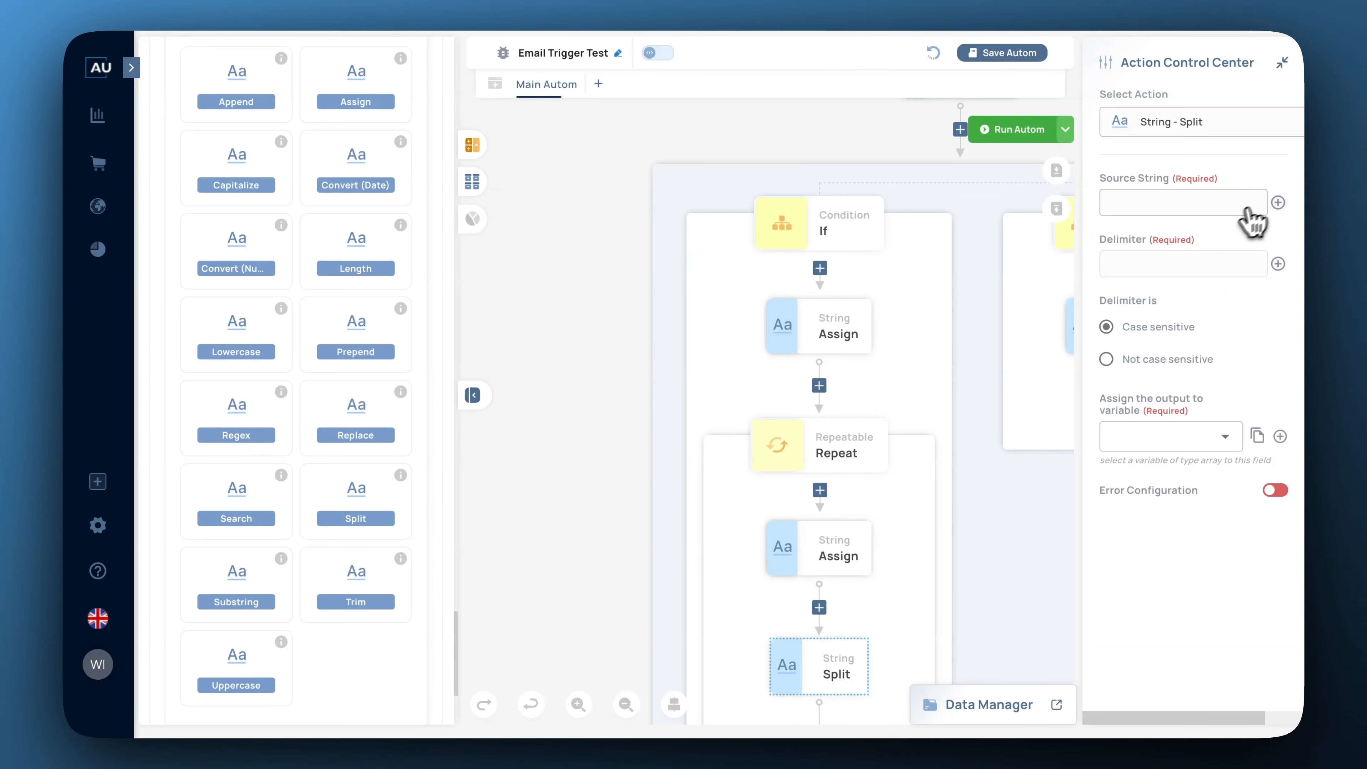
click(1279, 203)
click(773, 386)
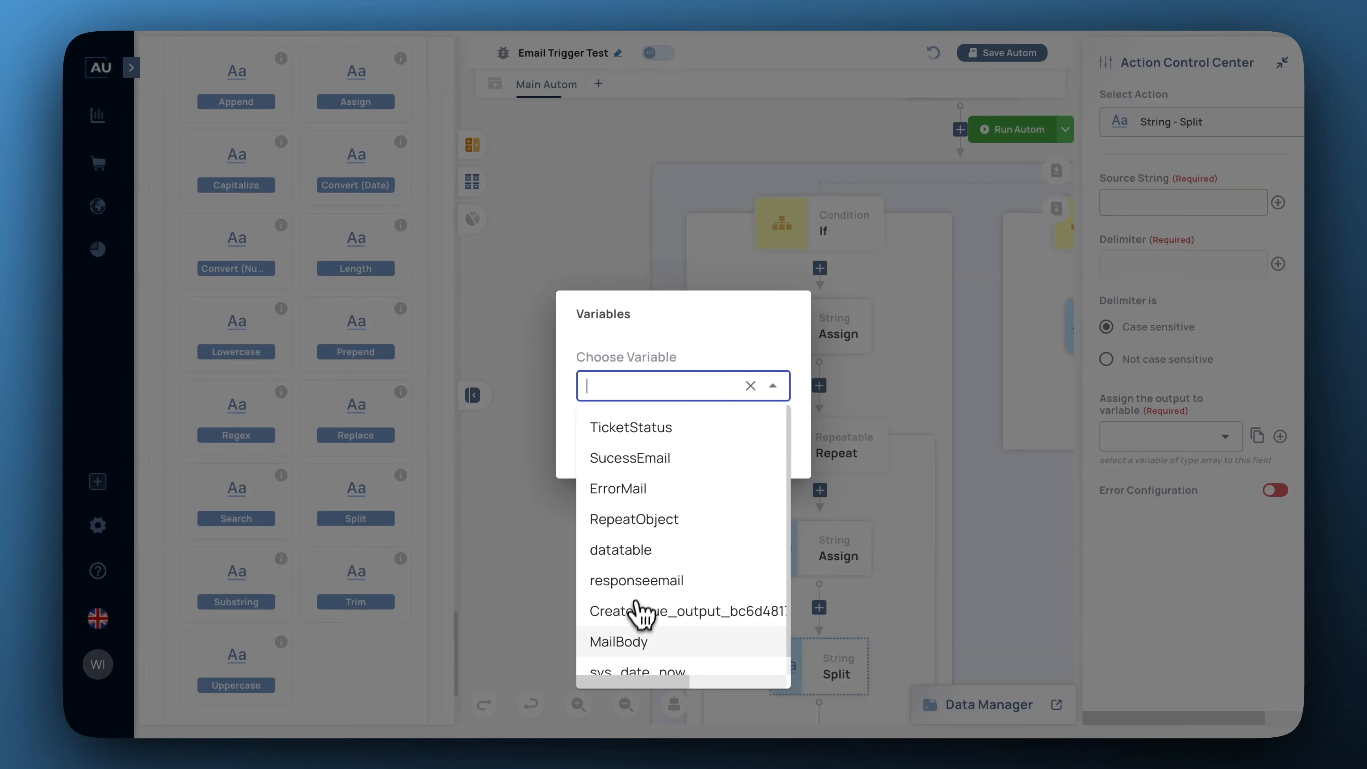
click(645, 640)
click(726, 451)
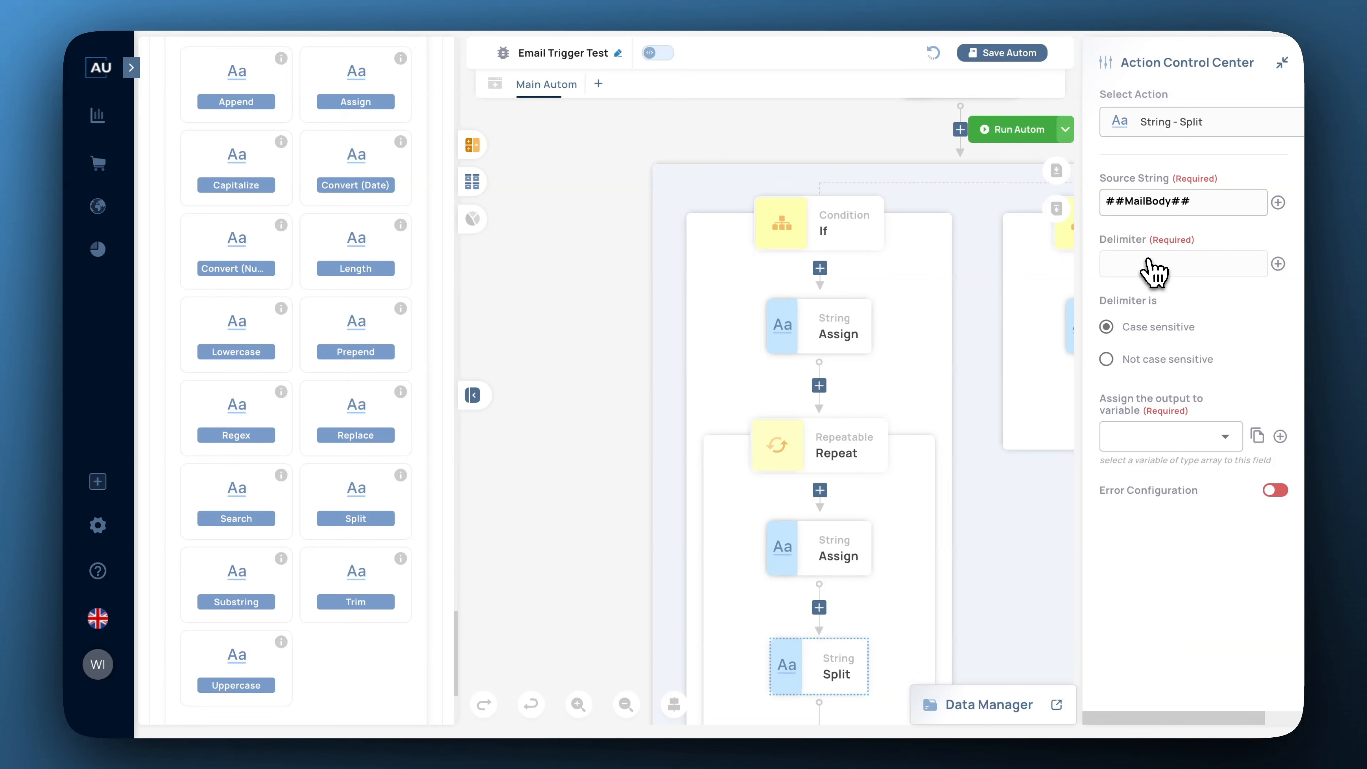
click(1170, 266)
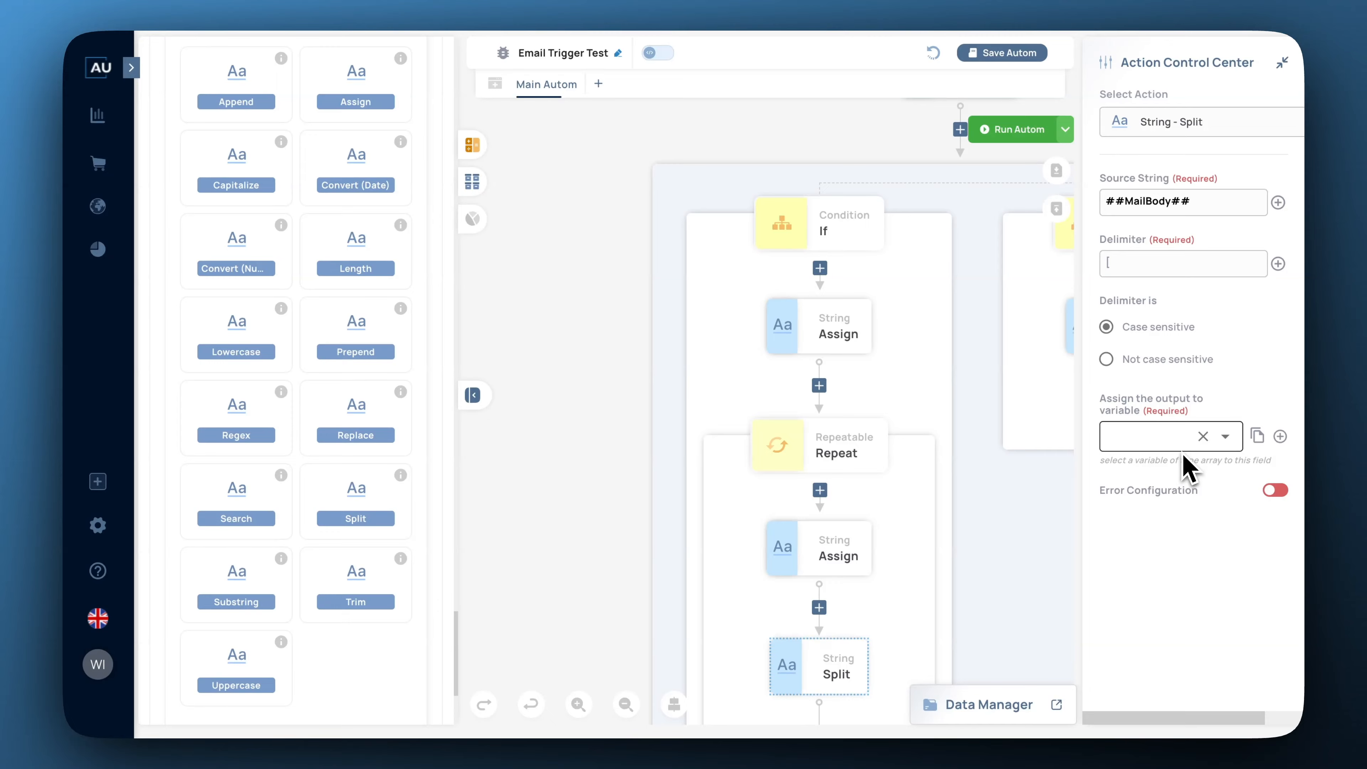
Create a new array variable MailBodyArray to receive the split output.
click(1280, 436)
click(586, 218)
click(504, 206)
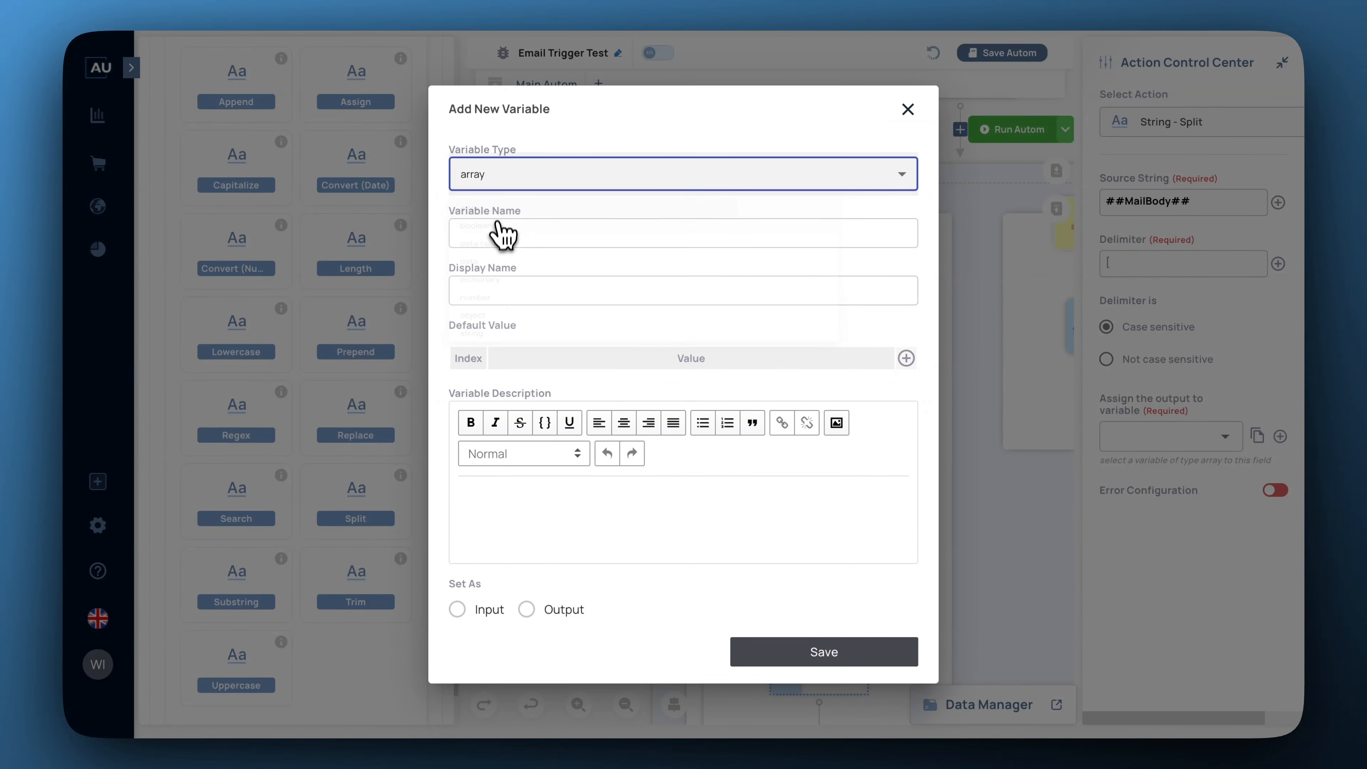
click(487, 226)
text(MailBody)
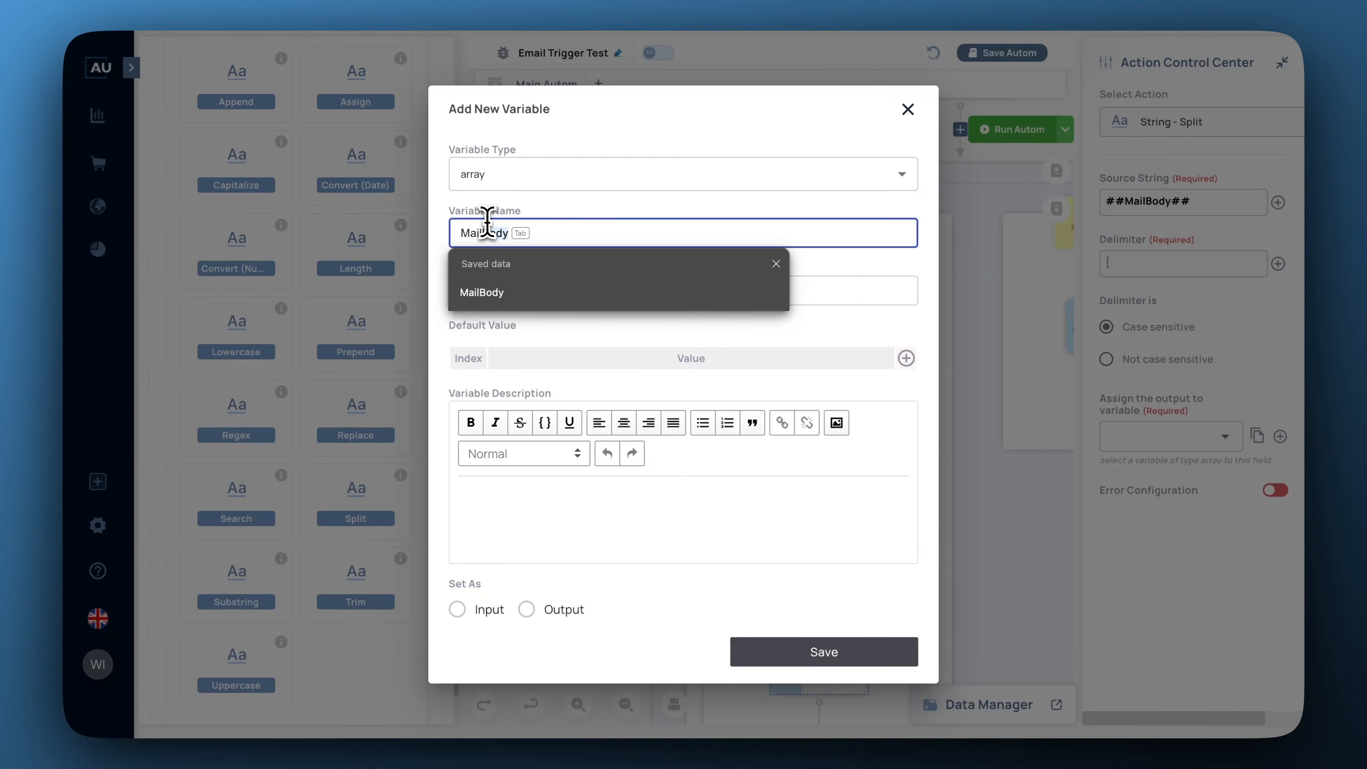
key(Tab)
text(Arra)
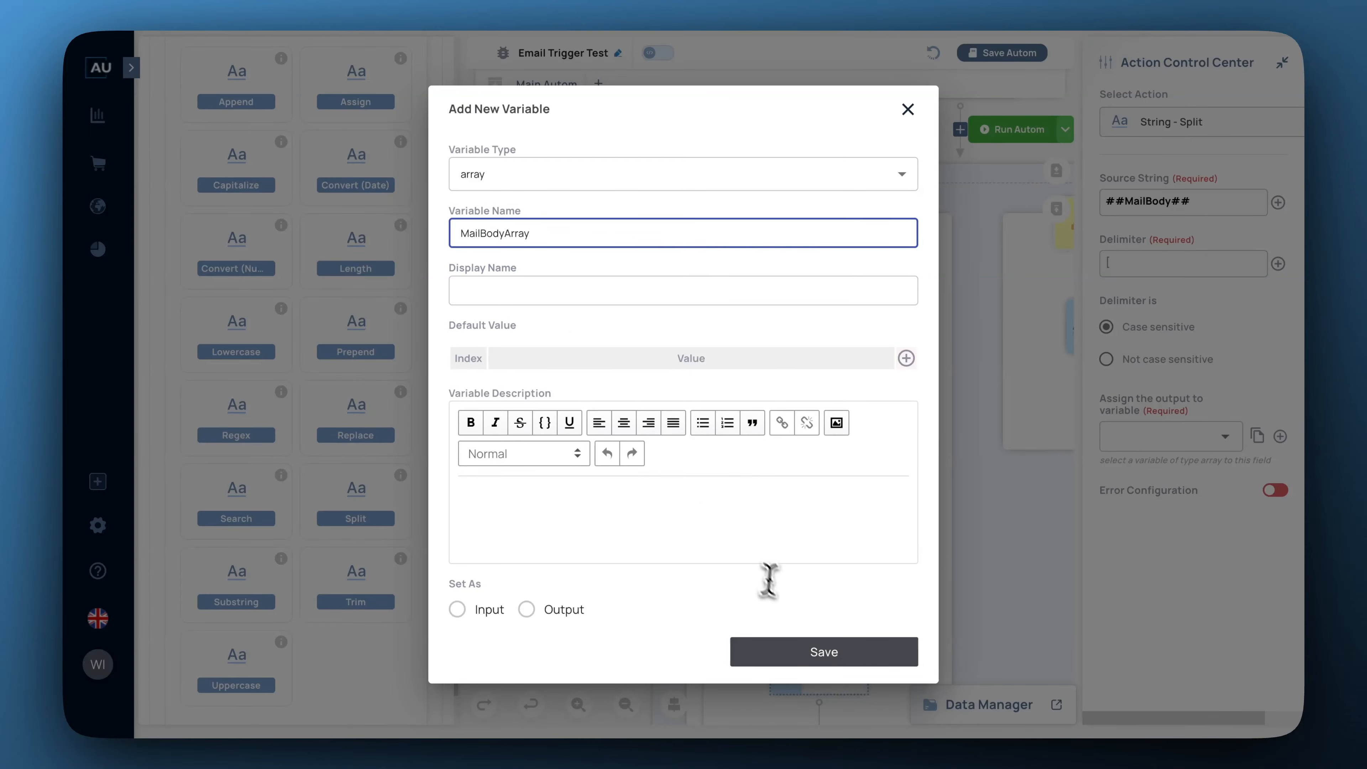
click(817, 650)
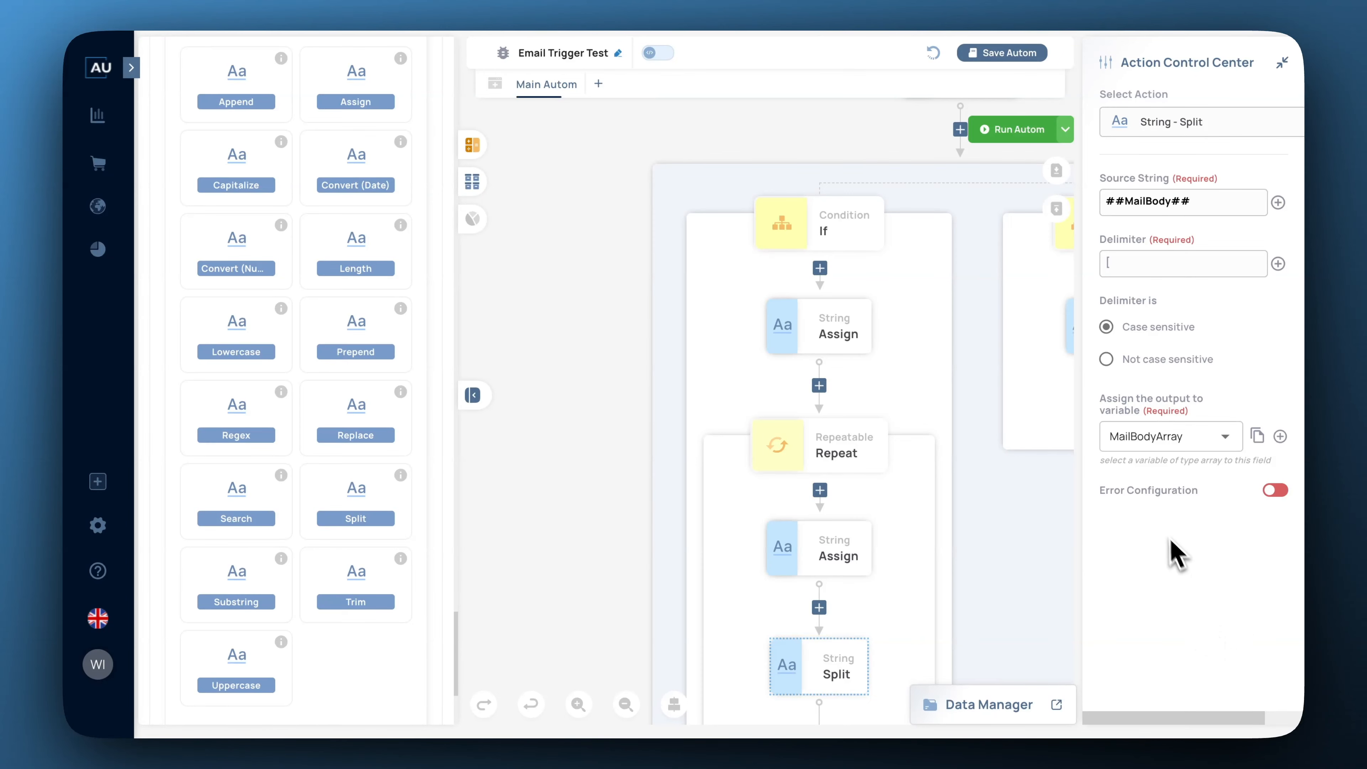
Move the Jira Create Issue step into the Repeat loop, directly below Split.
scroll(1042, 512, down, 8)
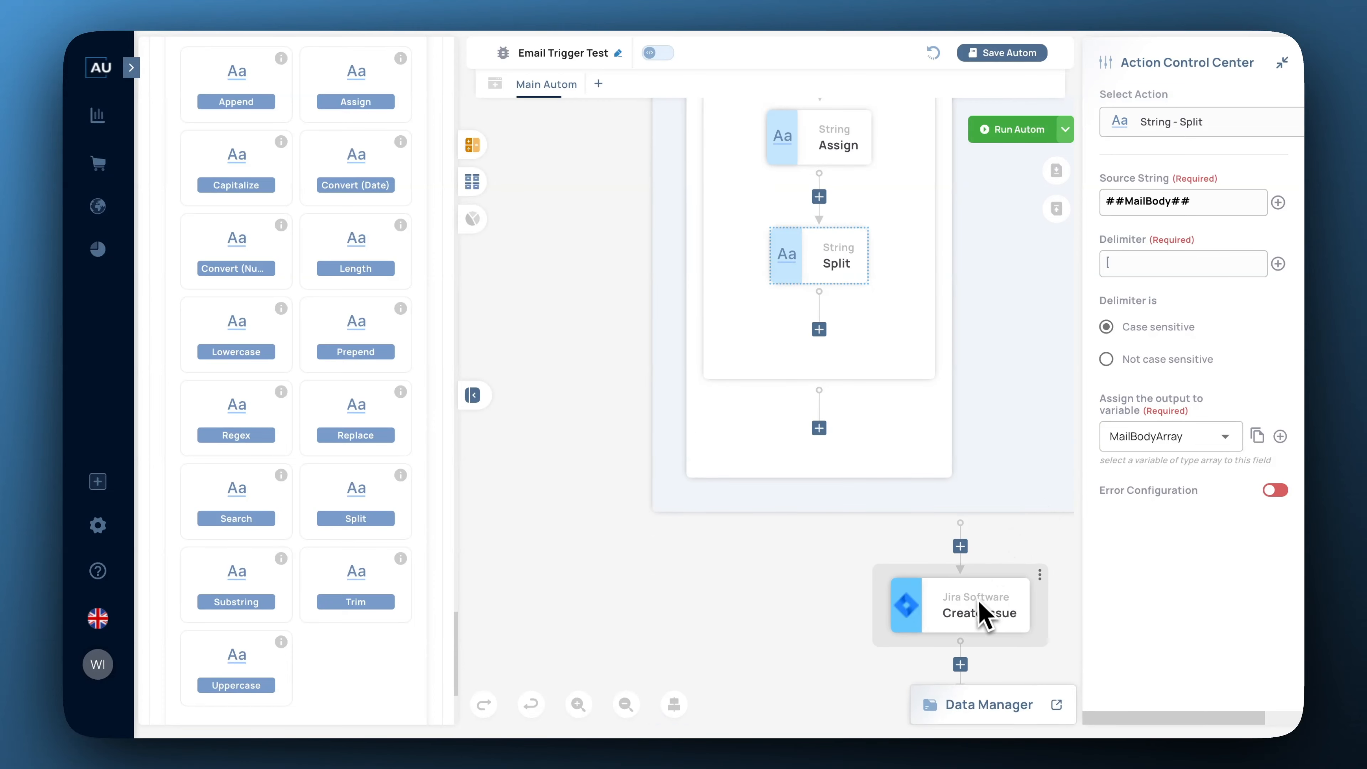
drag(986, 601, 829, 344)
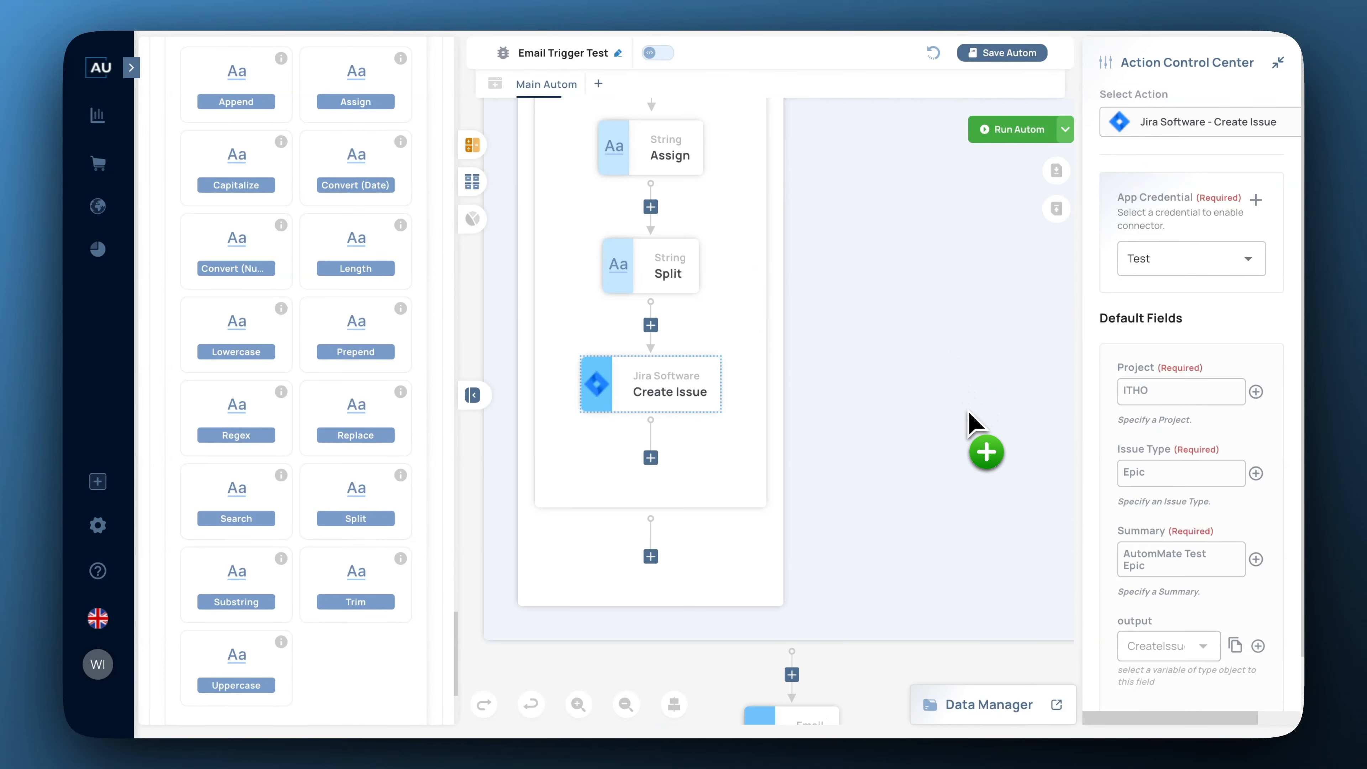
drag(966, 422, 662, 203)
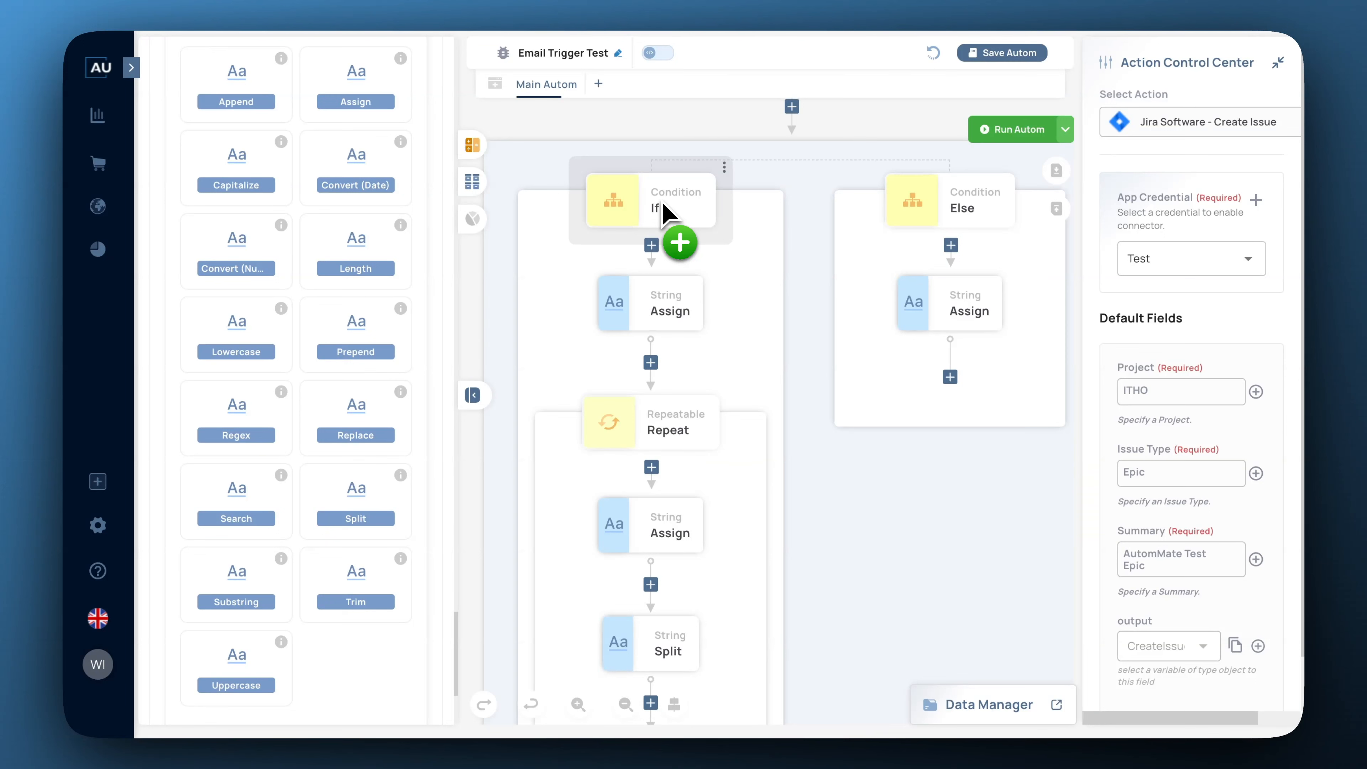
drag(664, 212, 885, 576)
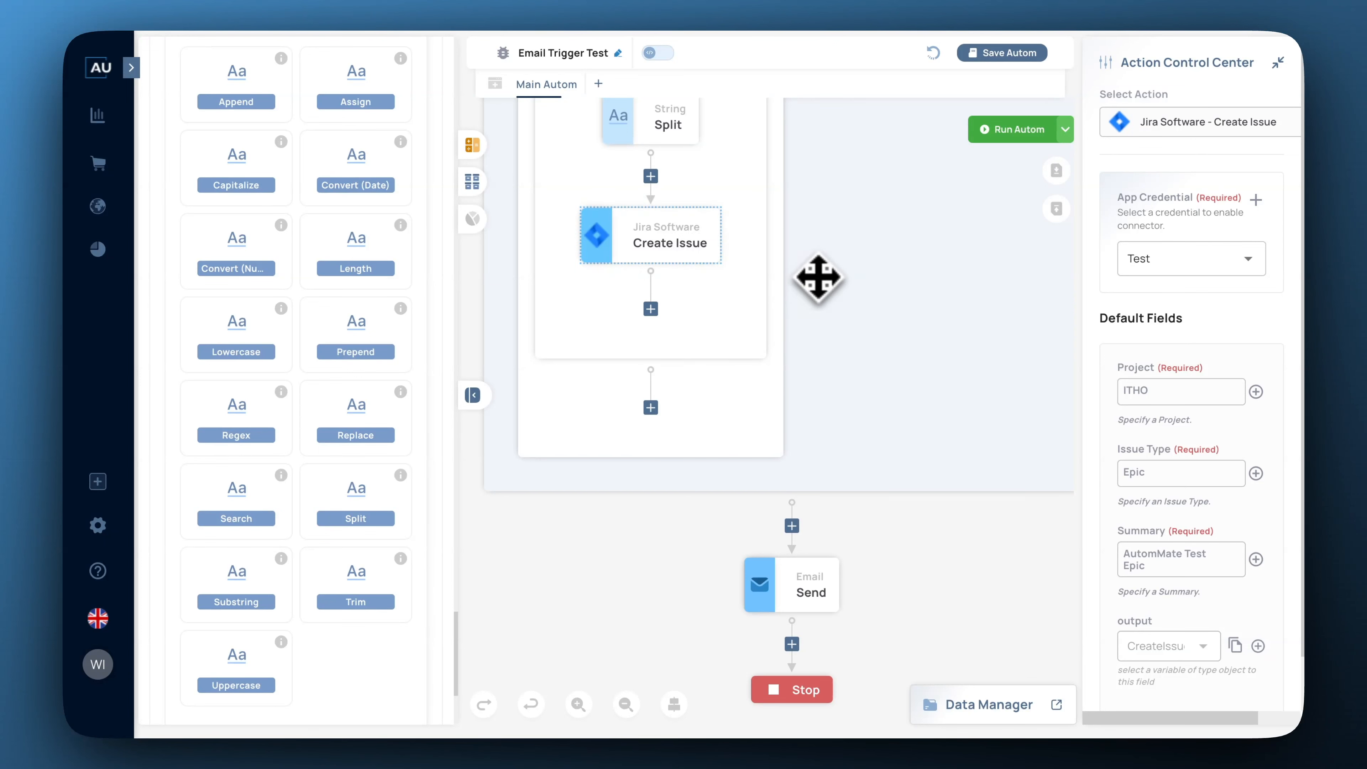
Add a Description input field to Create Issue, leaving it without a variable for now.
scroll(1159, 342, down, 1)
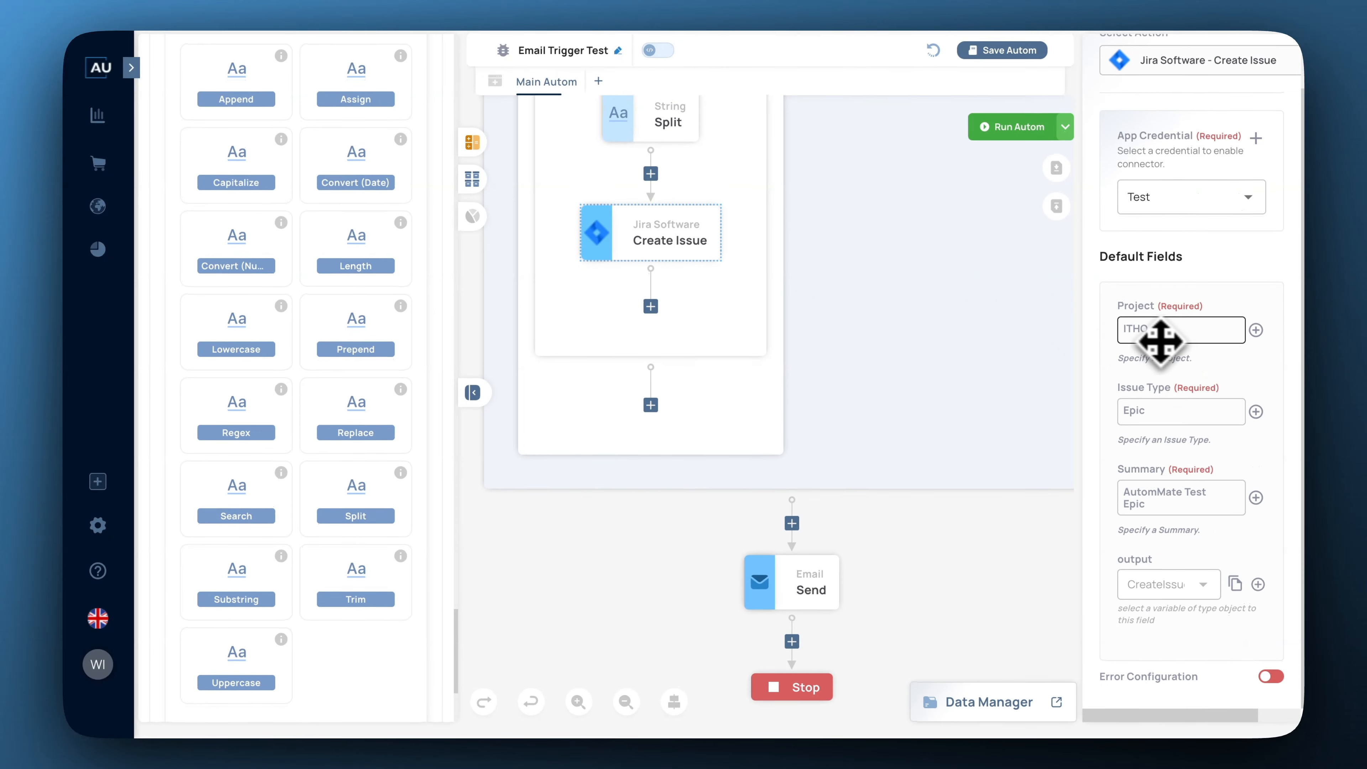
click(1050, 707)
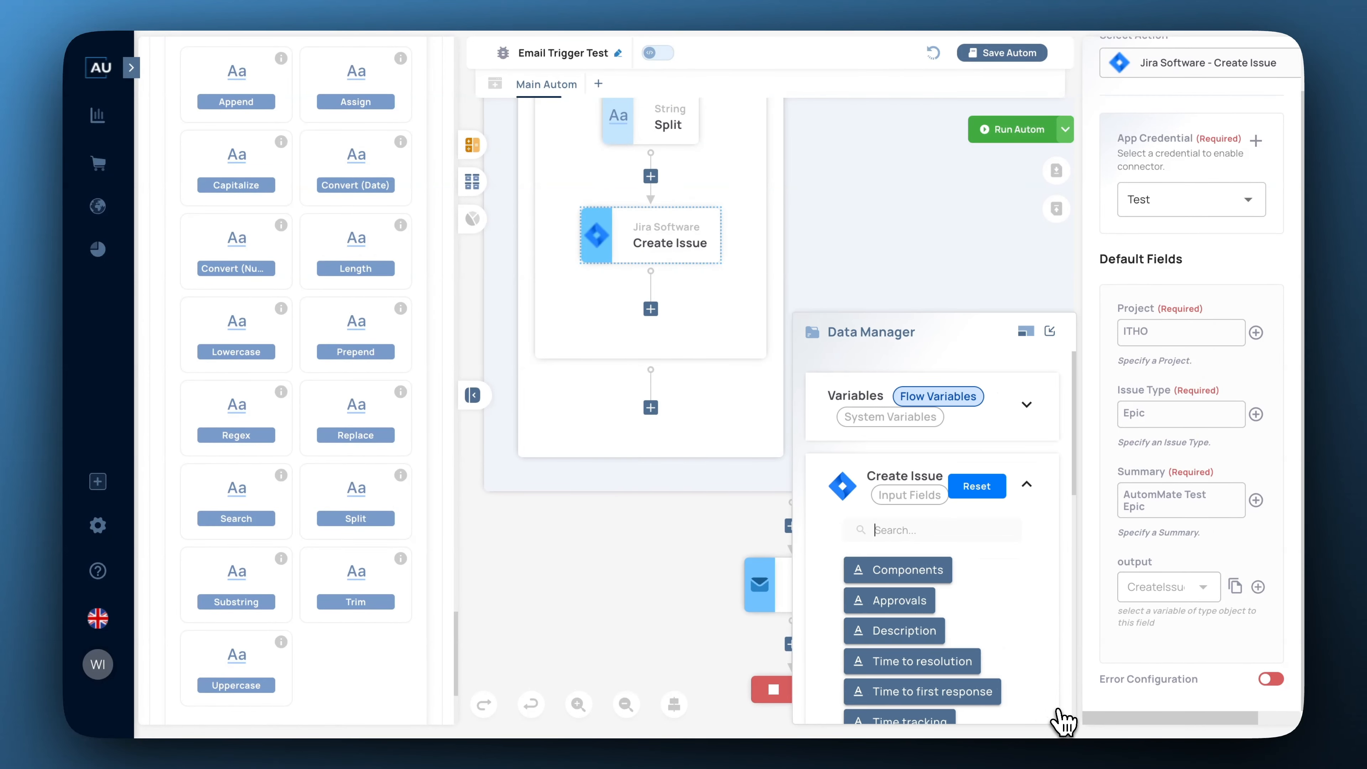
click(846, 635)
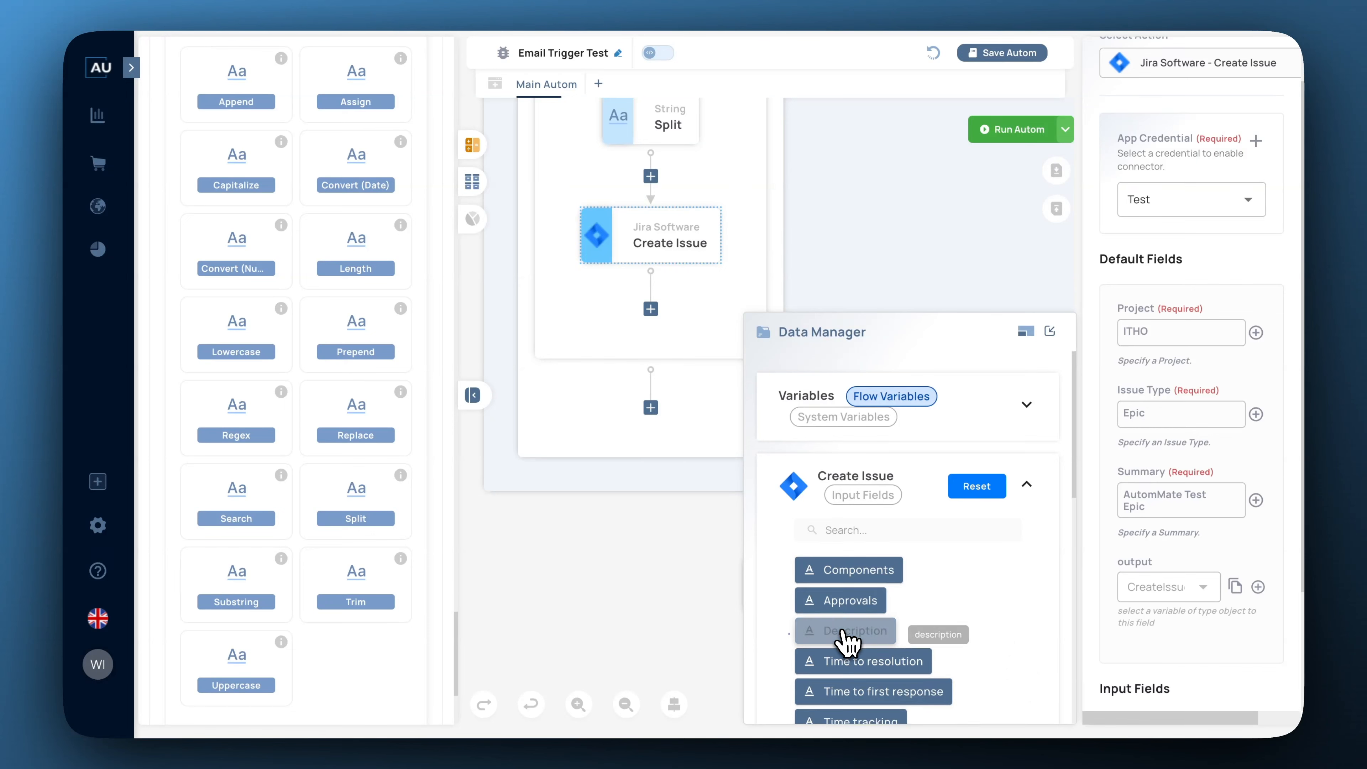
scroll(1108, 644, down, 2)
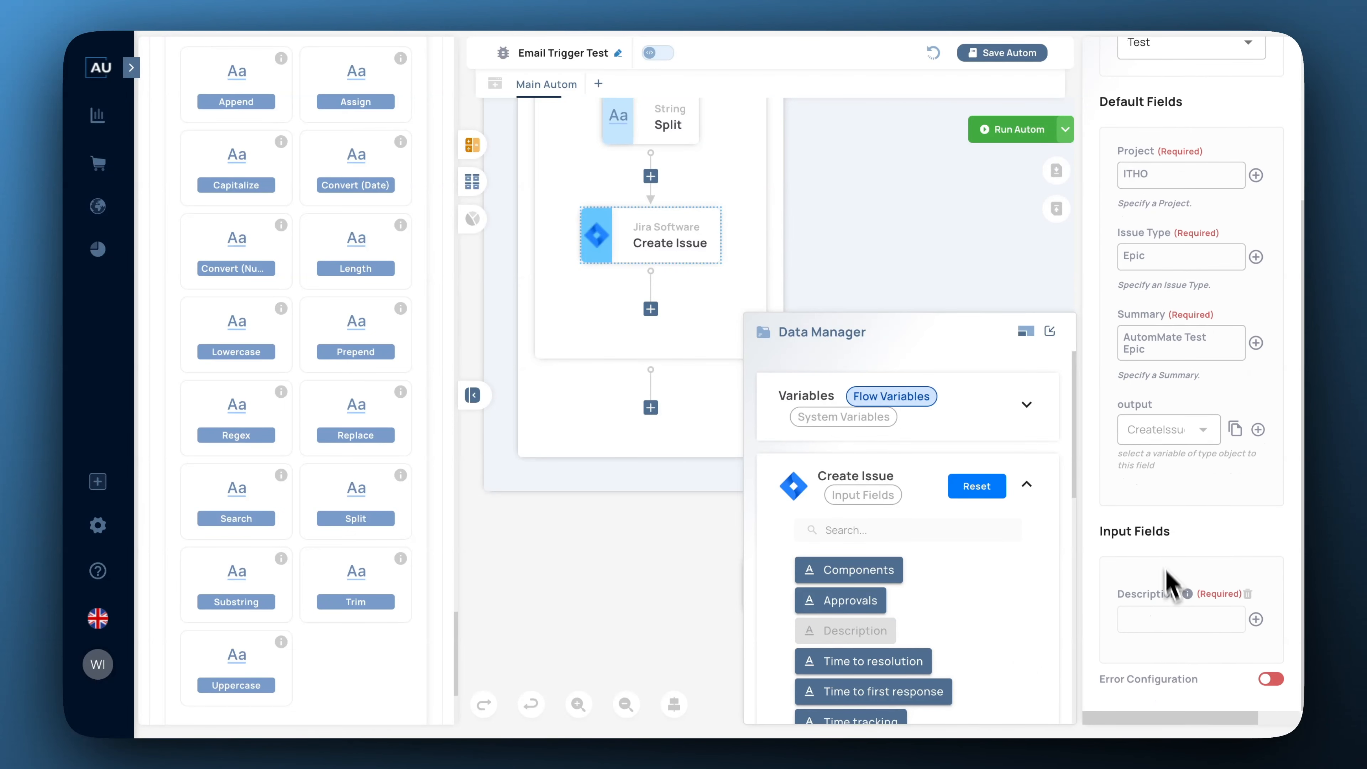
click(1151, 614)
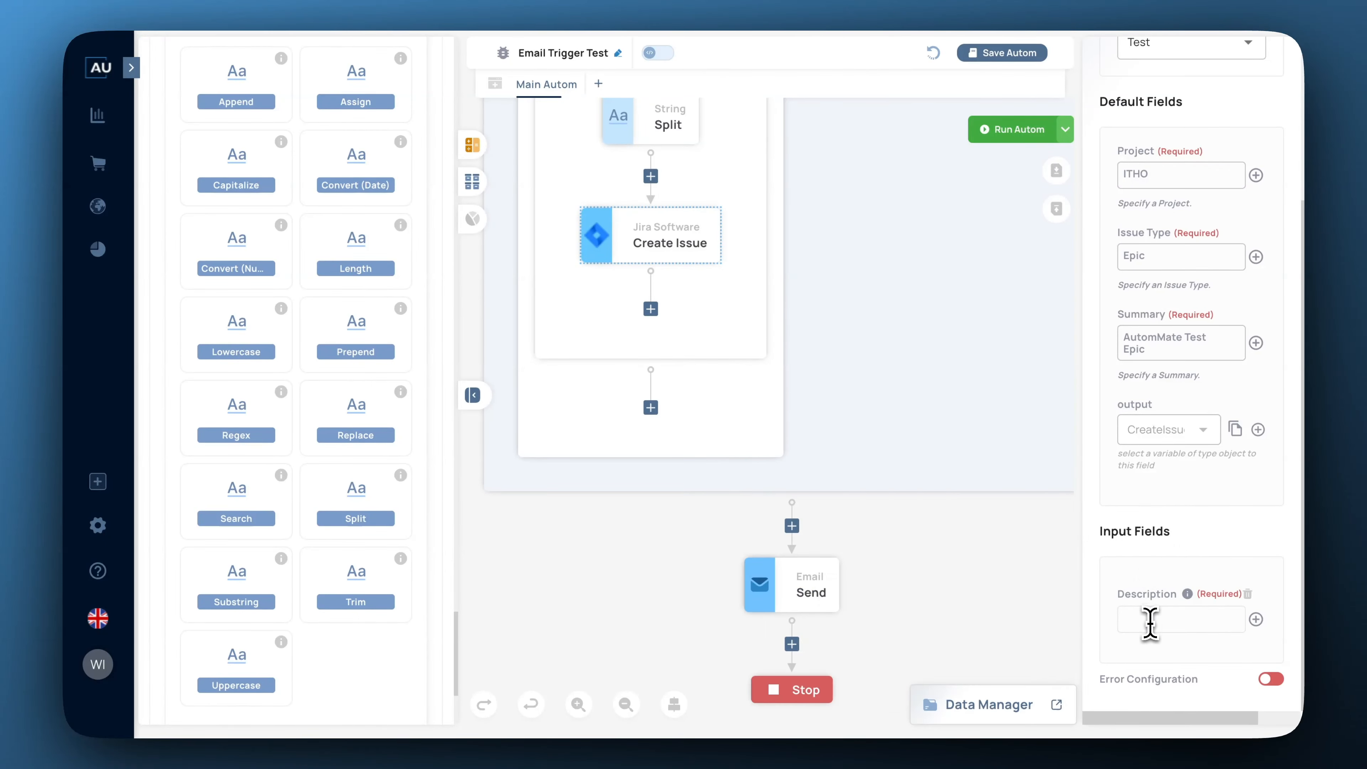
click(1255, 621)
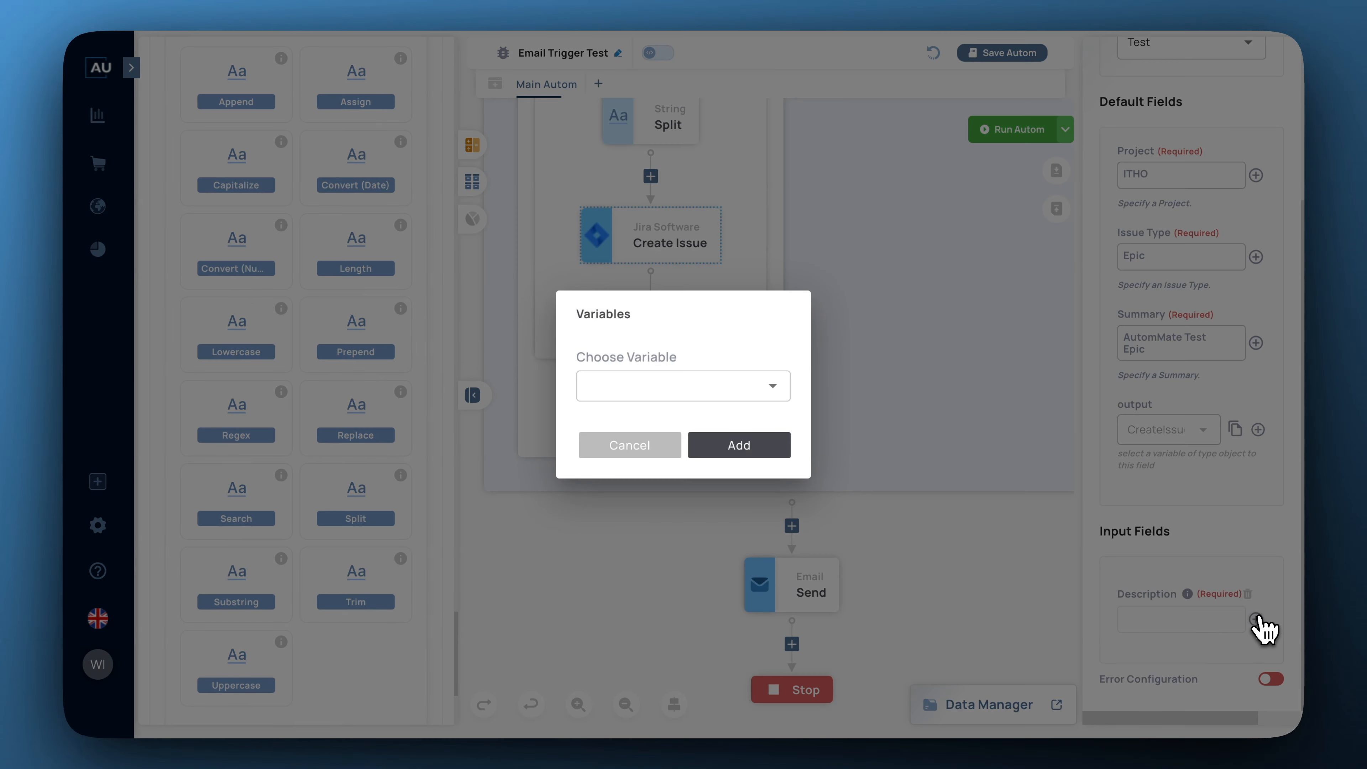
click(783, 394)
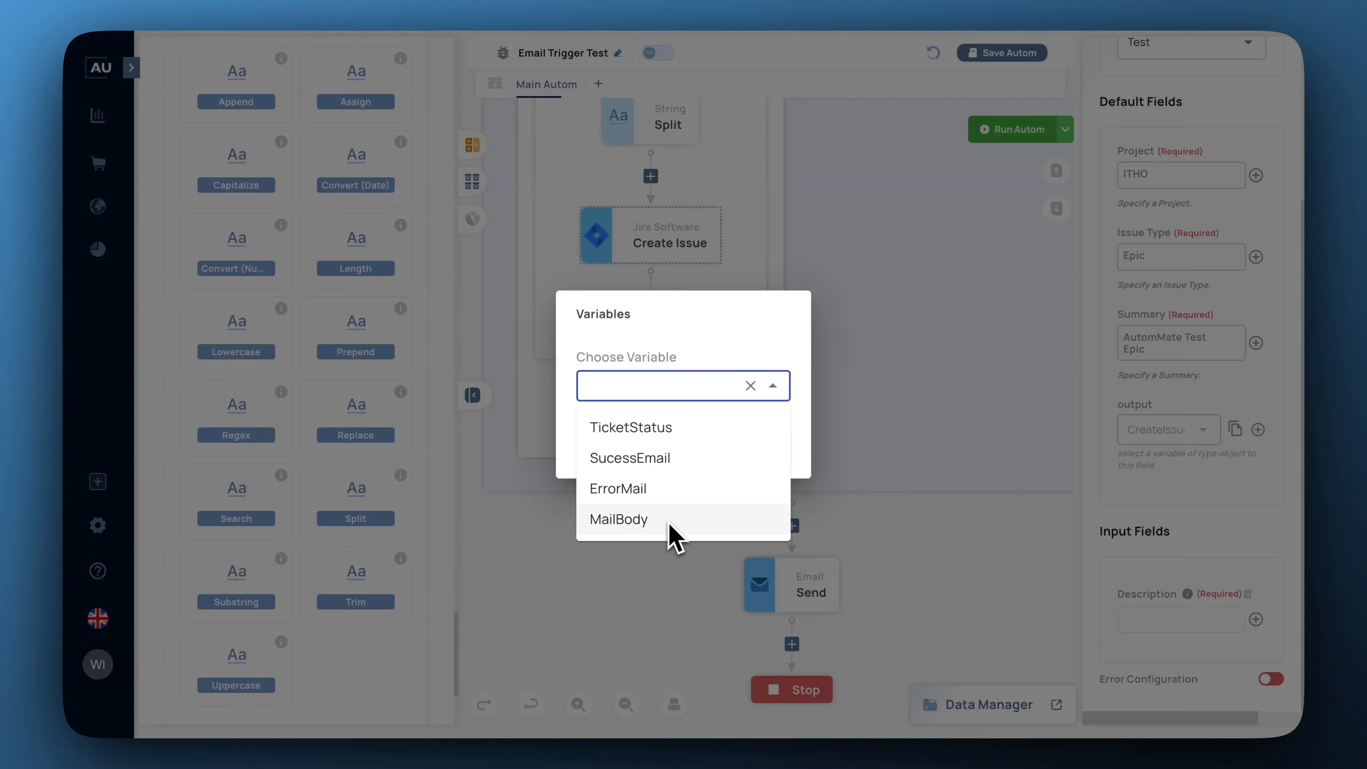
click(723, 326)
click(646, 440)
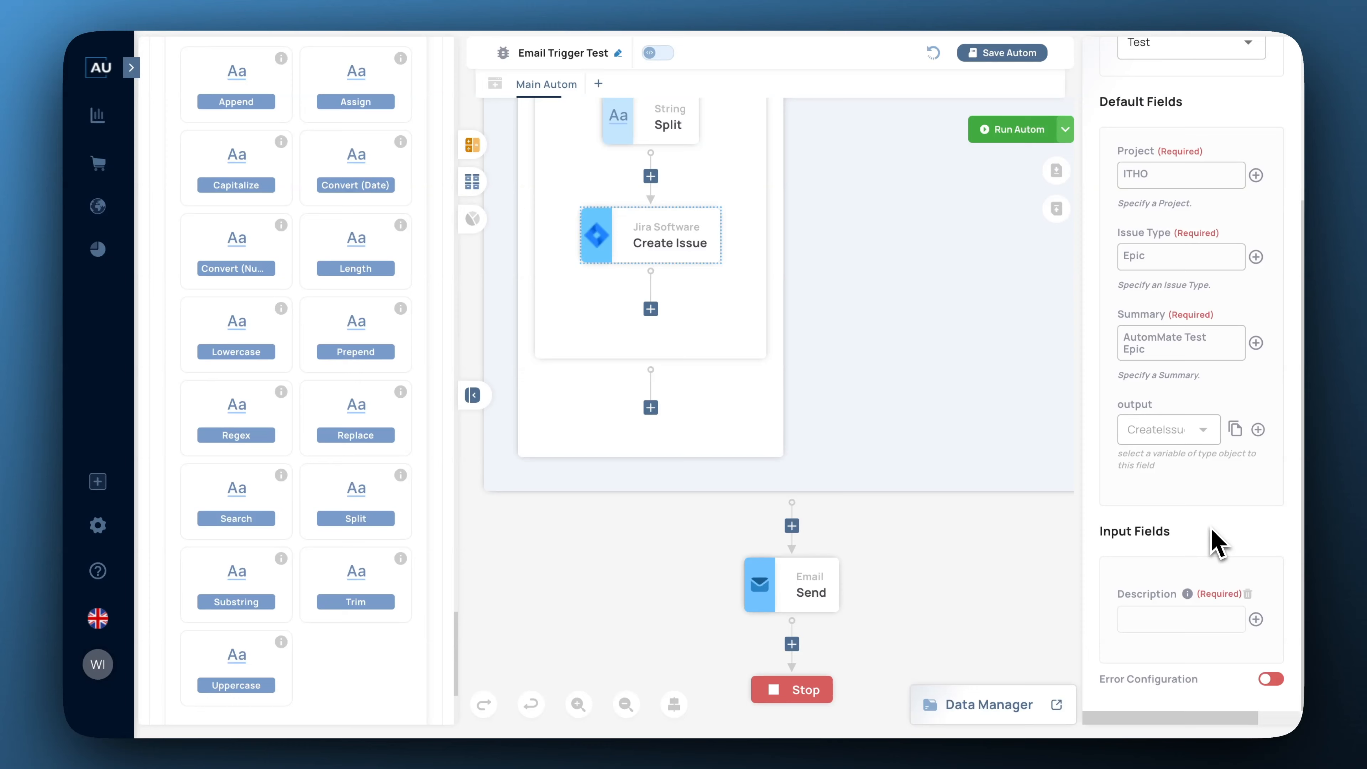
click(638, 123)
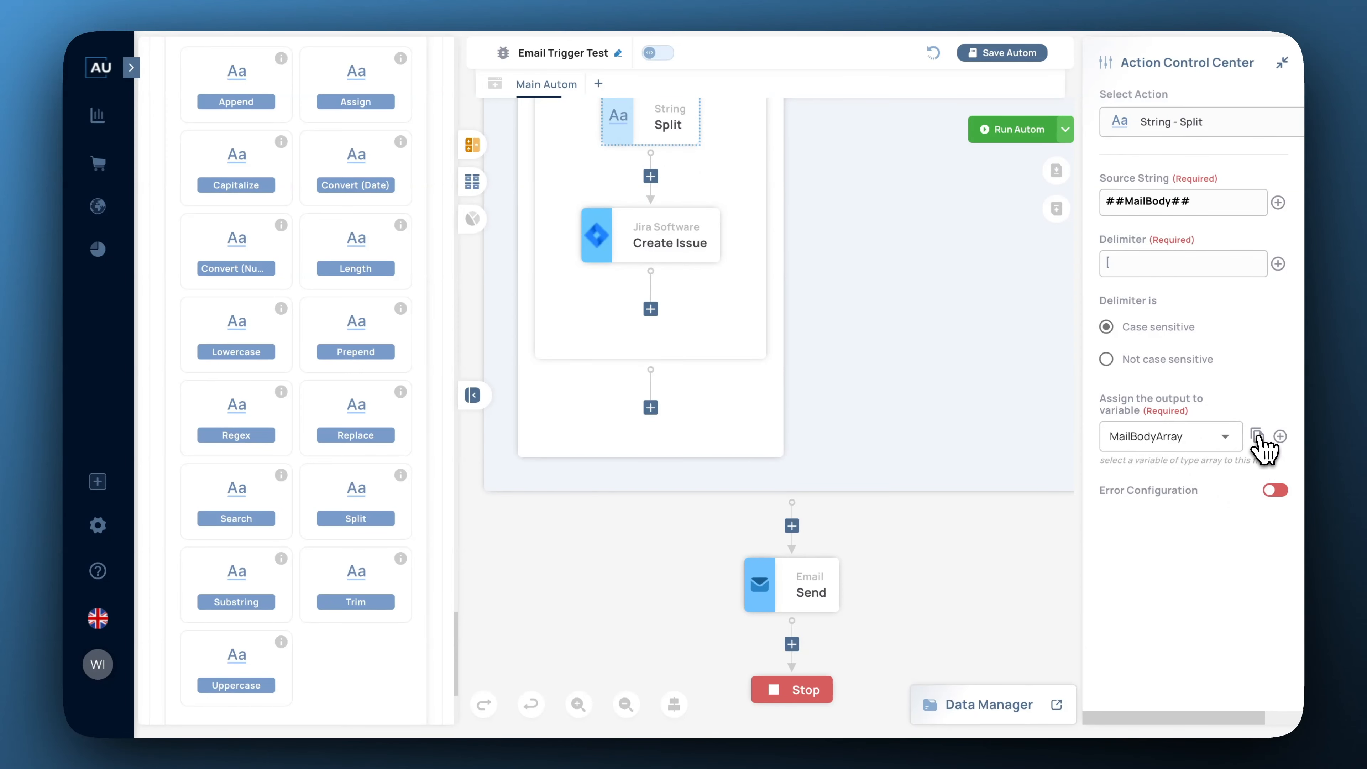
Set the Create Issue Description to ##MailBodyArray[0]##.
click(667, 245)
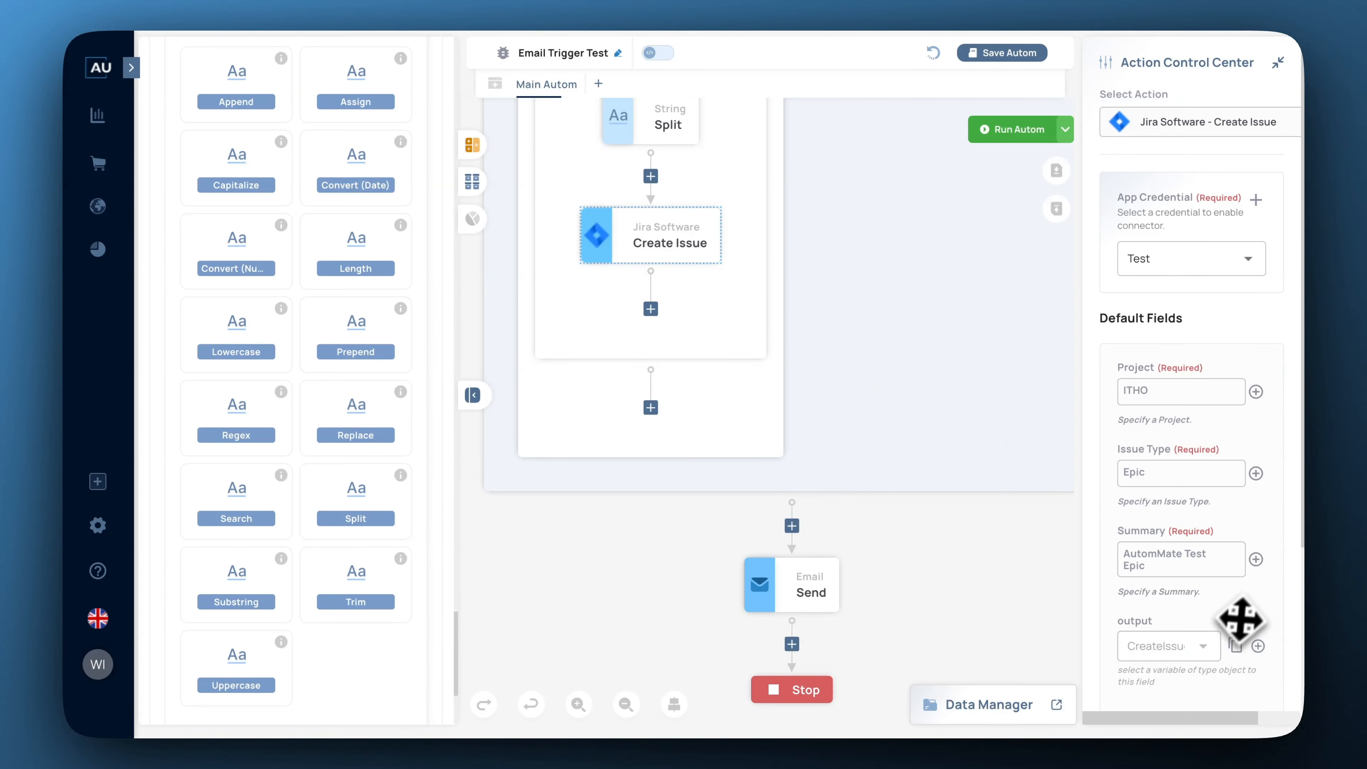
scroll(1241, 619, down, 4)
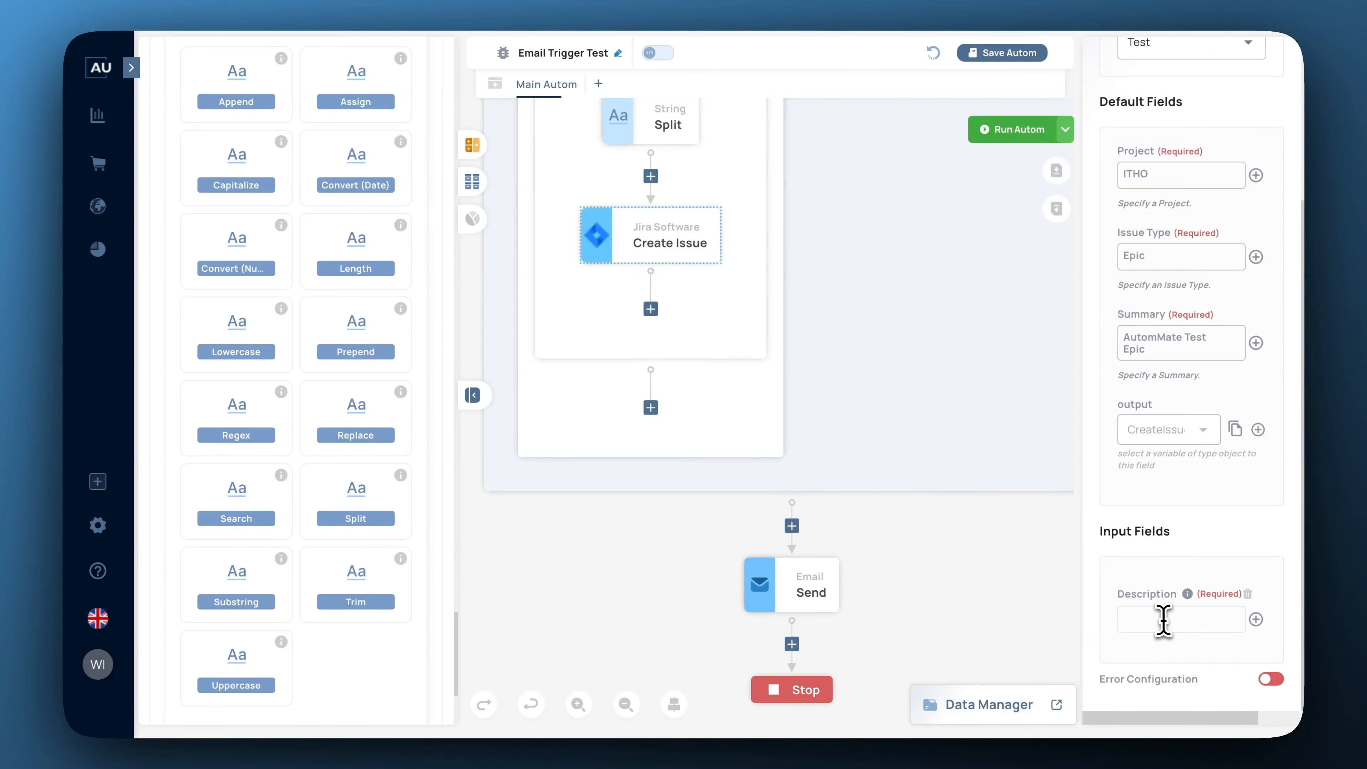
click(1152, 619)
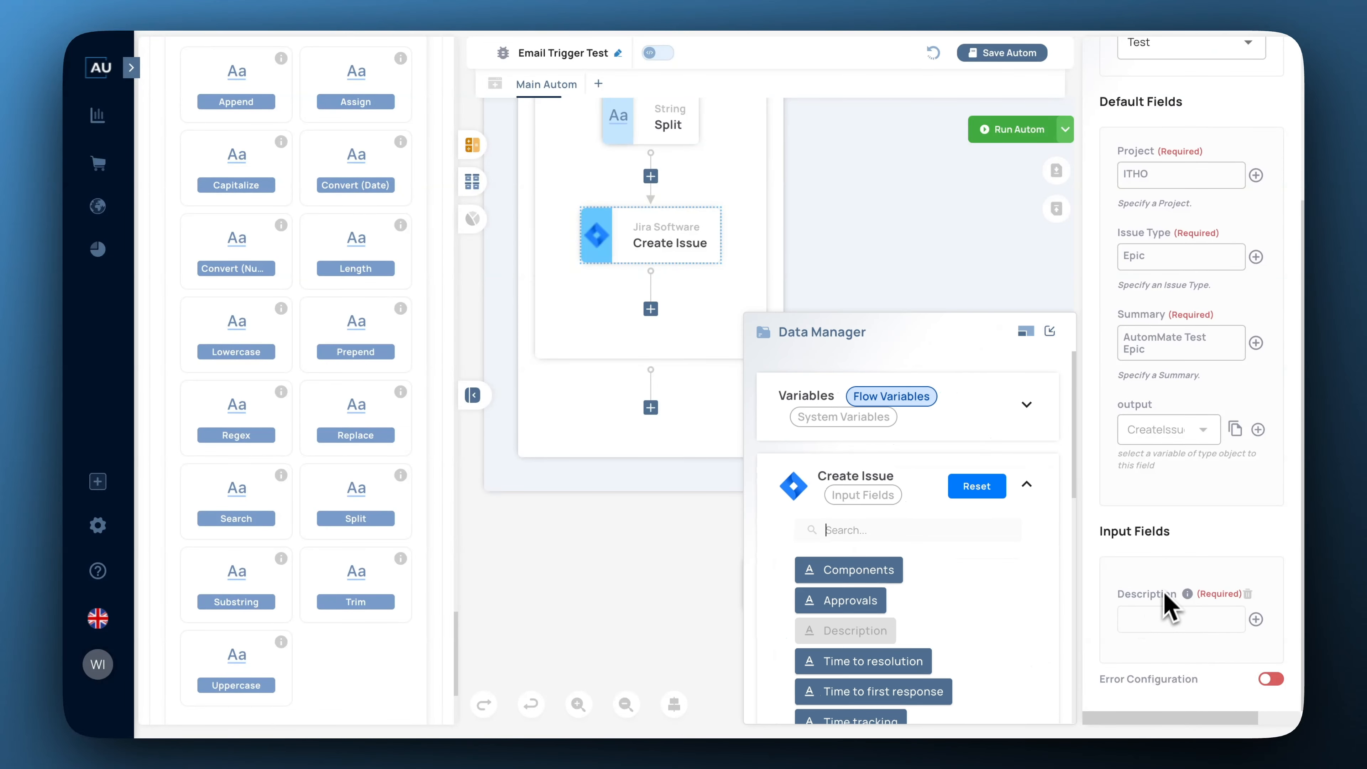
click(1145, 619)
text(##MailBodyArray##)
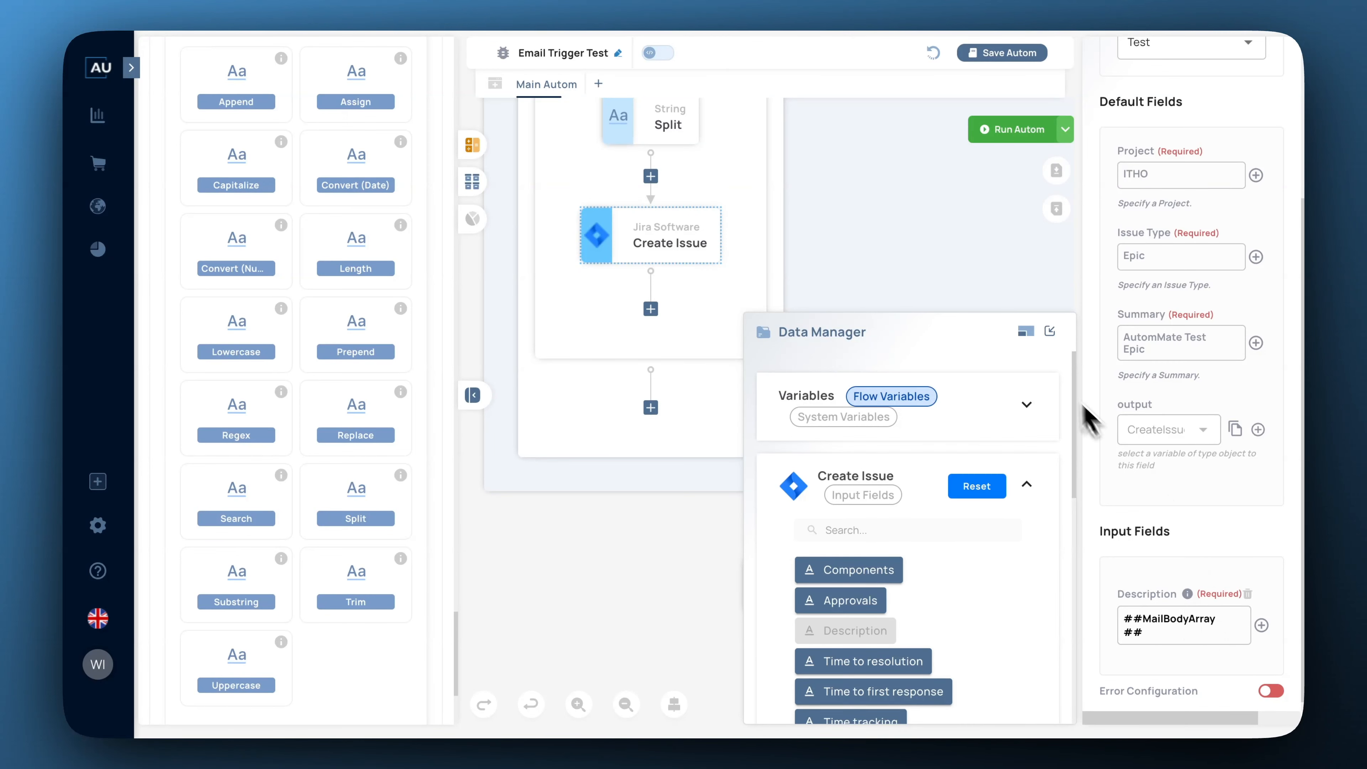
click(1050, 332)
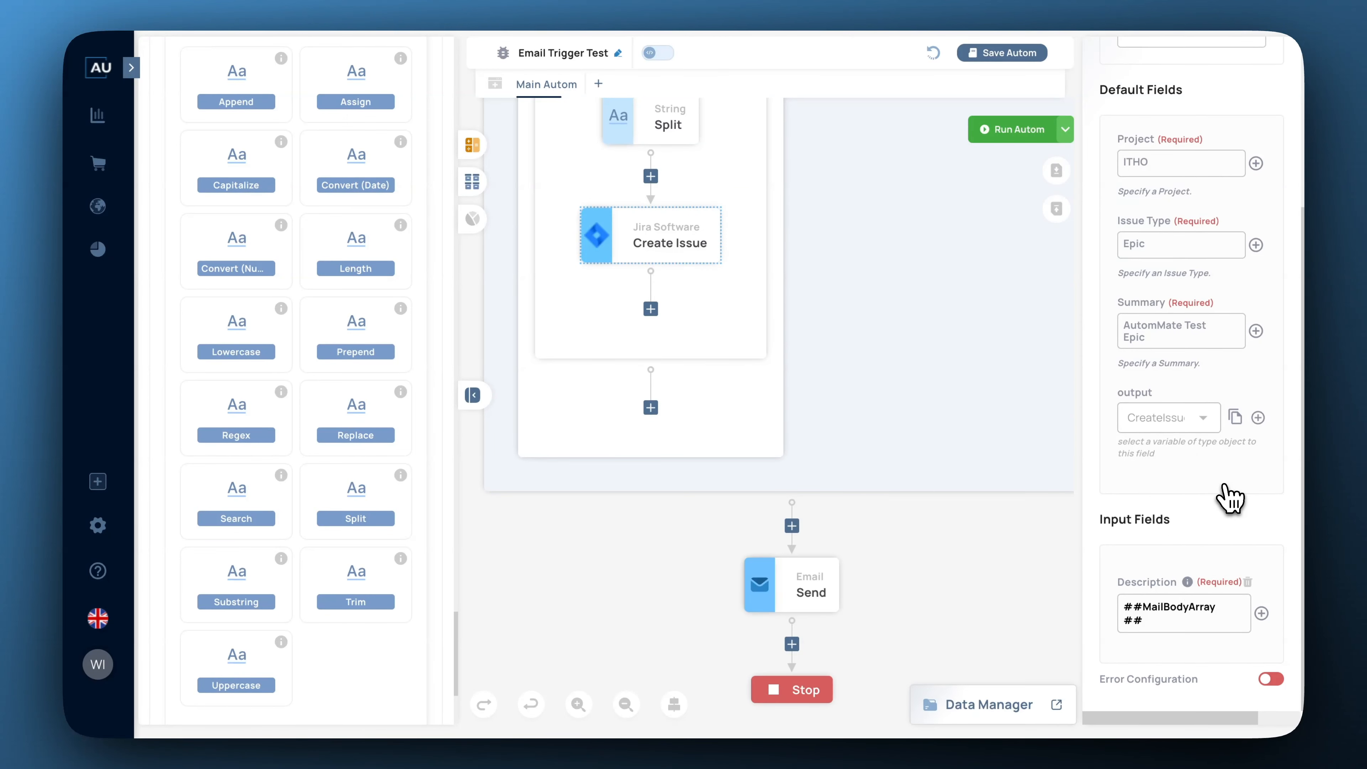
click(1213, 631)
text([0])
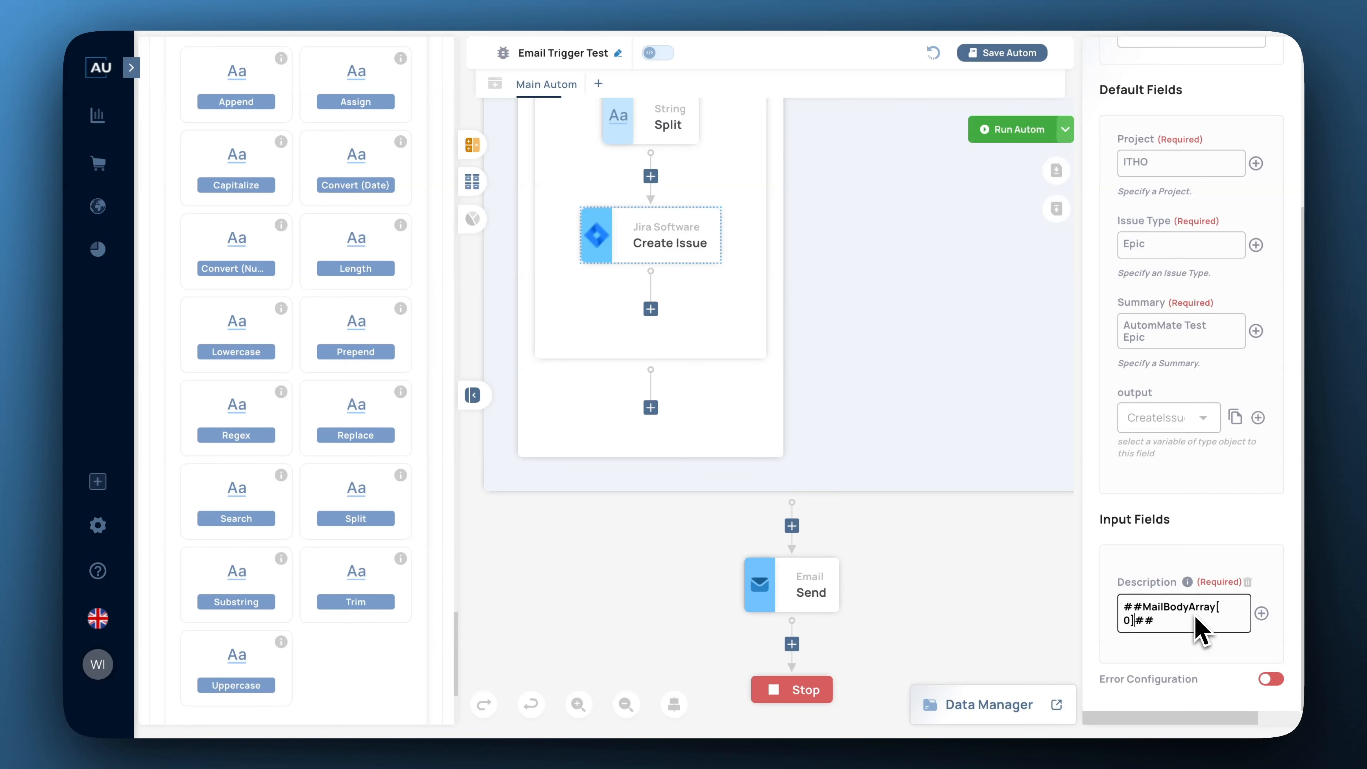
Replace the Create Issue Summary with ##MailBodyArray[0][Subject]##.
click(1152, 335)
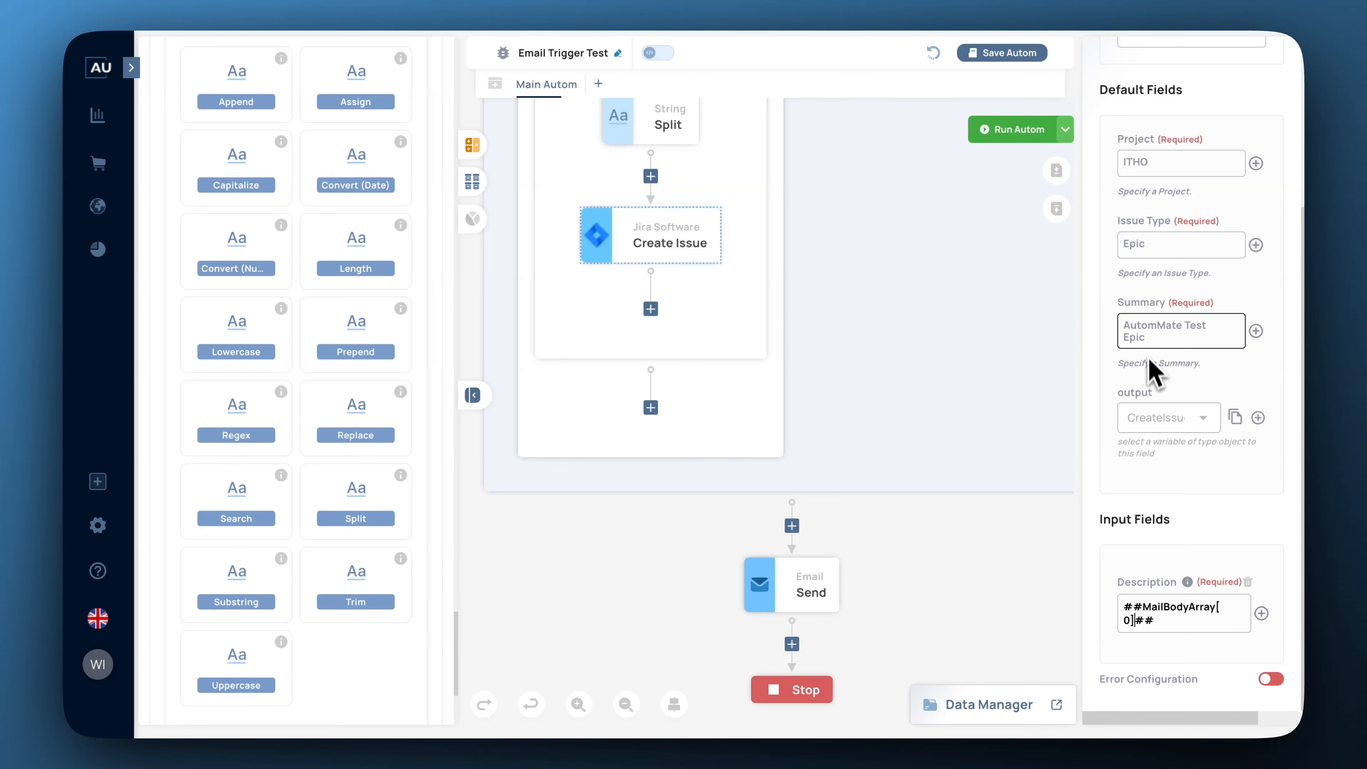
key(ctrl+a)
text(##MailBodyArray##)
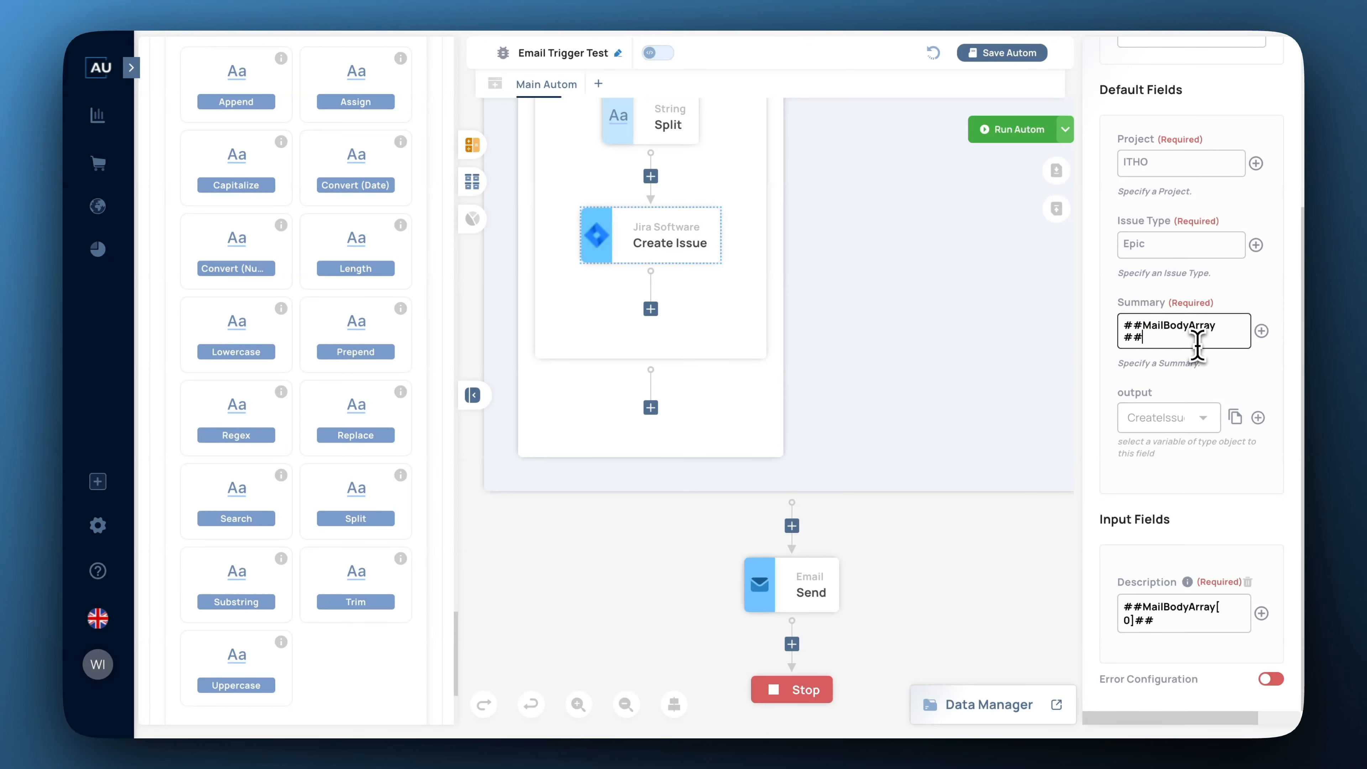
drag(1173, 335, 1086, 304)
click(1150, 332)
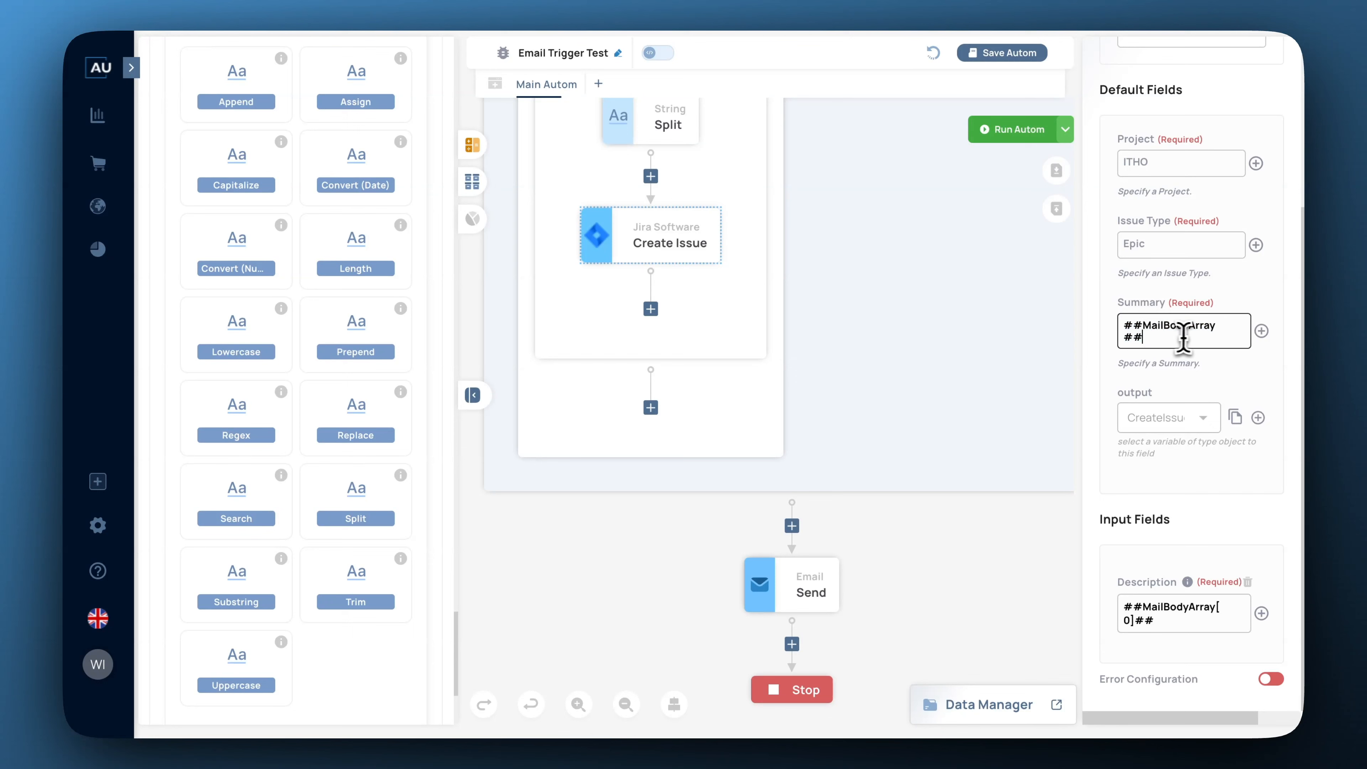
text([0)
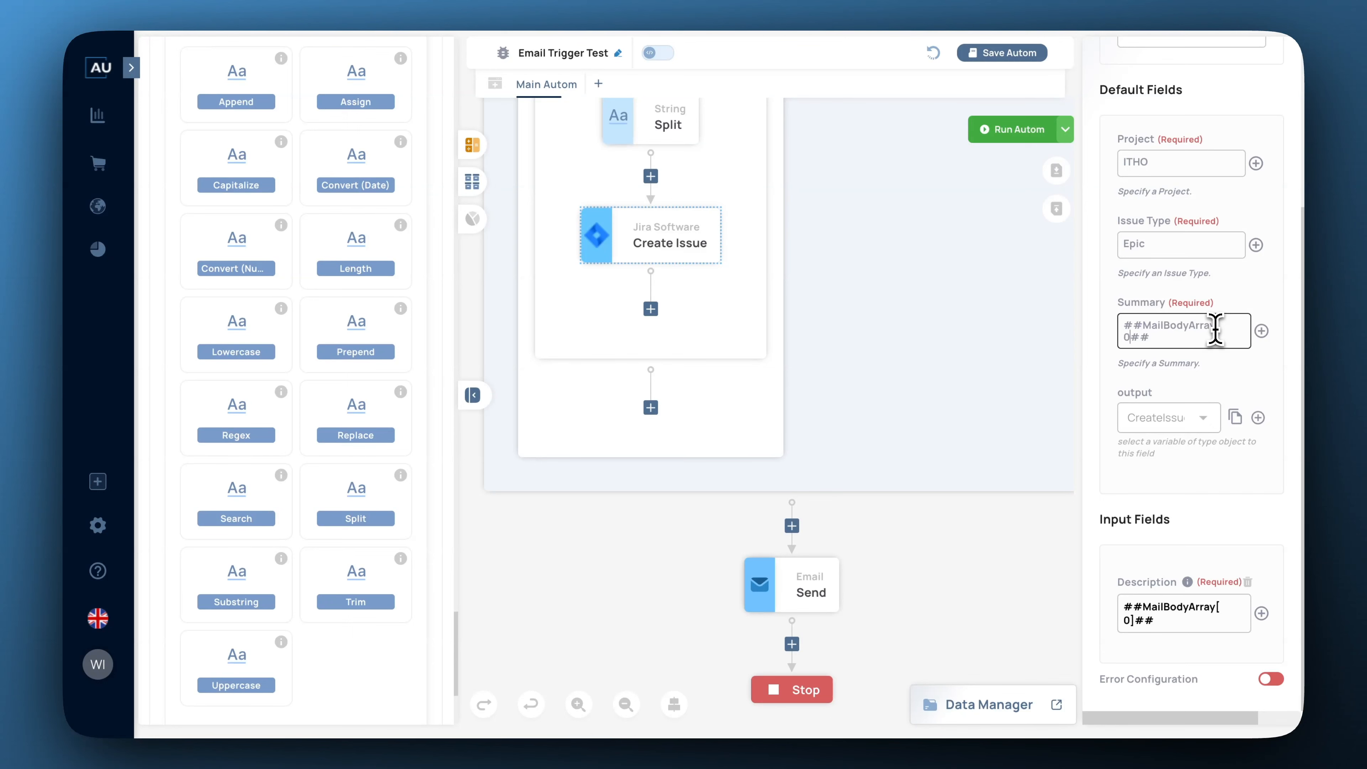
text(][Subject])
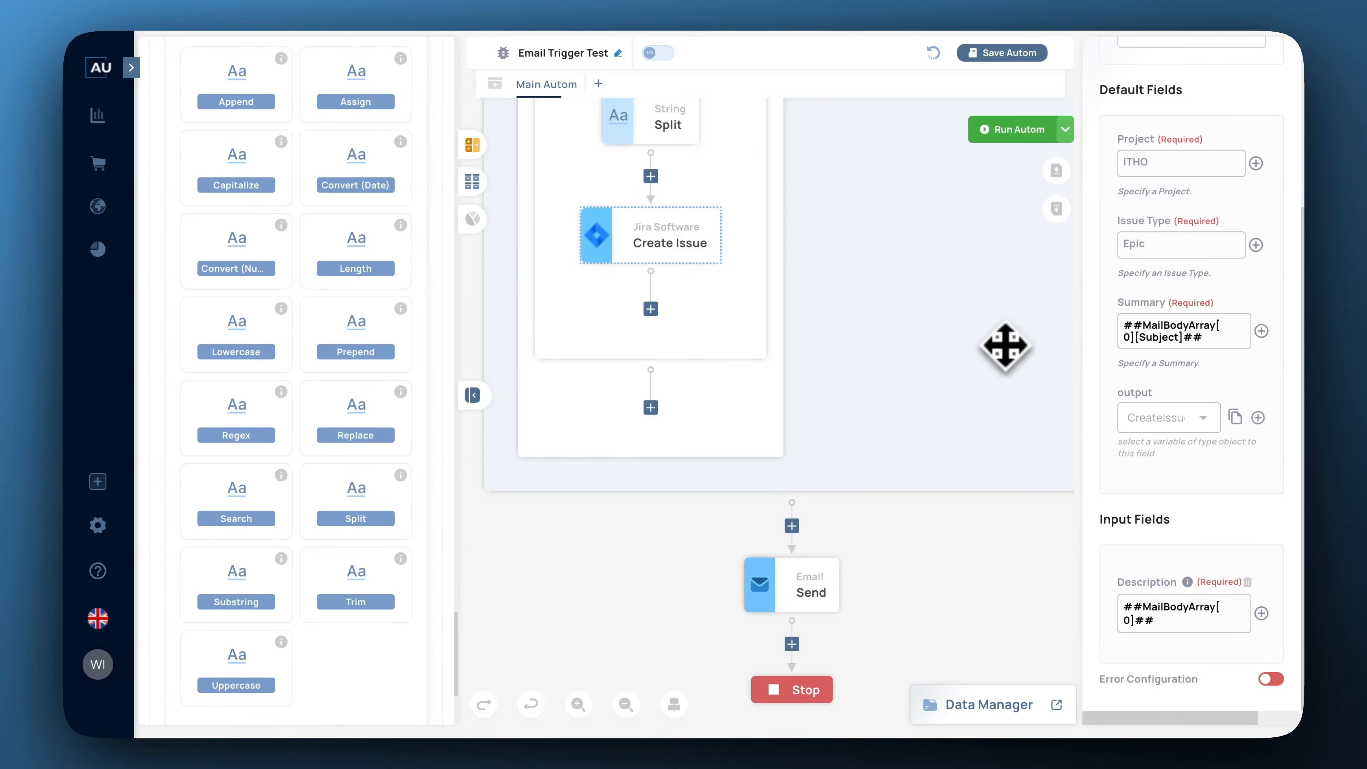
scroll(403, 244, up, 20)
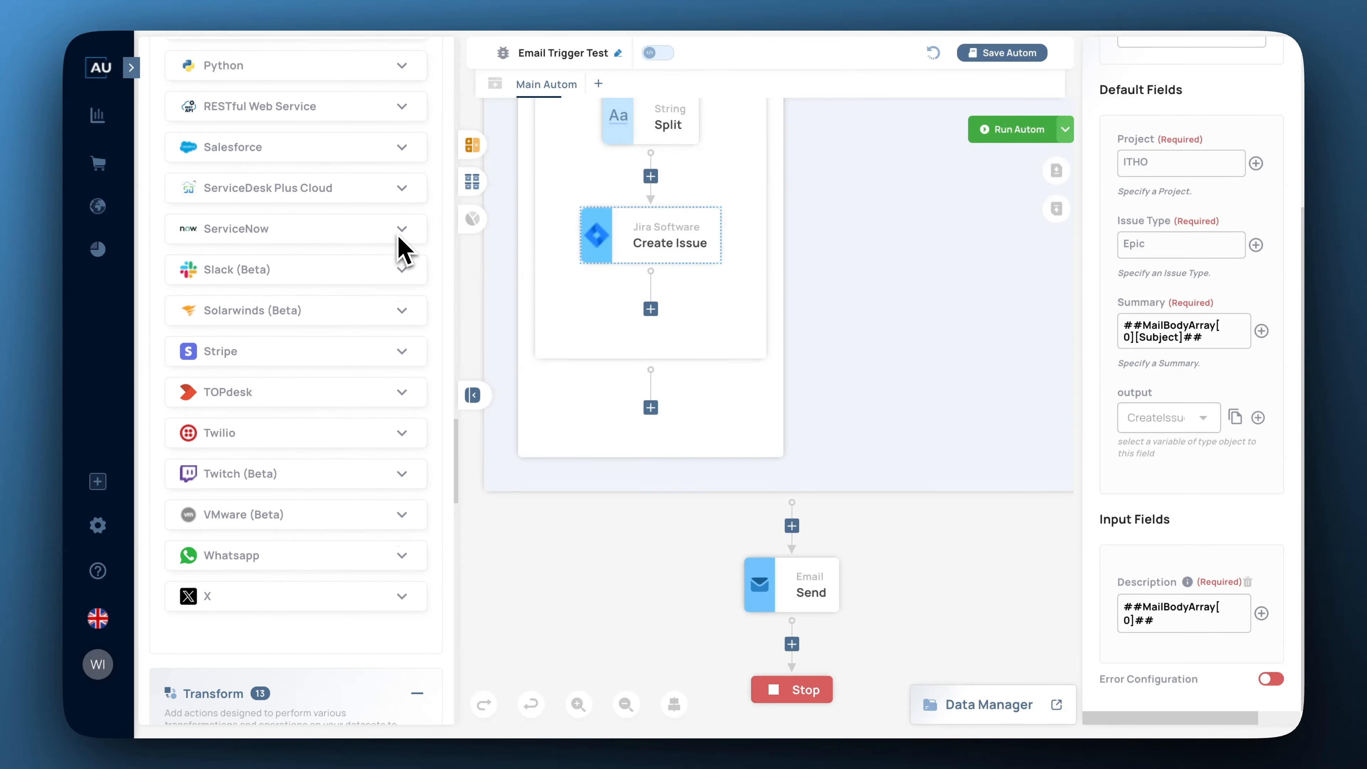
Place an Excel Write Cell above Email Send, targeting datatable at range A-1.
scroll(399, 247, up, 15)
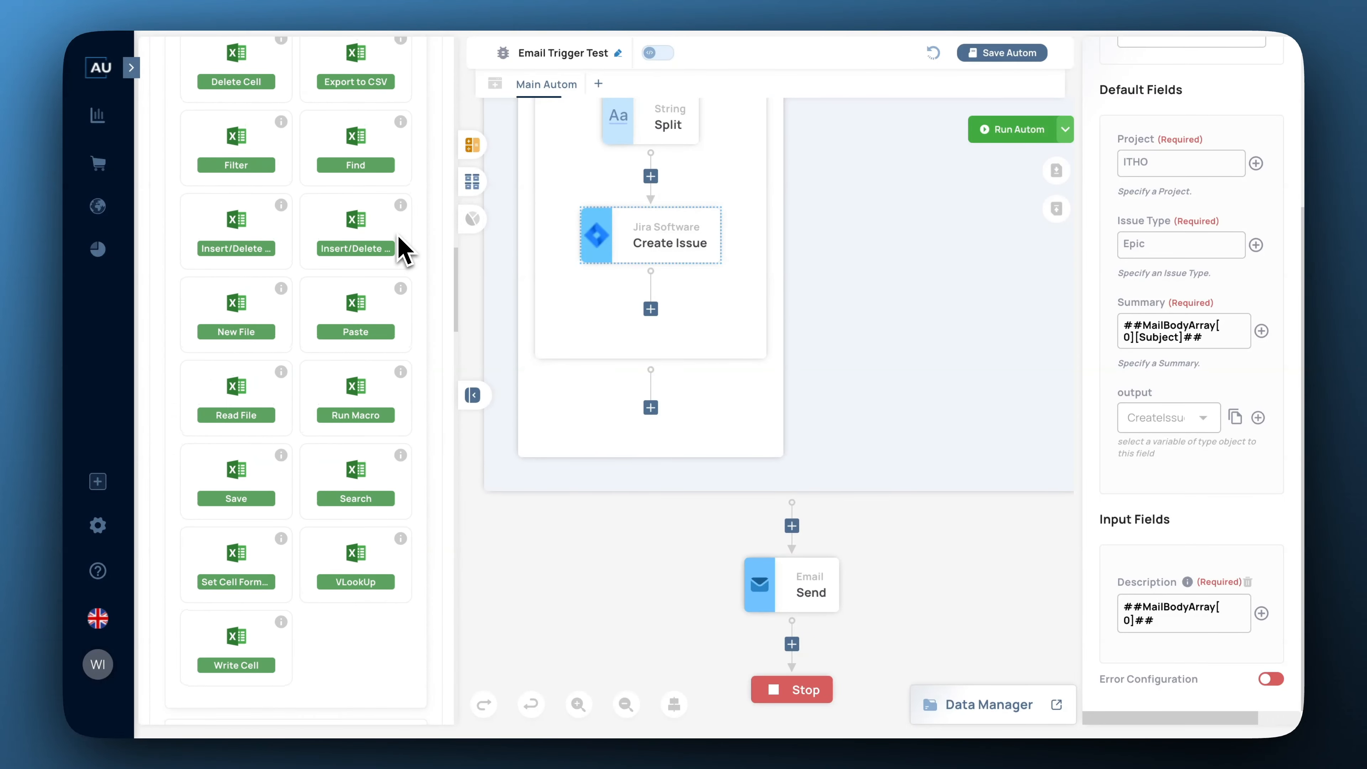
drag(258, 645, 802, 540)
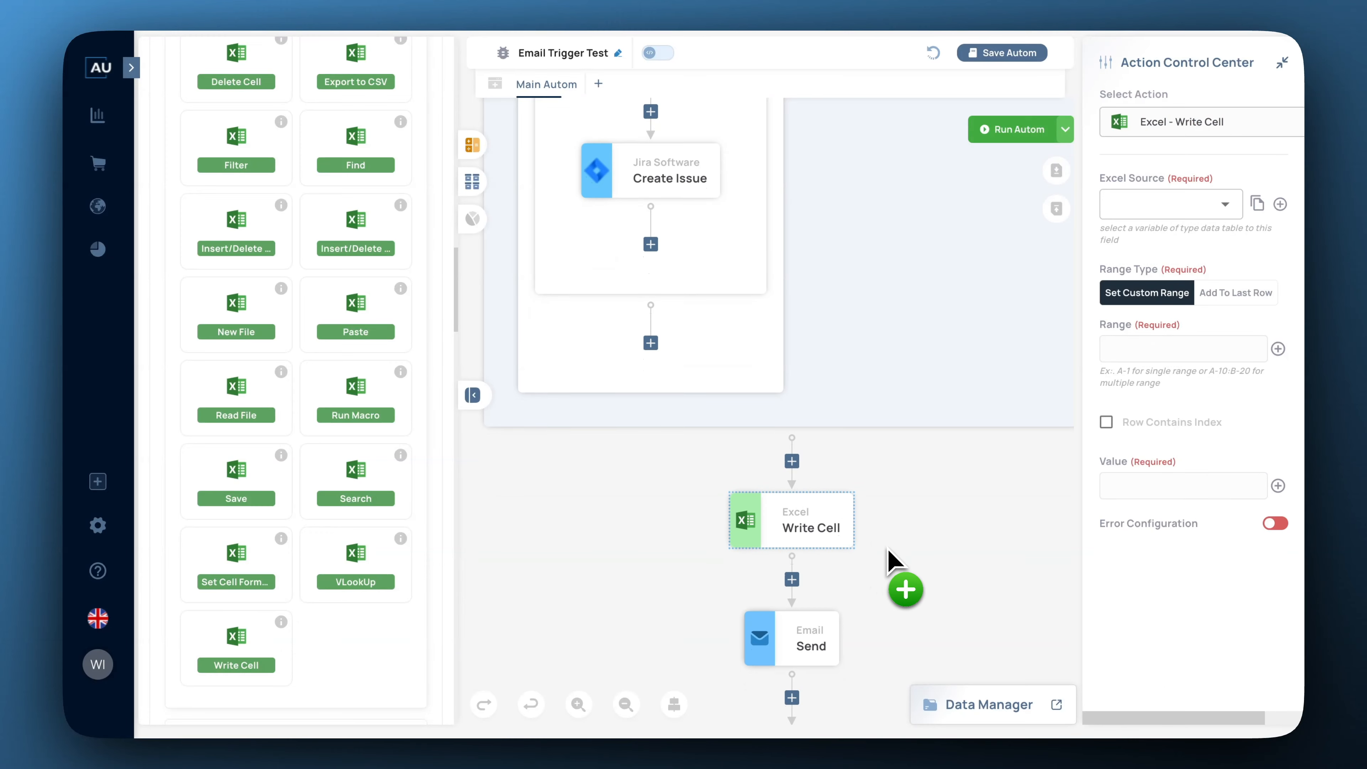
click(1227, 208)
click(1159, 250)
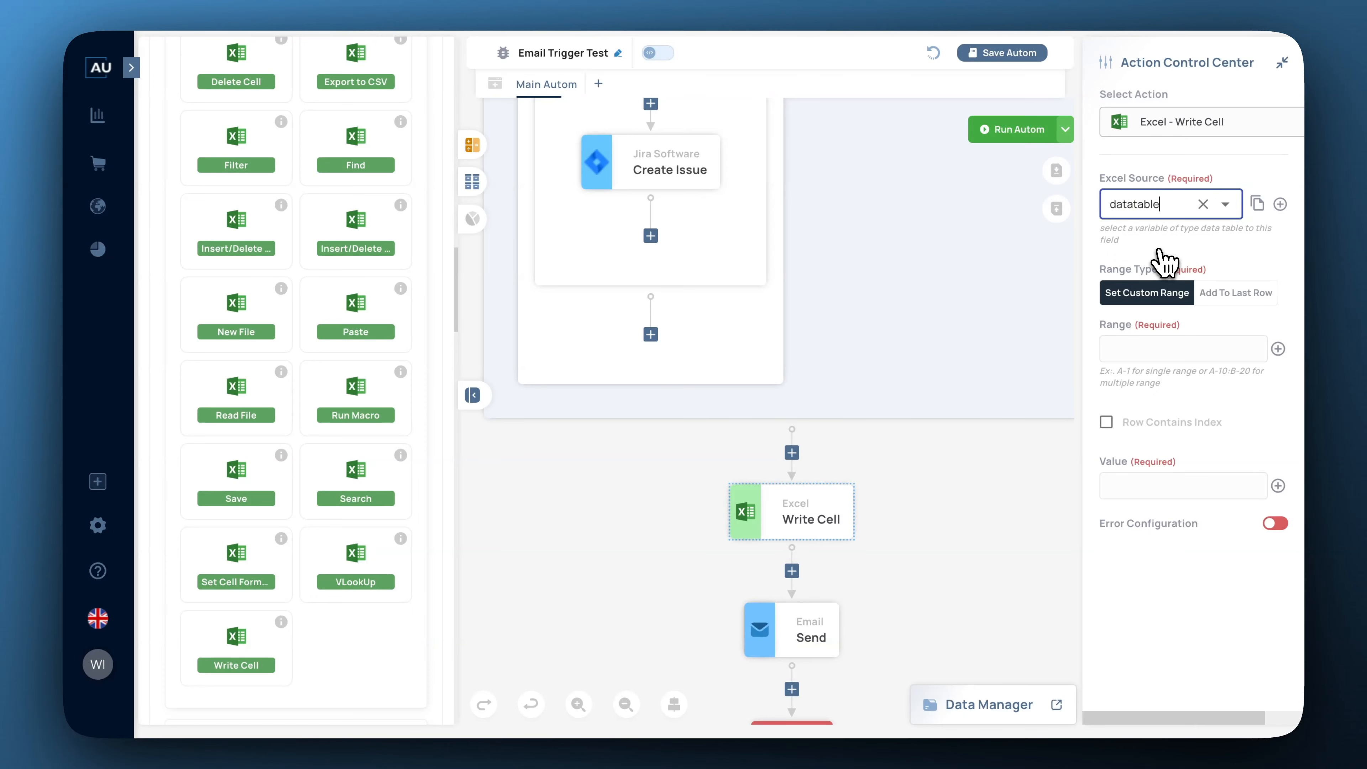
click(1180, 349)
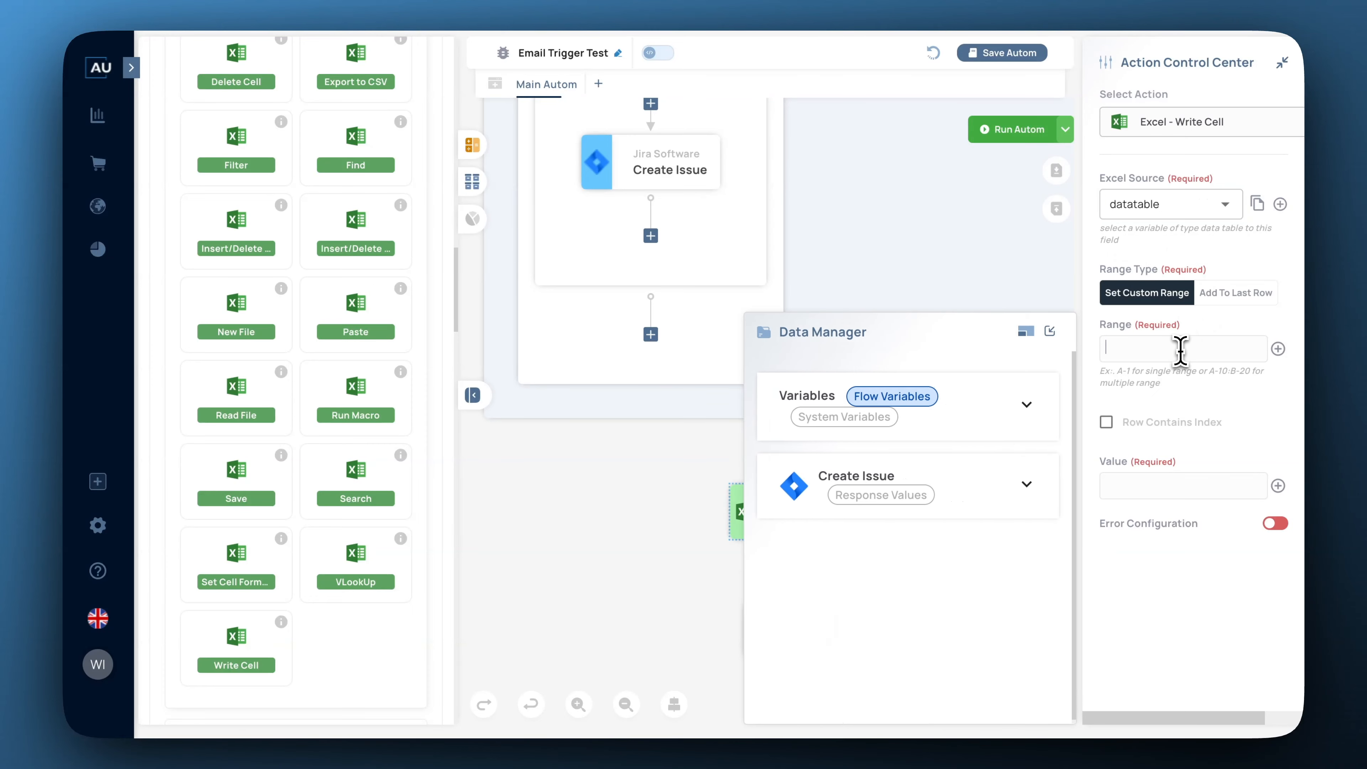
text(A-1)
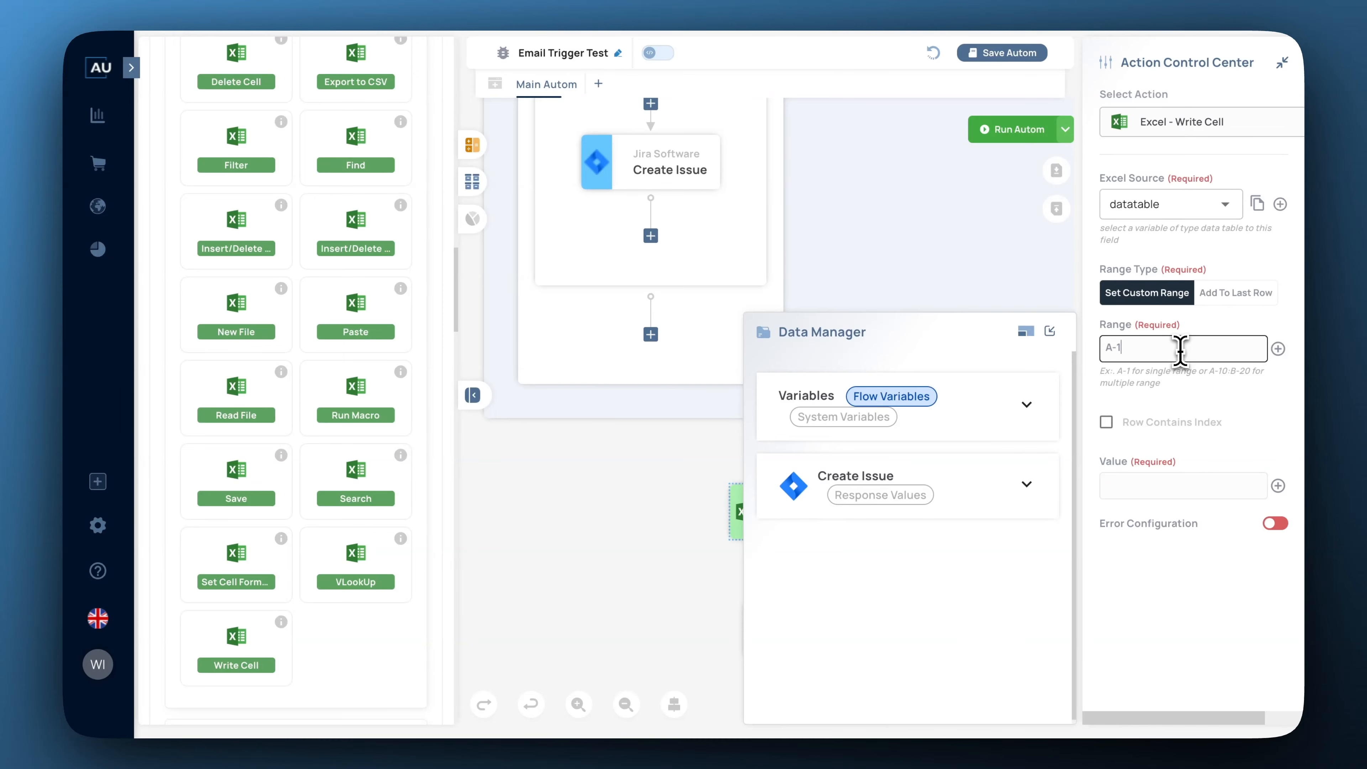
Set the cell value to ##TicketStatus## and add a second Write Cell below it.
click(1279, 486)
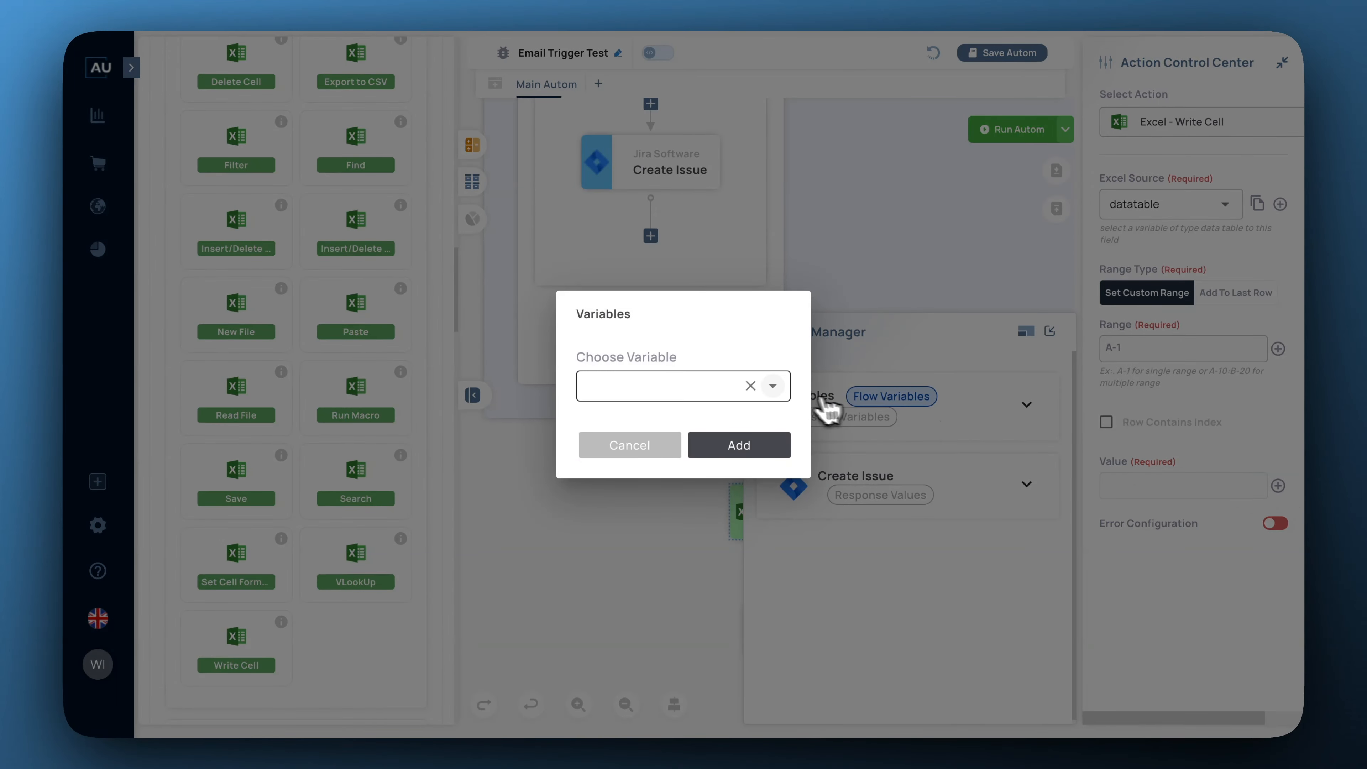
click(773, 385)
click(738, 426)
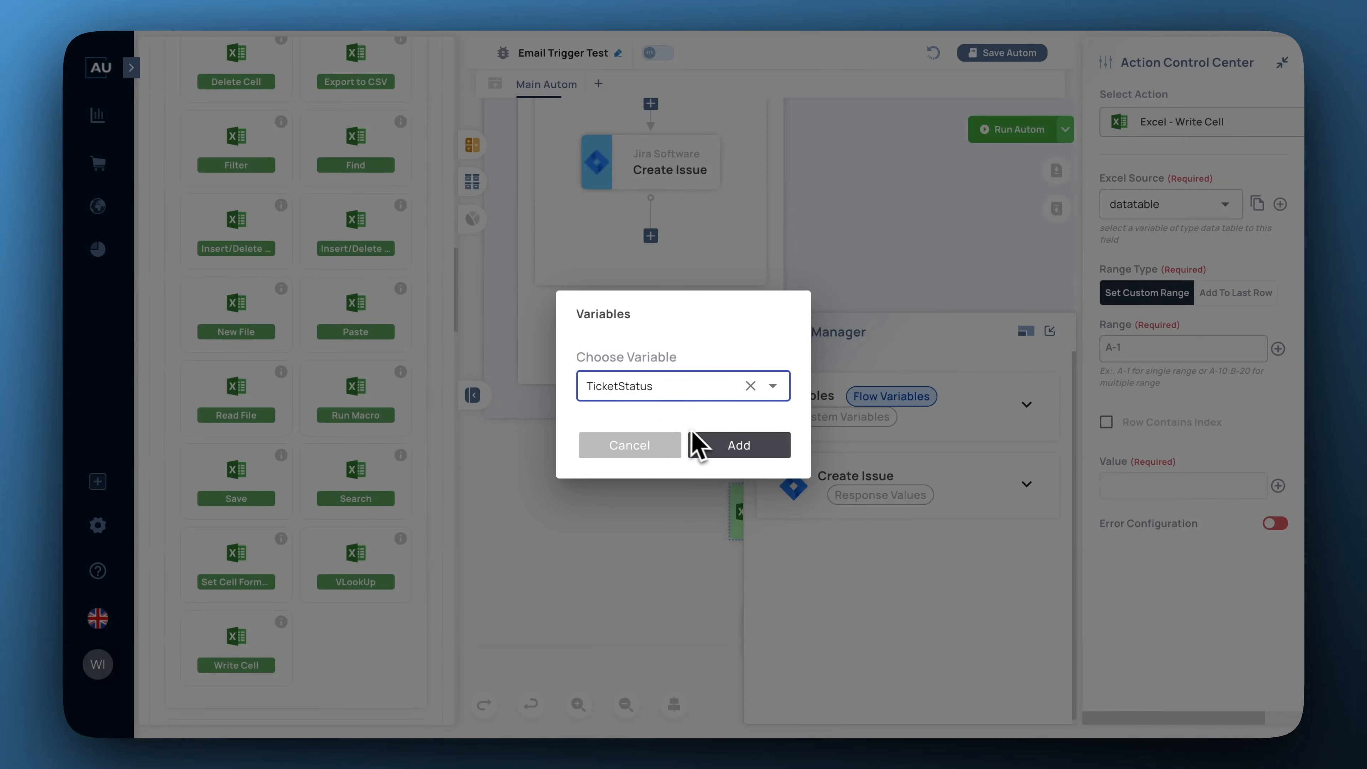
click(724, 457)
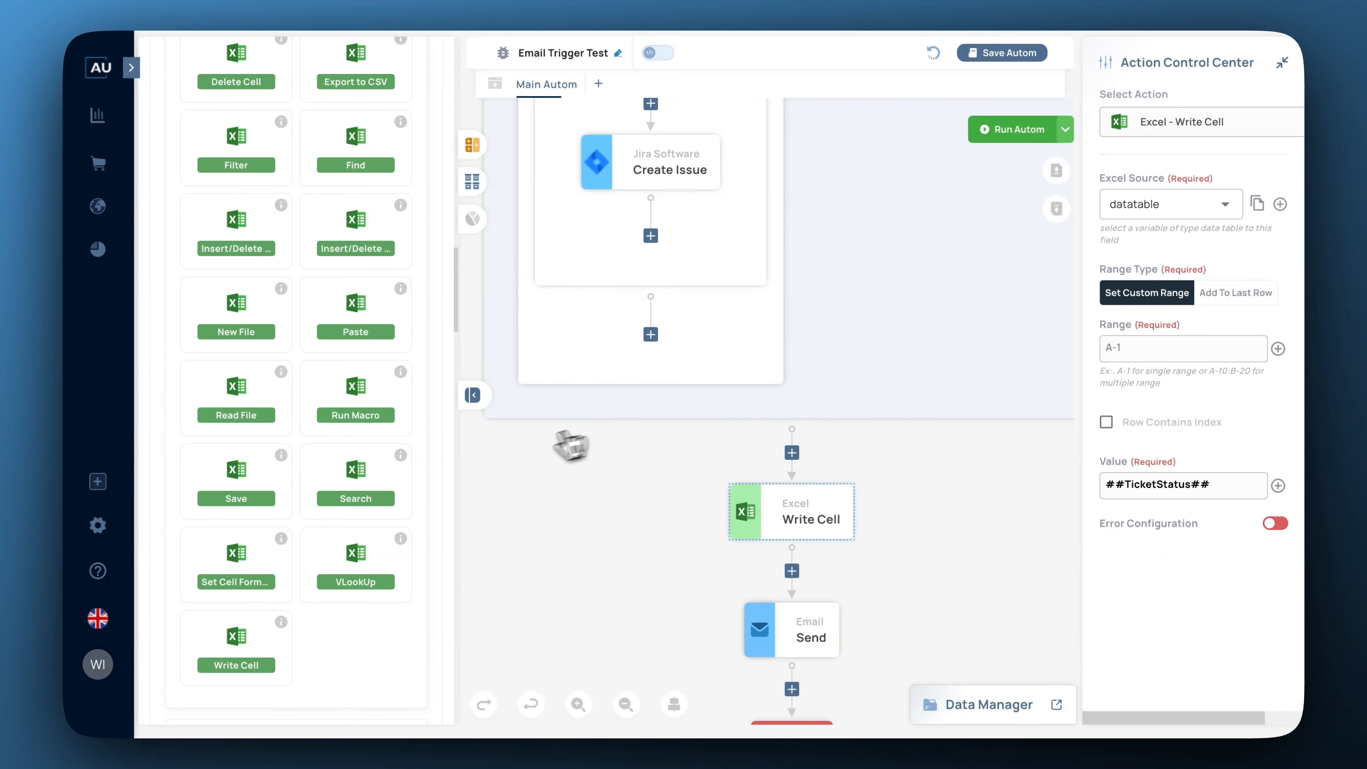
drag(230, 653, 794, 574)
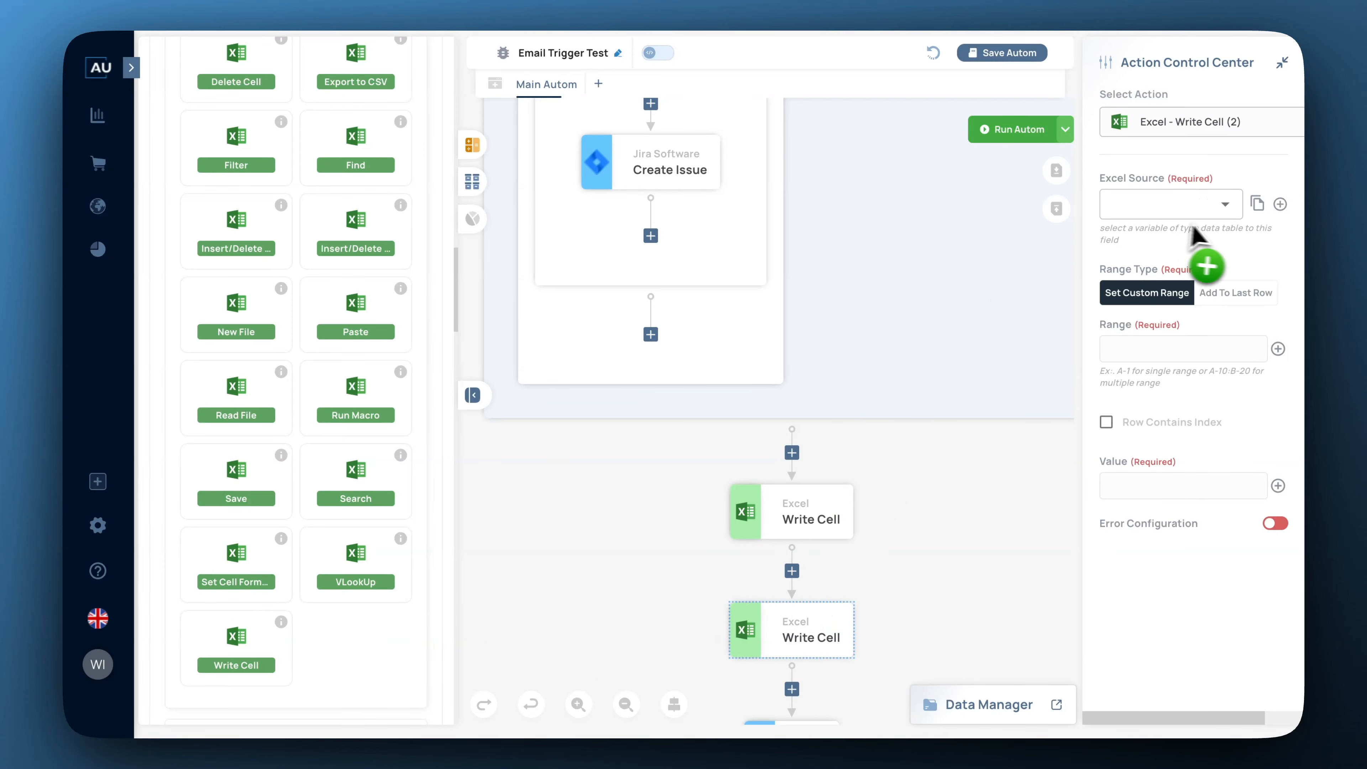
Point the second Write Cell at the datatable source with range B-1.
click(1223, 207)
click(1152, 249)
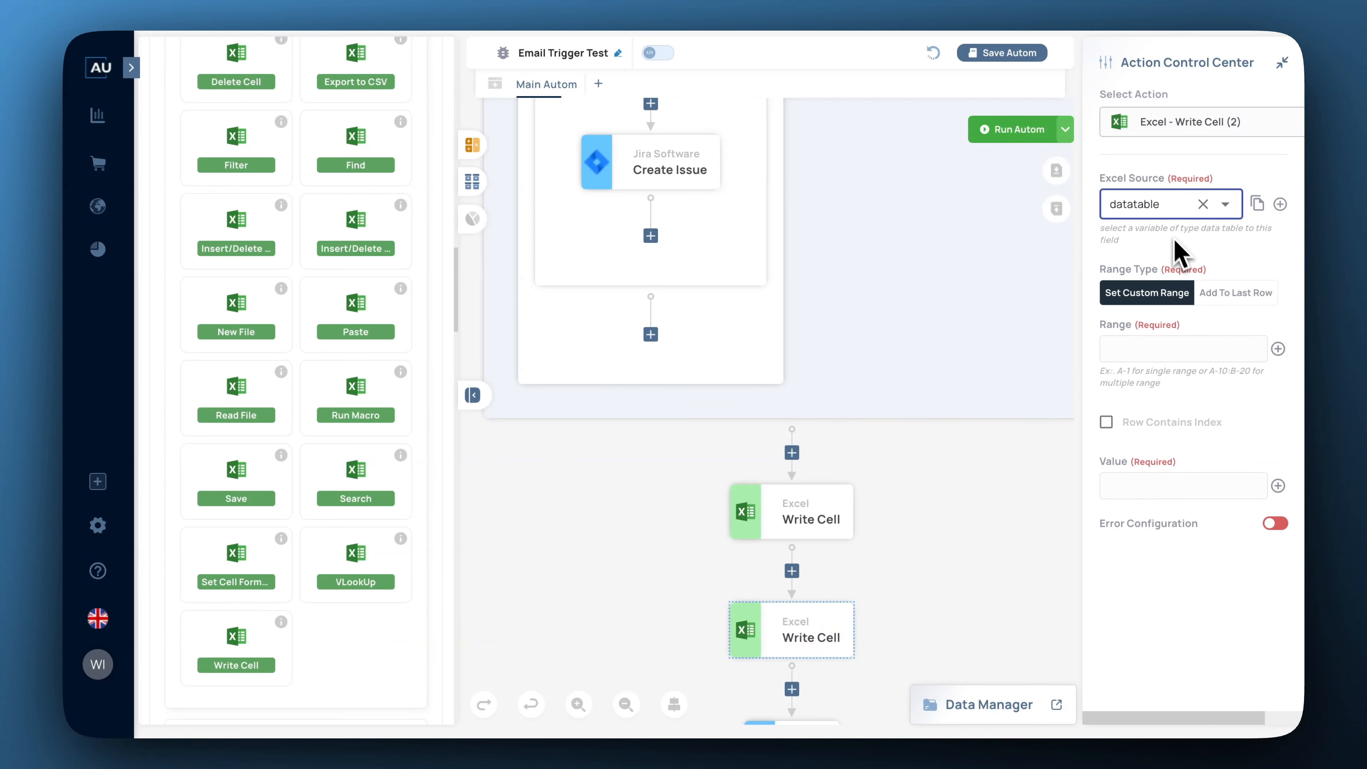
click(1179, 349)
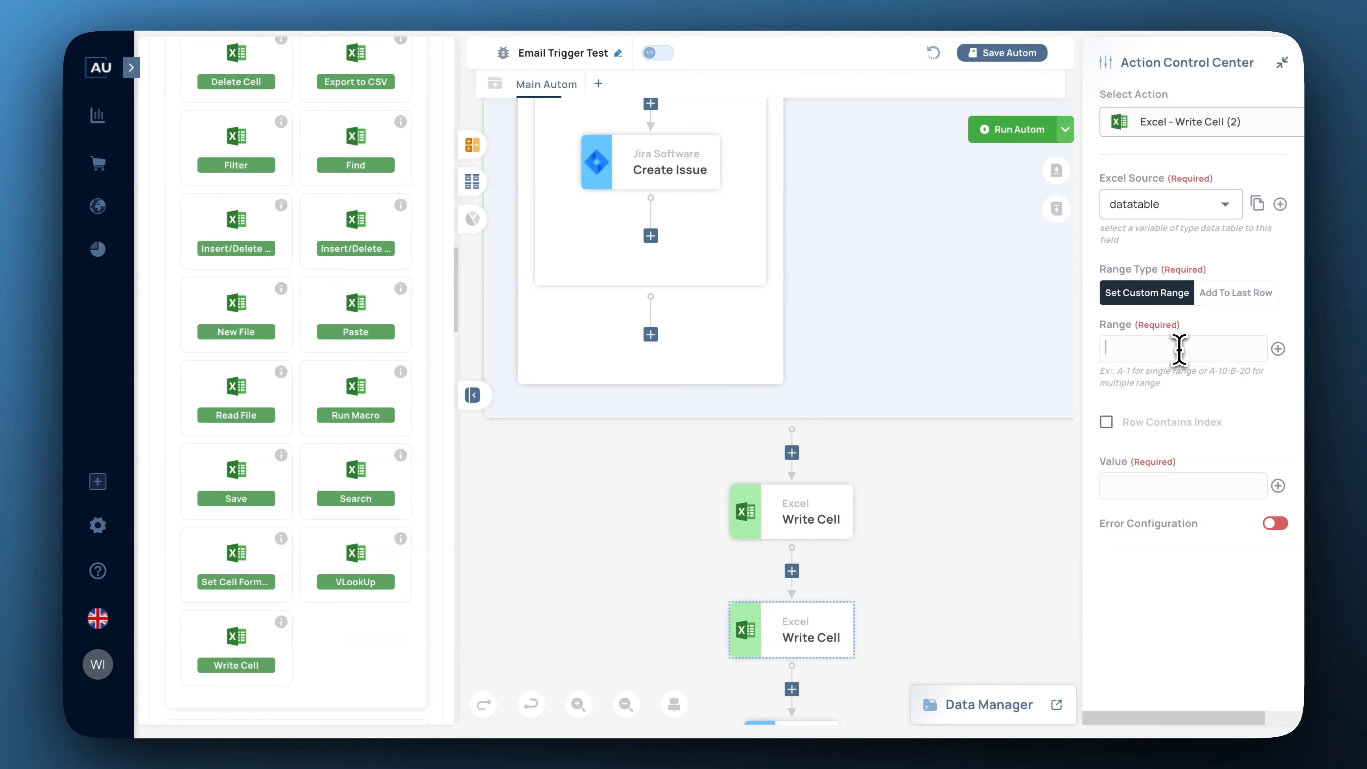
text(B-1)
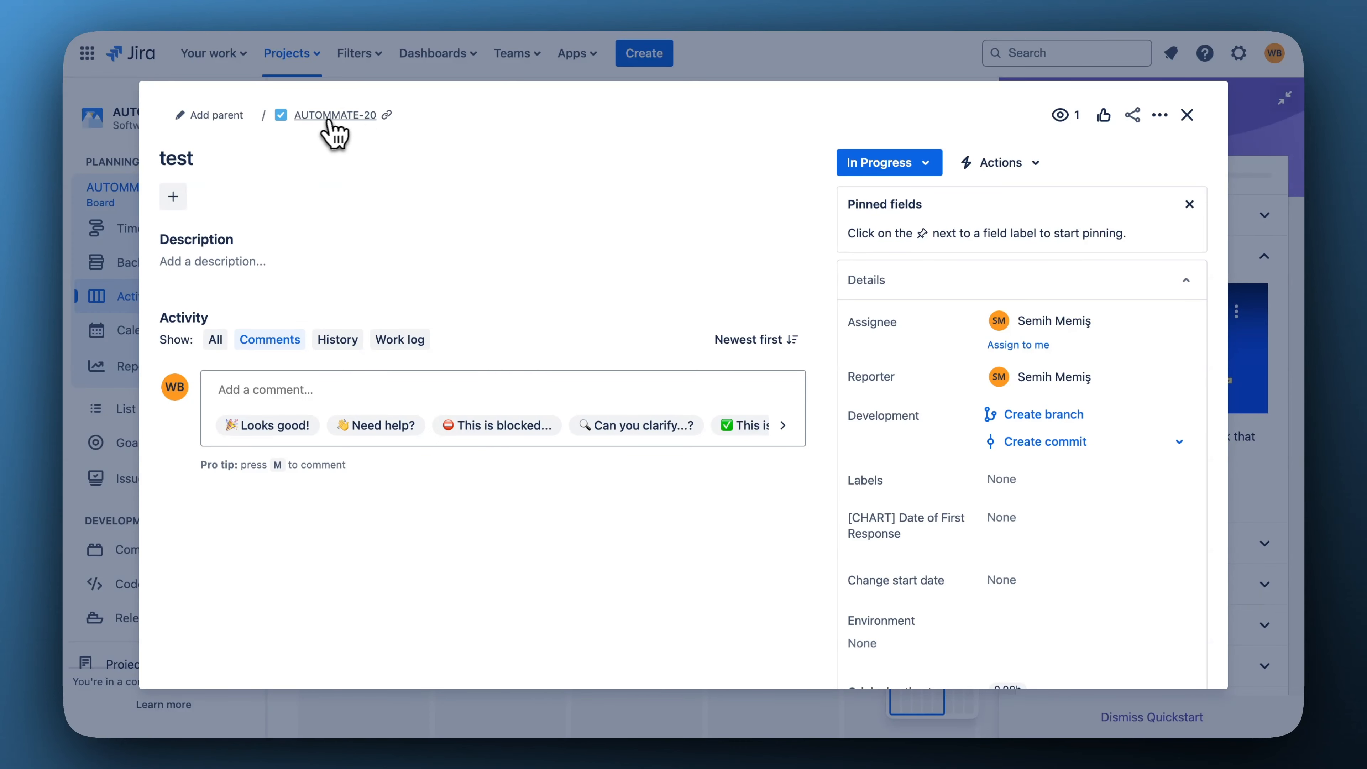
Paste the AUTOMMATE-20 issue link into a Jira comment to read its browse URL base.
click(387, 114)
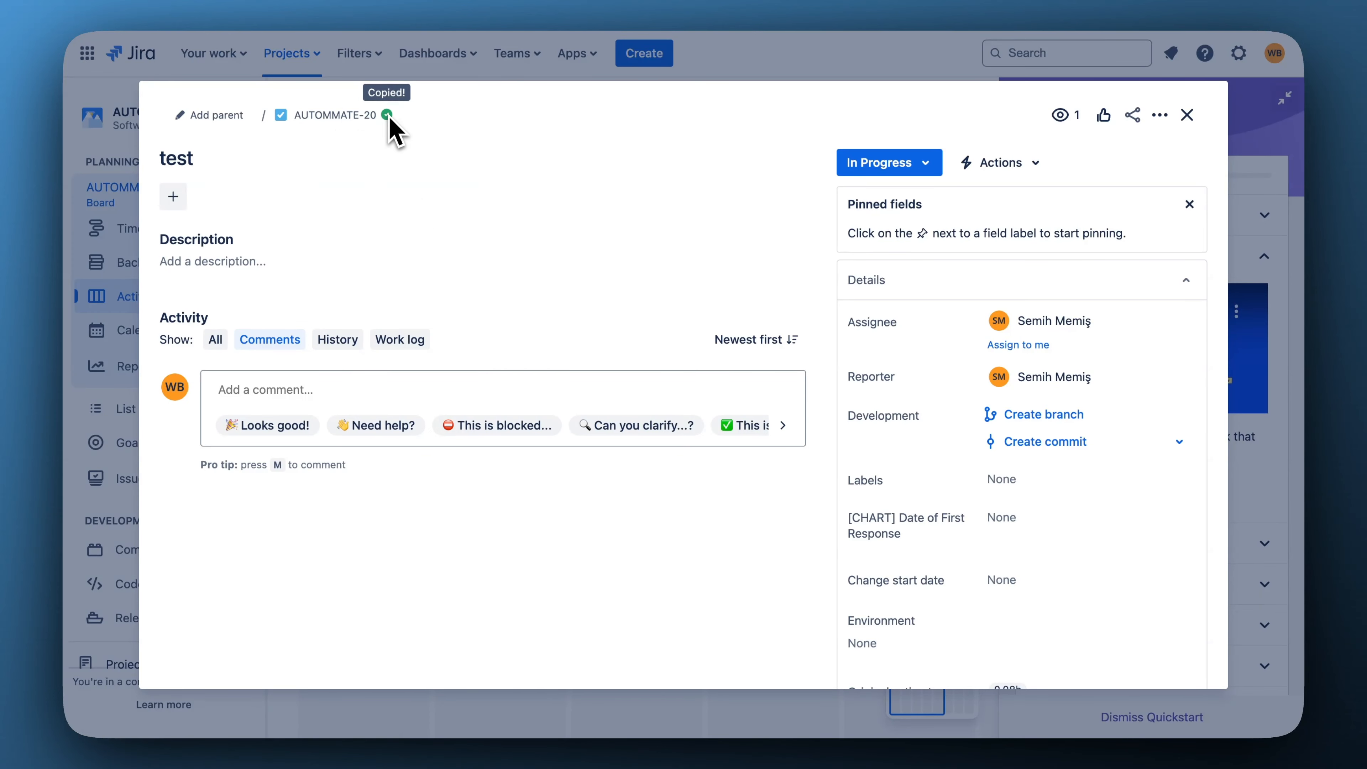
click(264, 389)
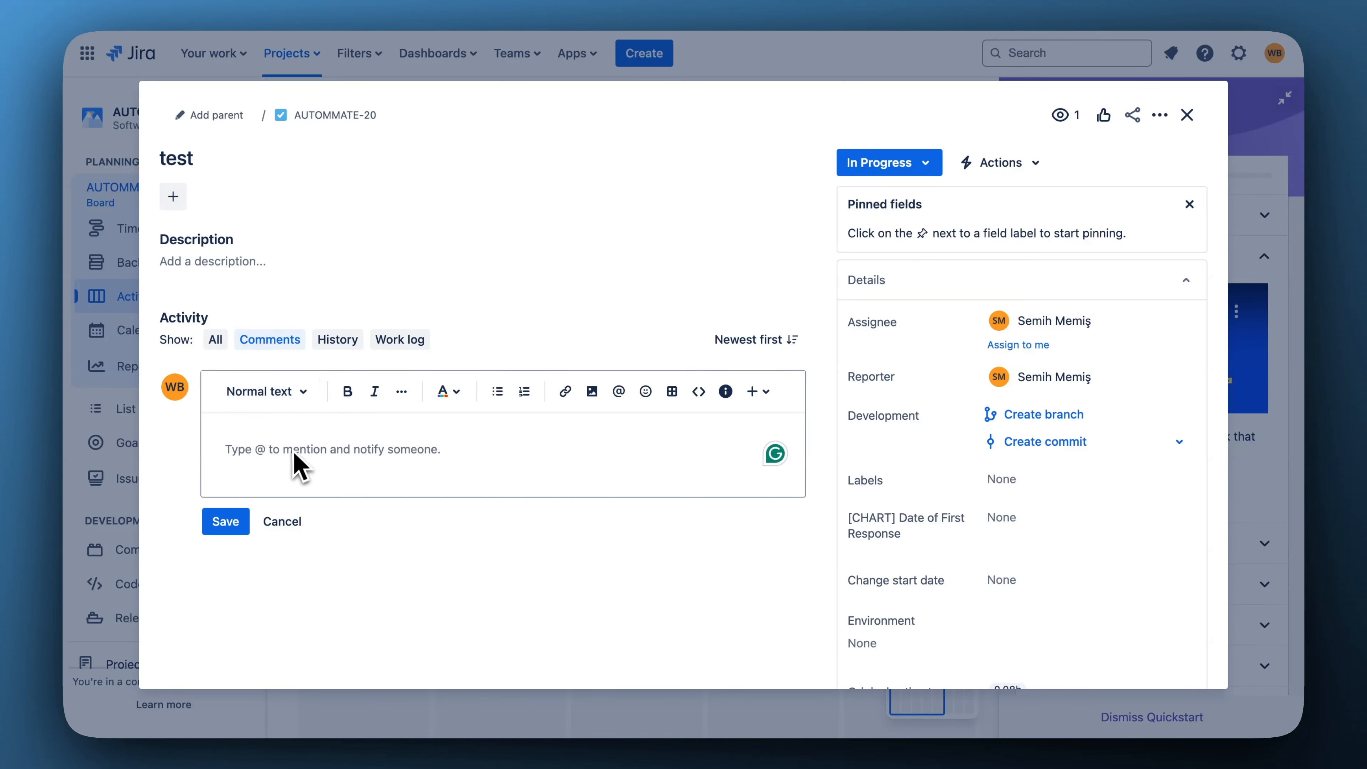
key(ctrl+v)
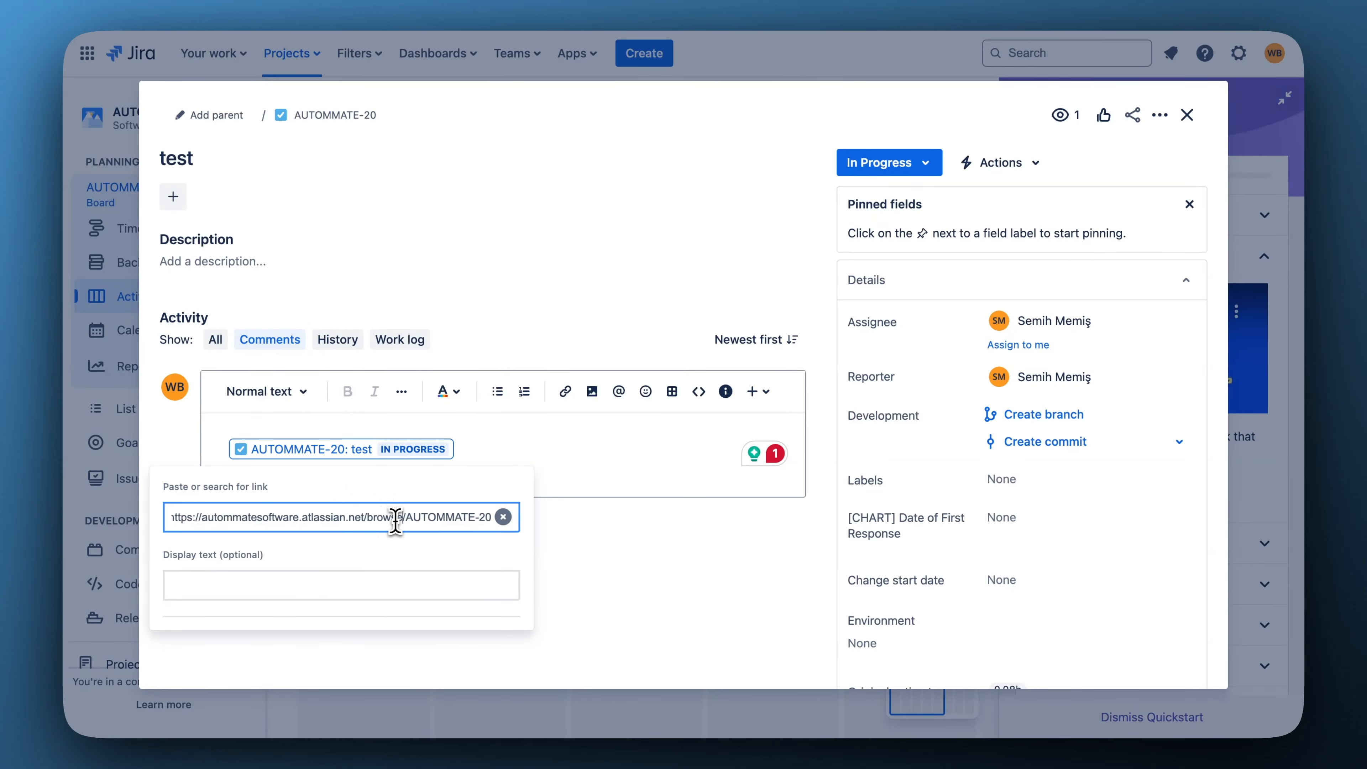
drag(403, 518, 431, 526)
click(440, 521)
click(246, 527)
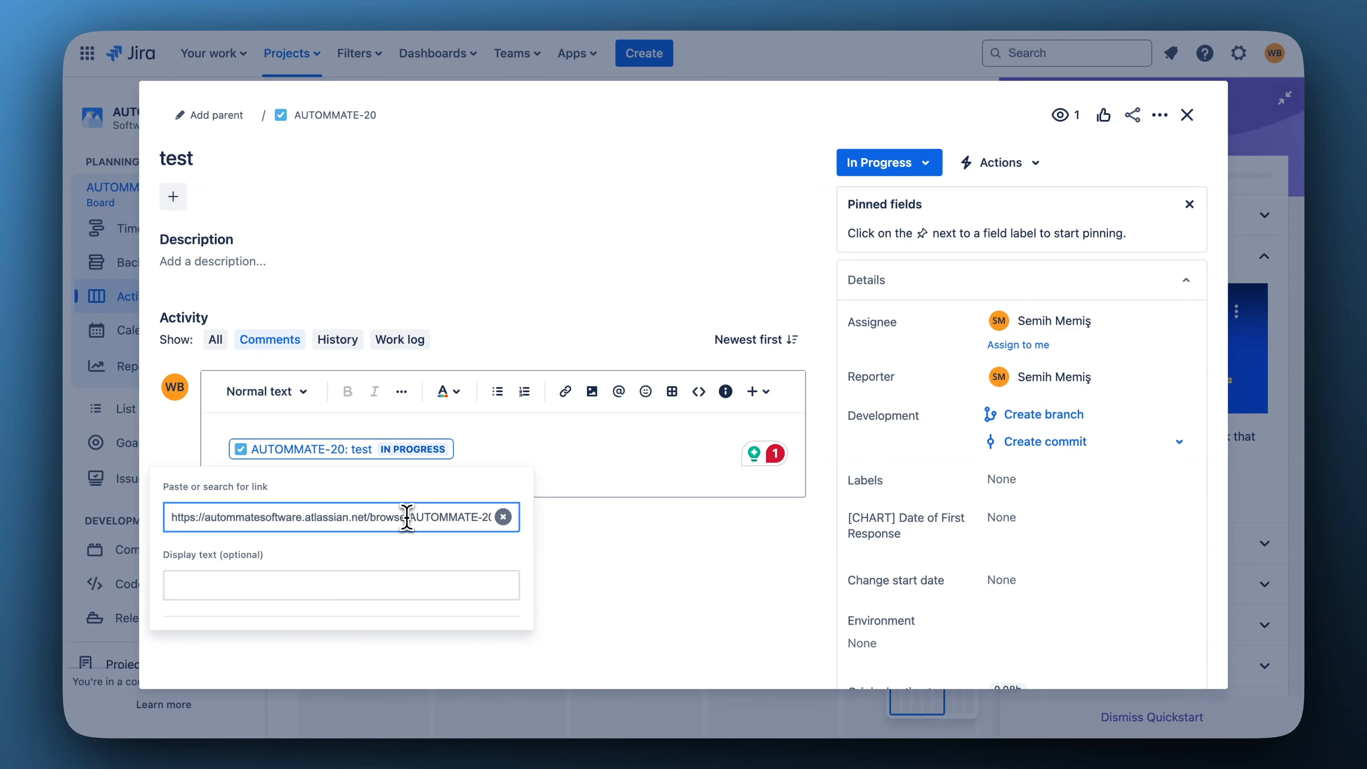
drag(406, 517, 167, 525)
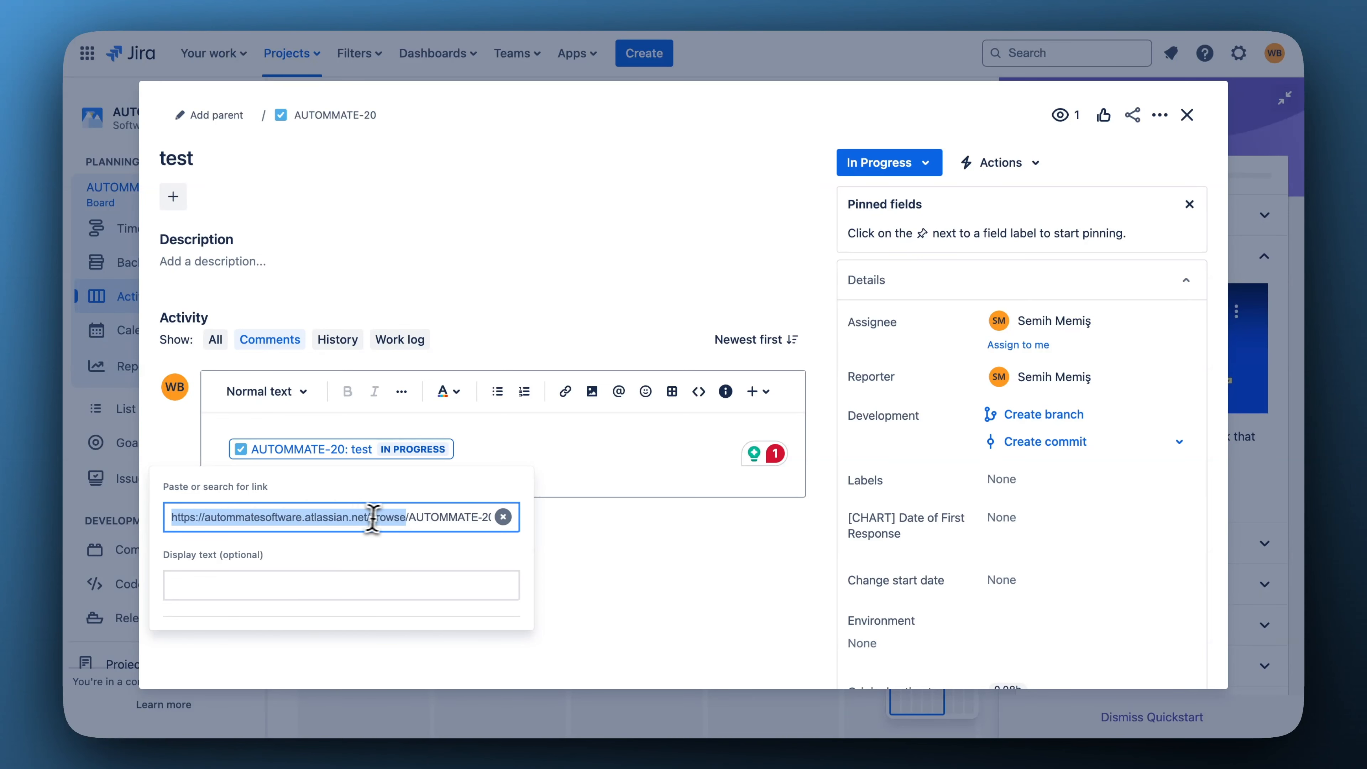
drag(405, 517, 486, 520)
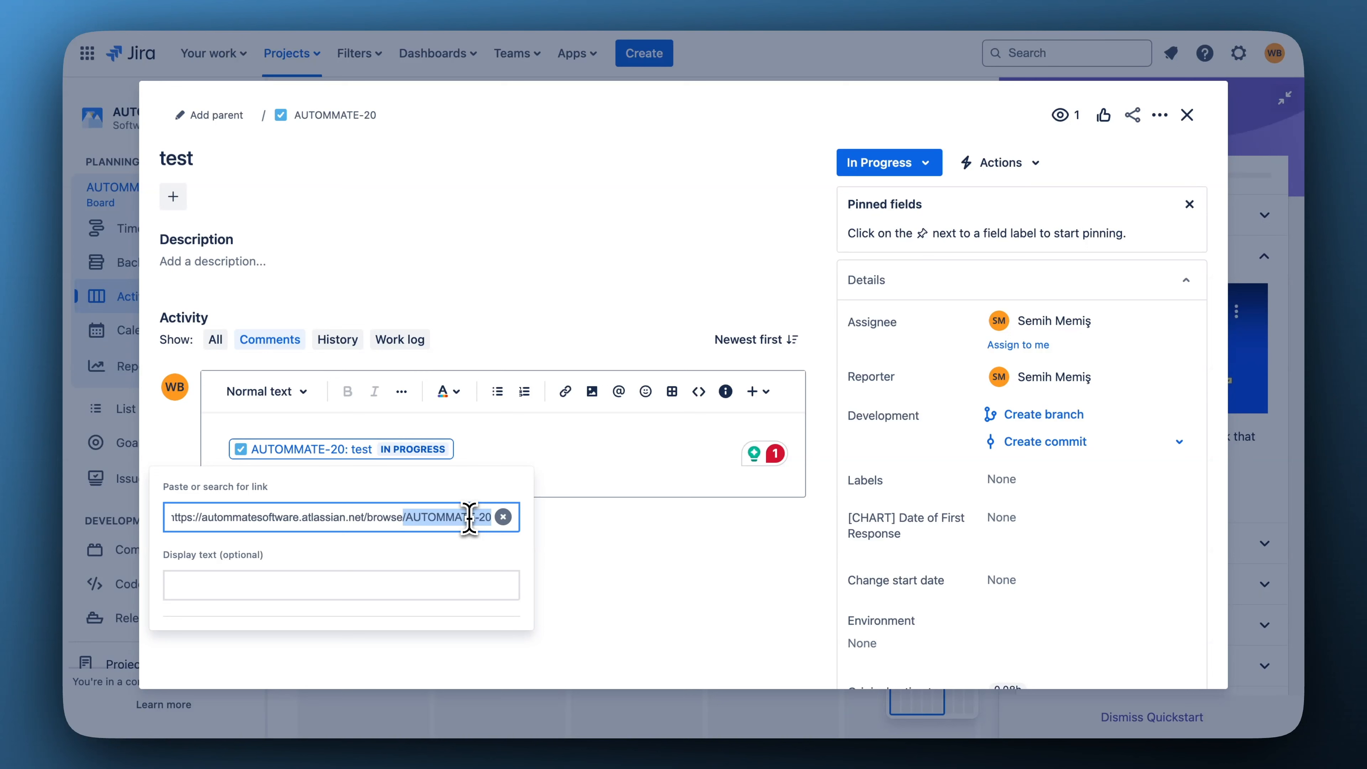
double_click(476, 522)
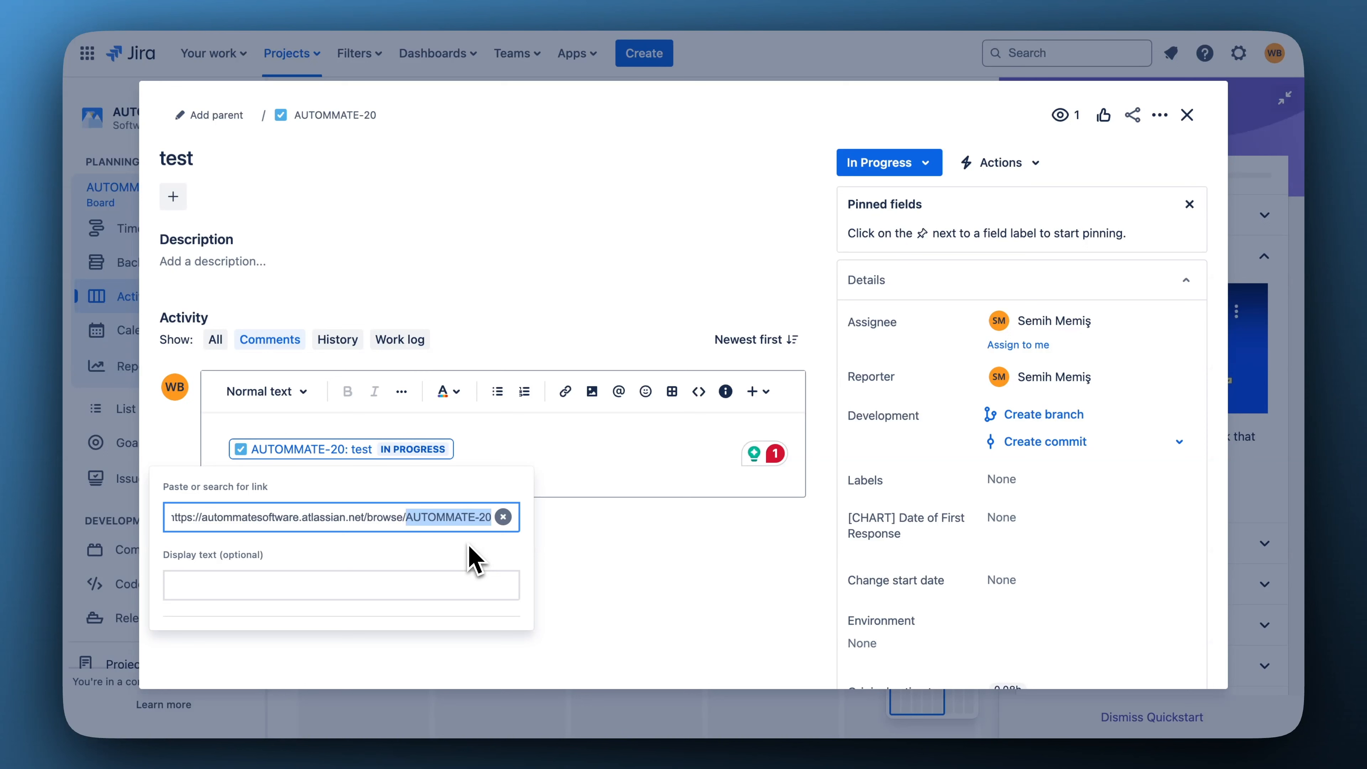
drag(406, 516, 116, 520)
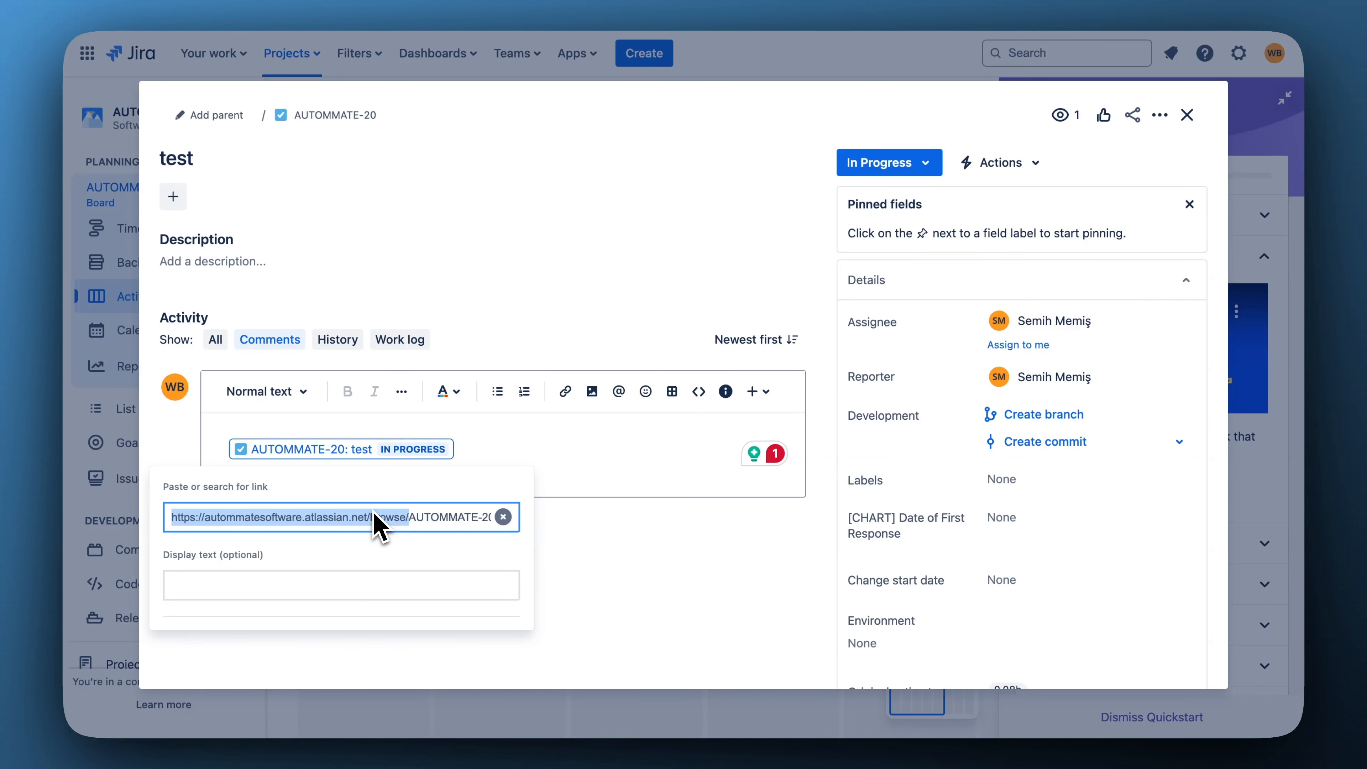
click(747, 0)
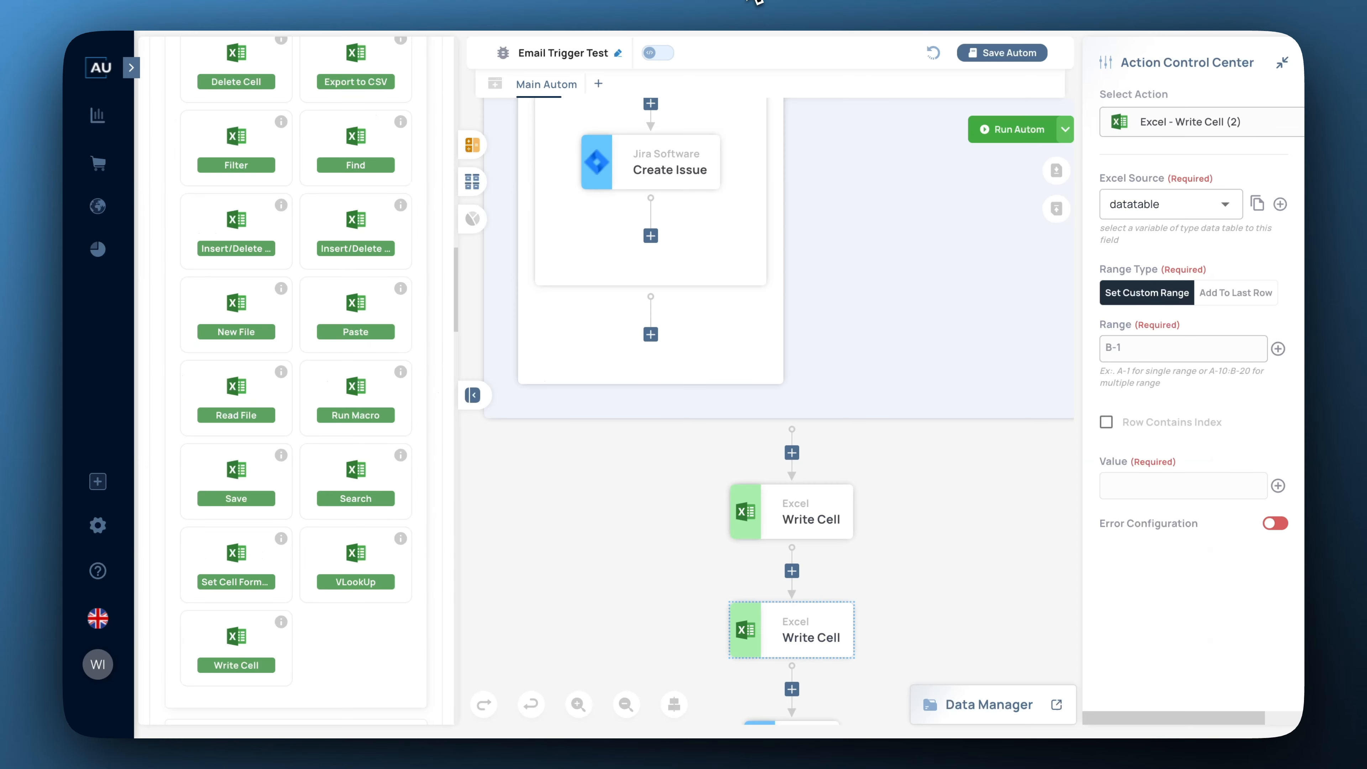
scroll(199, 229, up, 15)
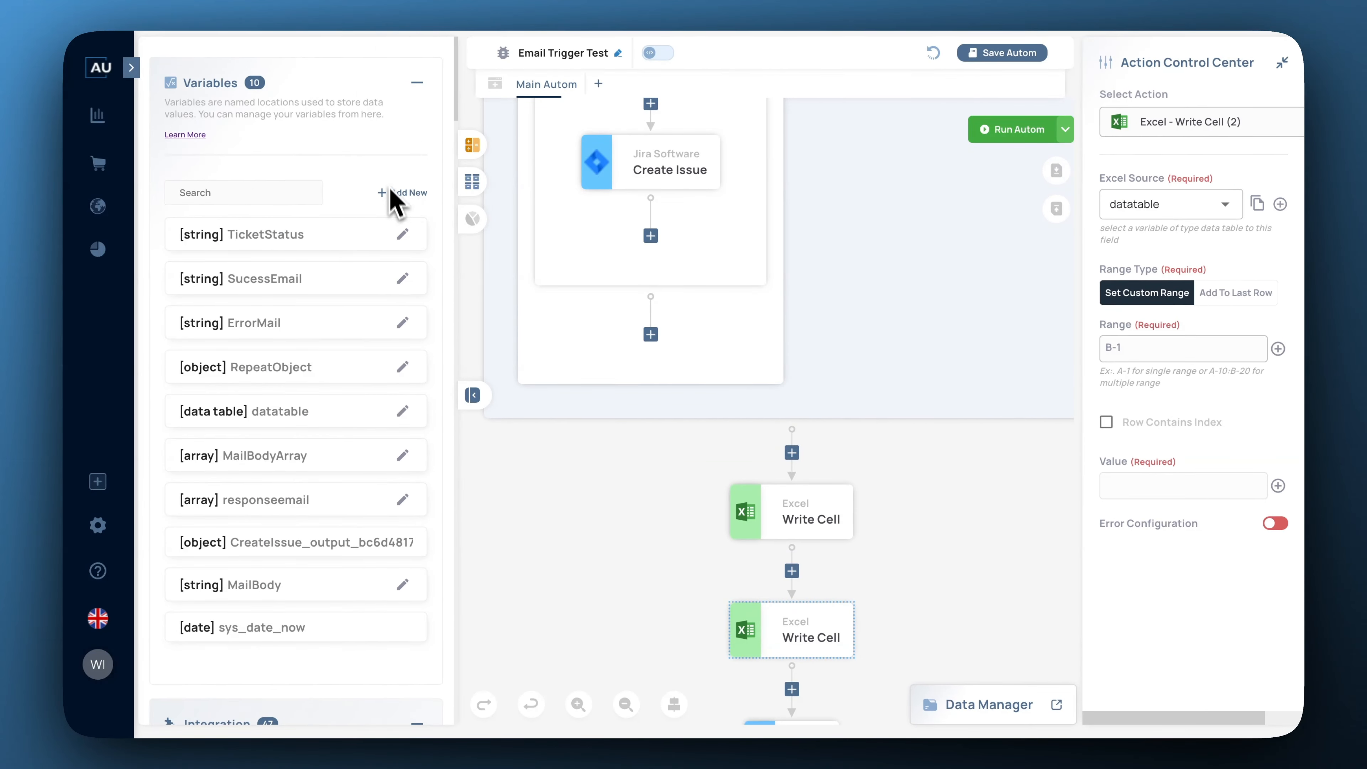
click(399, 193)
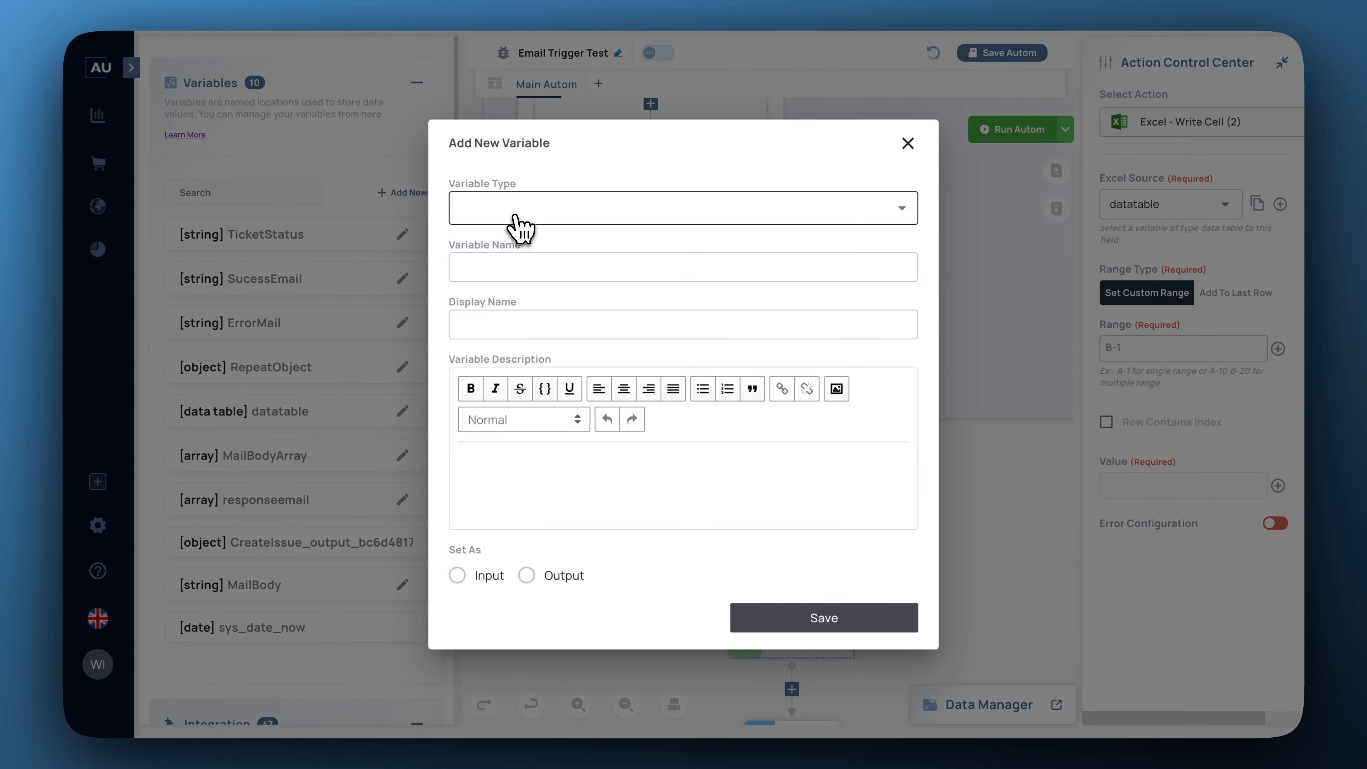
click(555, 221)
click(489, 385)
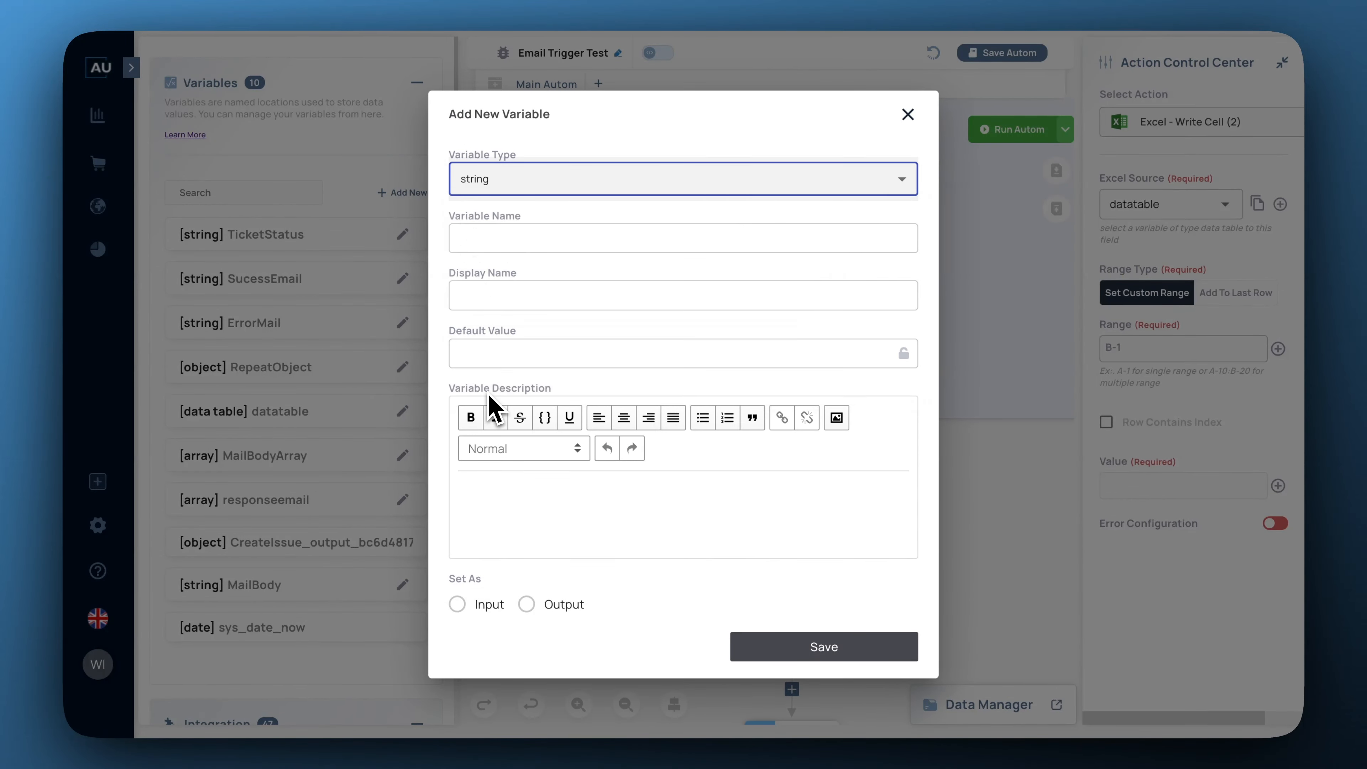
click(511, 238)
text(JiraEnv)
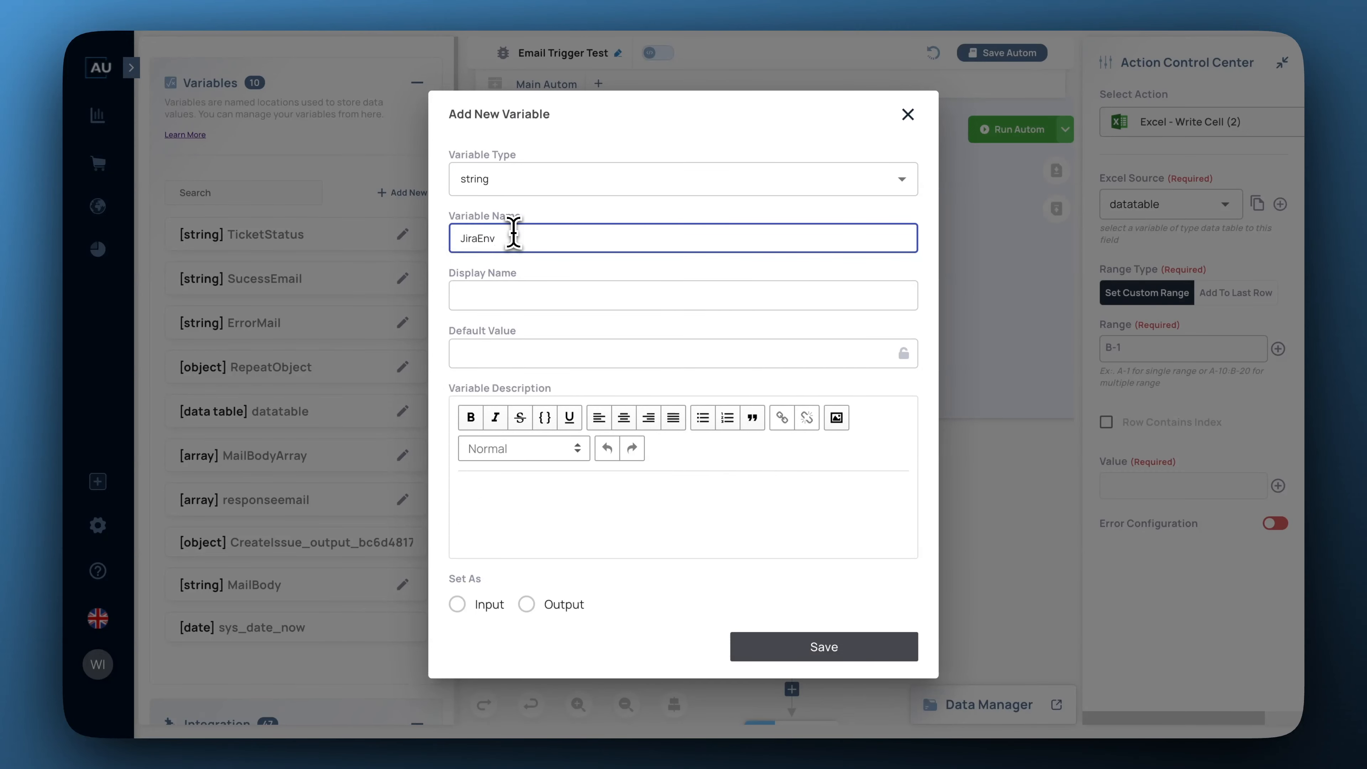
click(547, 353)
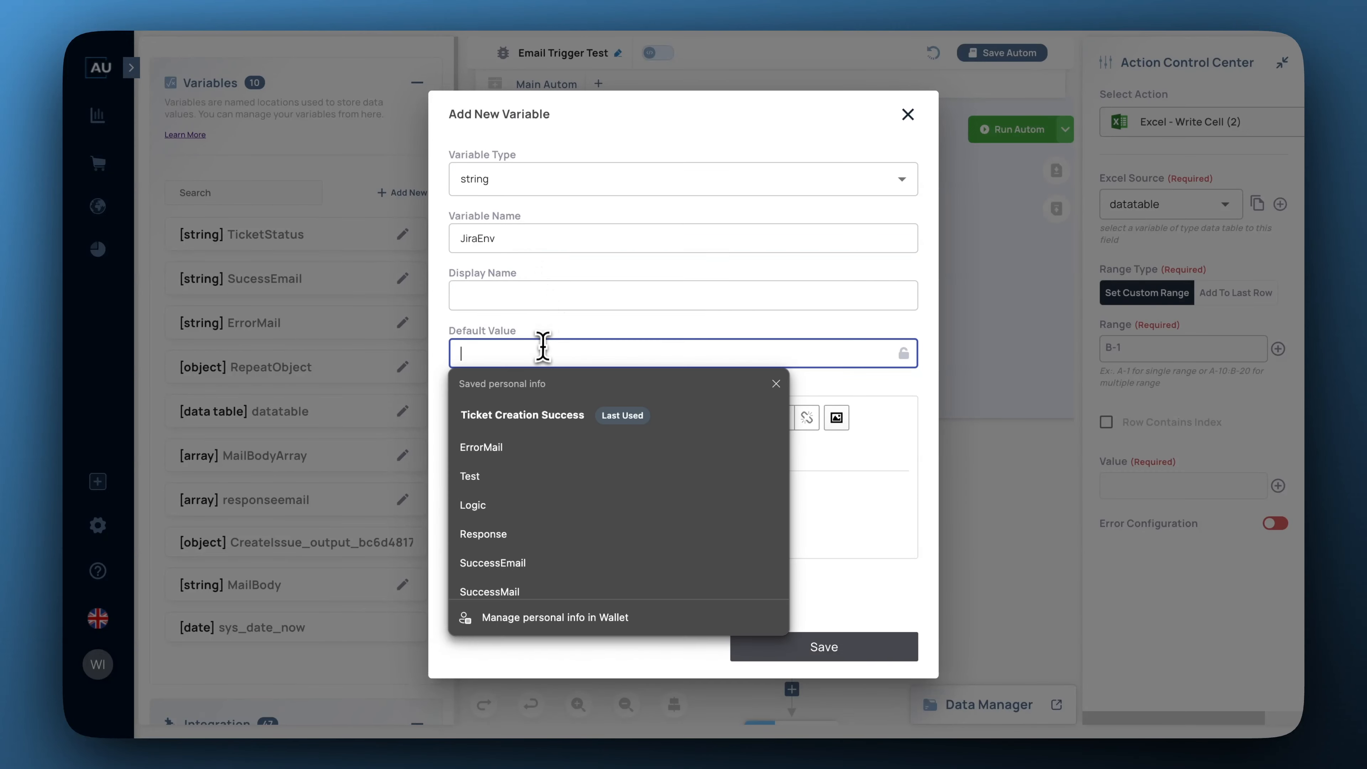
key(ctrl+v)
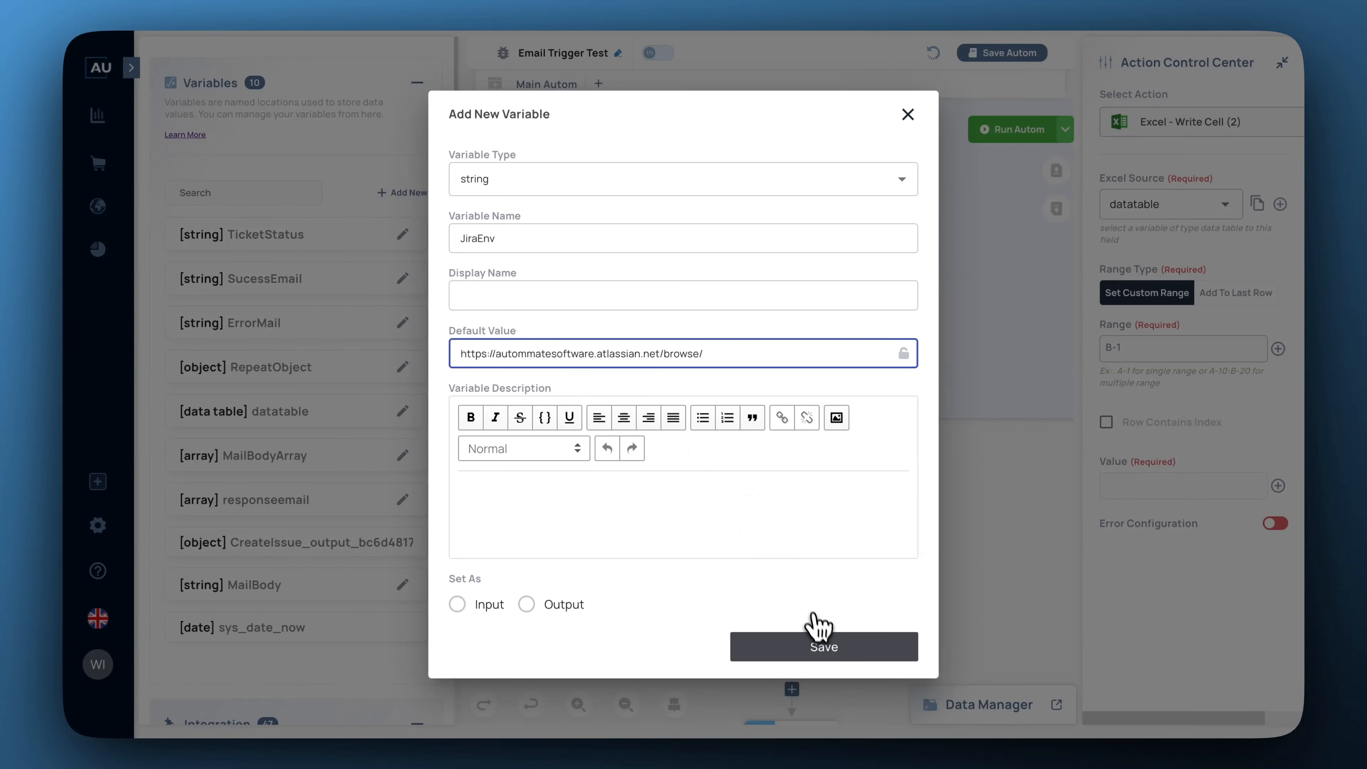
click(815, 641)
scroll(922, 579, down, 1)
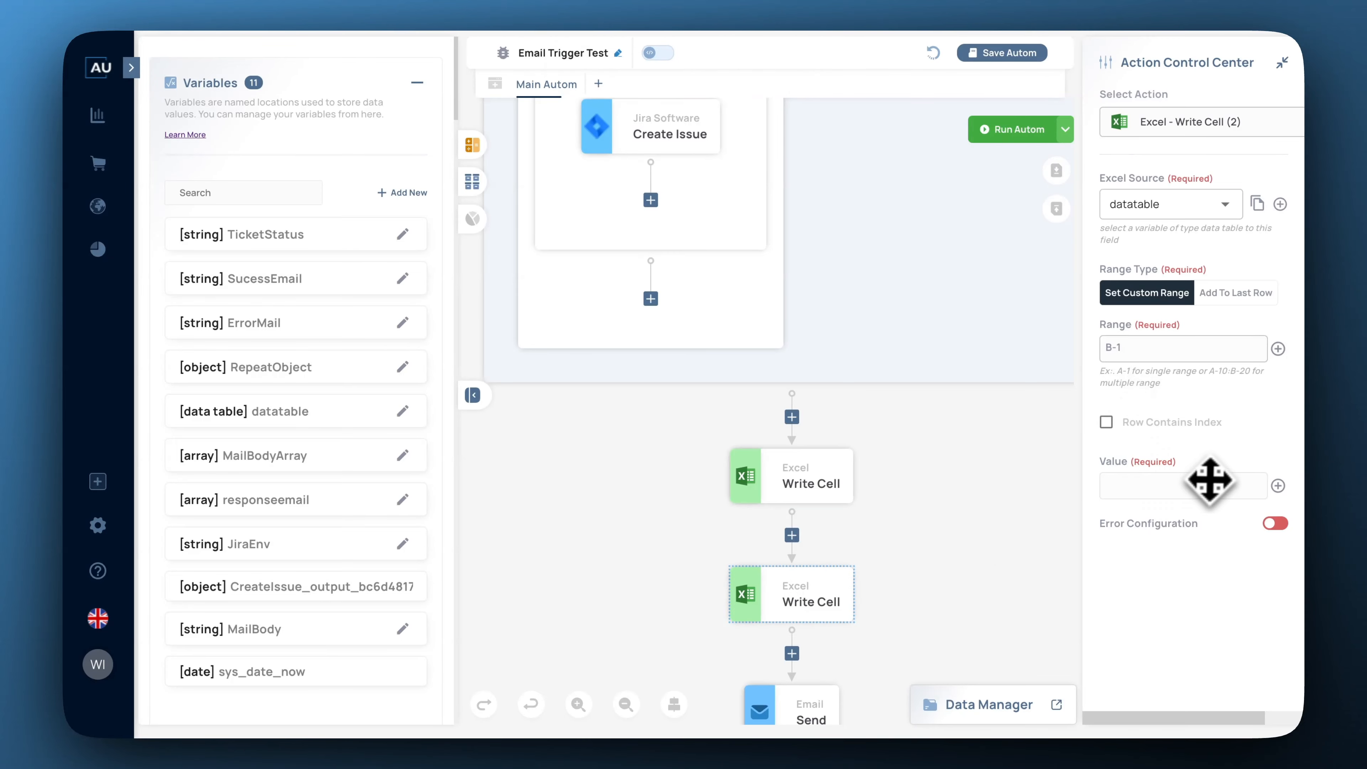
Insert ##JiraEnv## into the second Write Cell's value.
click(1278, 486)
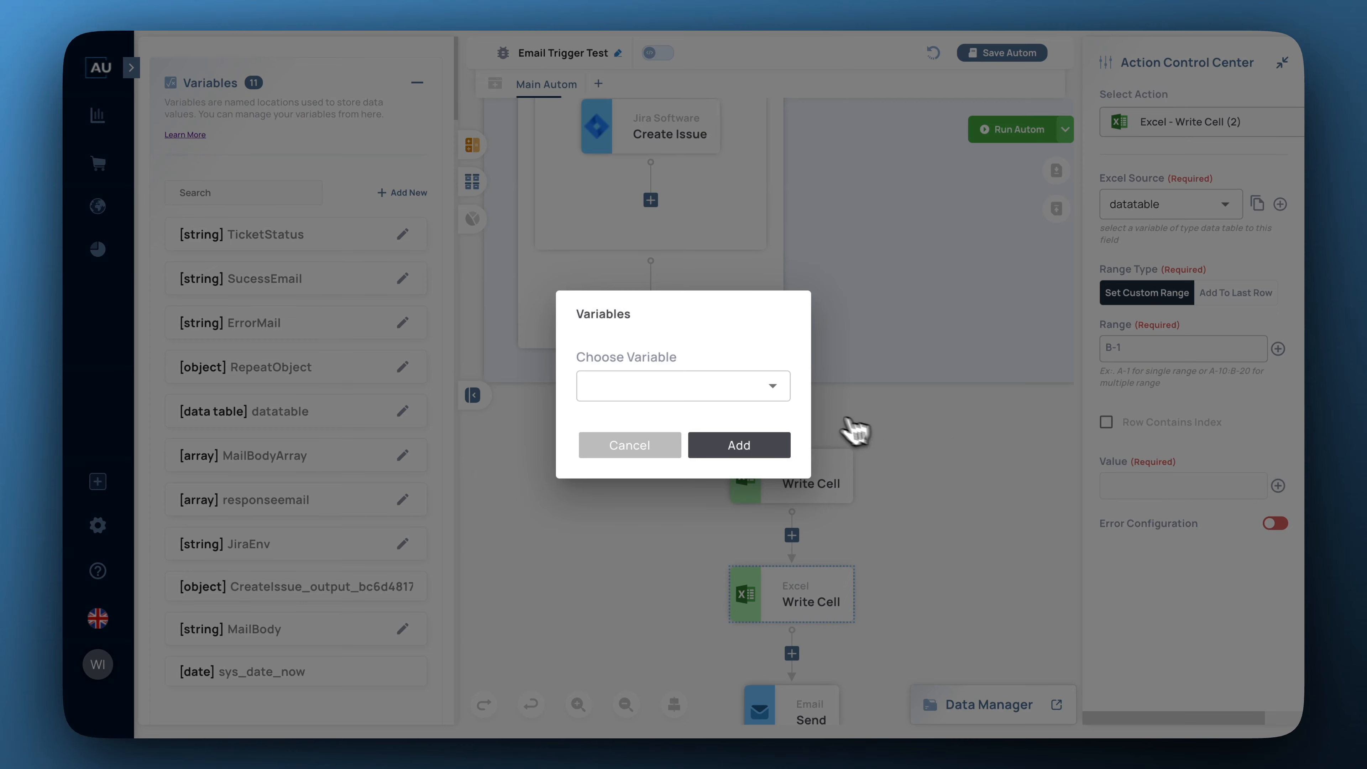
click(772, 385)
scroll(691, 463, down, 3)
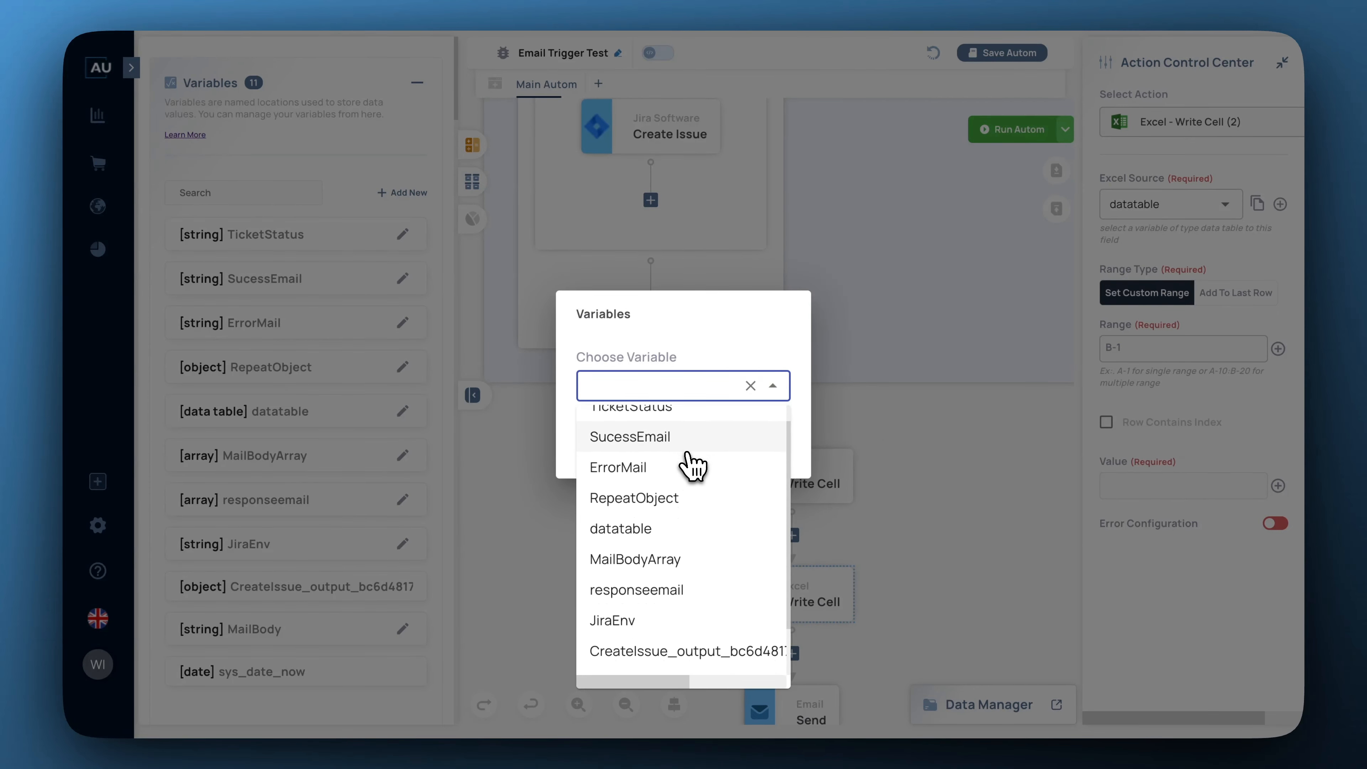
click(636, 563)
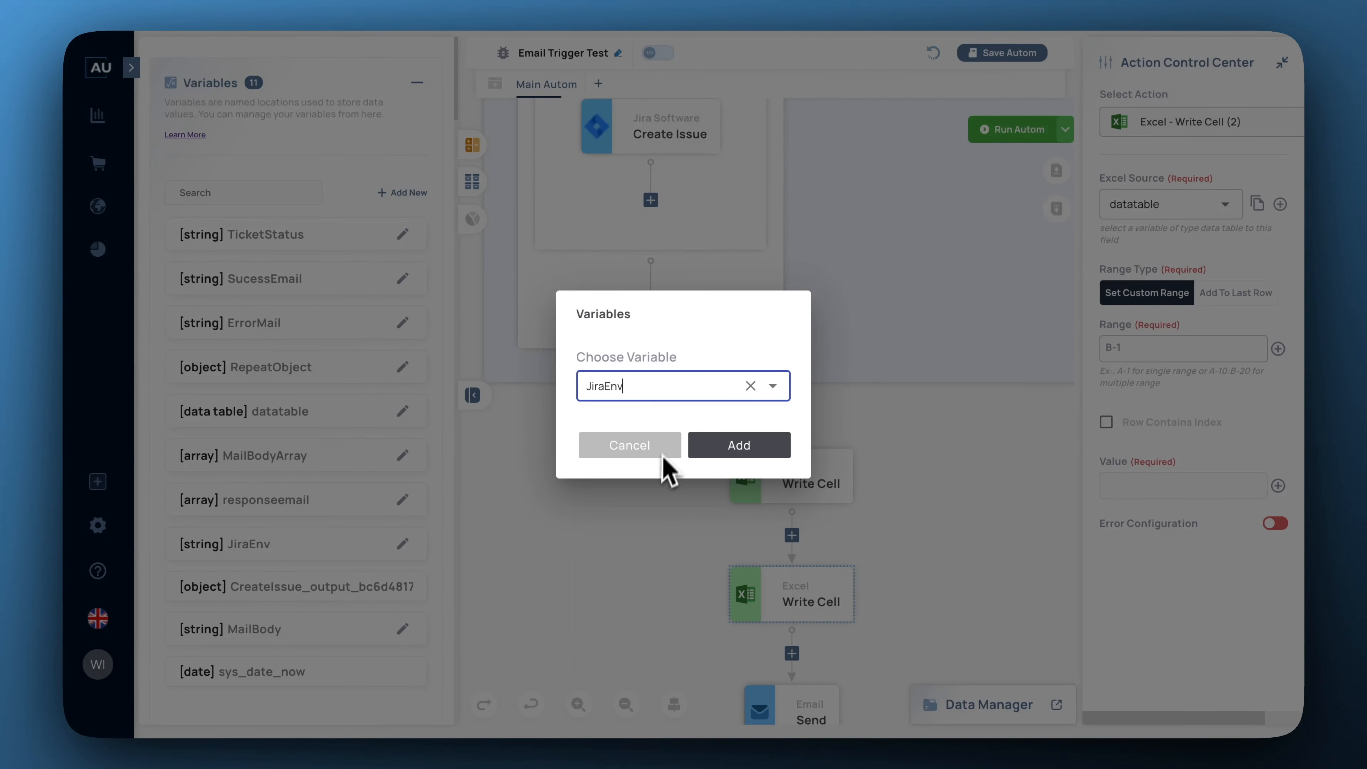
click(734, 447)
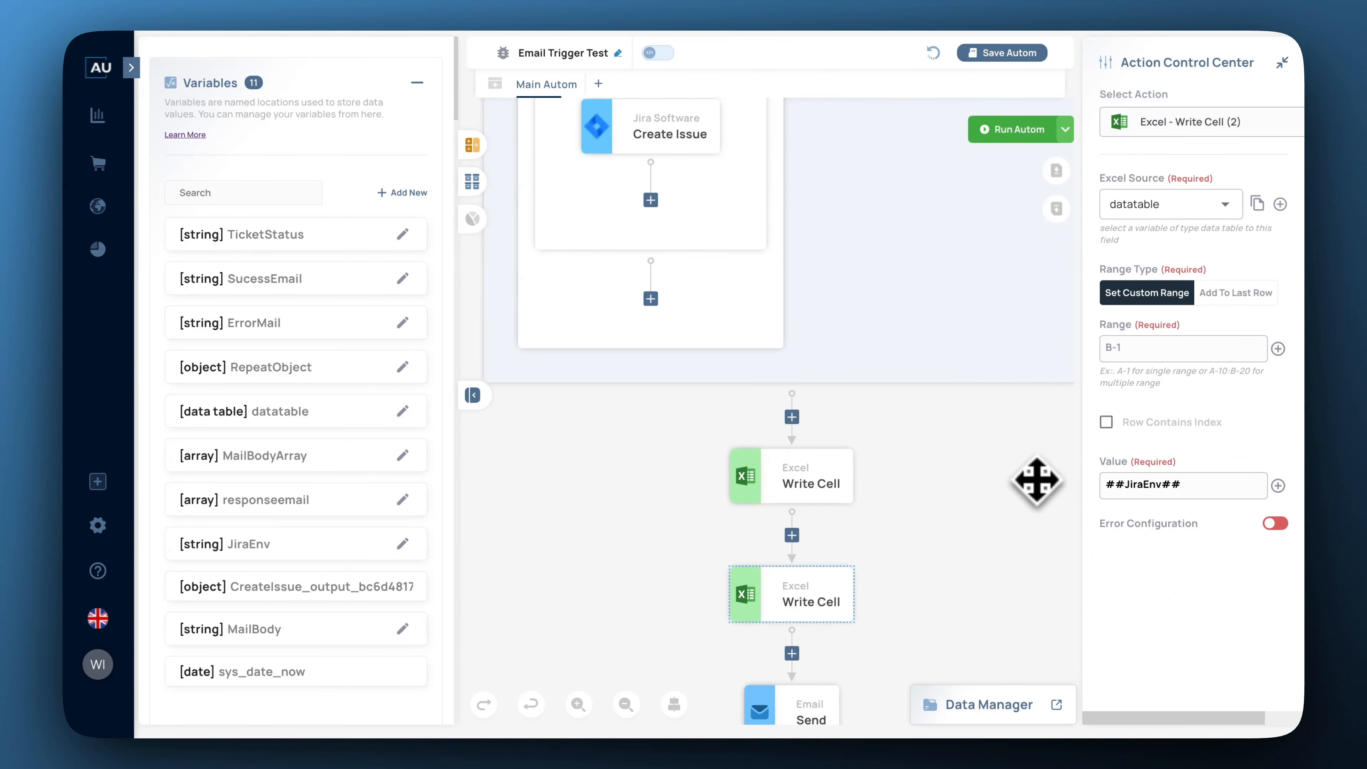
Append the Create Issue output reference with [key] after JiraEnv in the value.
click(668, 138)
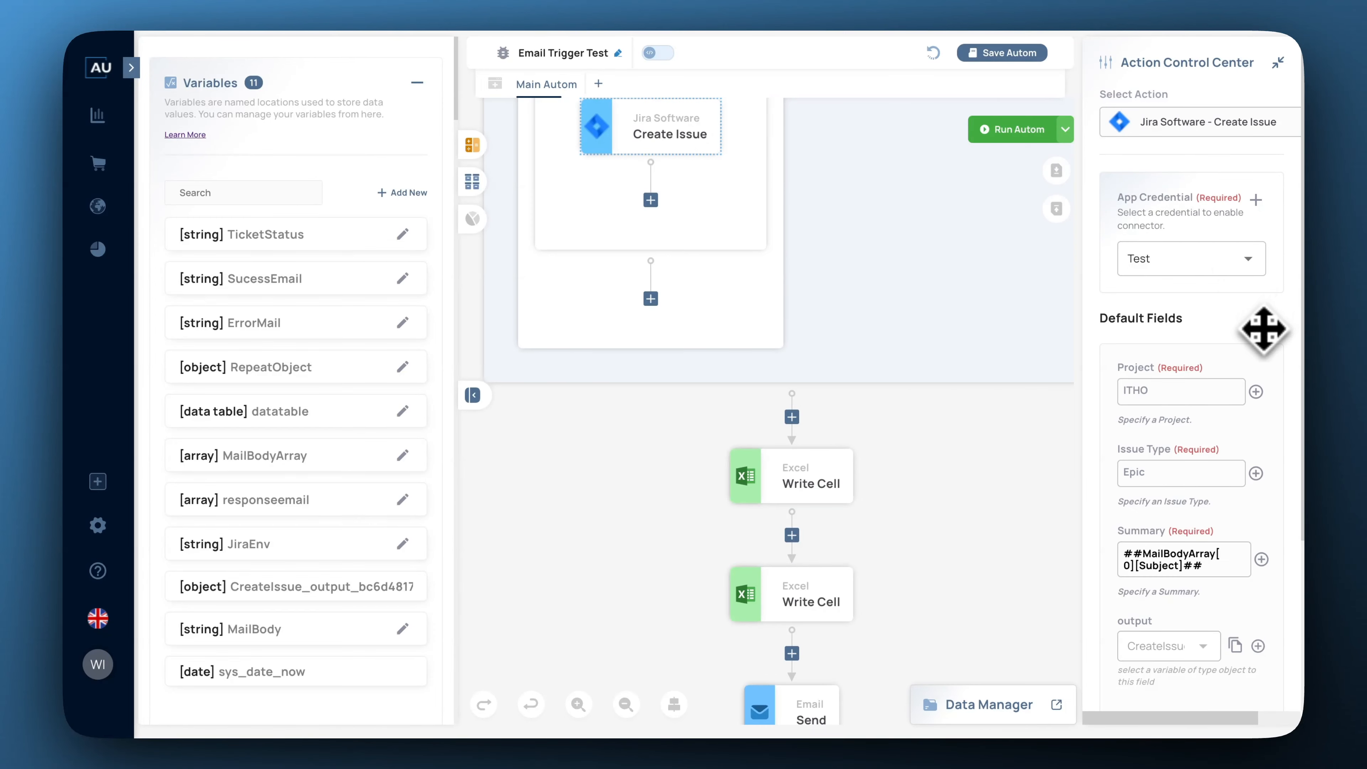
scroll(1257, 332, down, 3)
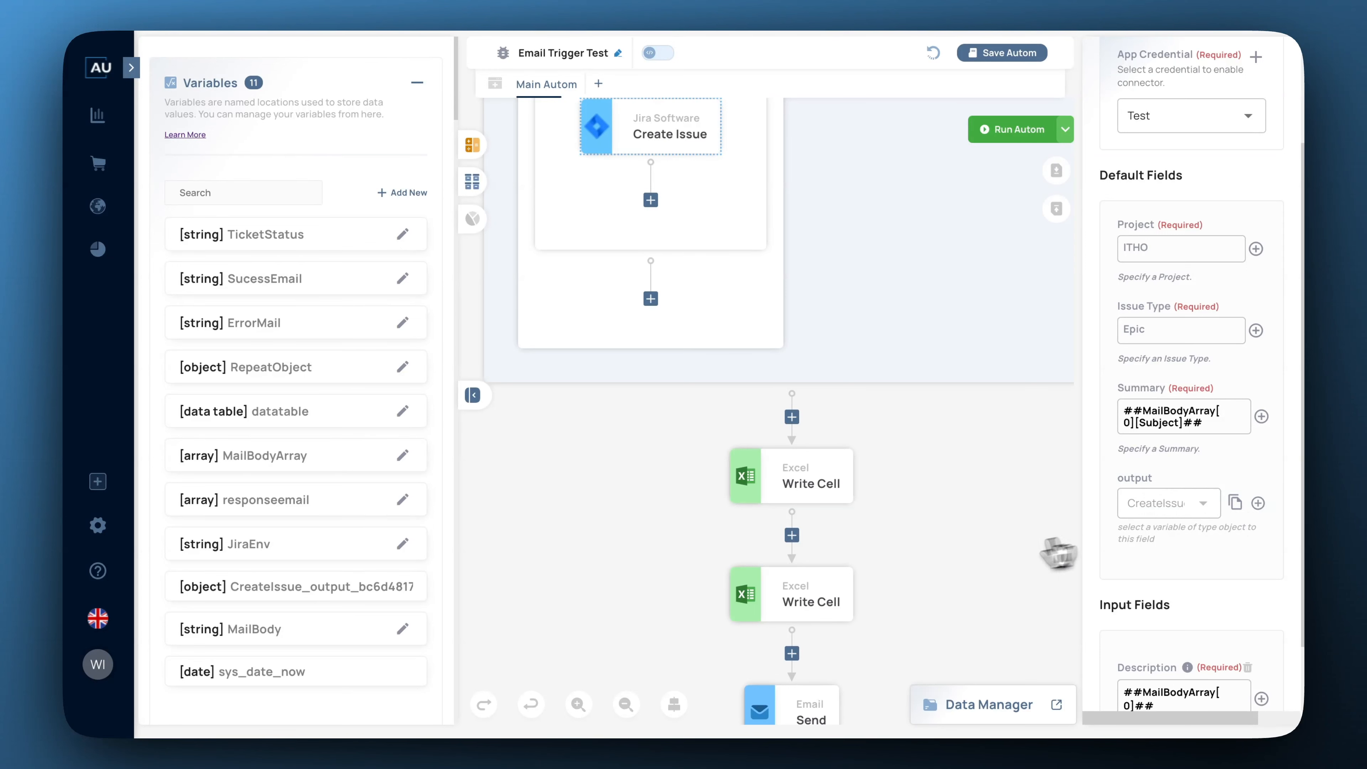
click(814, 592)
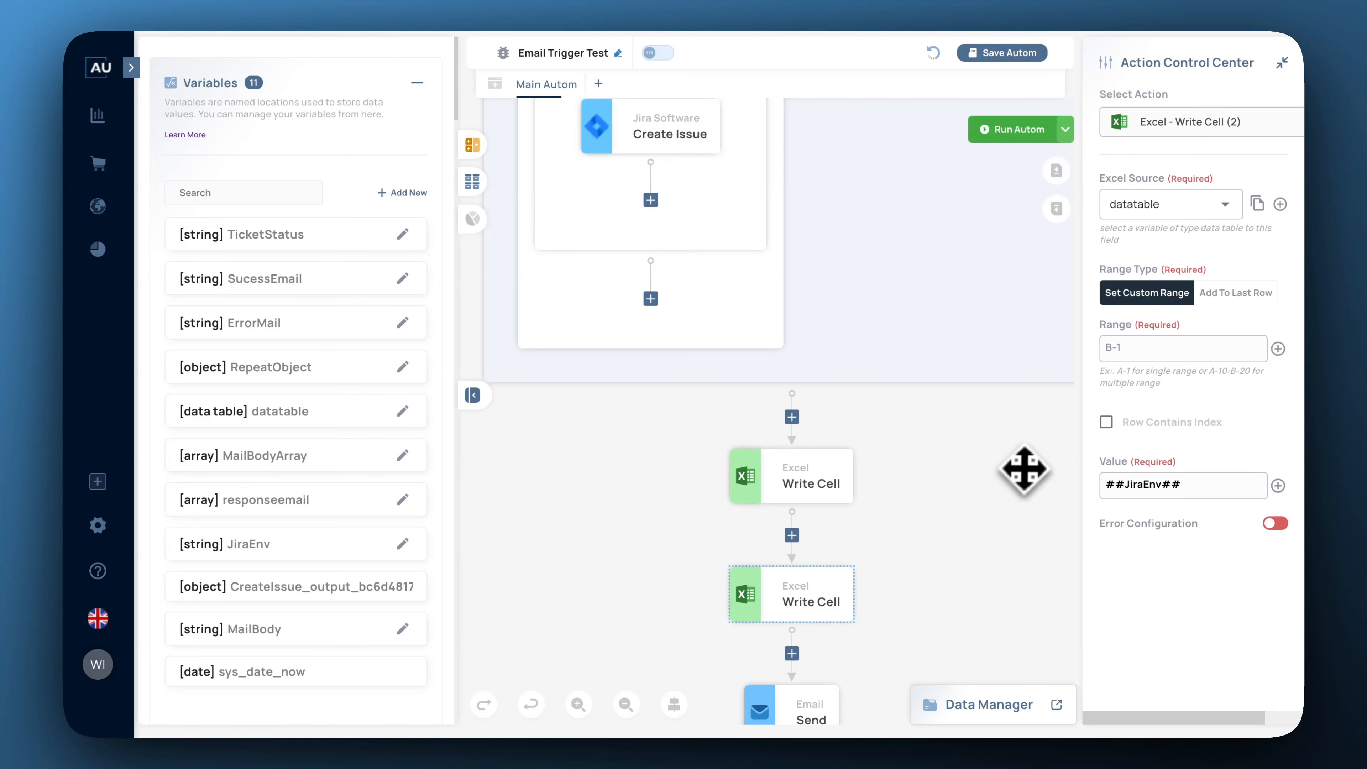
click(1187, 484)
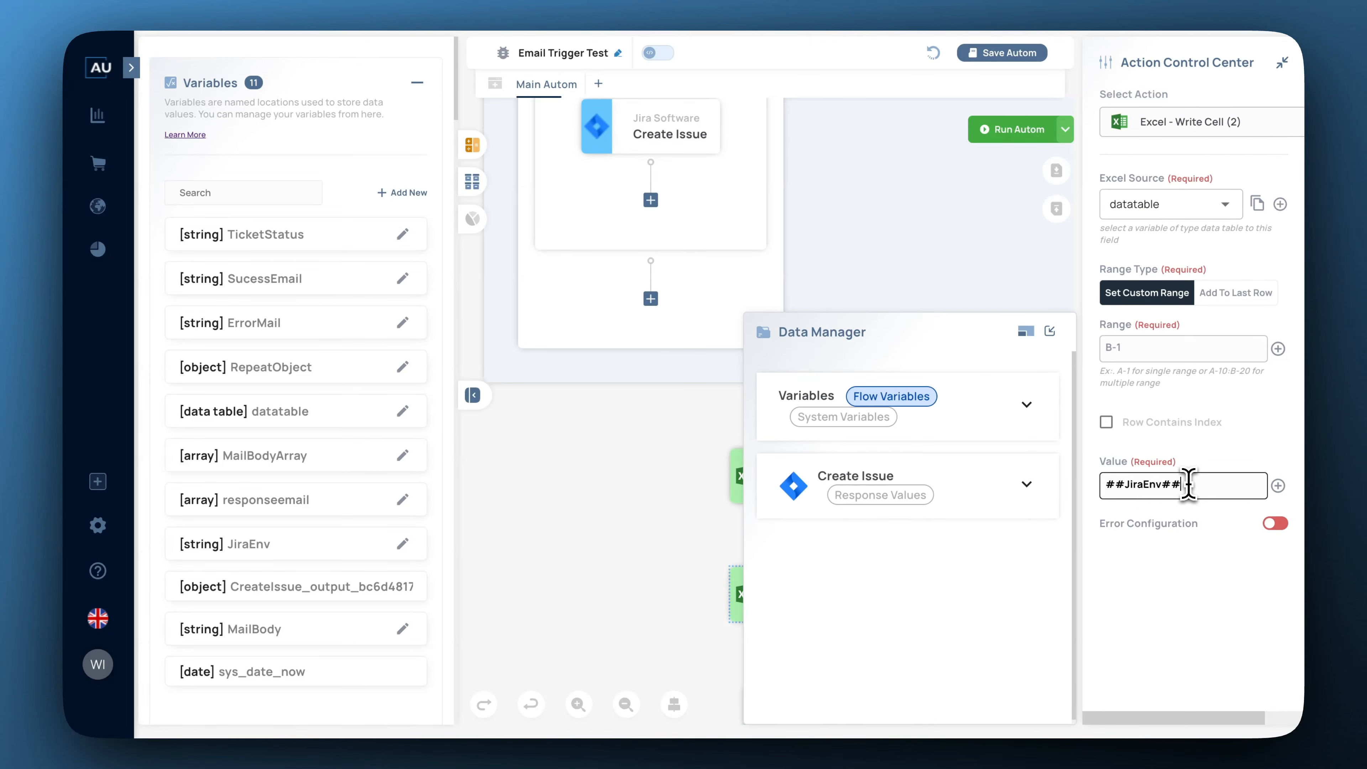
key(ctrl+v)
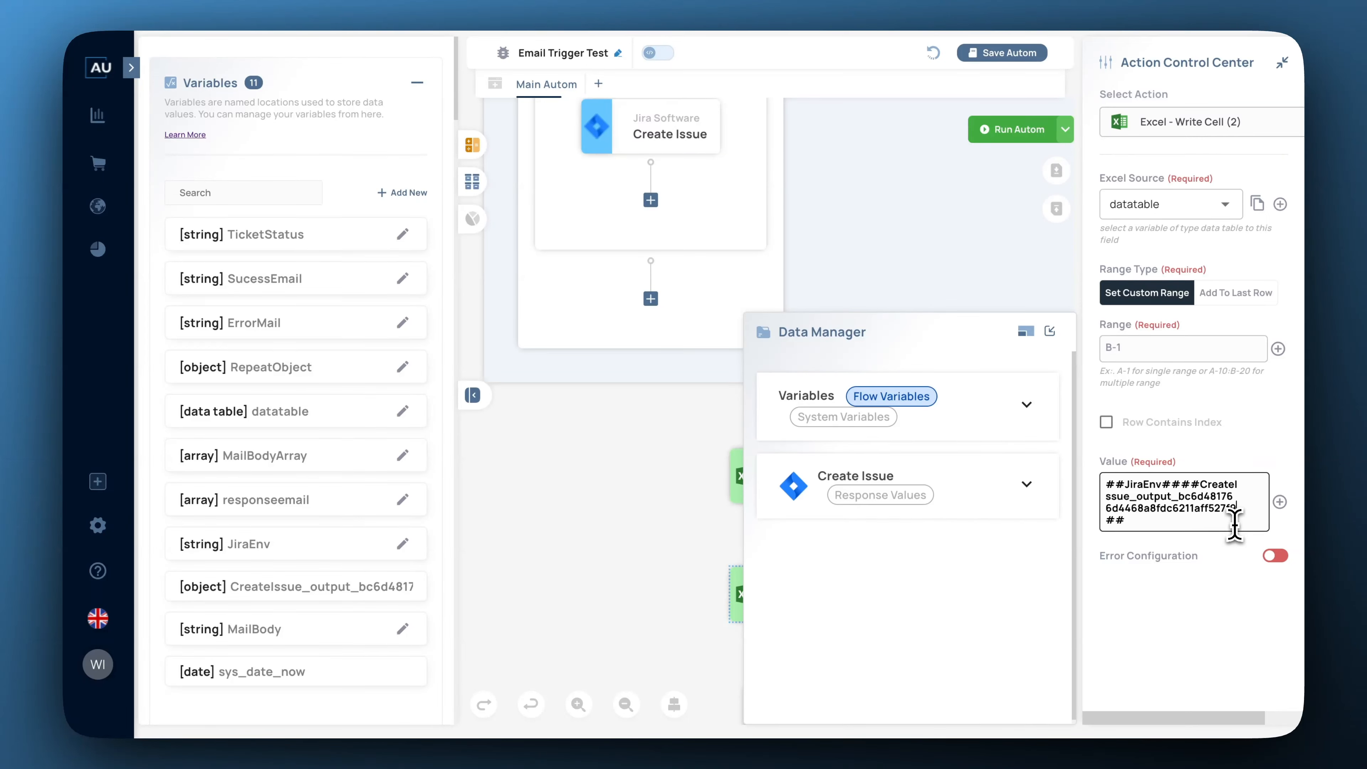
text([)
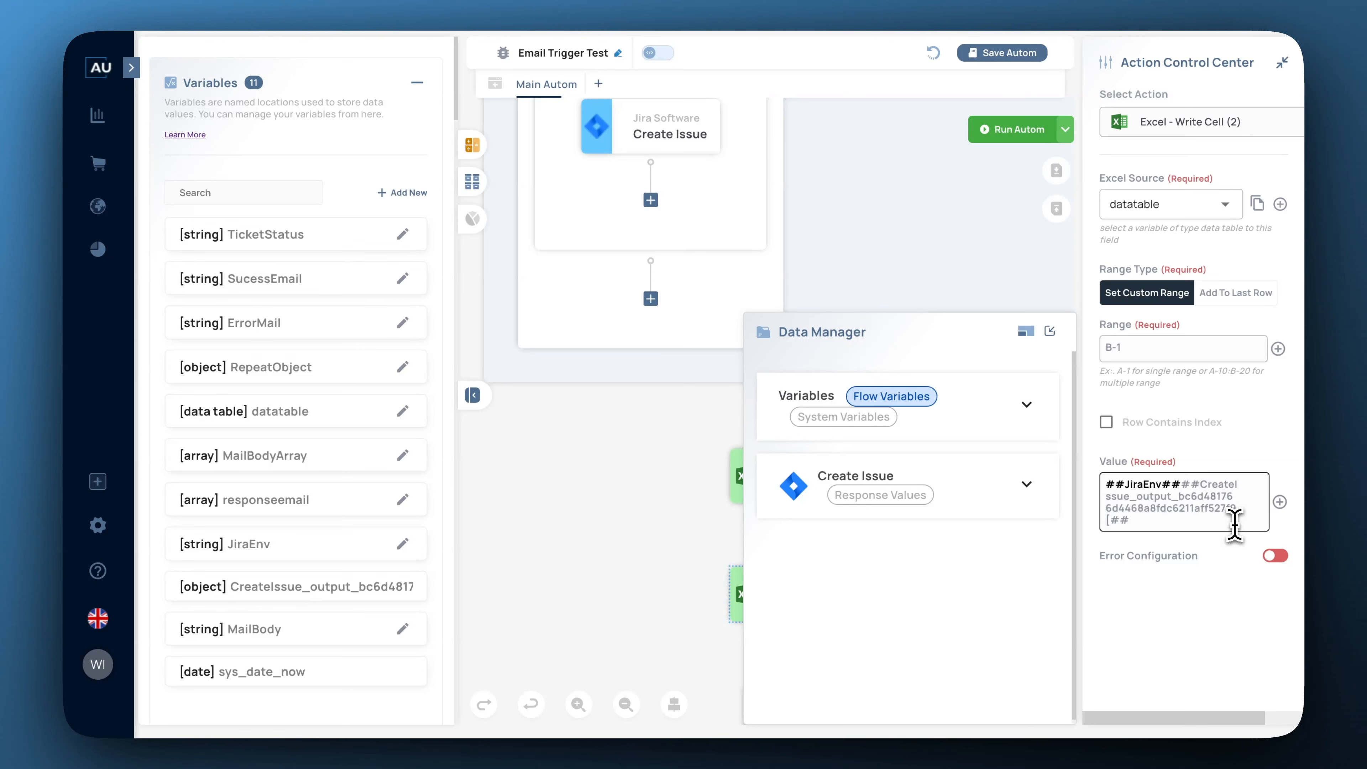
text(key])
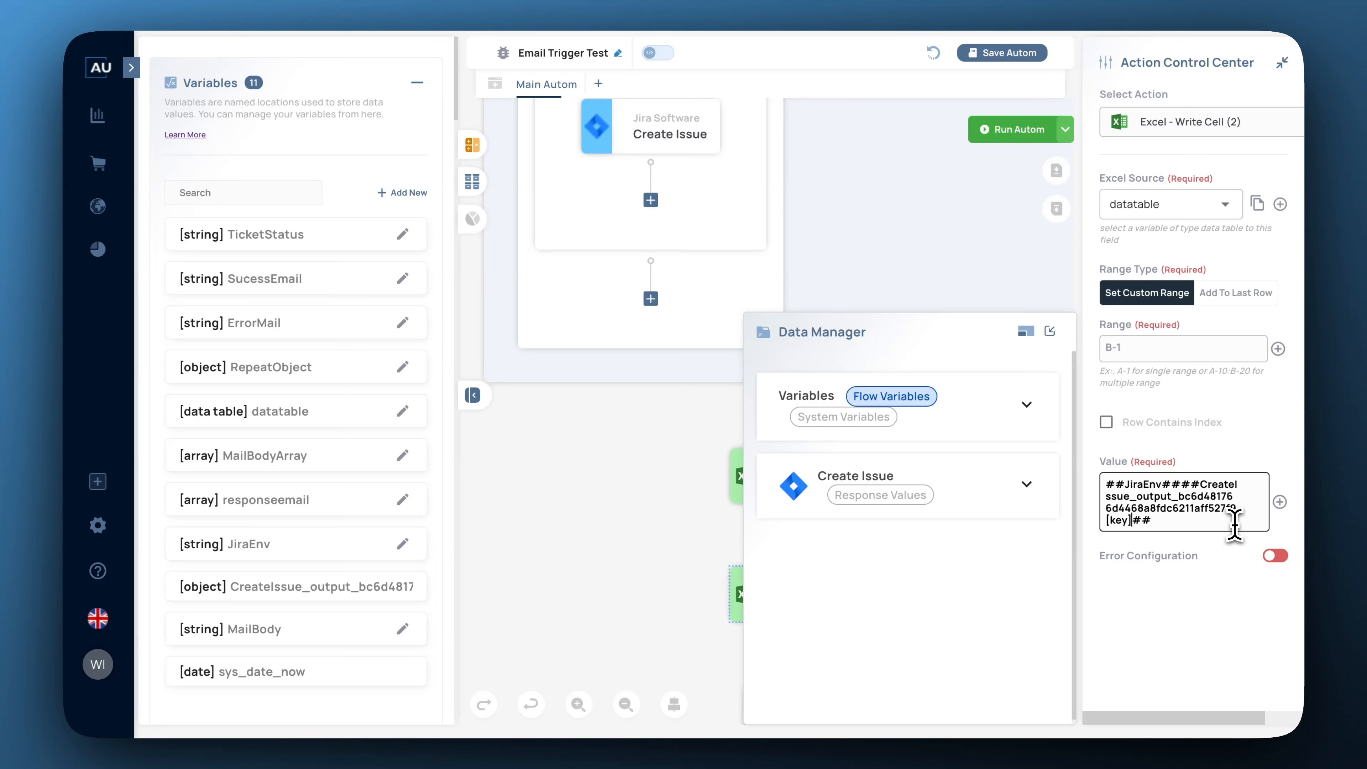
click(1050, 332)
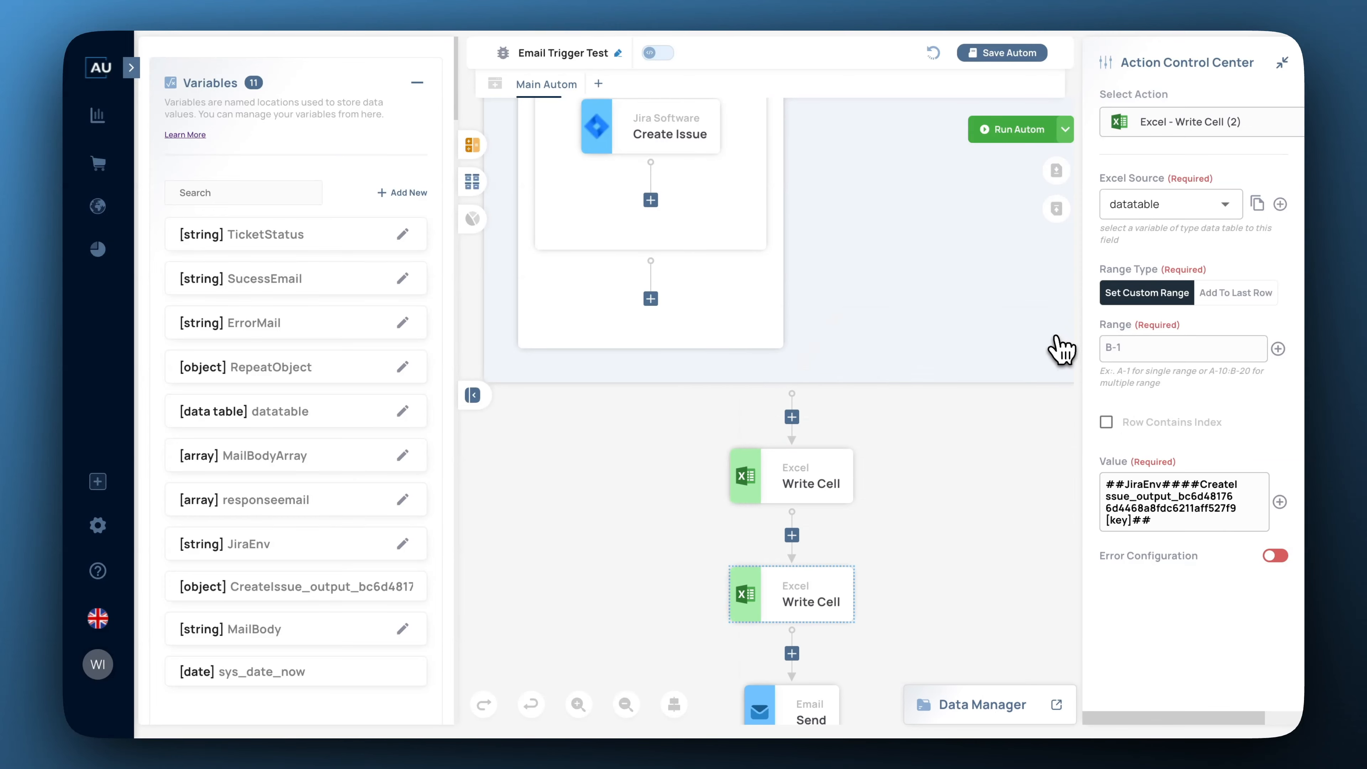
Add an Excel Save step below the second Write Cell, saving the datatable sheet.
scroll(388, 377, down, 15)
scroll(388, 372, down, 8)
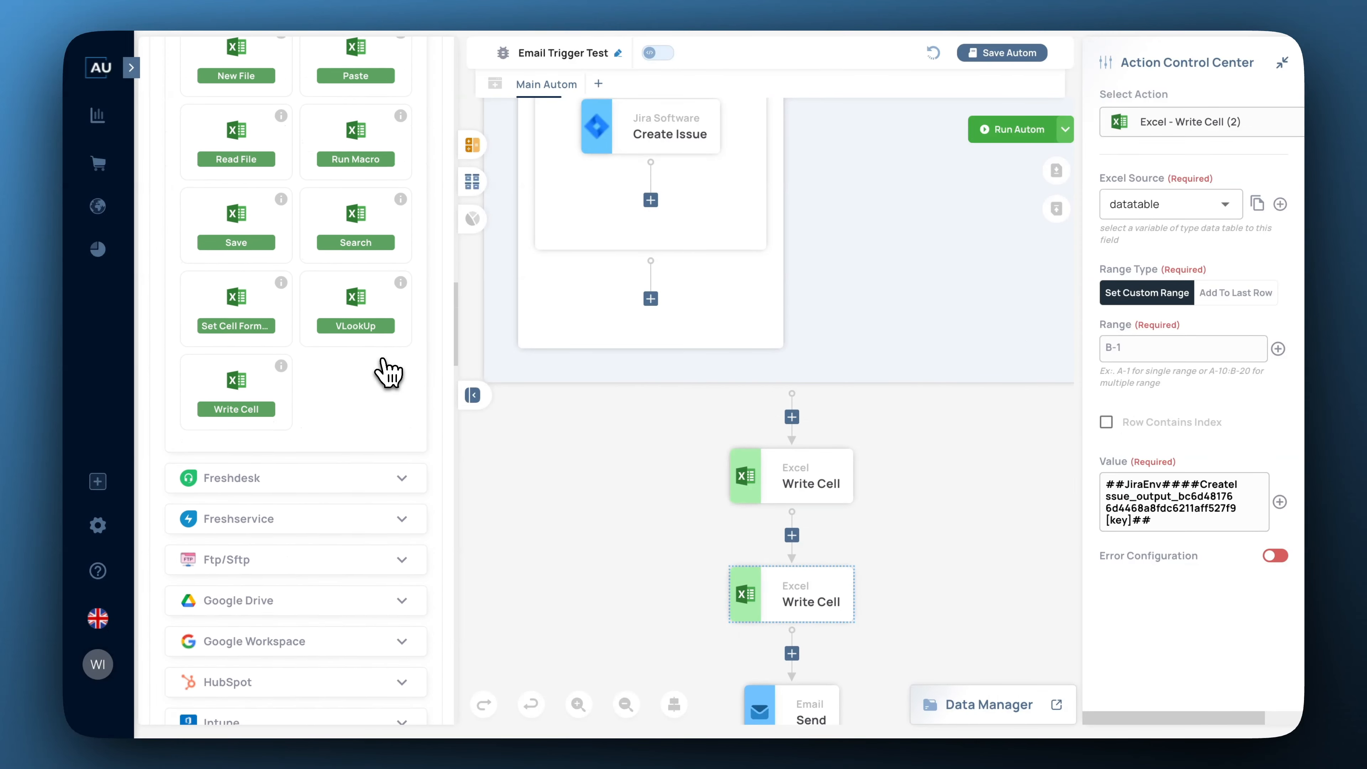
scroll(388, 372, up, 3)
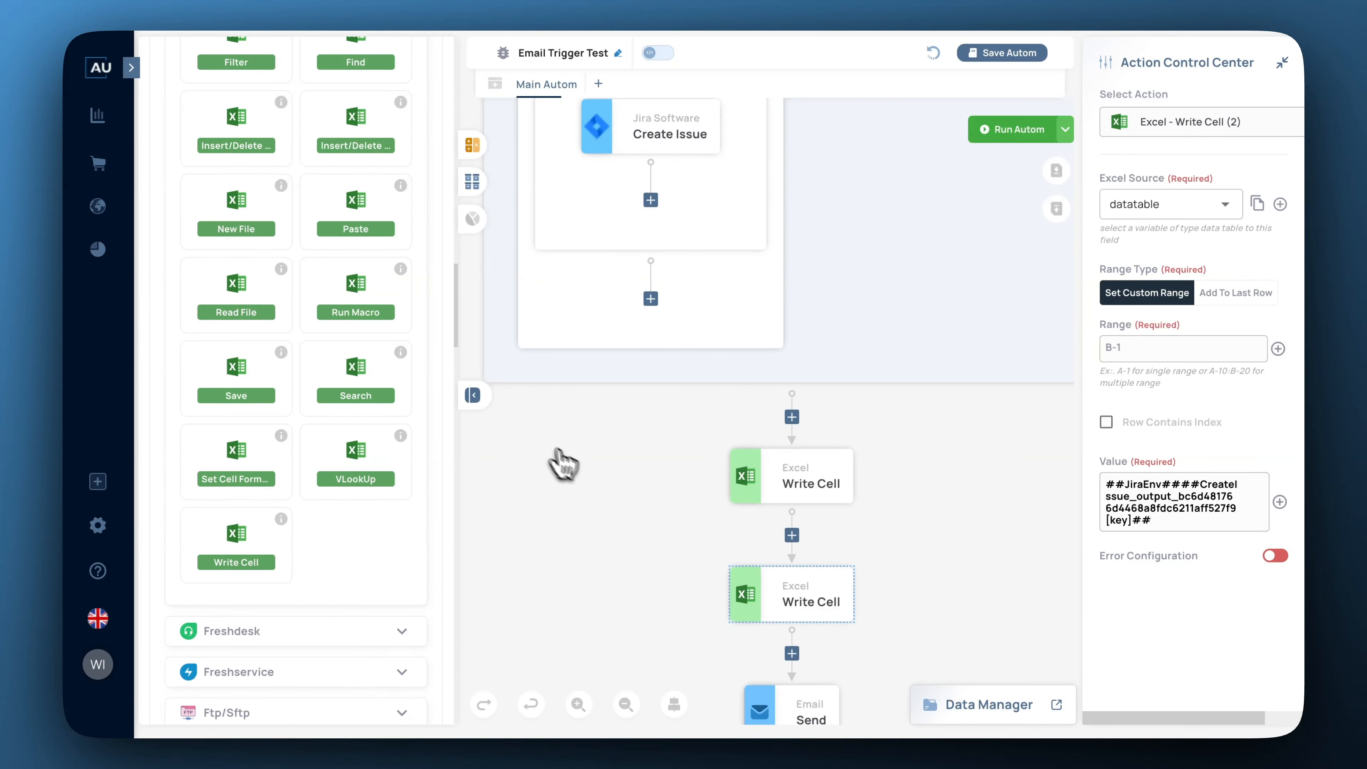
scroll(592, 501, down, 1)
drag(233, 377, 793, 619)
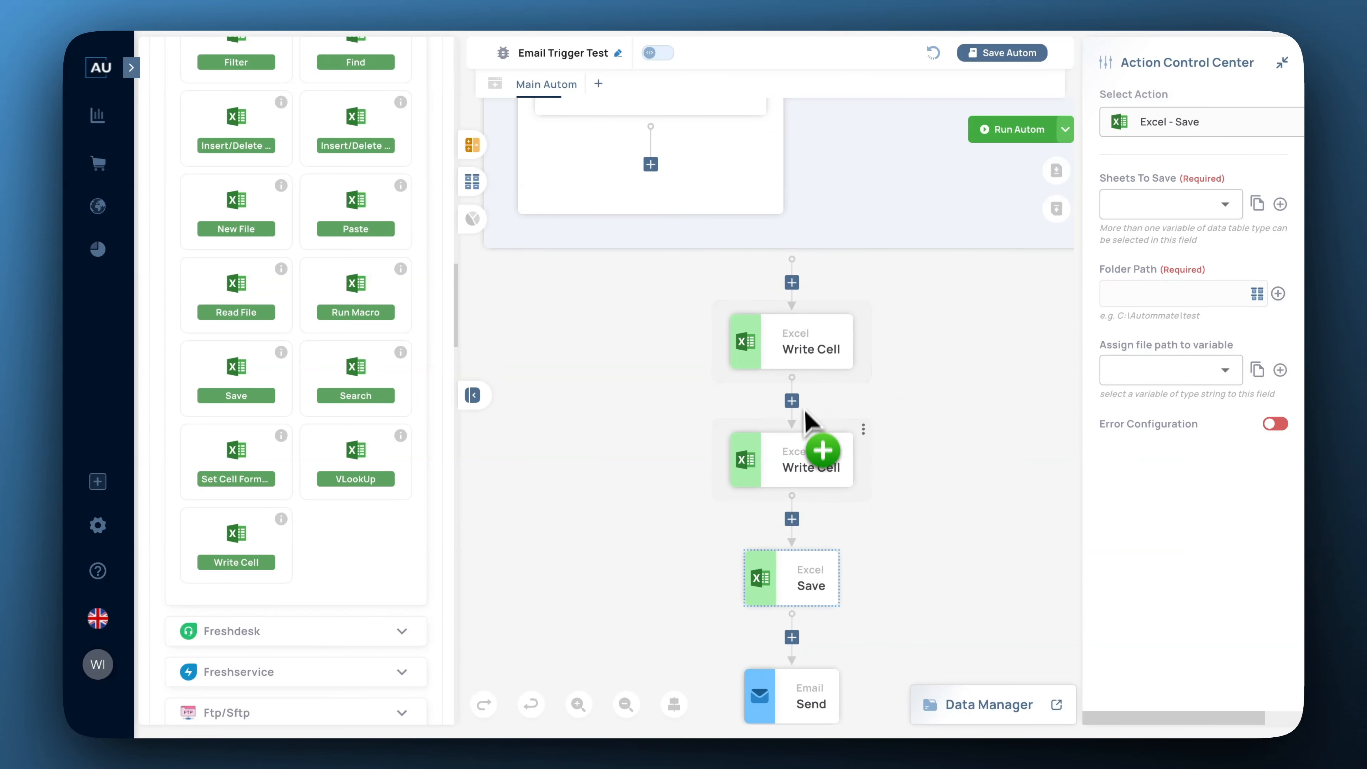
click(1225, 208)
click(1176, 256)
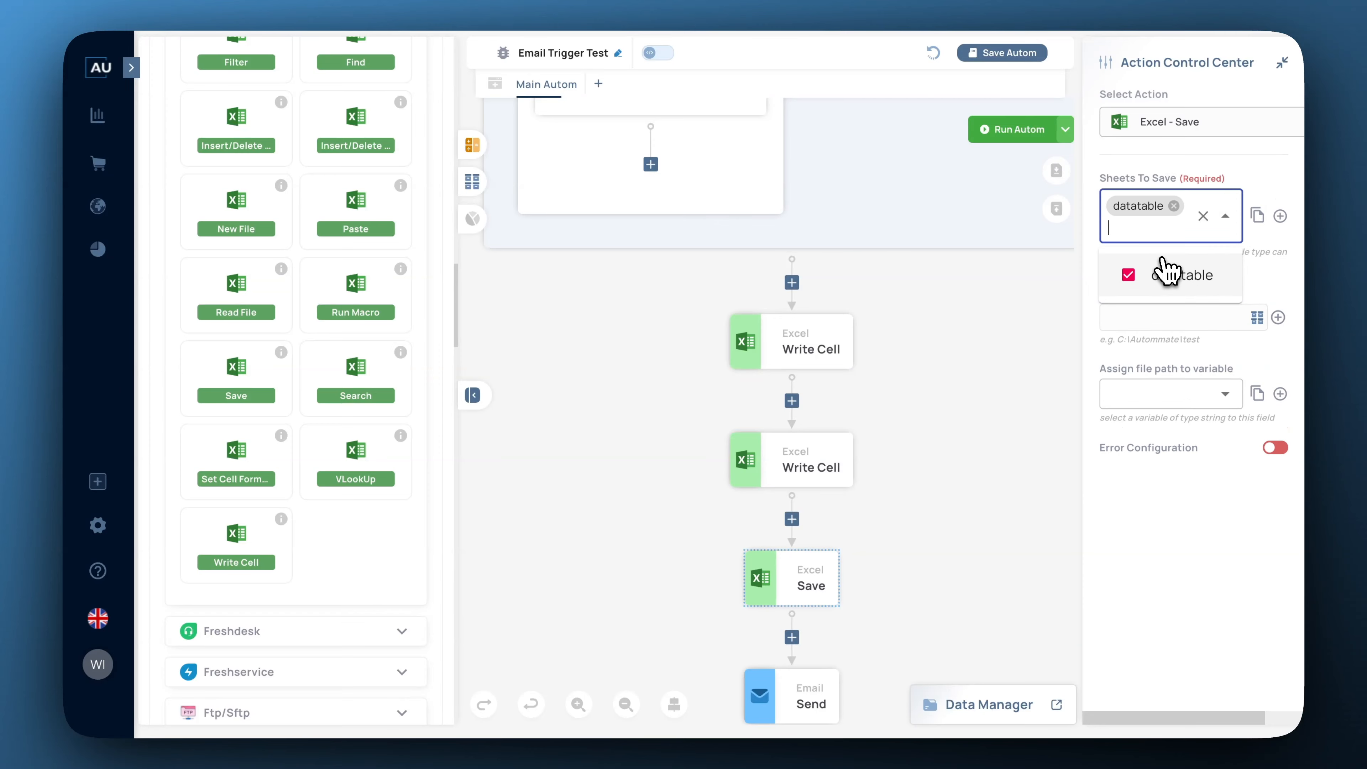
click(1266, 283)
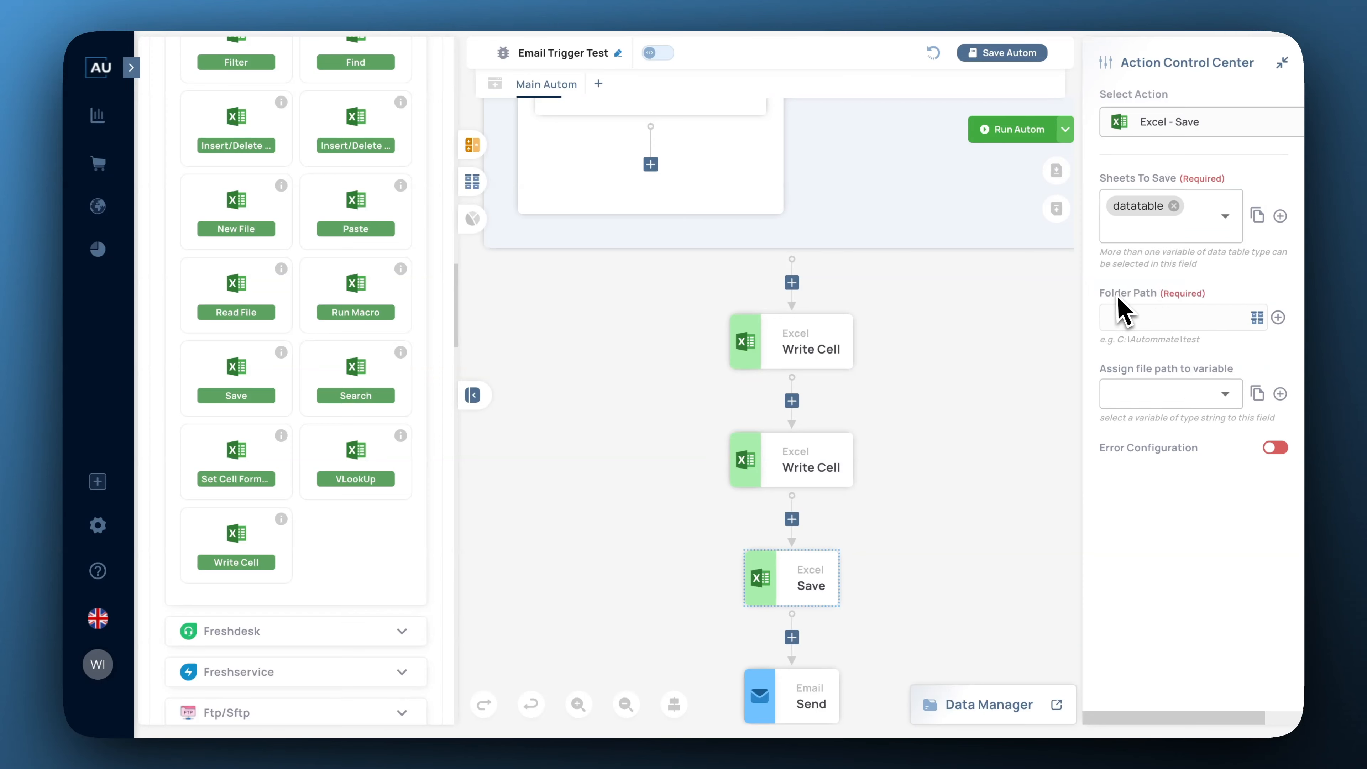
Create an OutputExcel folder under the drive Root and use it as the save folder.
click(1258, 318)
click(1261, 327)
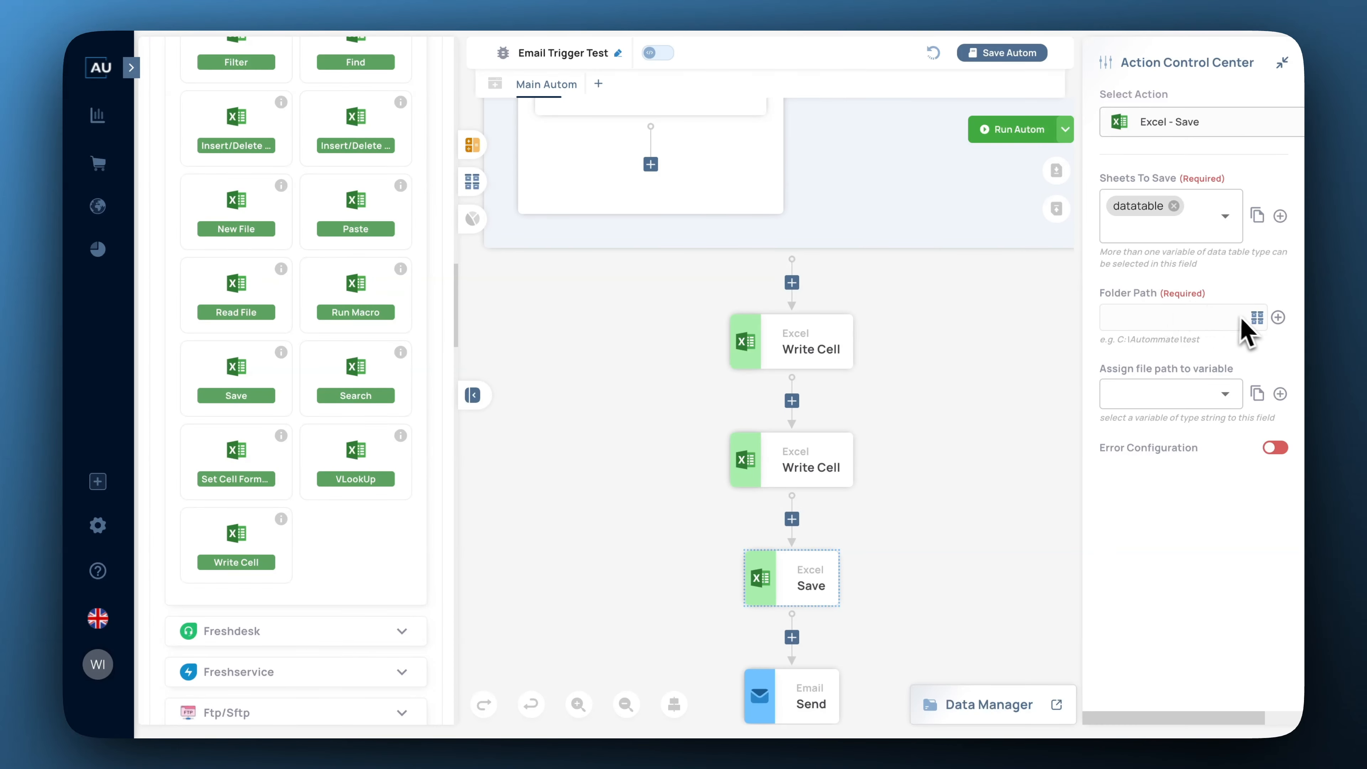
click(1258, 319)
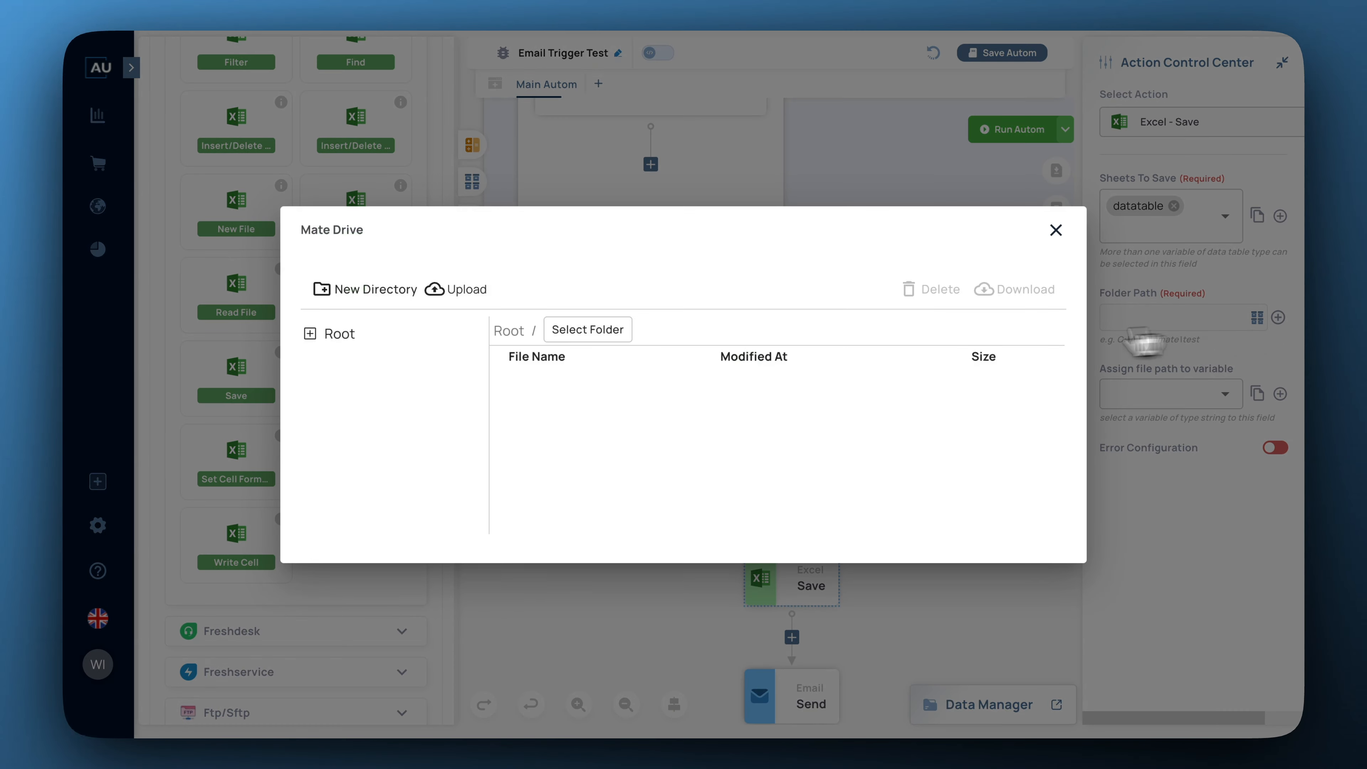
click(321, 337)
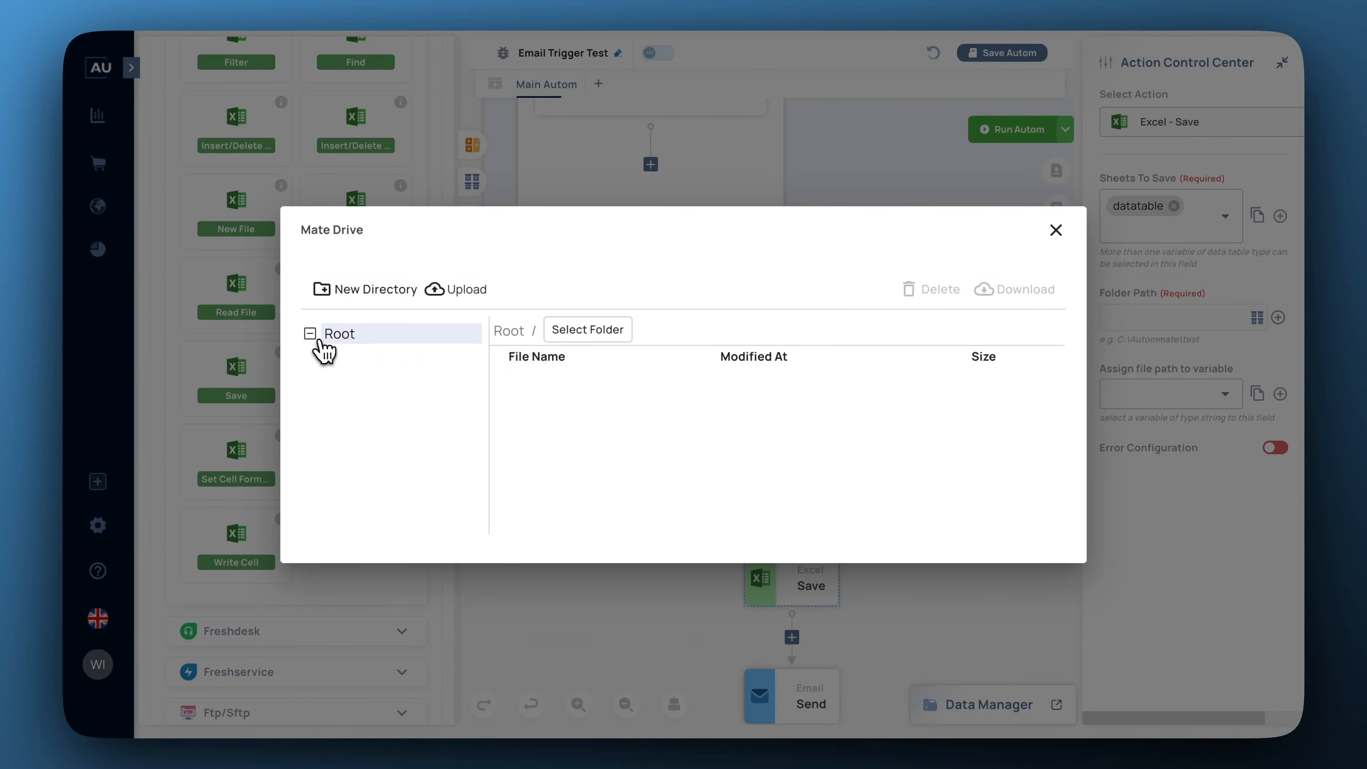
click(347, 293)
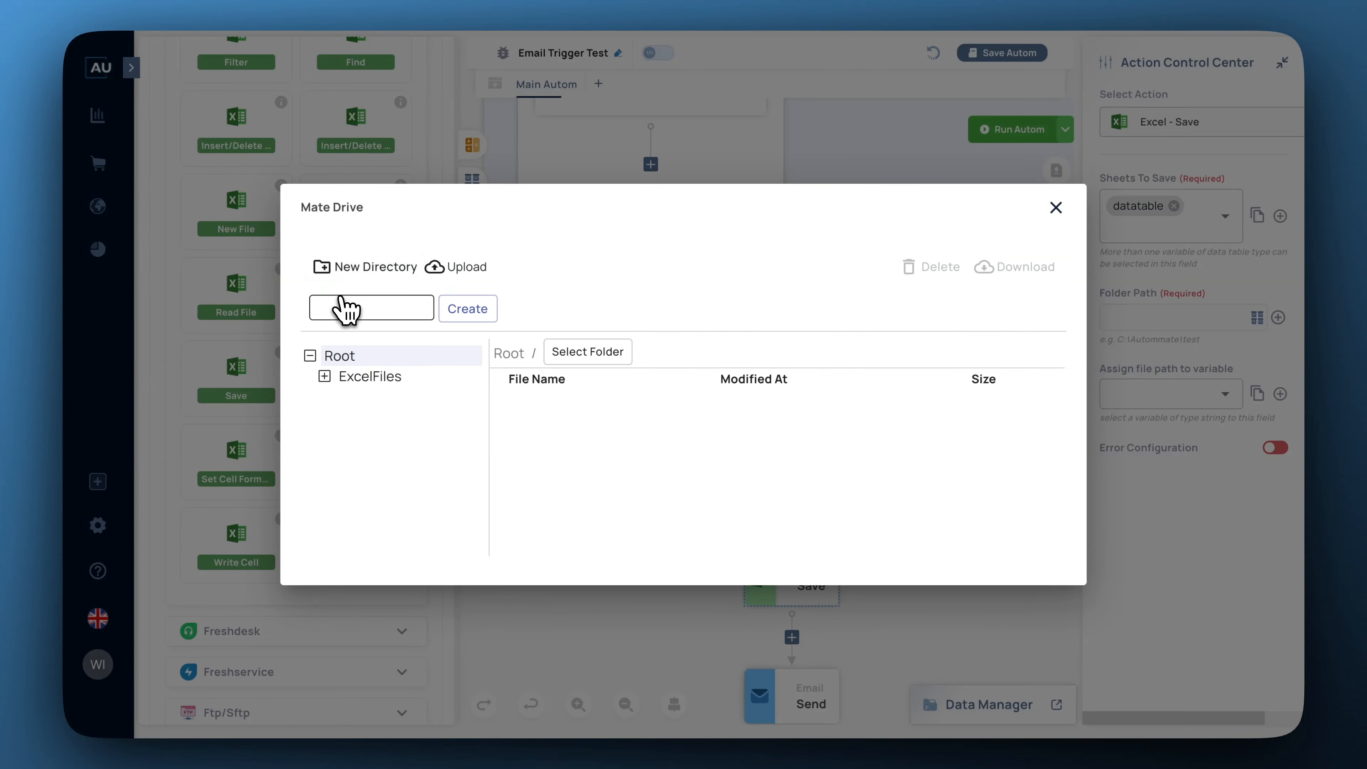
click(339, 296)
text(OutputExcel)
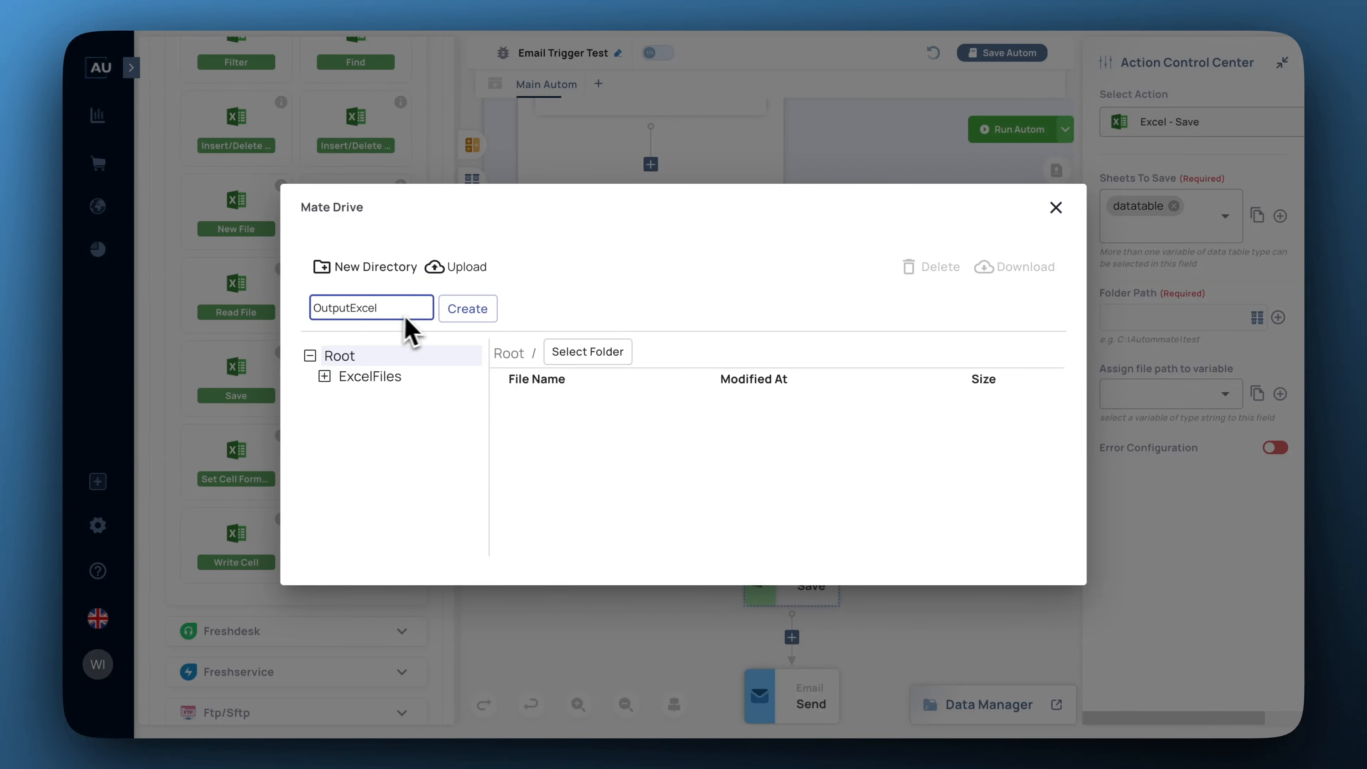
click(464, 312)
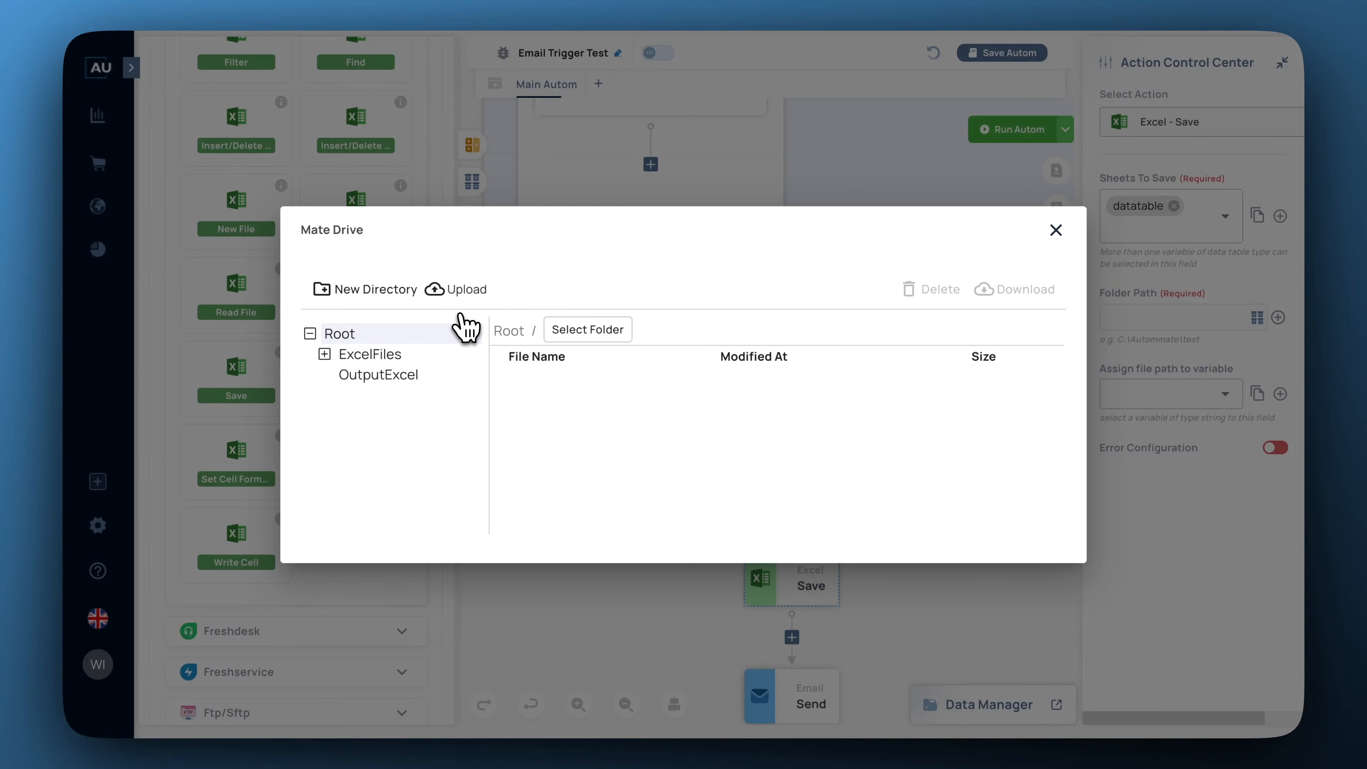
click(399, 376)
click(660, 329)
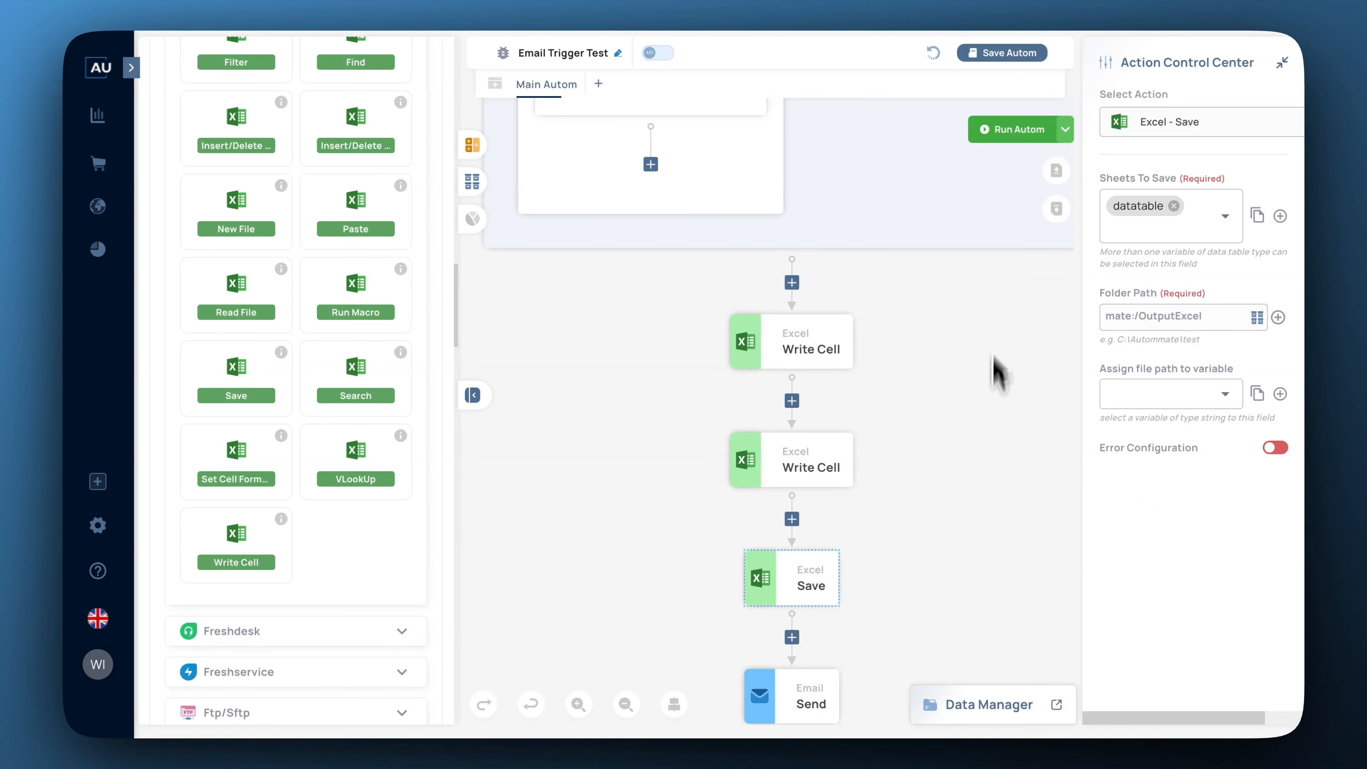
Save the autom and assign the Excel Save file path to new string variable SavedExcel.
click(992, 55)
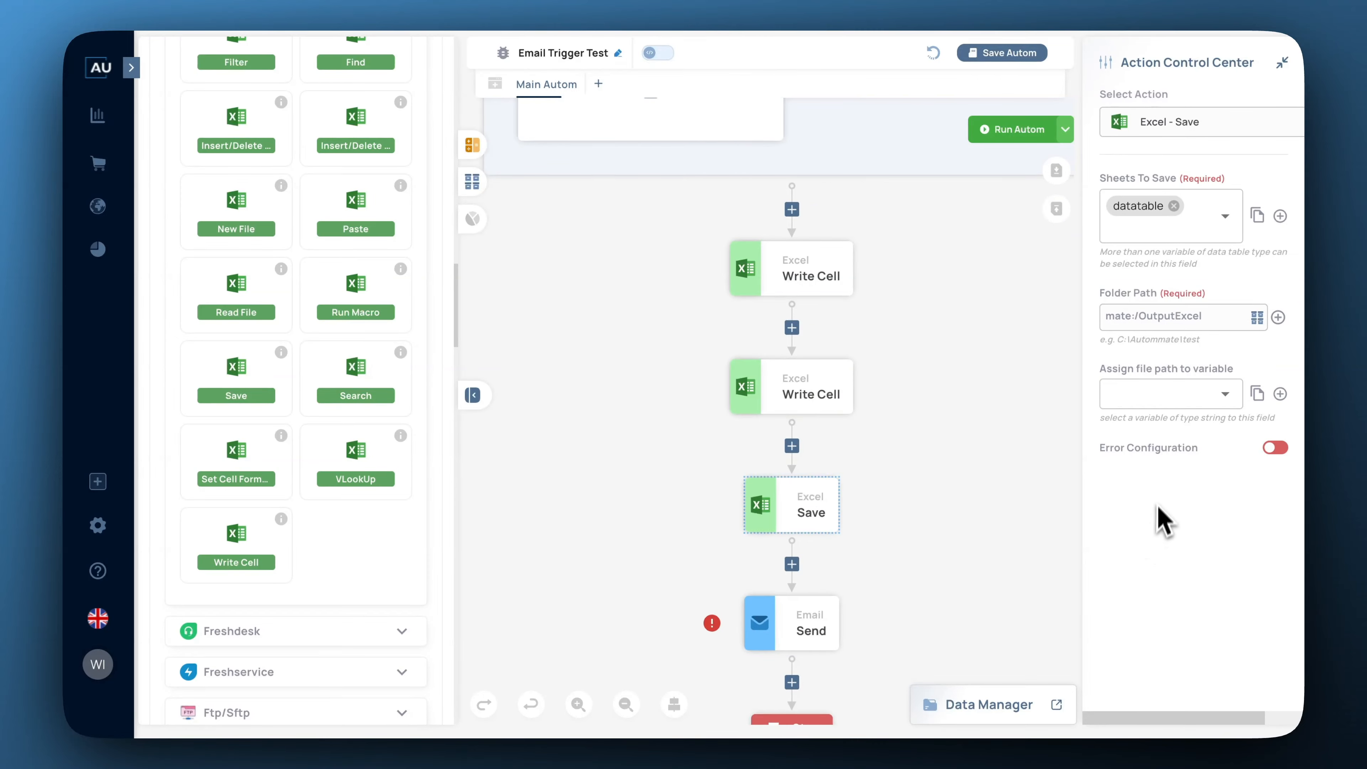
click(1280, 394)
click(530, 215)
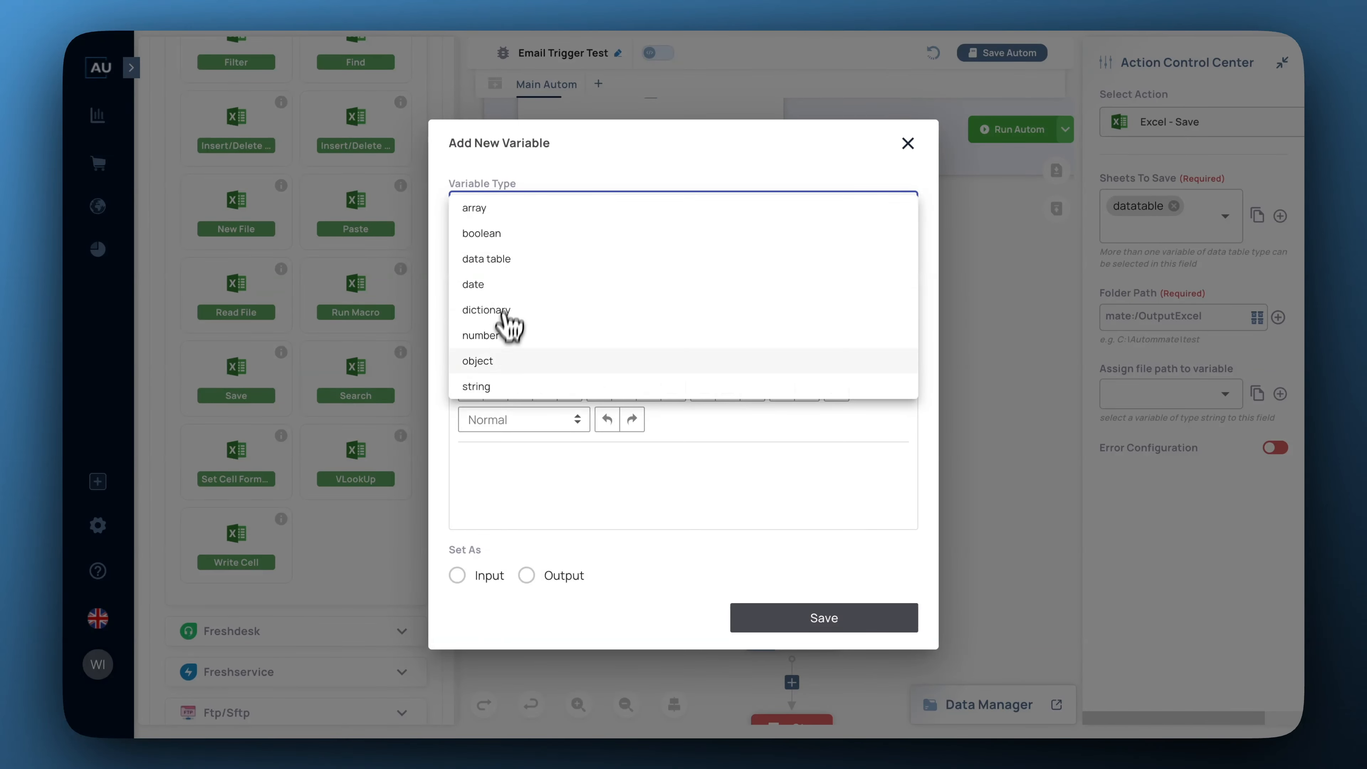
click(477, 386)
click(484, 238)
text(s)
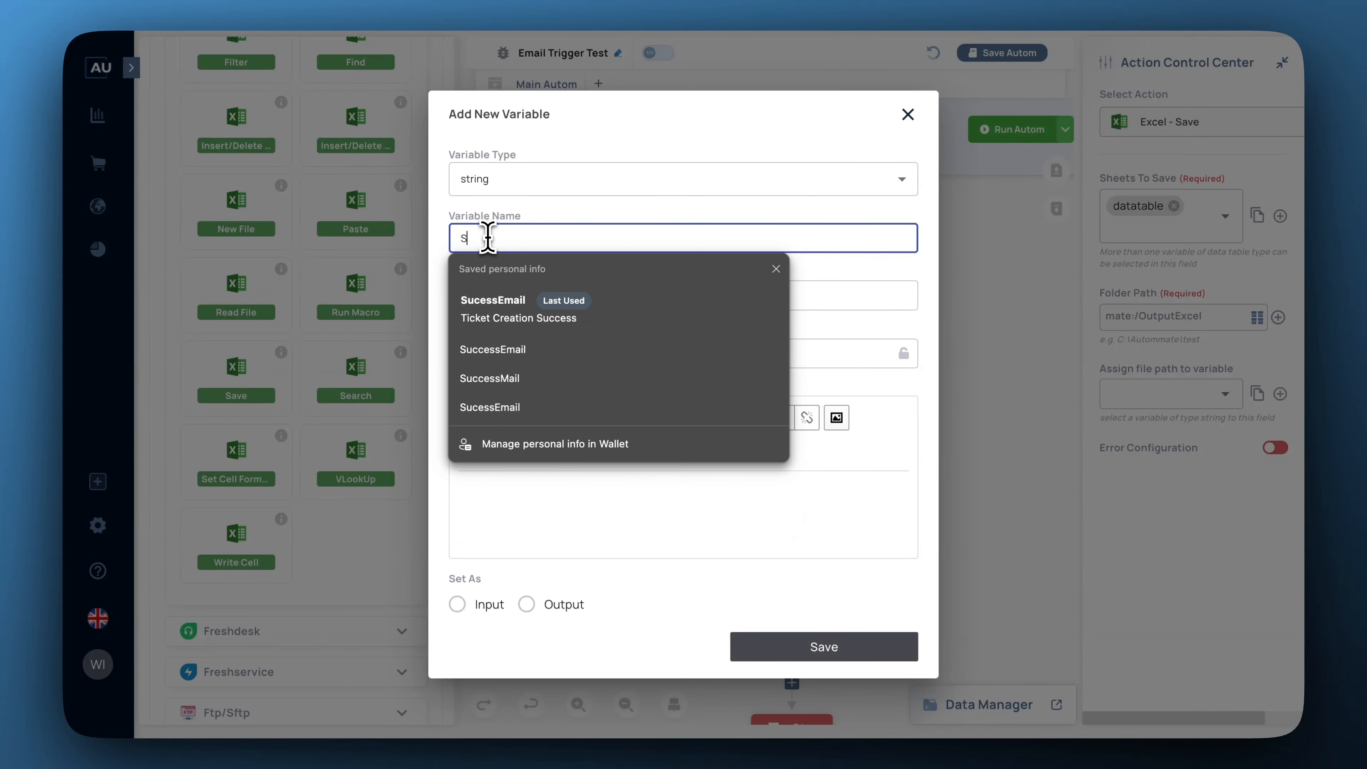
text(avedExcel)
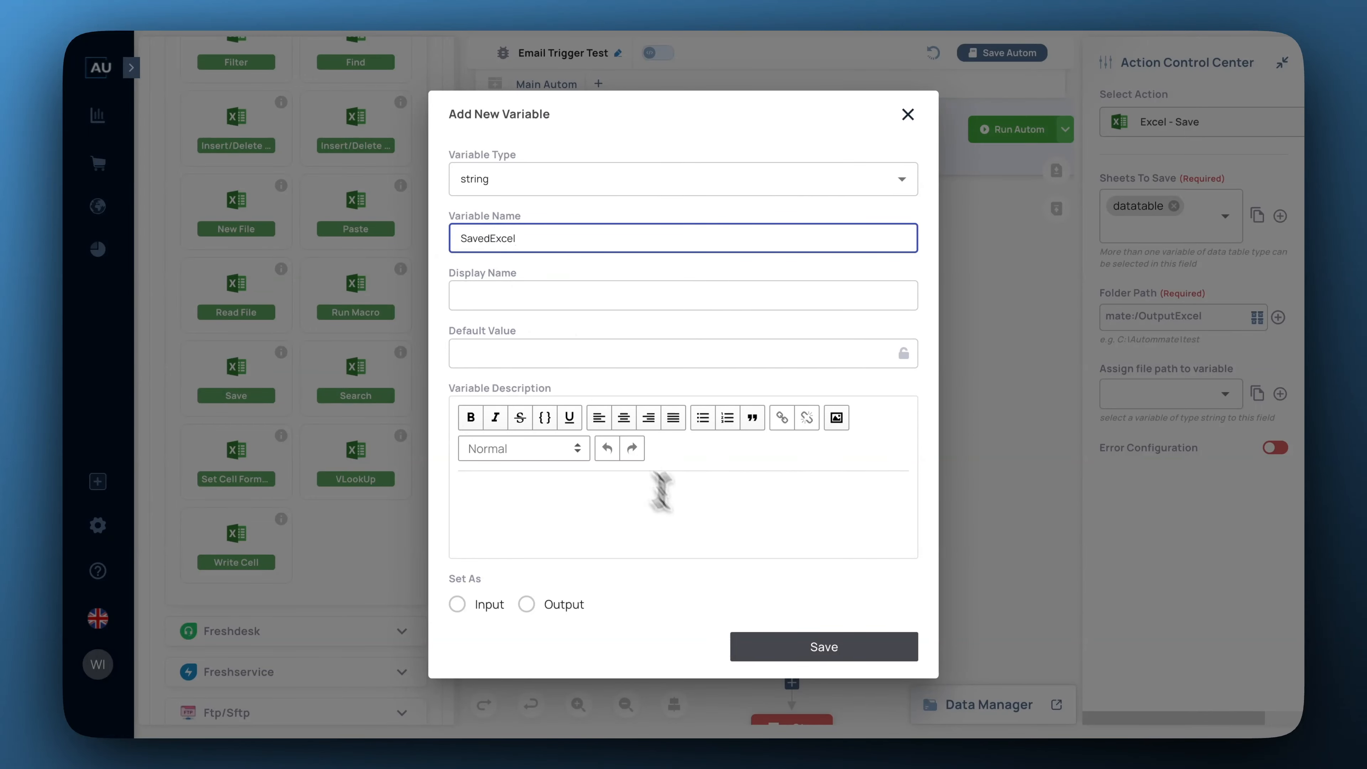
click(858, 652)
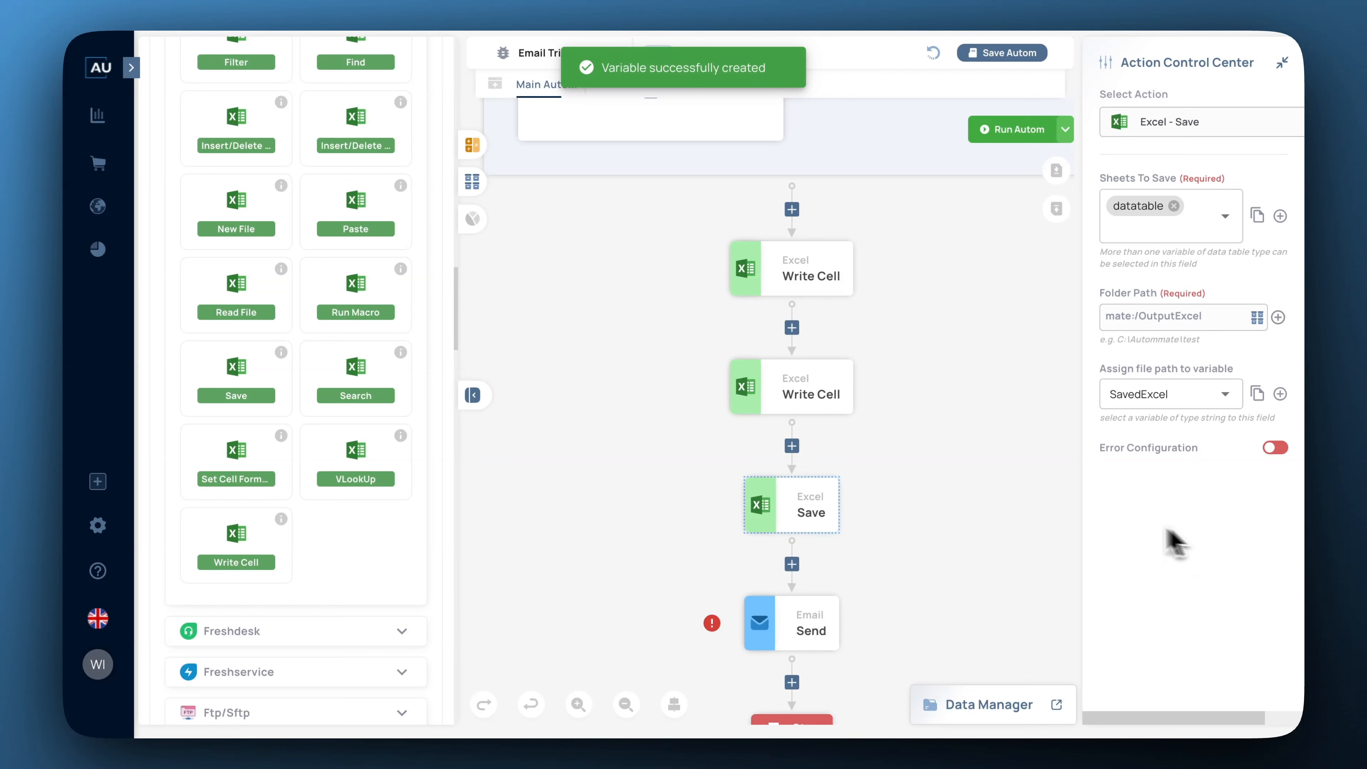
scroll(985, 512, down, 1)
scroll(986, 512, down, 4)
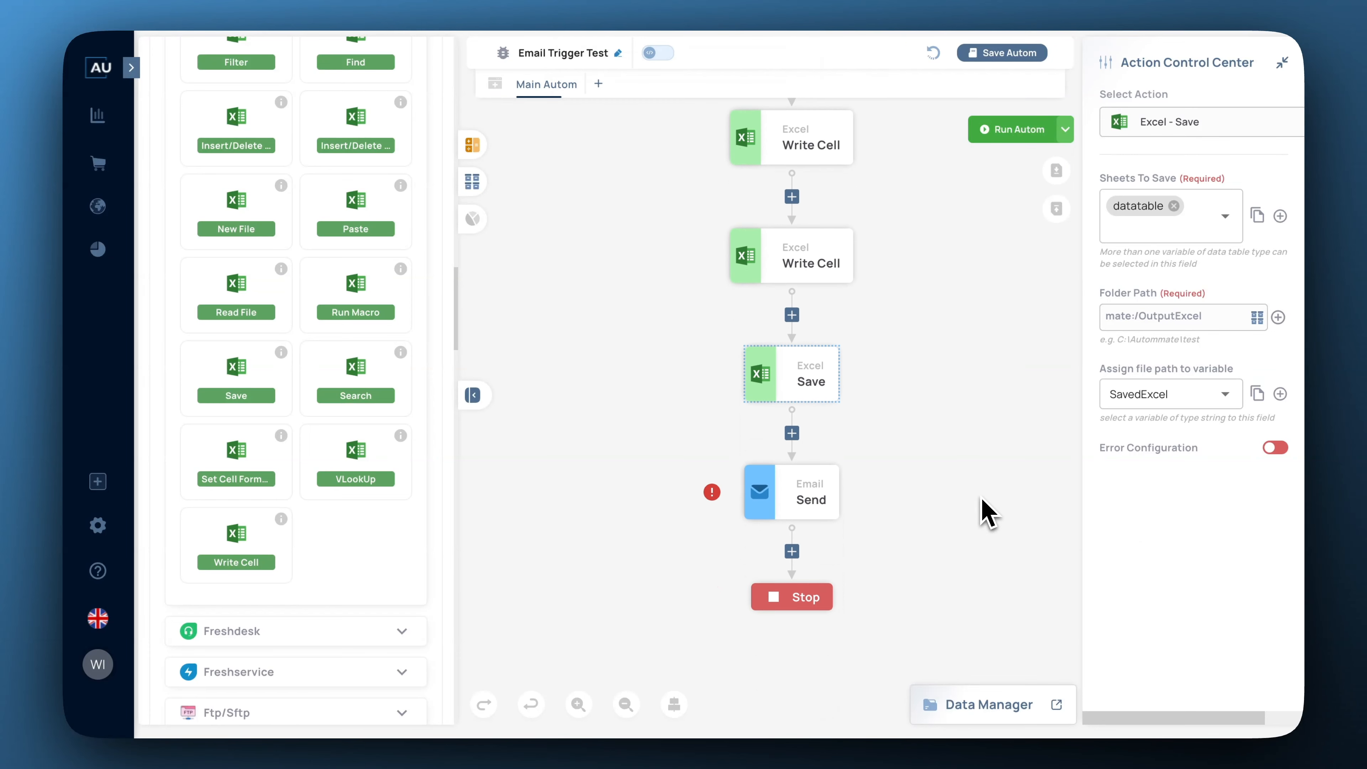
mouse_move(799, 503)
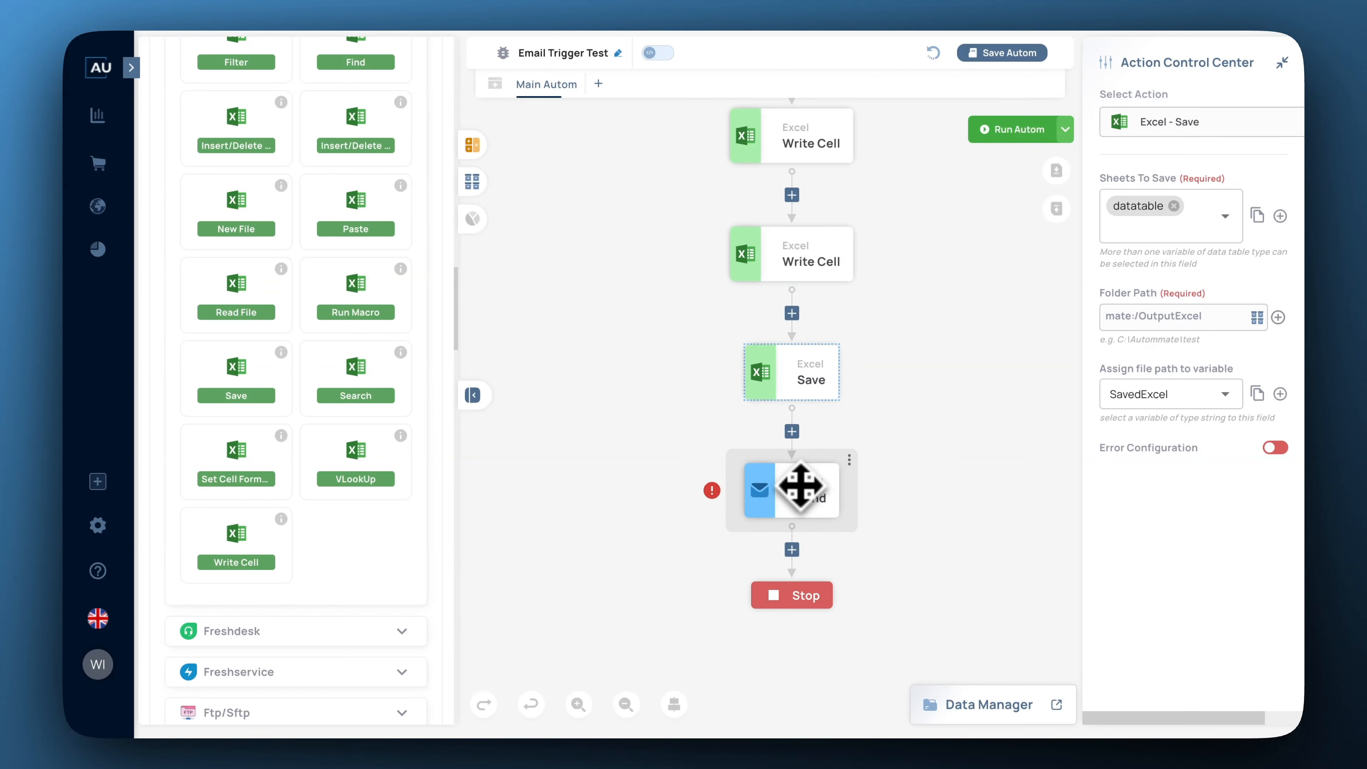
Set the Email Send sender name to Jira Ticket Creator and subject to Ticket Creation Status.
click(781, 498)
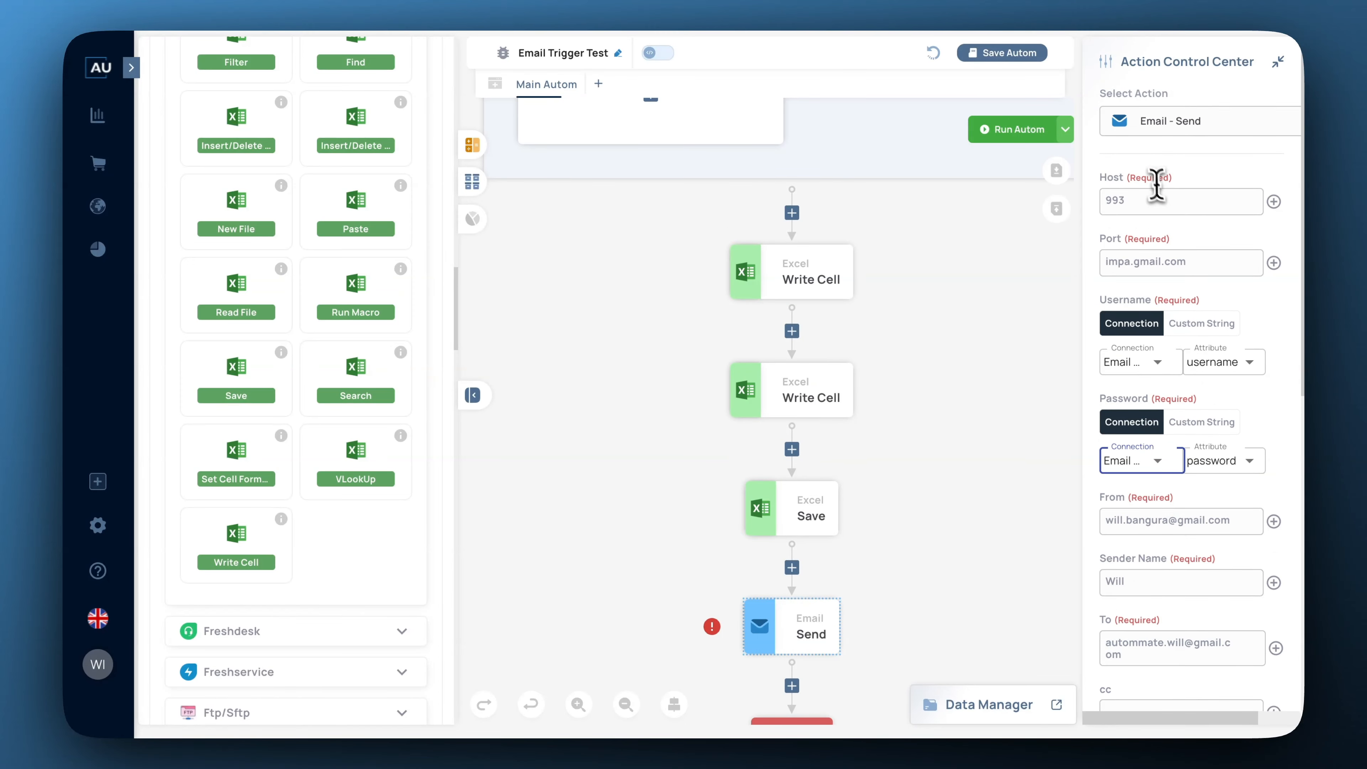
scroll(1145, 259, down, 2)
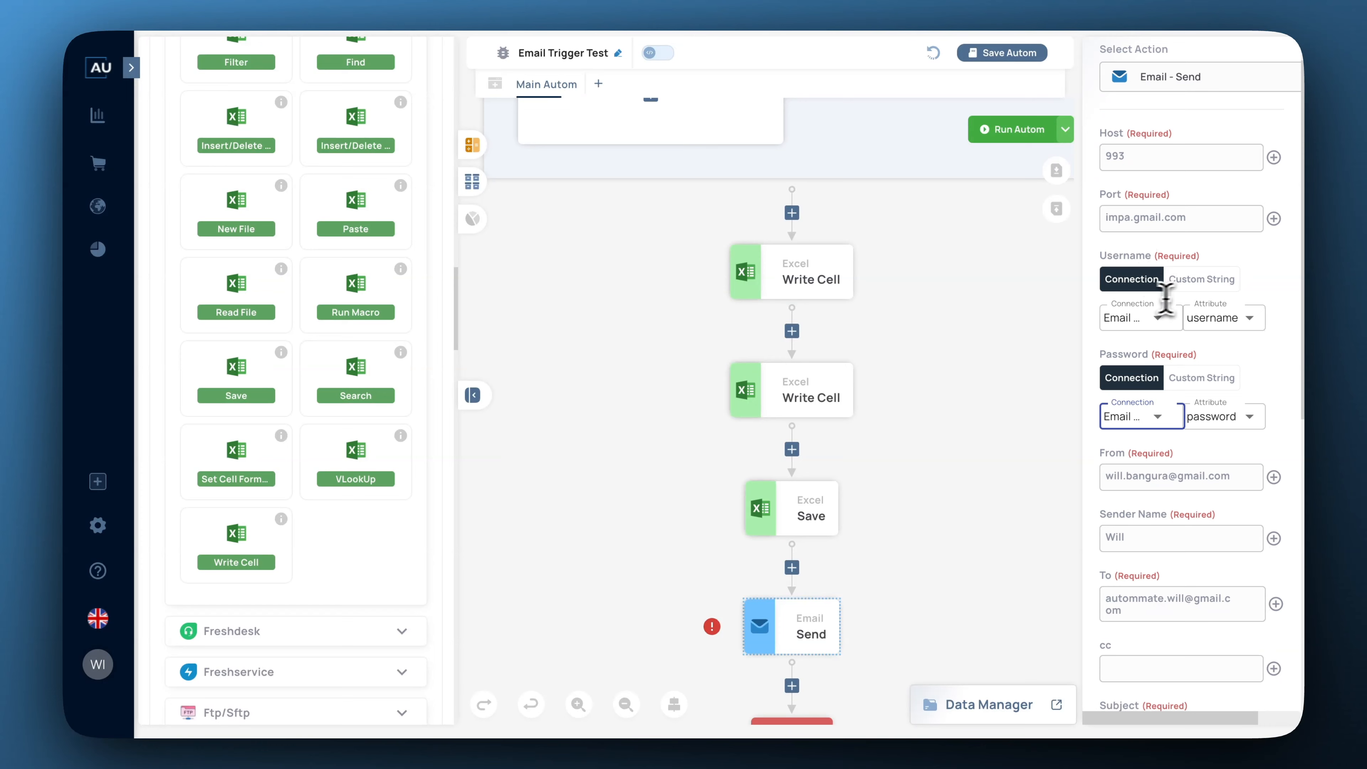
scroll(1199, 381, down, 1)
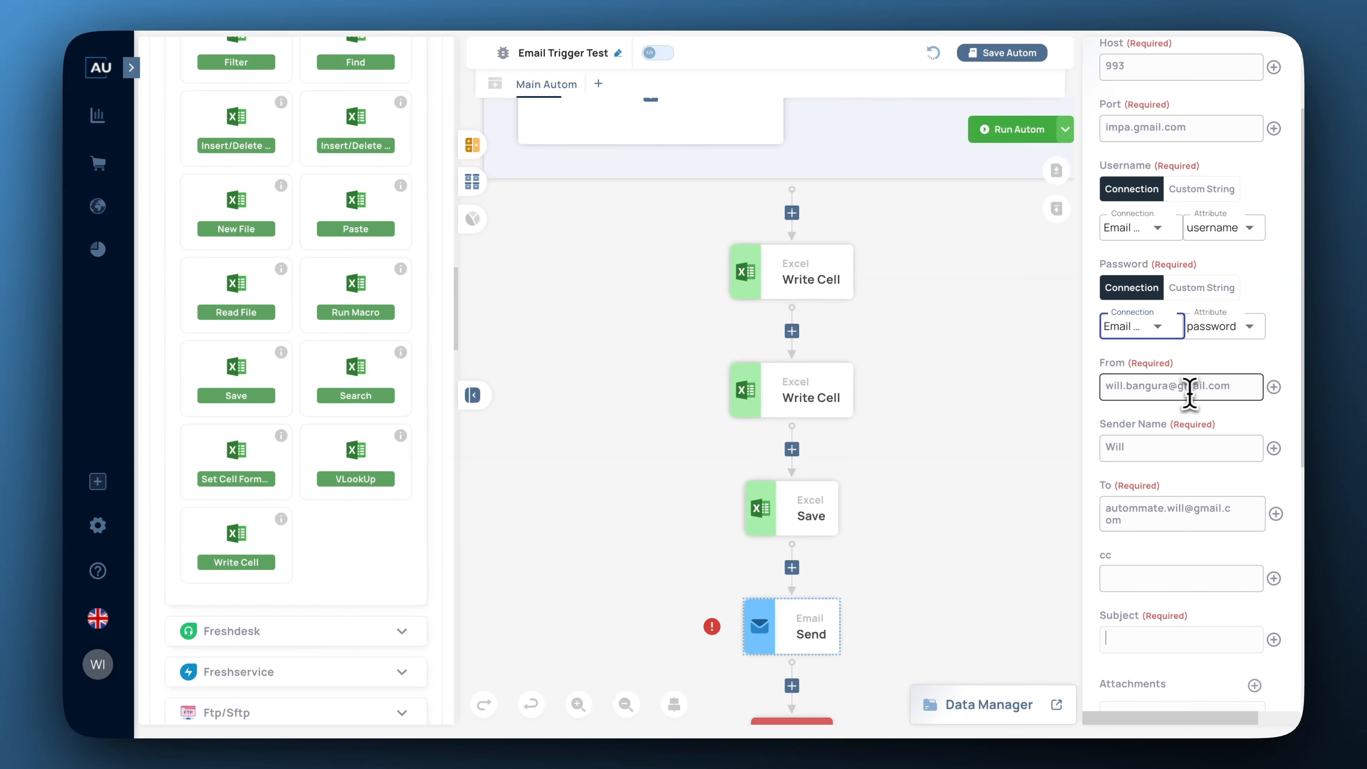
scroll(1147, 447, down, 1)
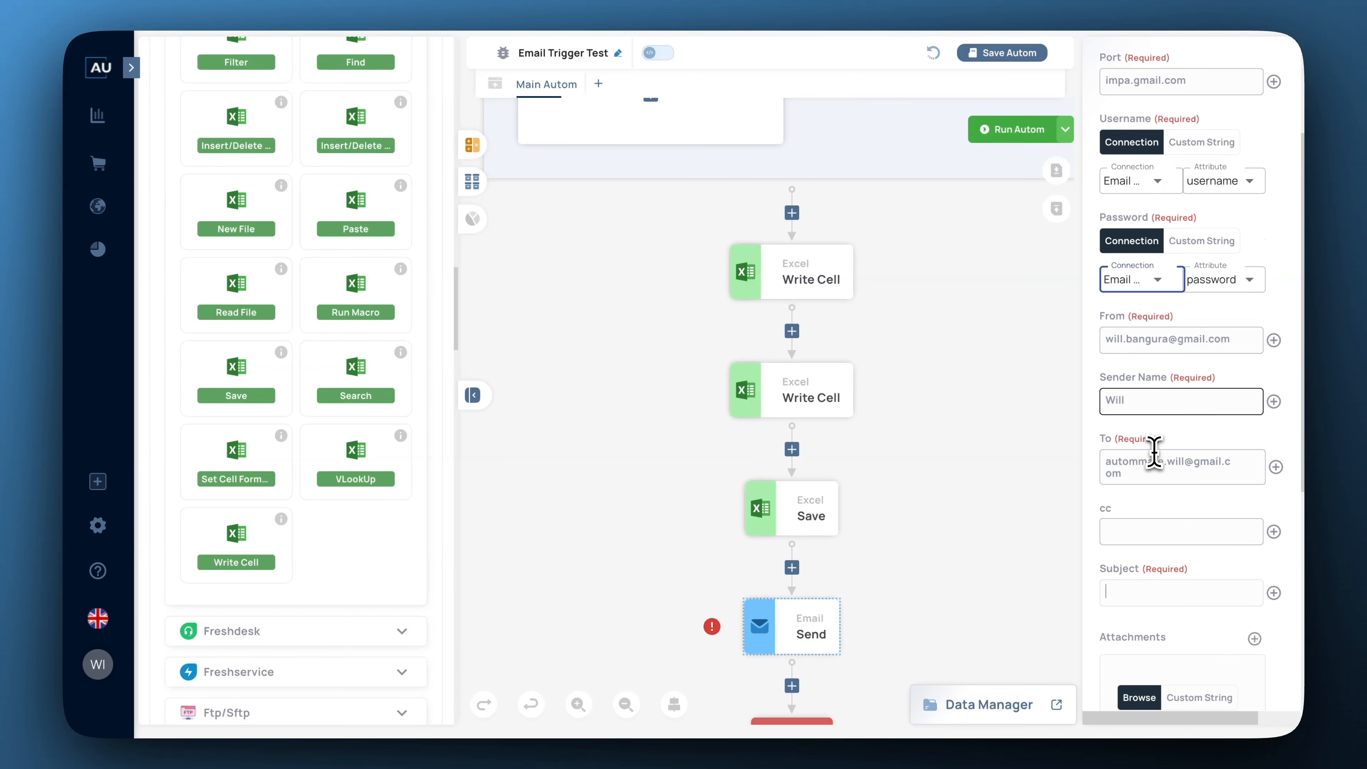
scroll(1147, 463, down, 1)
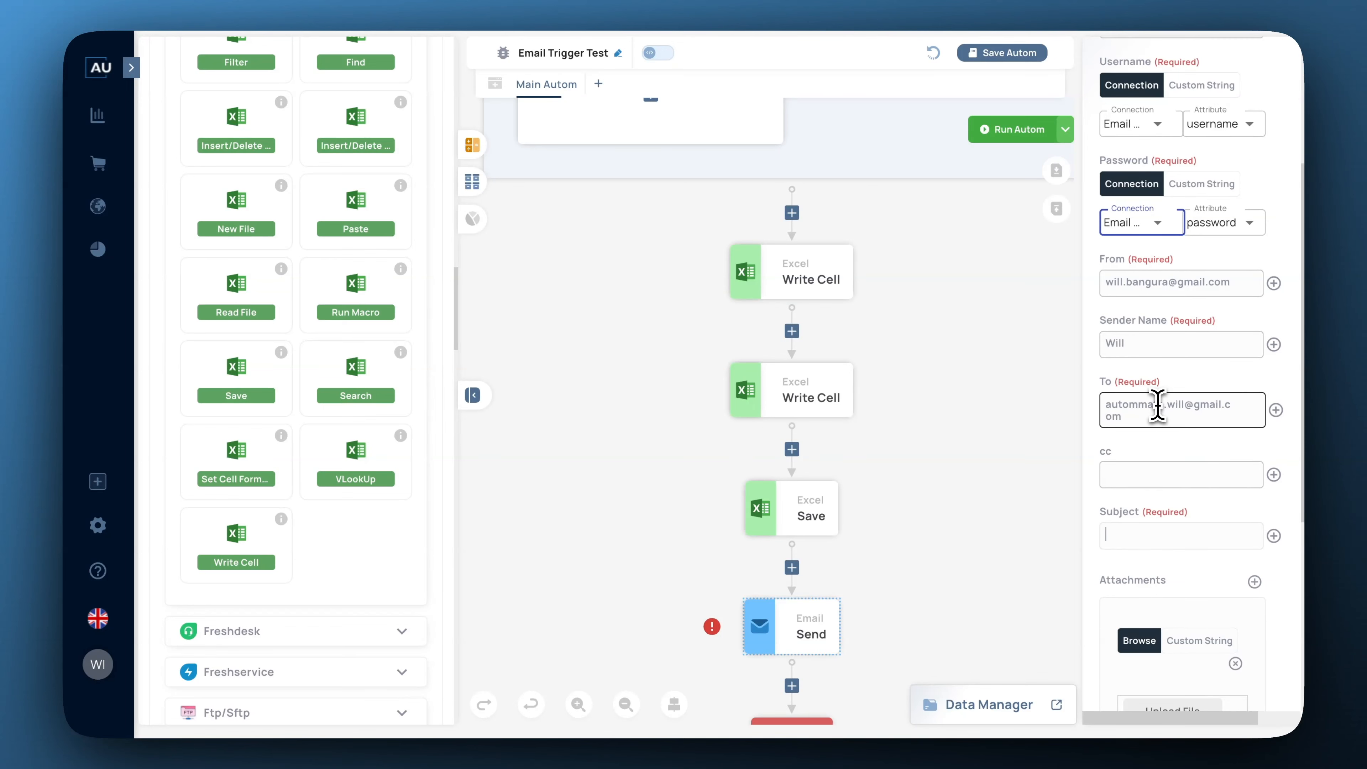
scroll(1158, 406, down, 2)
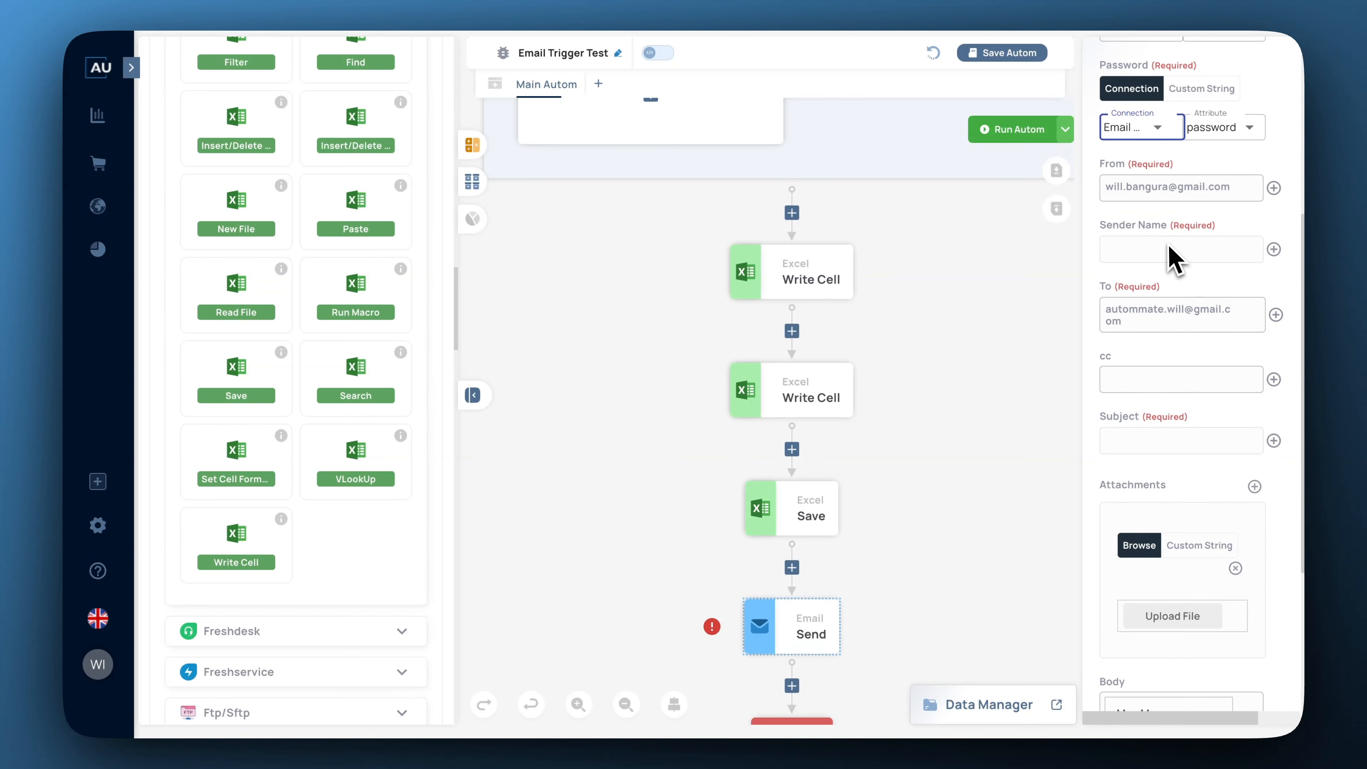
click(1169, 246)
text(Jira Ticket Creator)
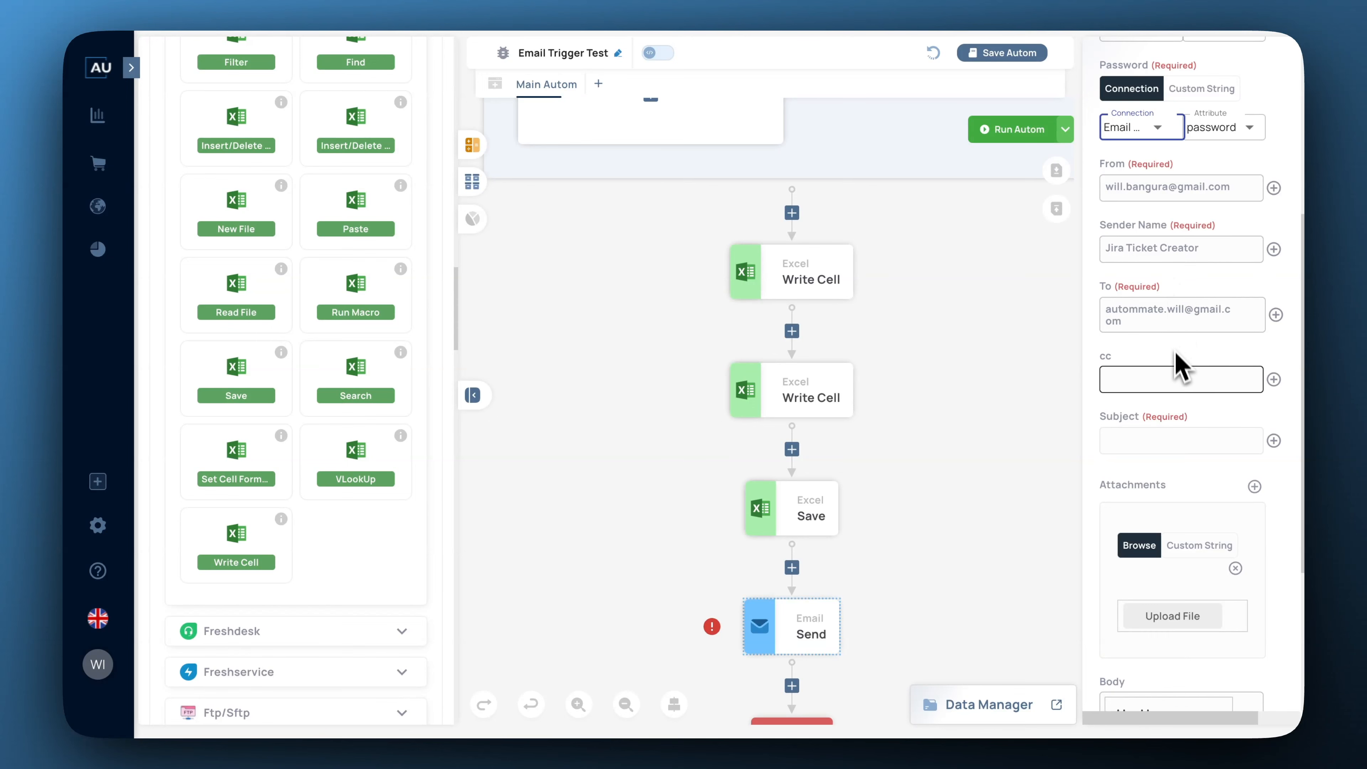
click(1143, 440)
text(Ticket)
text(Creation St)
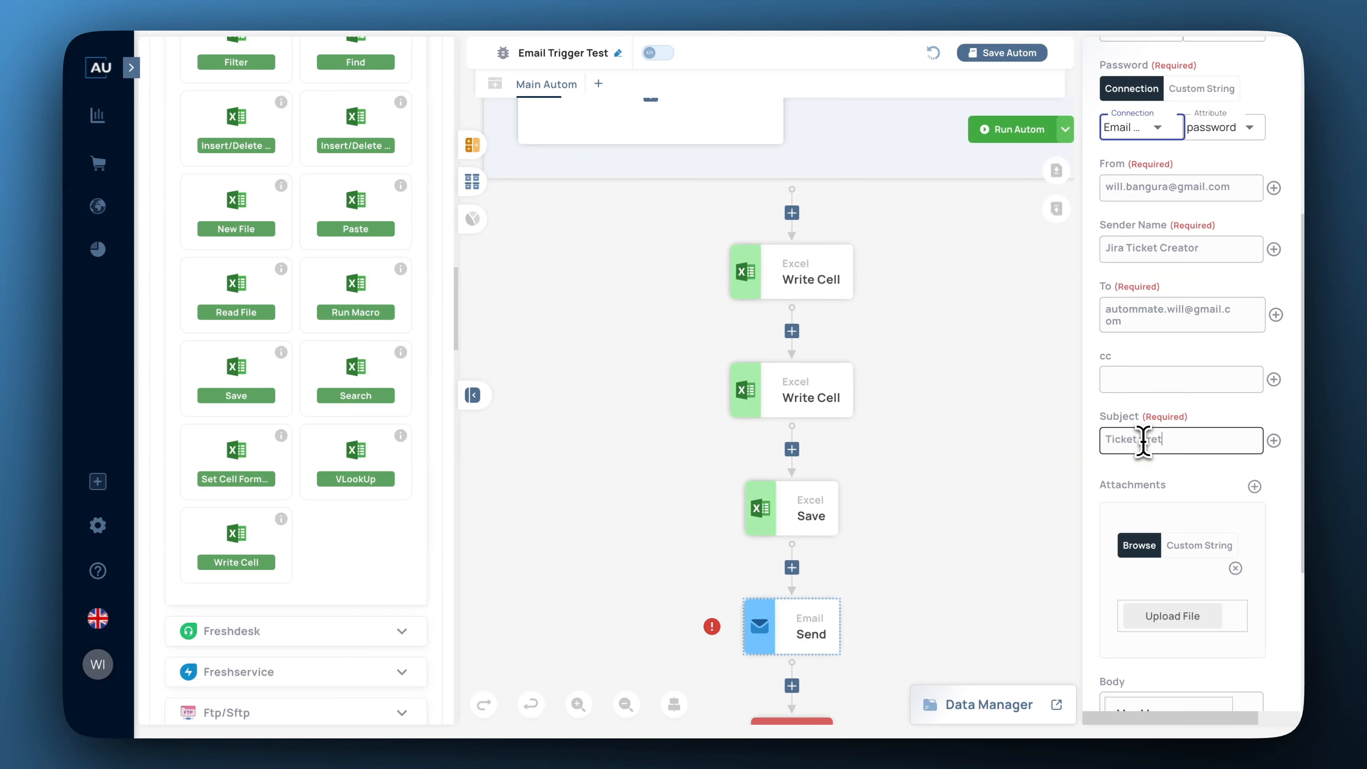
text(atus)
Paste the ##TicketStatus## and Jira ticket link text into the email body.
scroll(1144, 442, down, 10)
click(1145, 363)
key(ctrl+v)
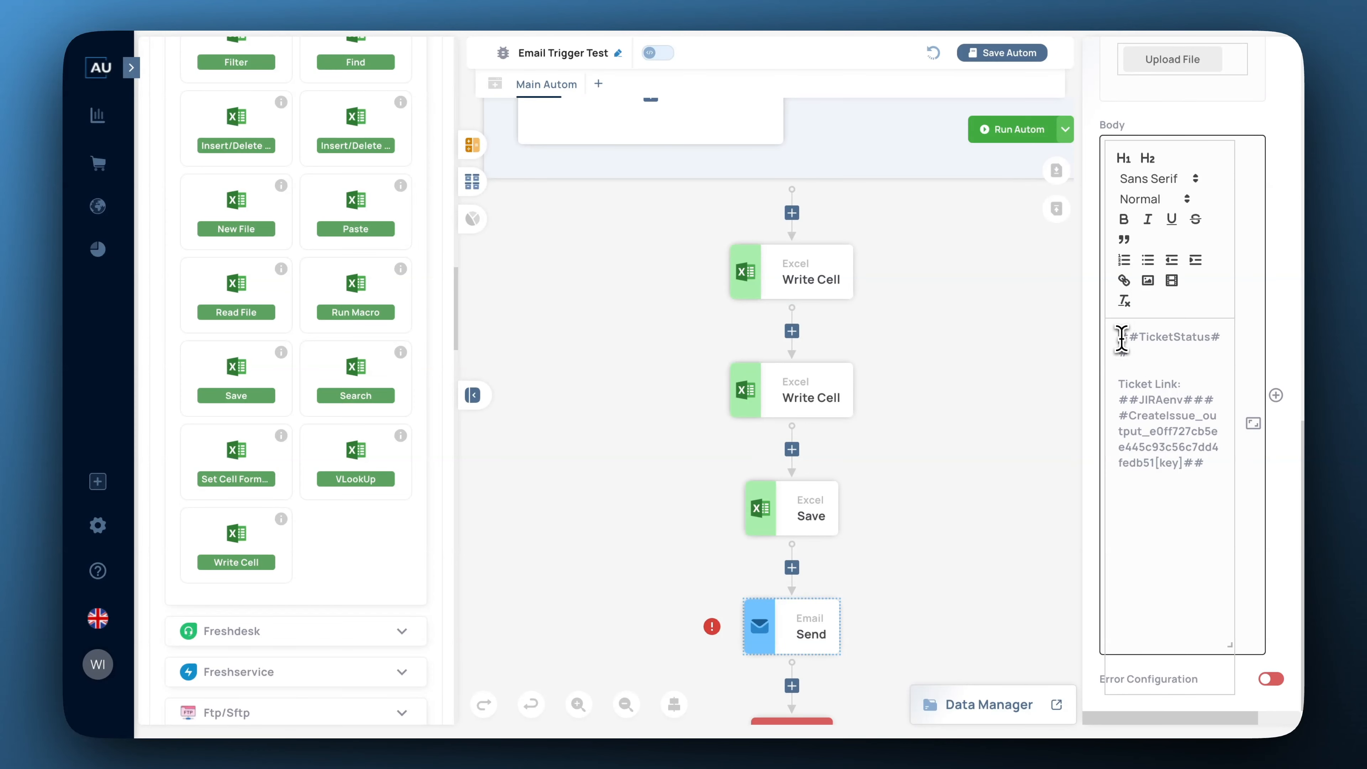
click(1171, 351)
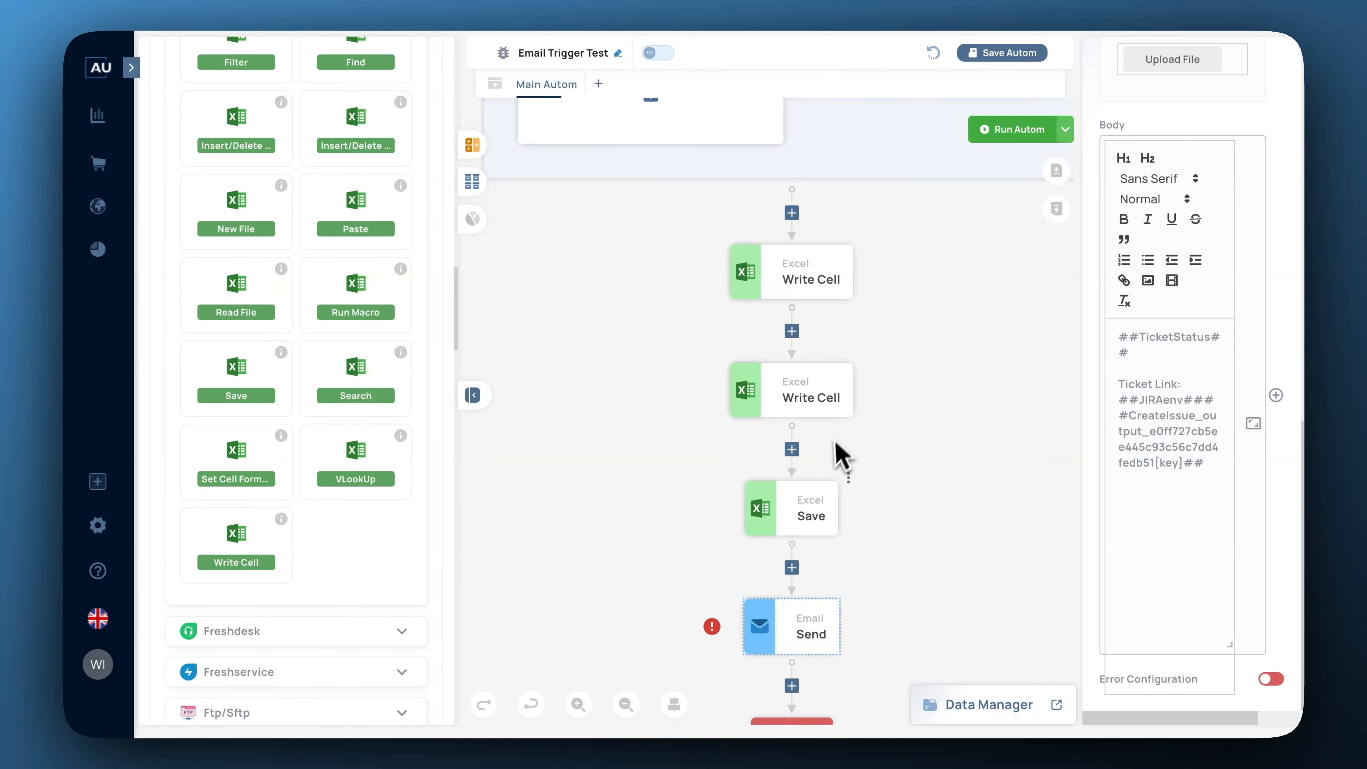
Review the second Write Cell and Email Send settings, then the Excel Save step's SavedExcel path.
click(810, 386)
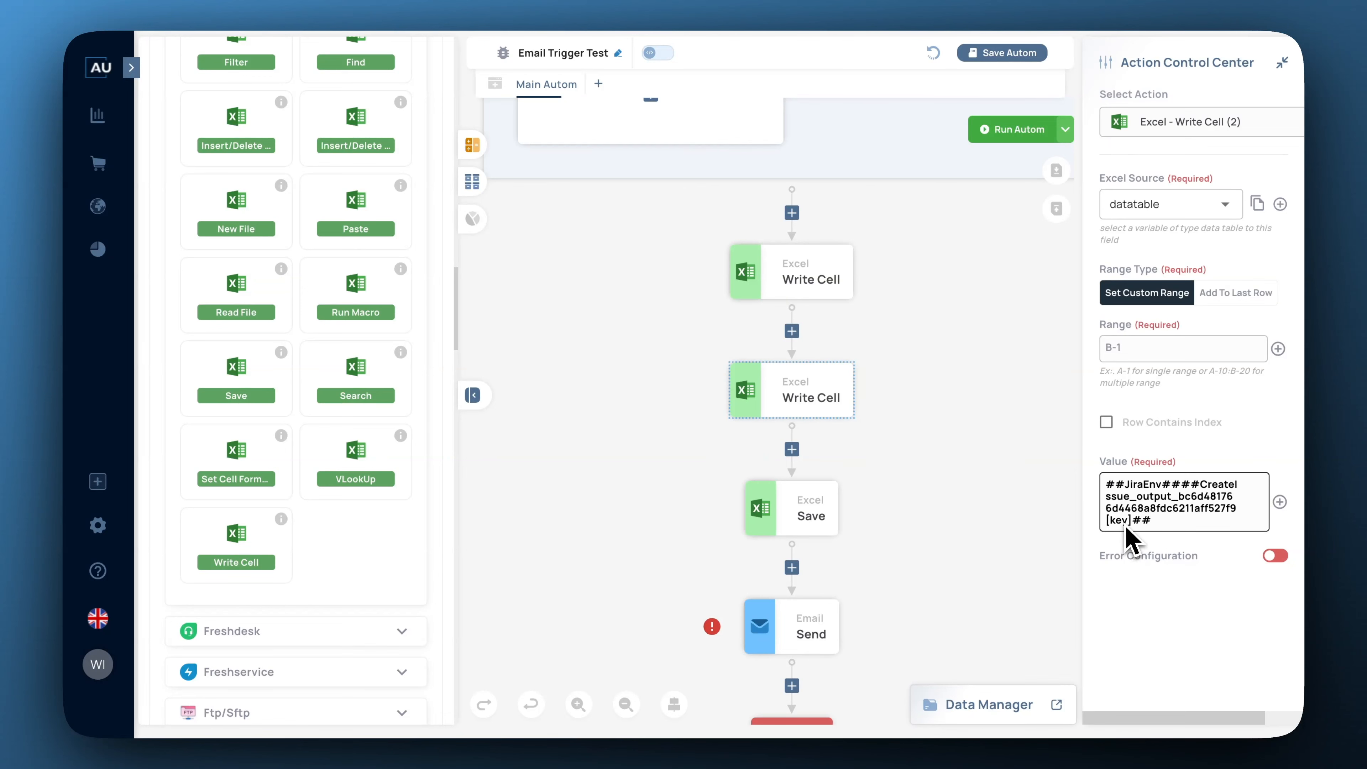
click(818, 625)
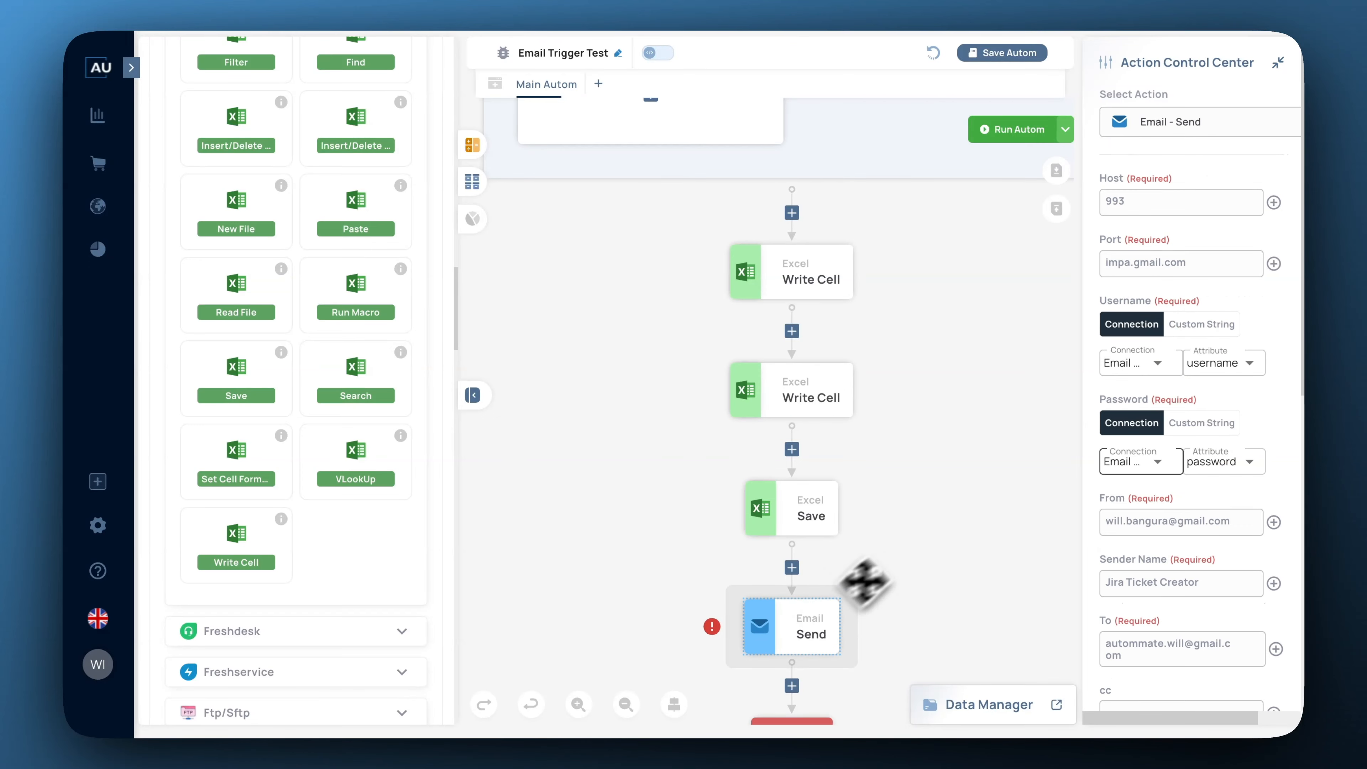
scroll(1244, 442, down, 10)
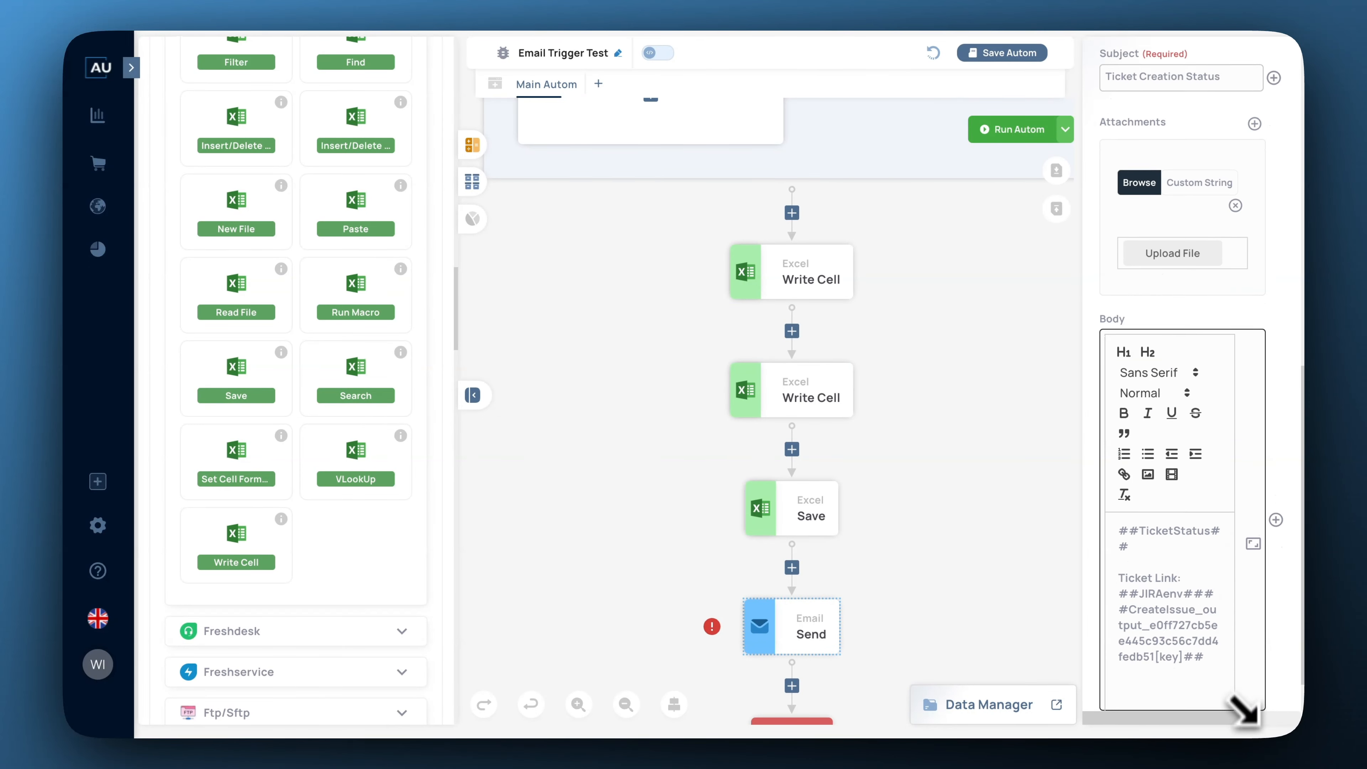
scroll(1259, 640, down, 2)
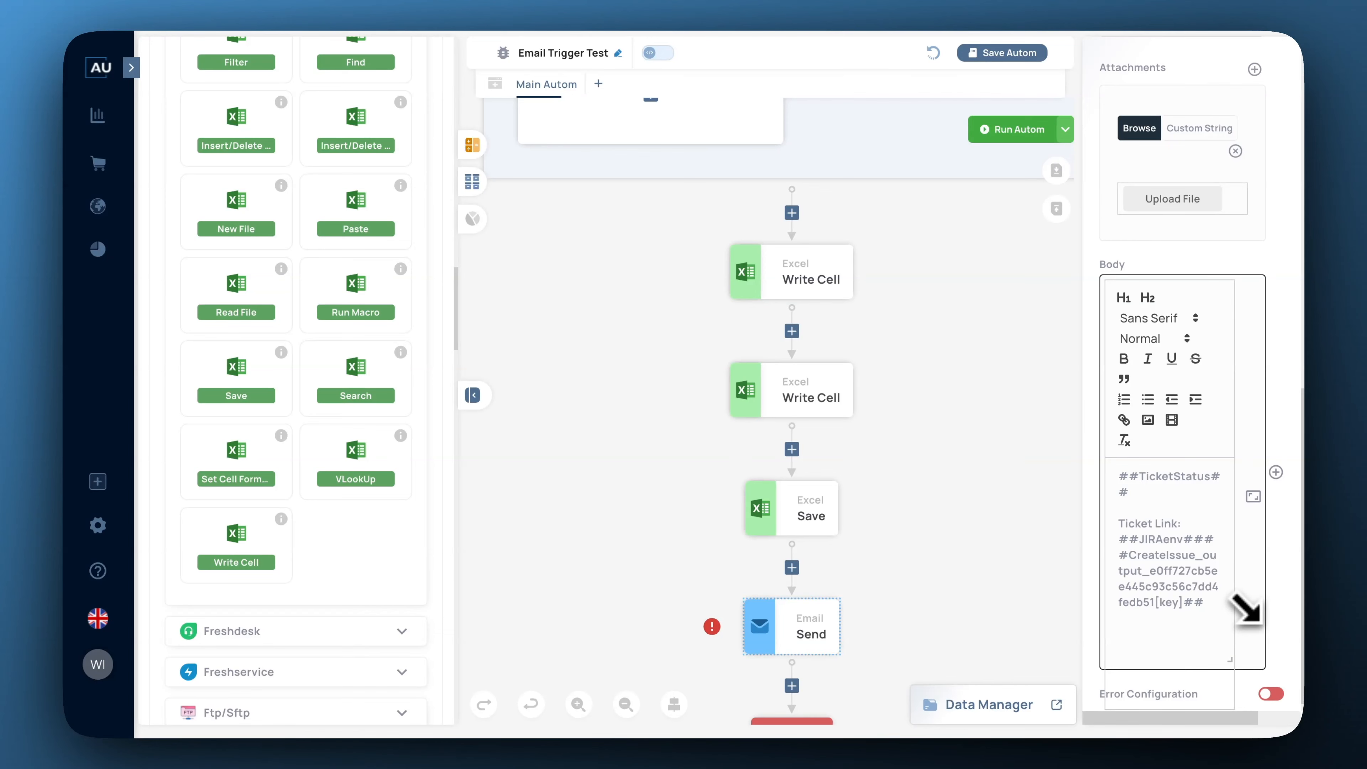
scroll(1241, 588, up, 2)
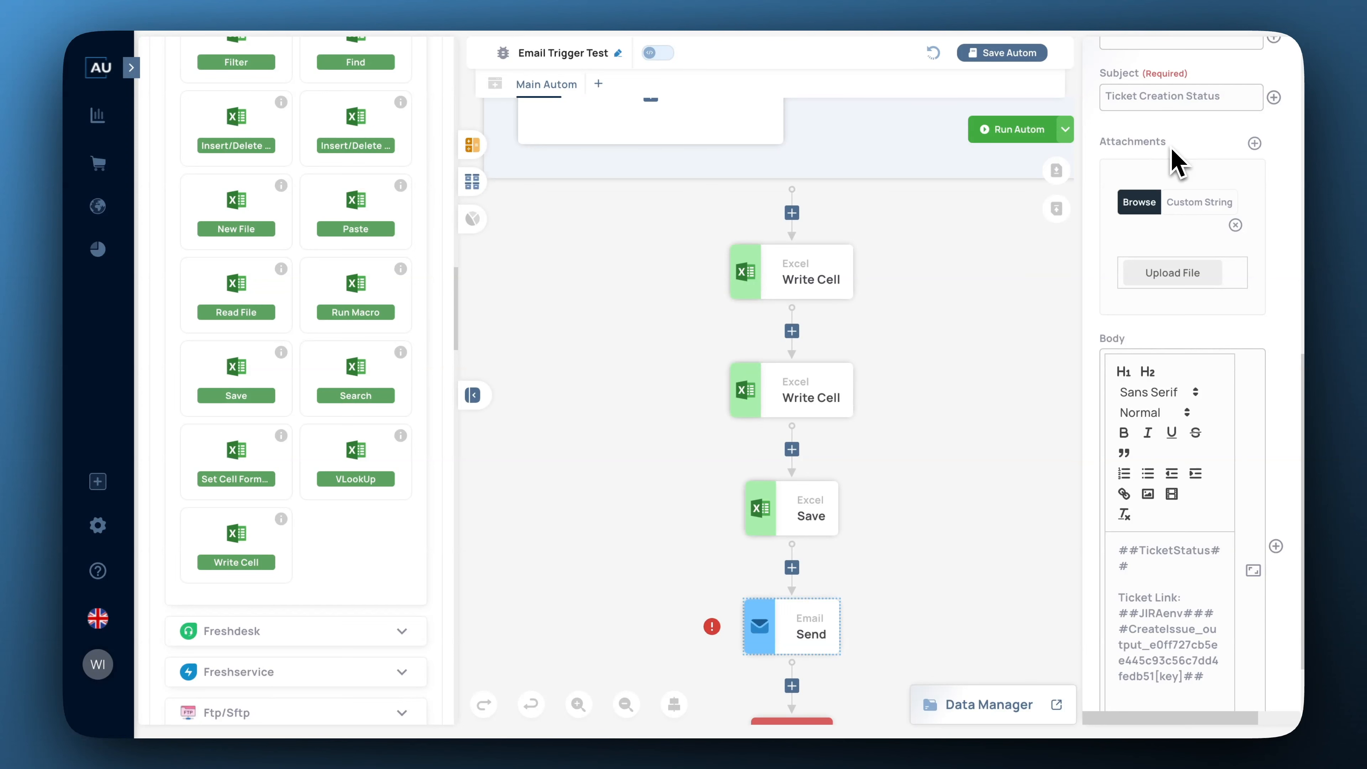
click(822, 514)
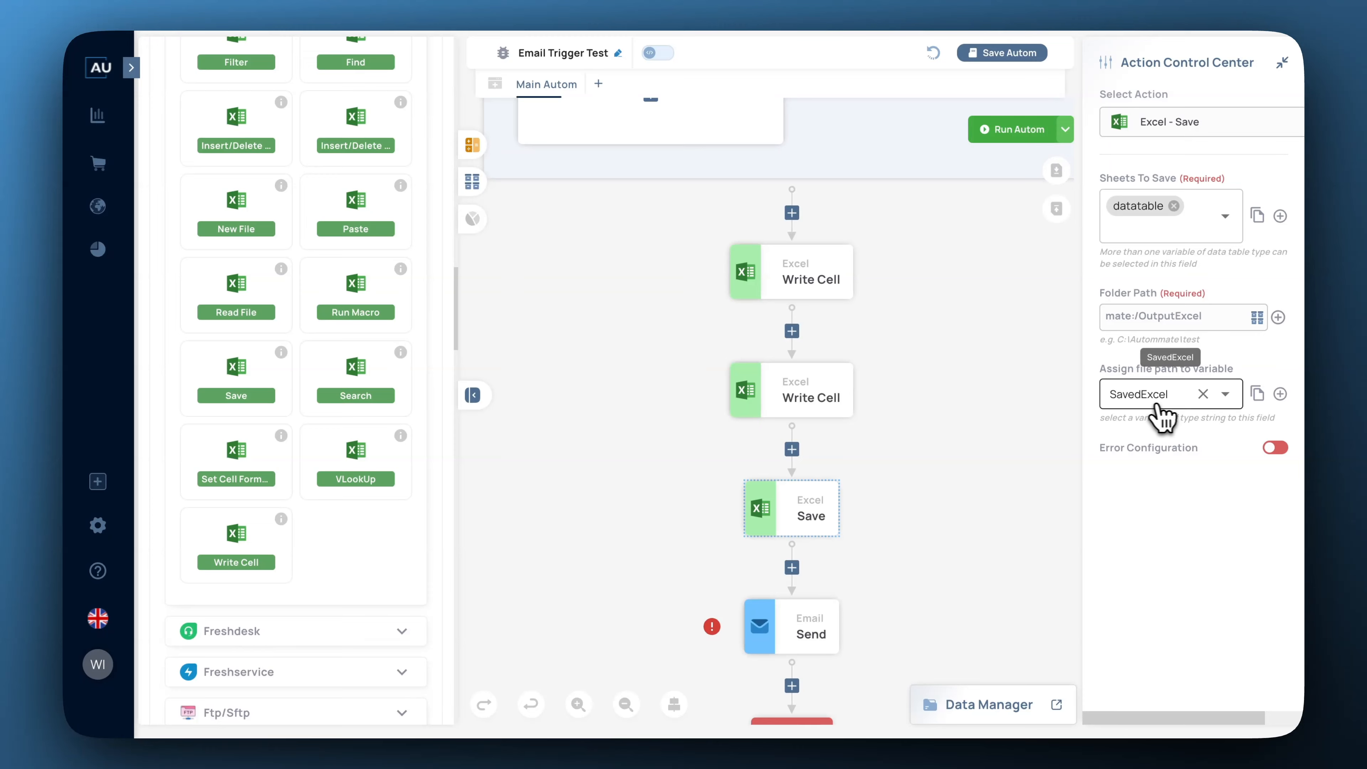
Set the Email Send attachment to Custom String with ##SavedExcel## as its value.
click(809, 622)
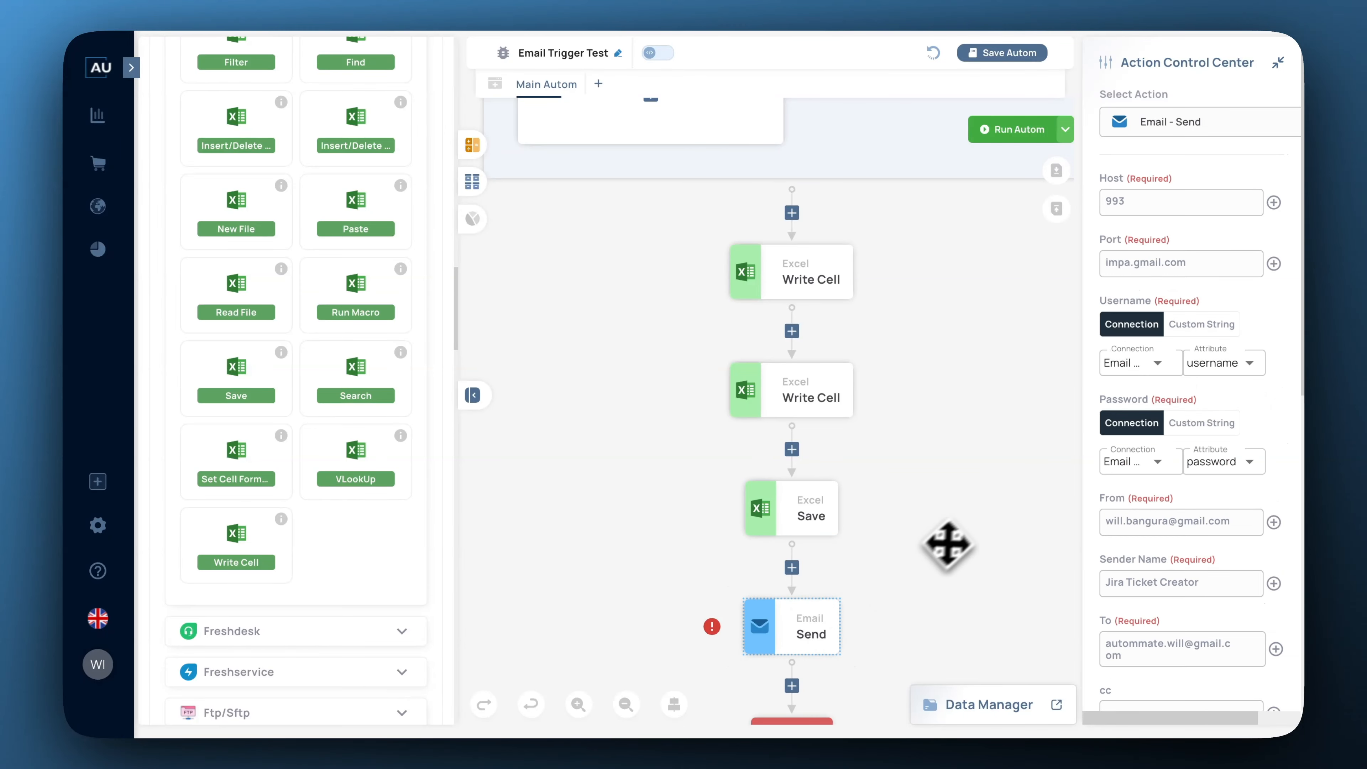
scroll(1212, 408, down, 7)
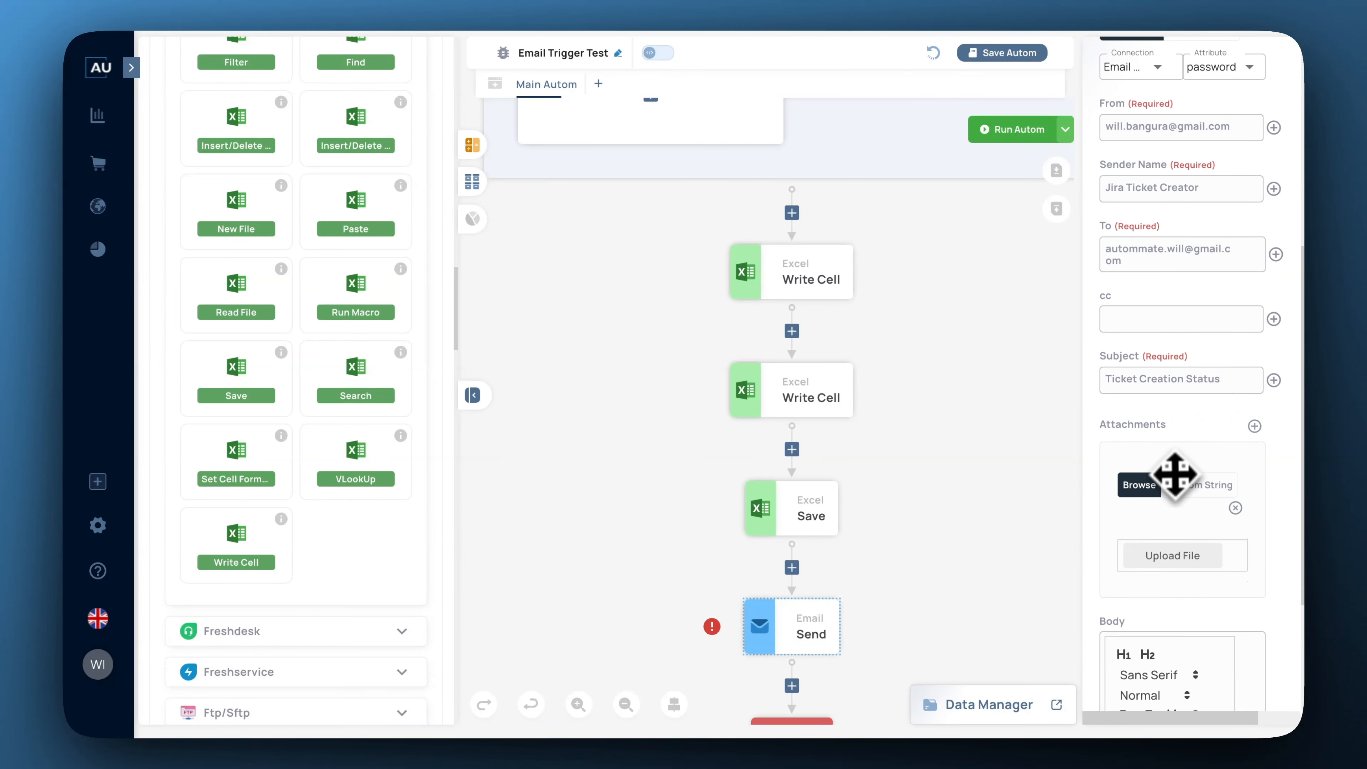
click(1193, 485)
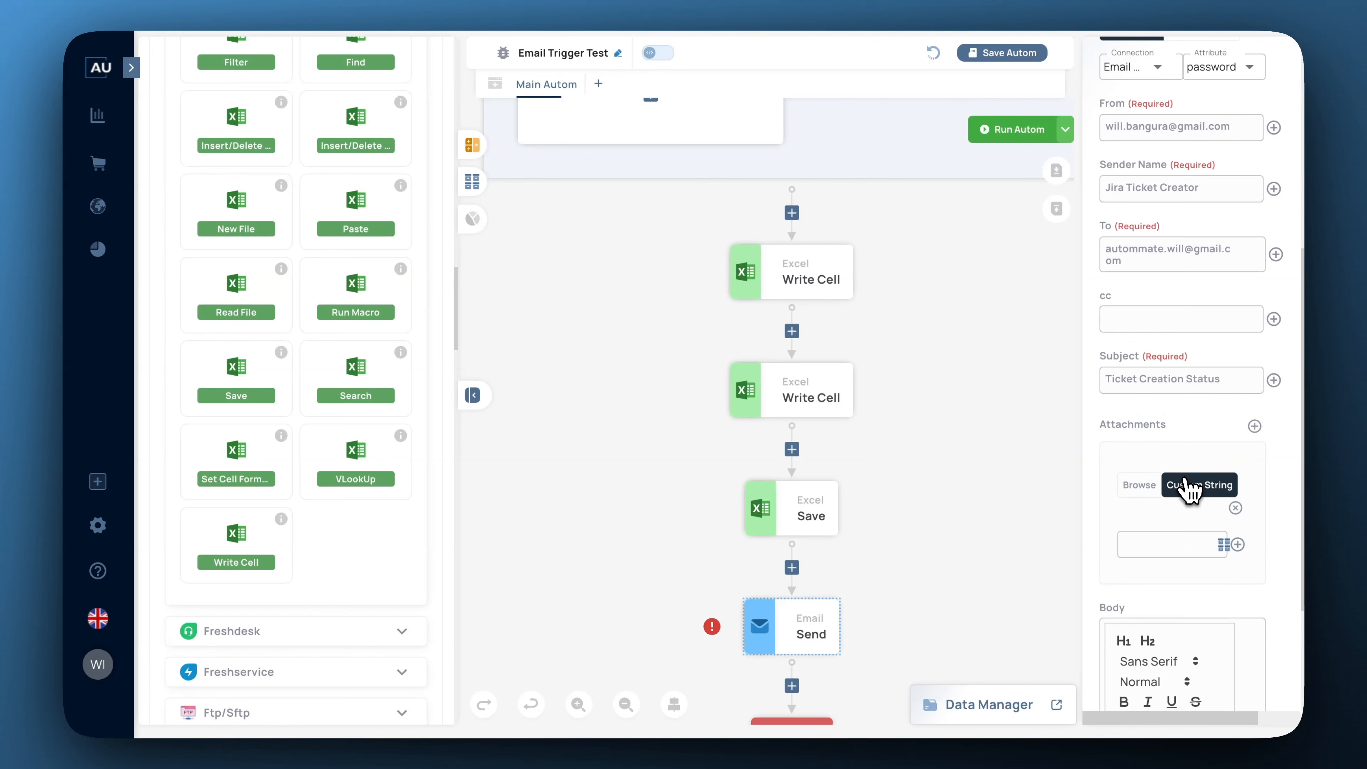
click(1153, 544)
text(##SavedExcel##)
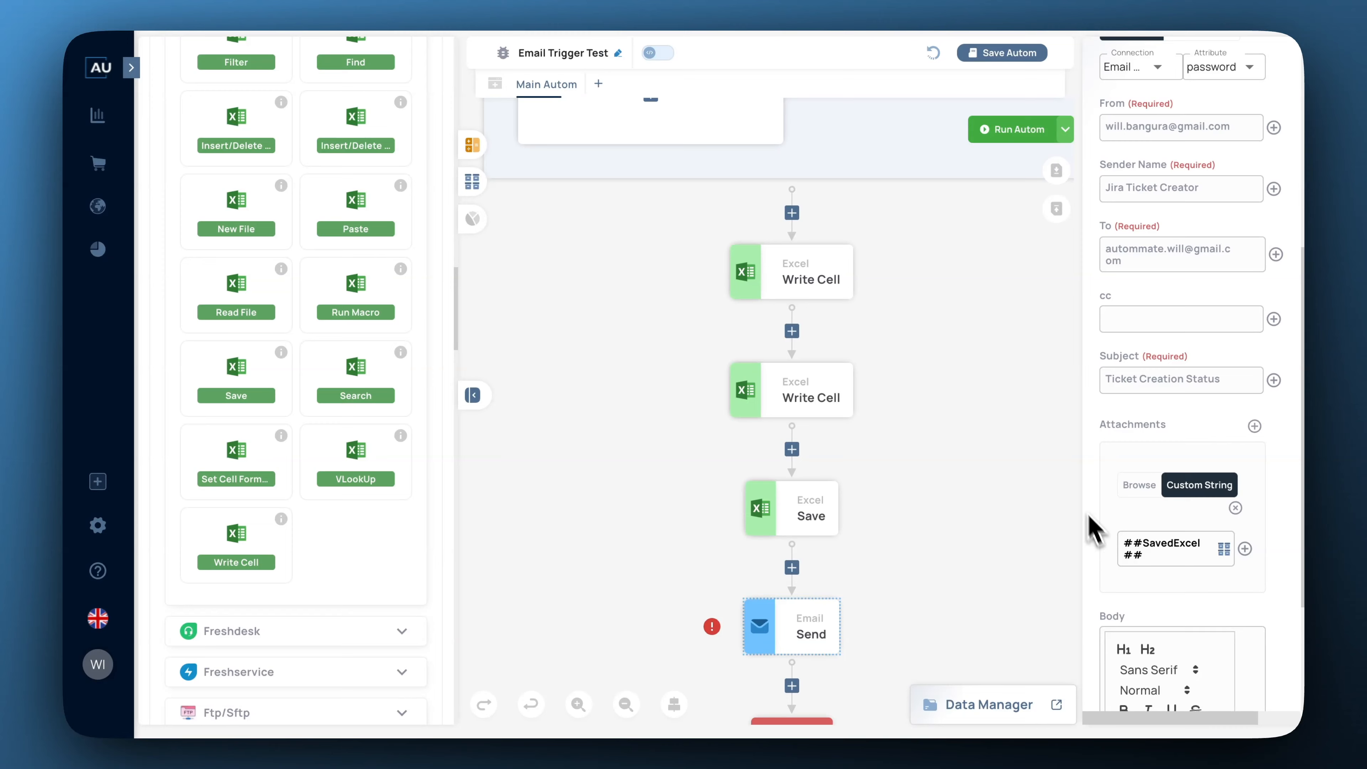
scroll(1184, 285, up, 7)
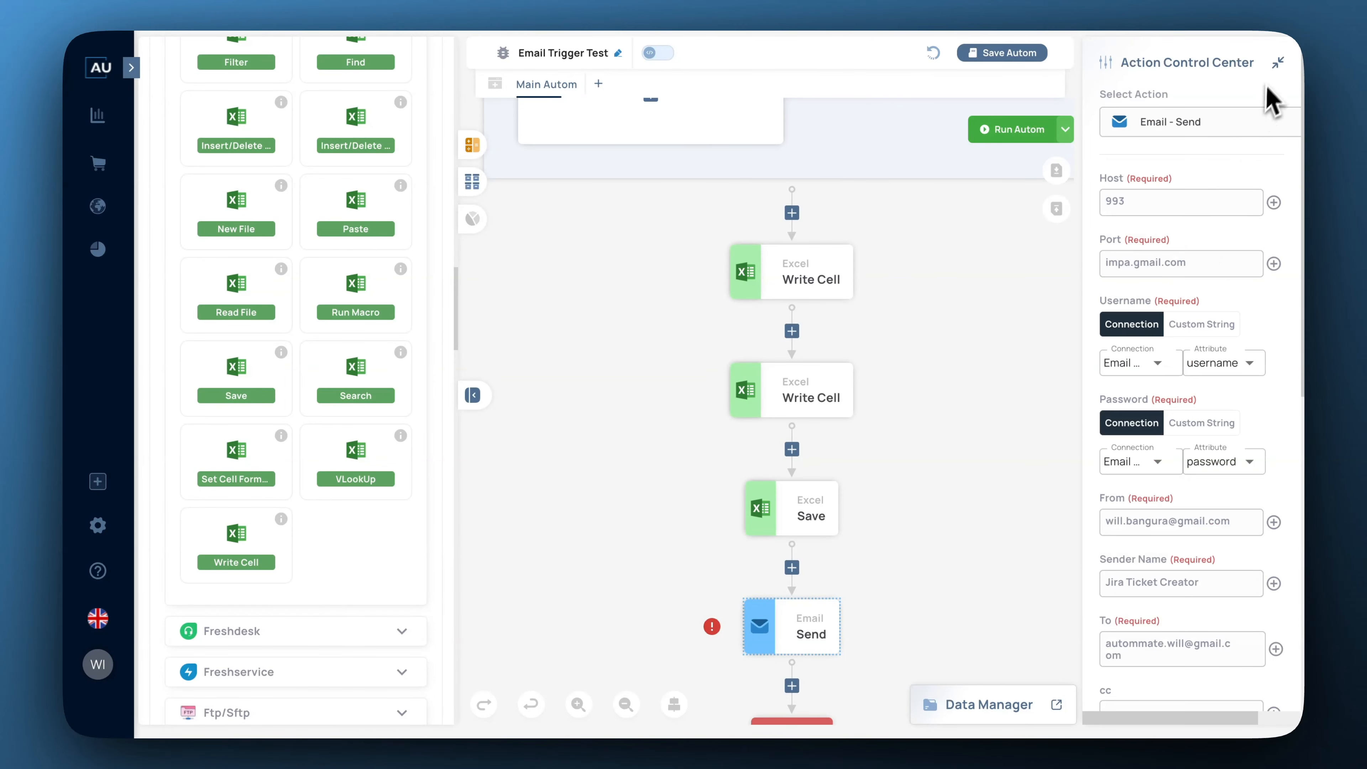
Hide the side panels, zoom out, and scroll through the flow from Read File to Stop.
click(1279, 62)
click(625, 704)
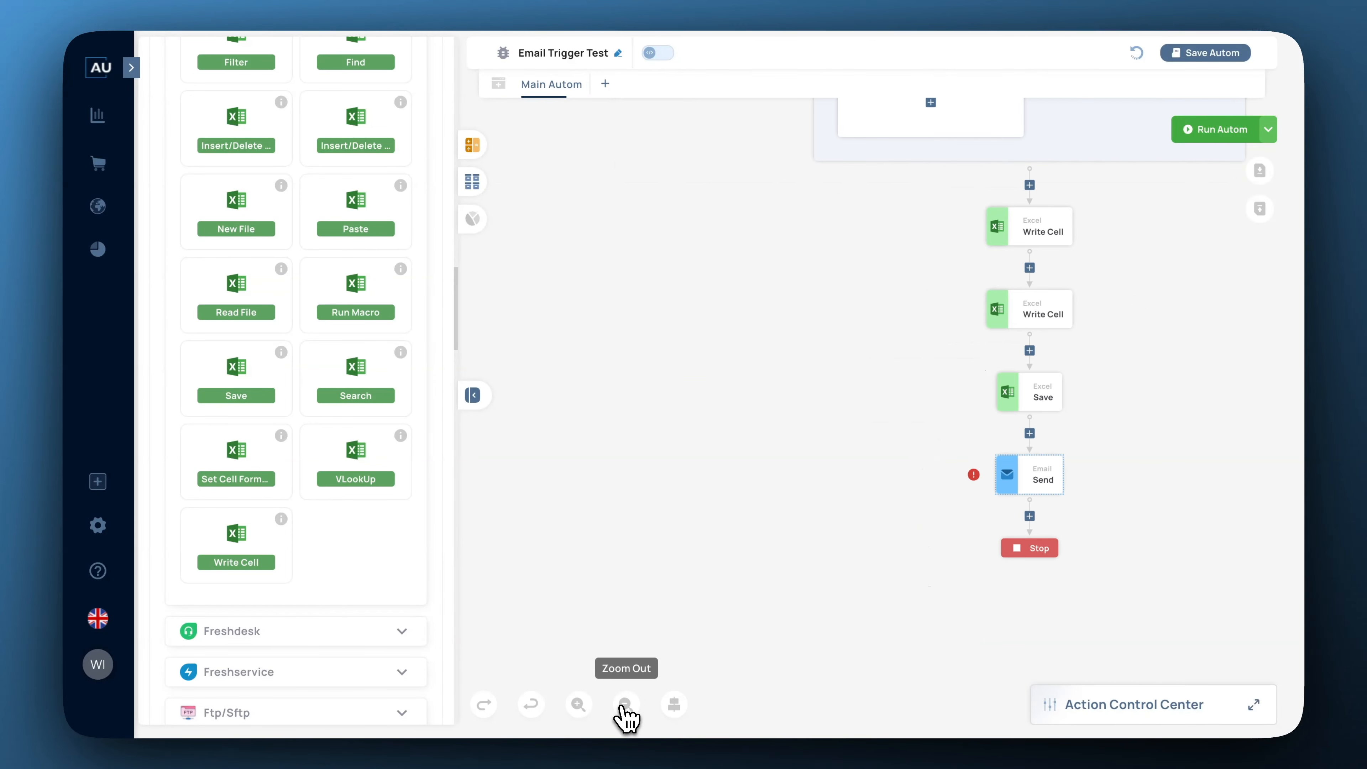
click(674, 704)
scroll(1115, 500, down, 1)
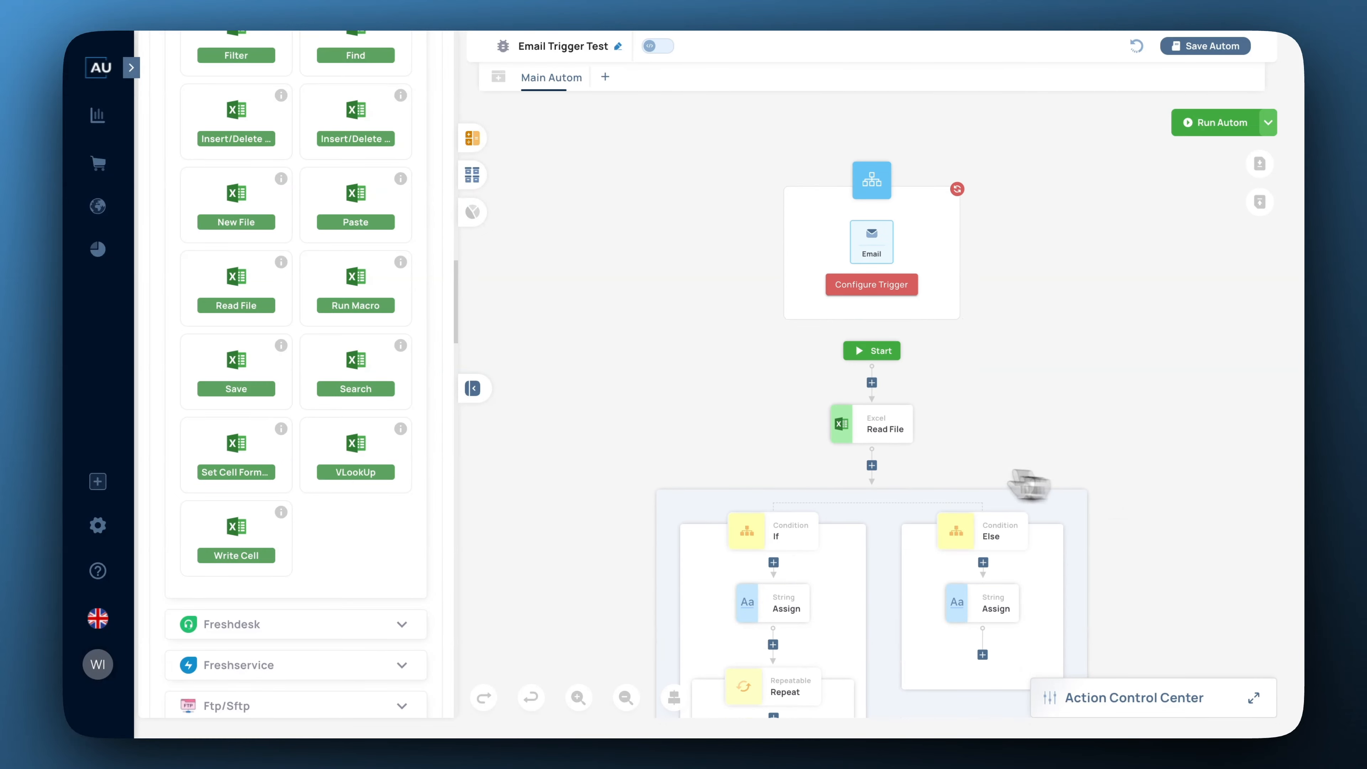
click(474, 389)
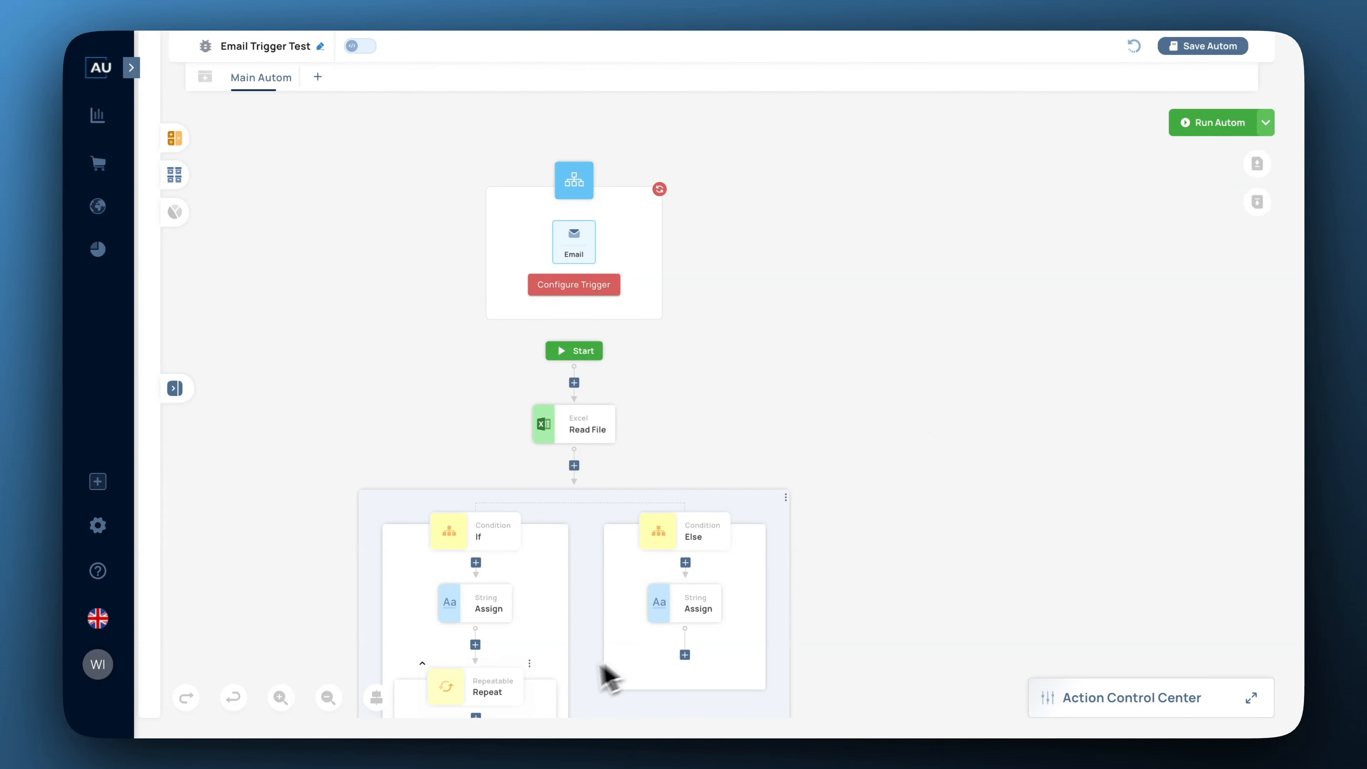
click(376, 698)
scroll(1004, 518, down, 3)
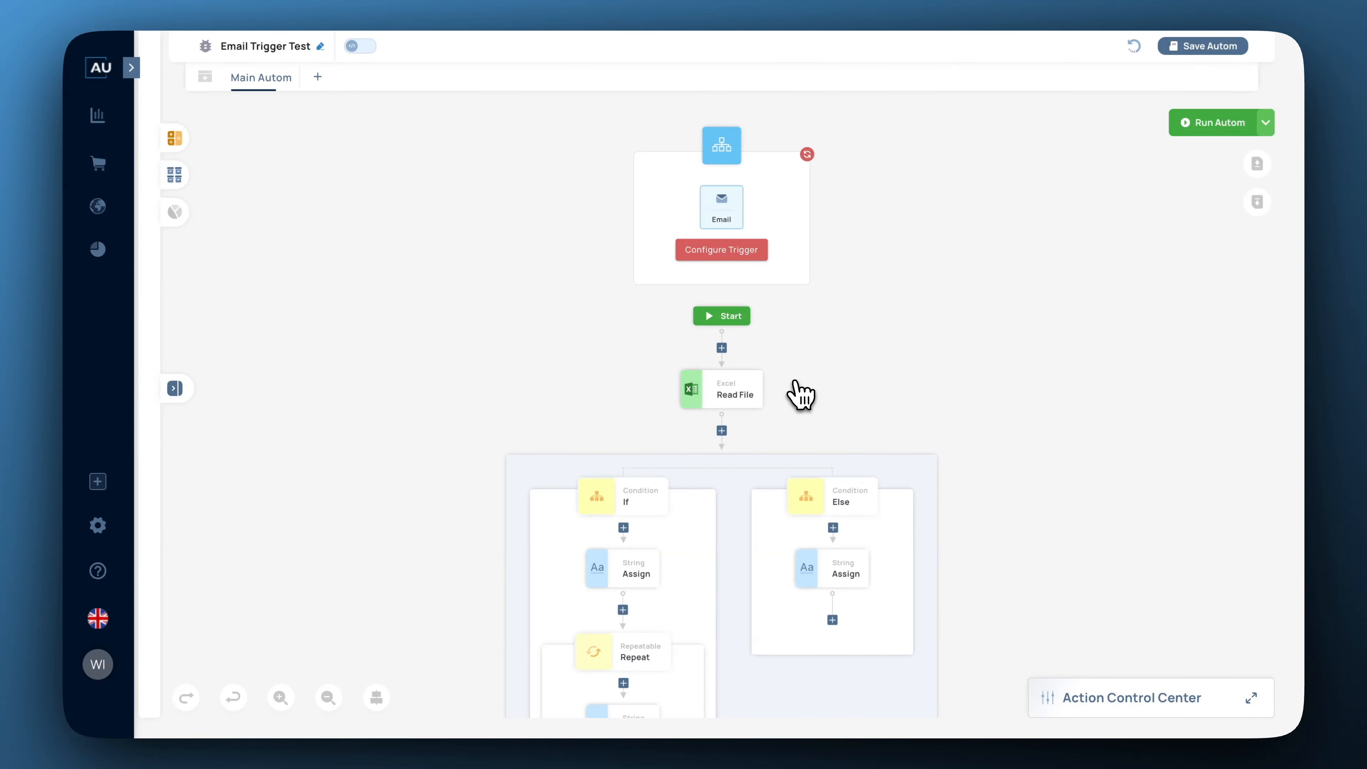
scroll(801, 394, down, 5)
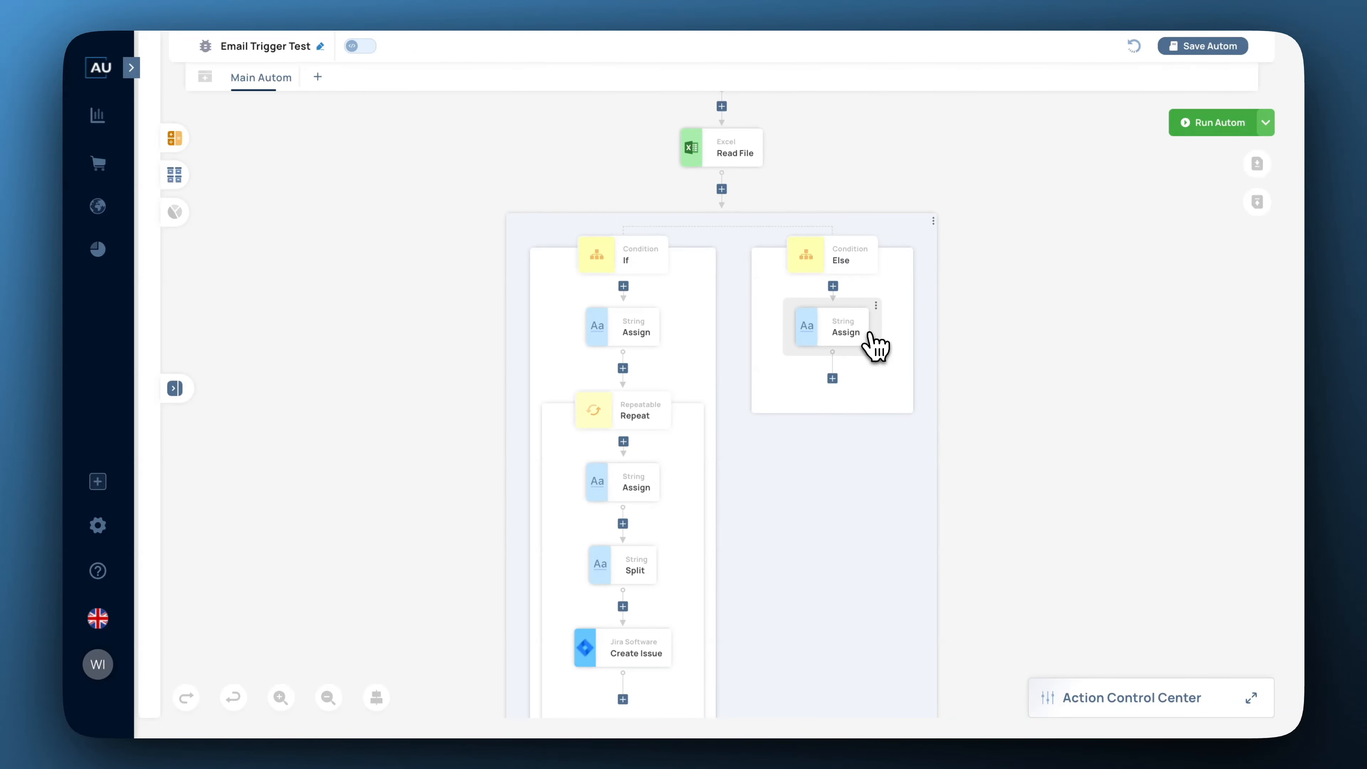
scroll(894, 347, down, 1)
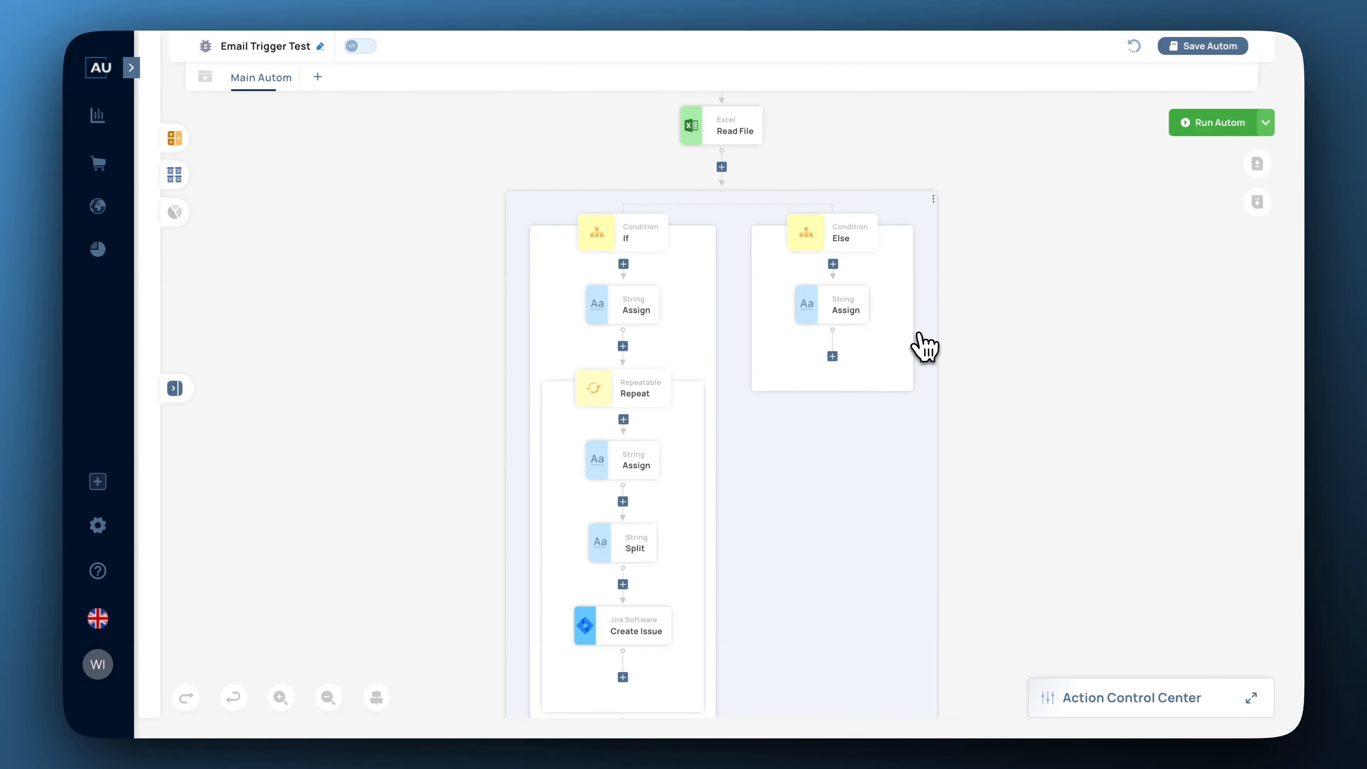
scroll(925, 347, down, 9)
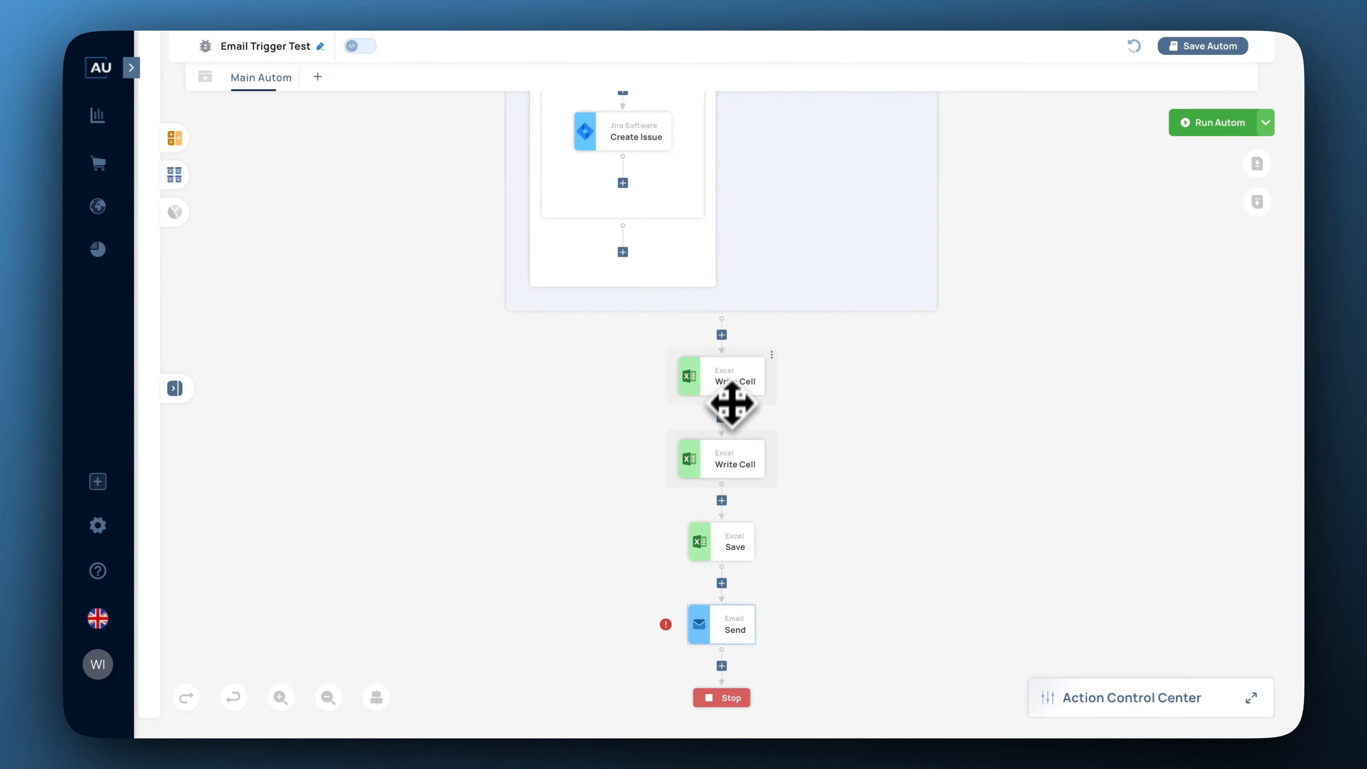
Inspect the first and second Write Cell, Excel Save, and Email Send settings in turn.
click(732, 370)
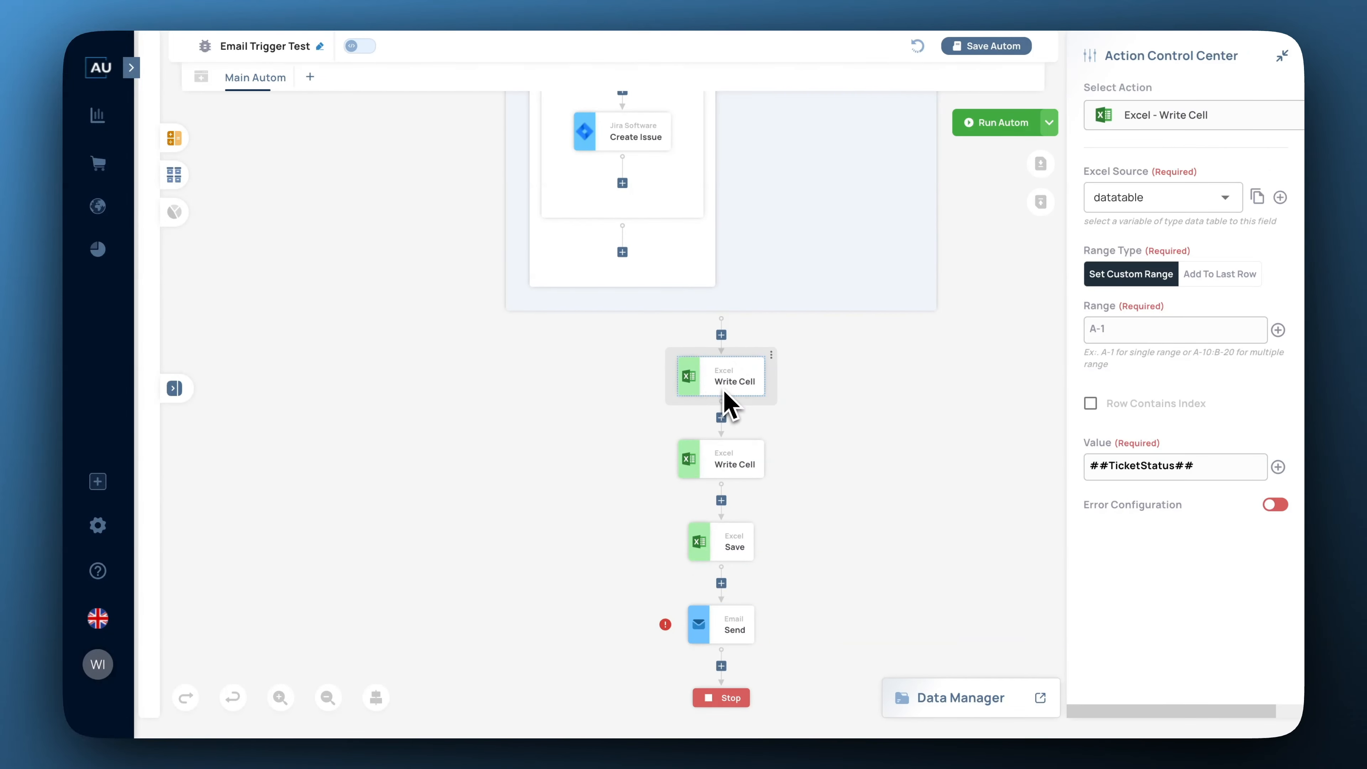
click(724, 460)
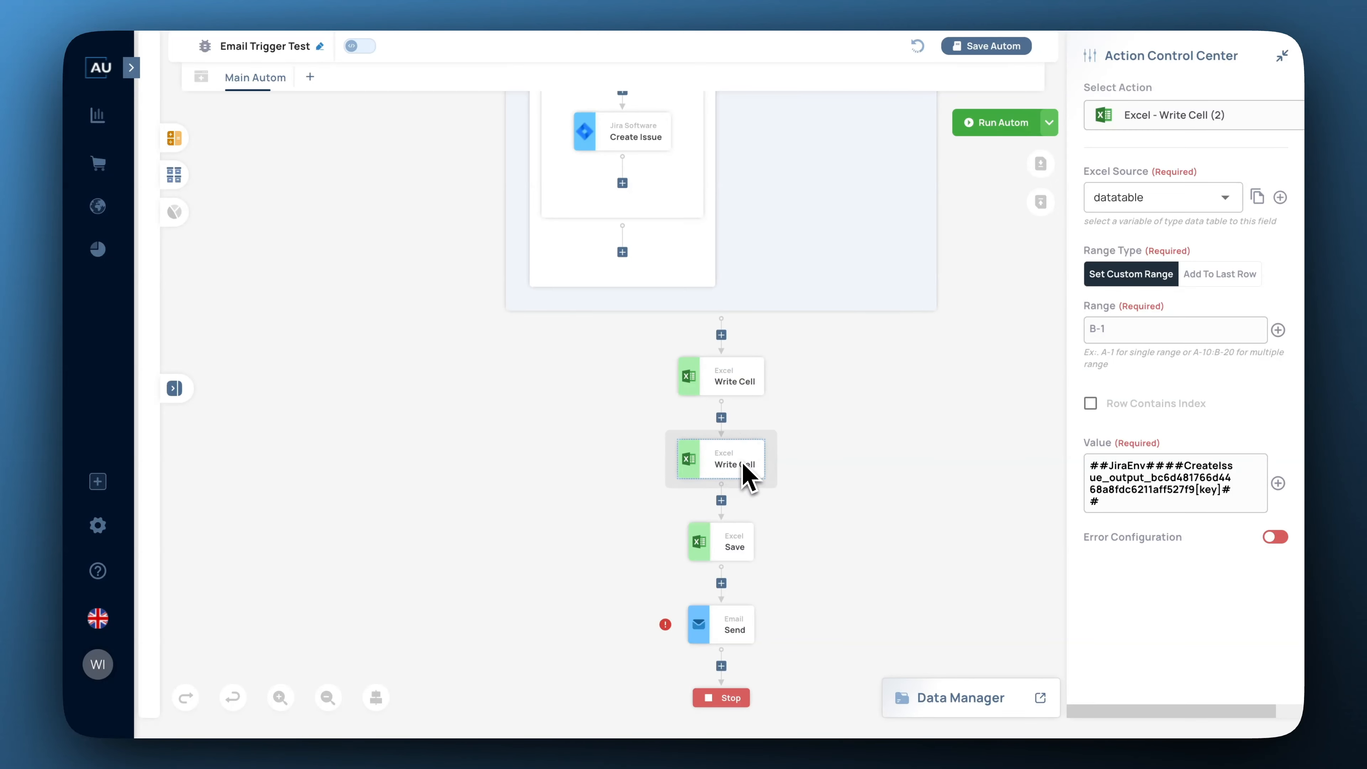
click(735, 548)
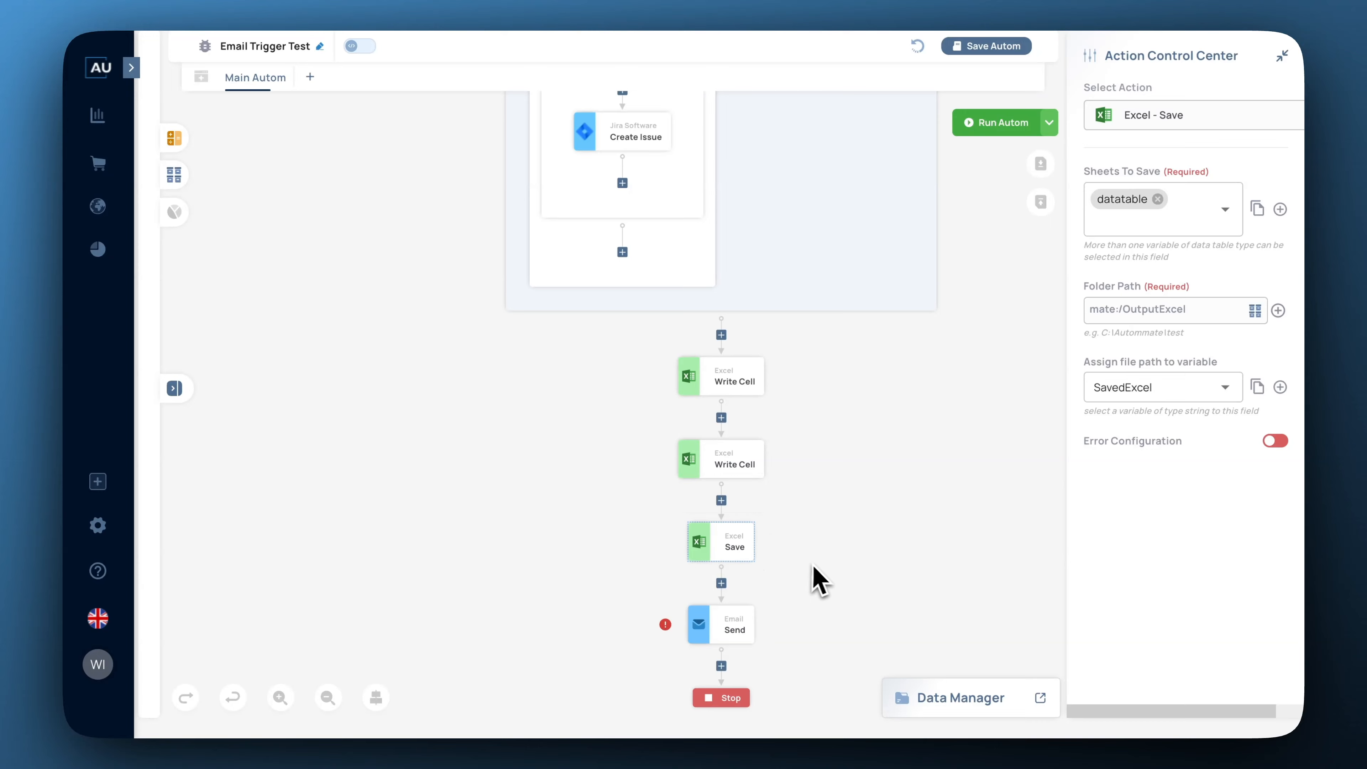
scroll(818, 576, down, 1)
click(748, 612)
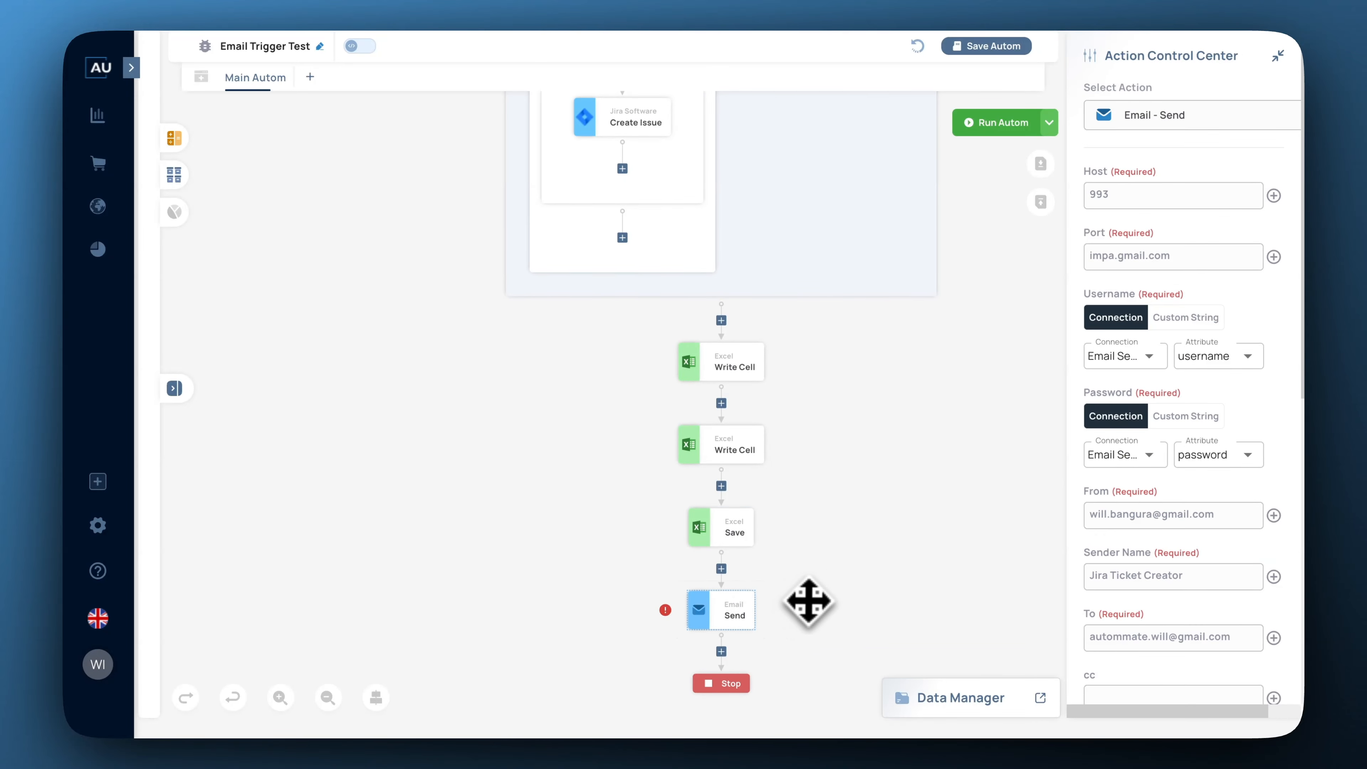